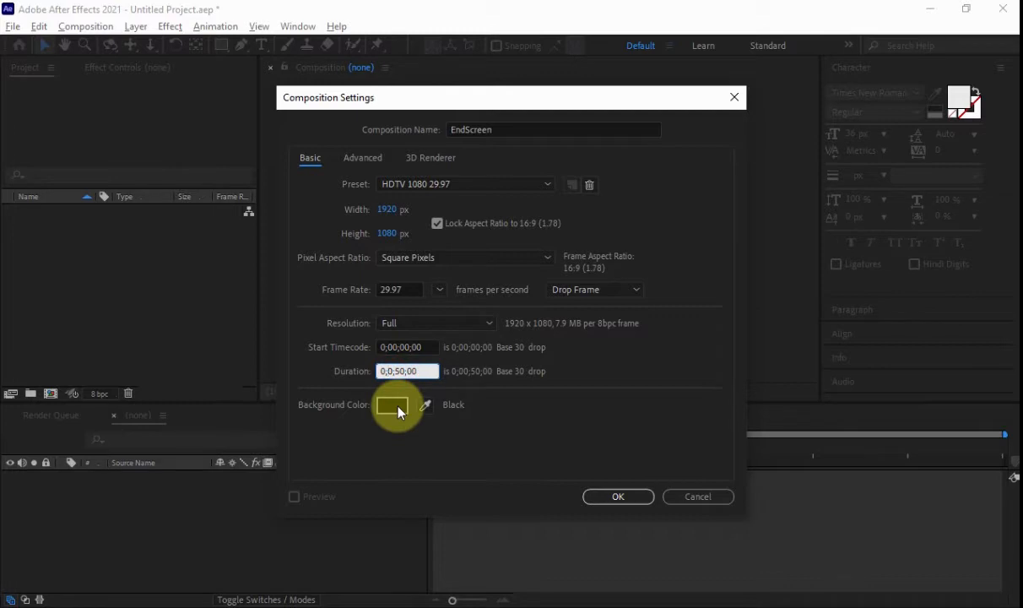
Set the EndScreen composition's duration to 0;00;20;00 and create the composition
key("Return")
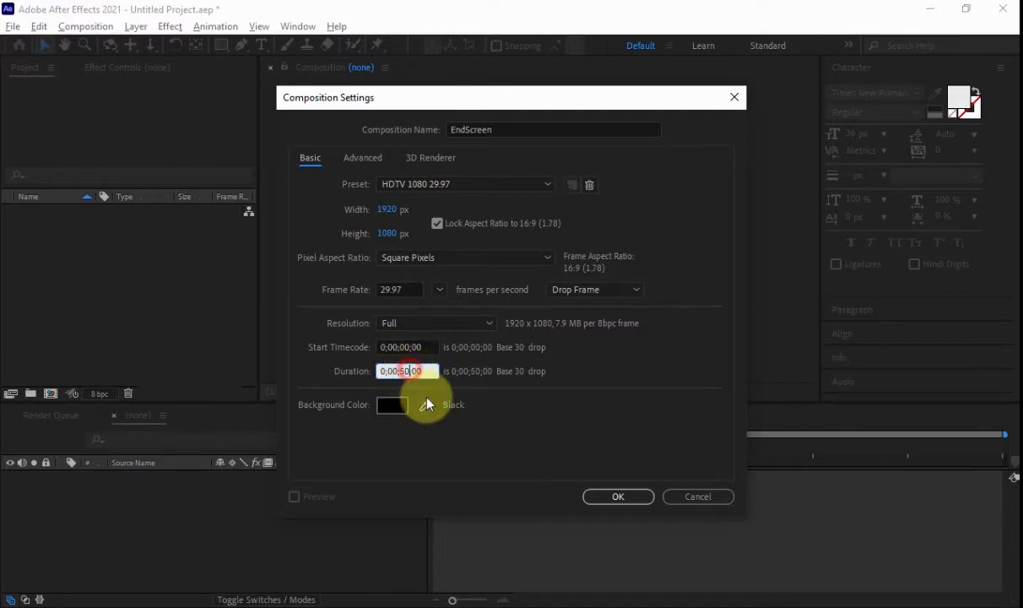
type("2")
left_click_drag(434, 371, 385, 393)
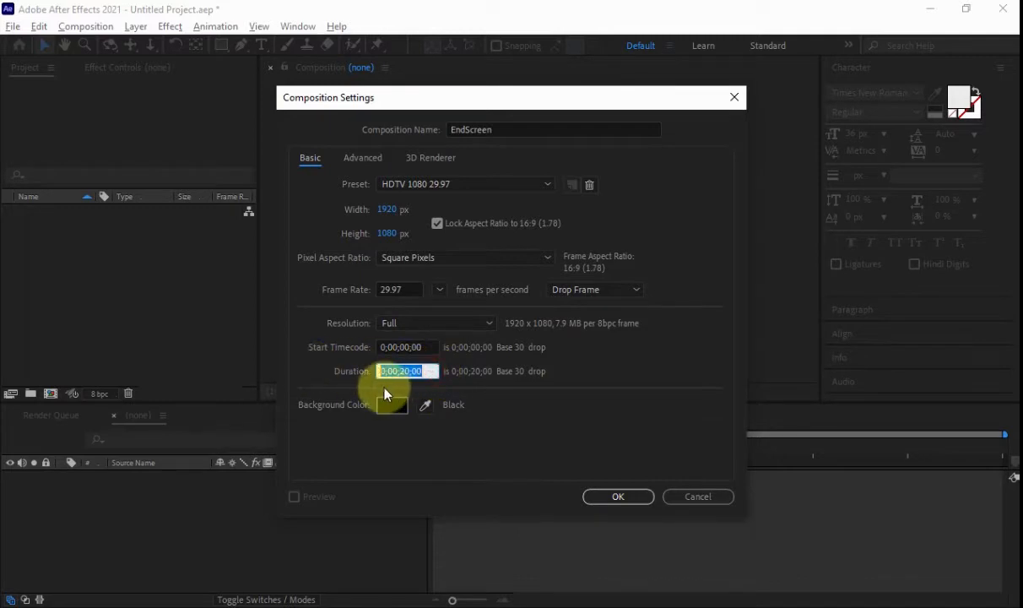
left_click(626, 498)
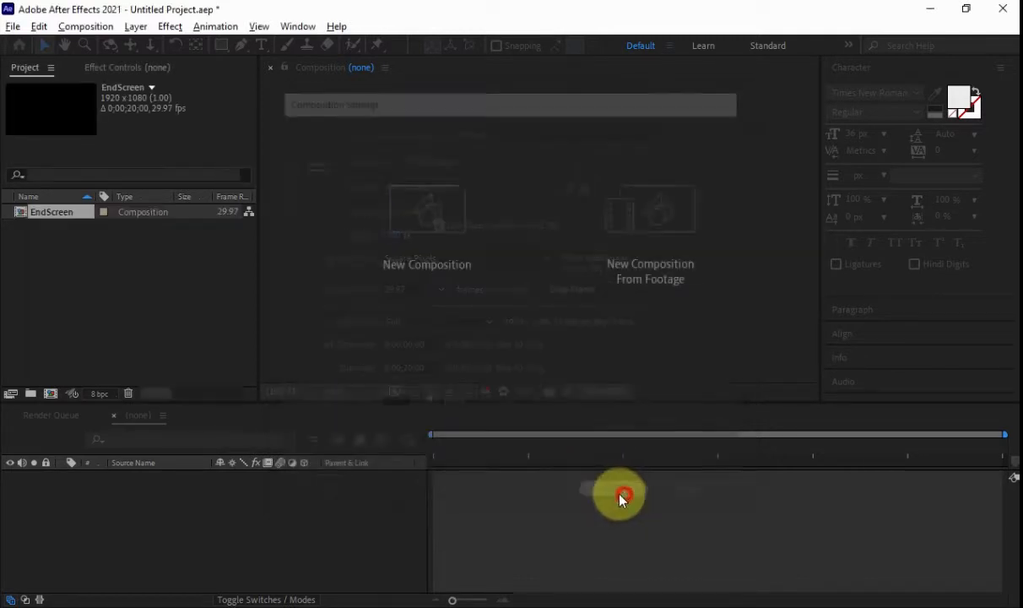
Import EndScreen-01.jpg from the EndScreen-Global folder and add it to the EndScreen timeline as a guide layer
right_click(222, 273)
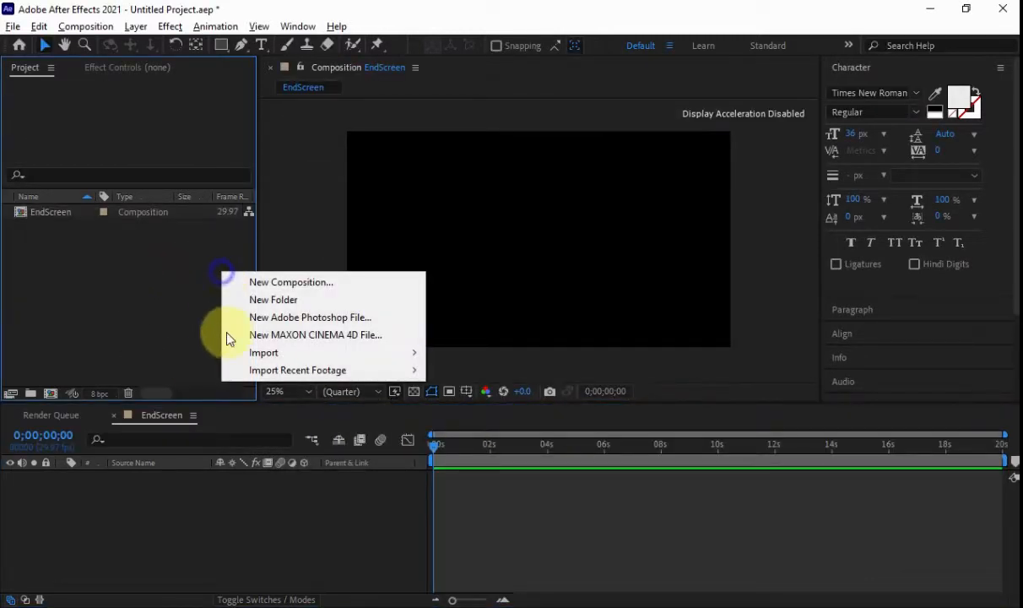
mouse_move(318, 352)
left_click(506, 351)
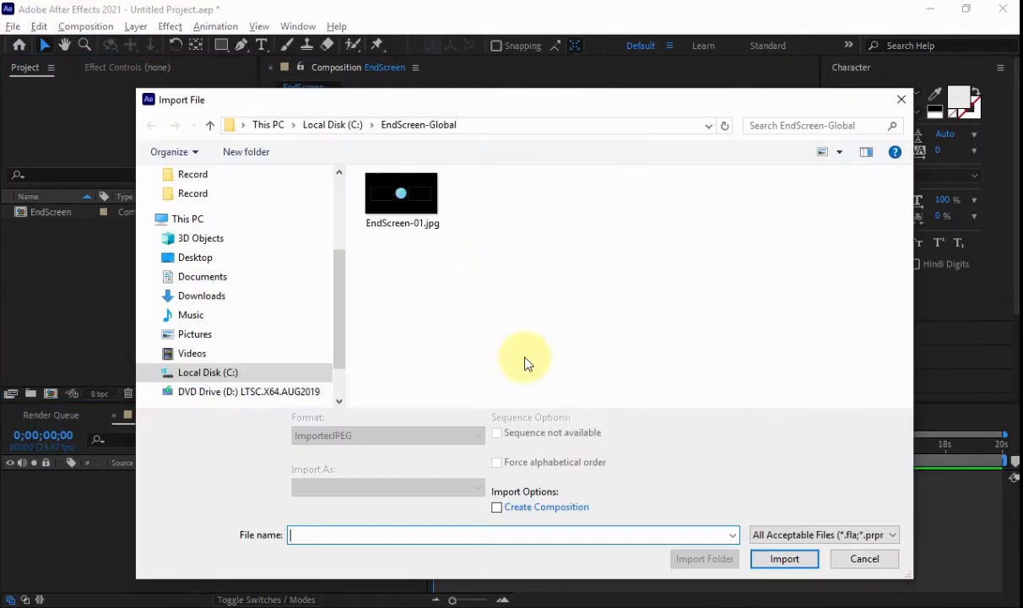
left_click(407, 192)
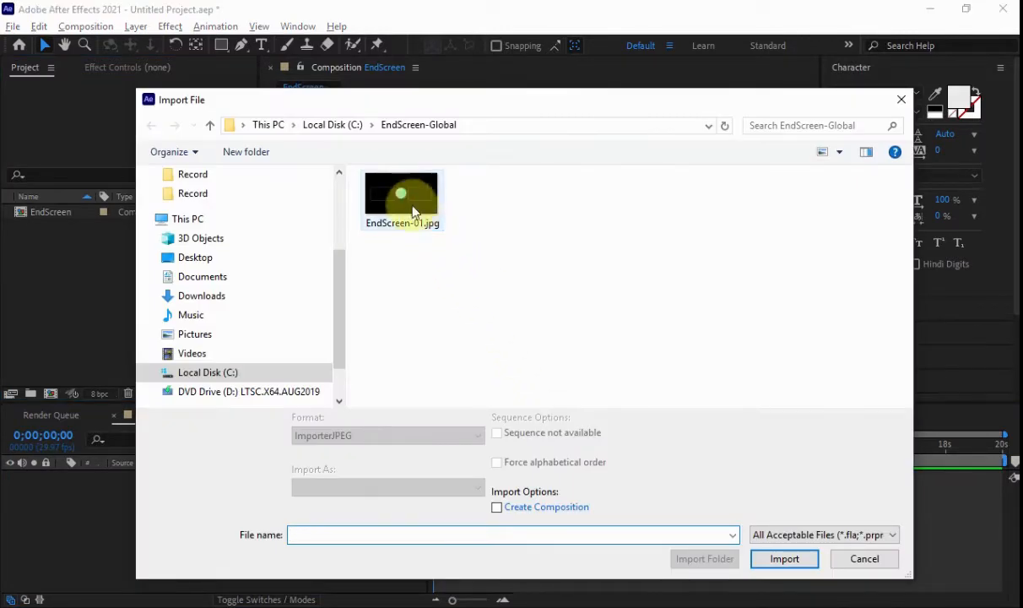
left_click(770, 561)
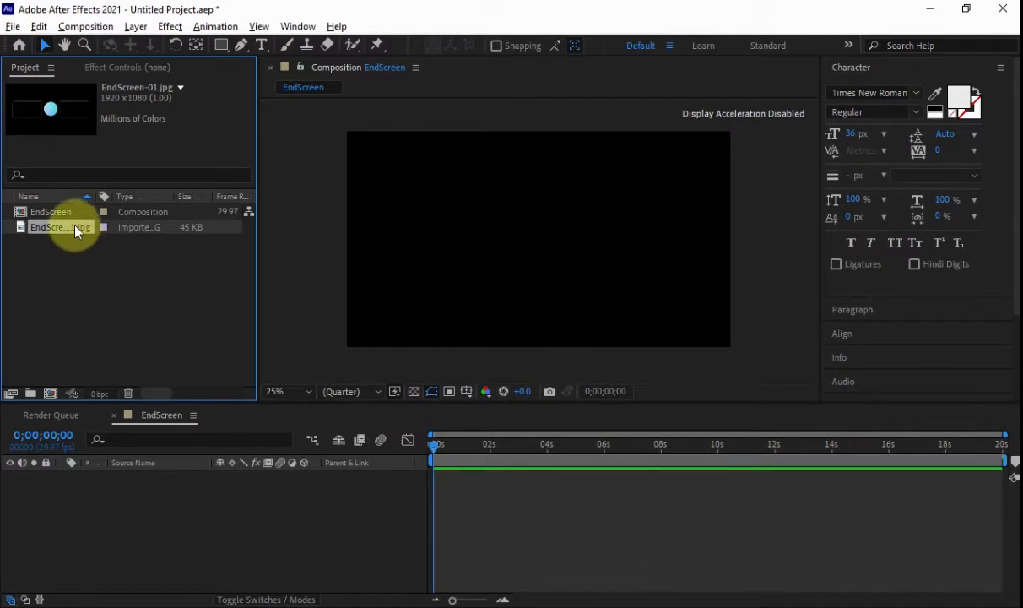
left_click_drag(74, 230, 253, 504)
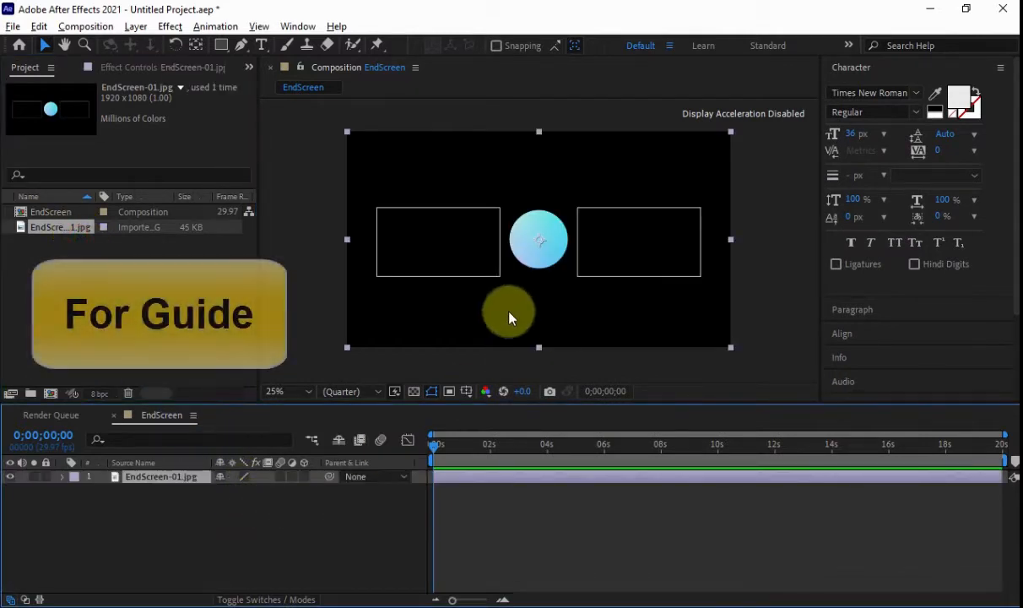
Create a yellow 1920 x 1080 px solid layer named Rec-Left
right_click(391, 507)
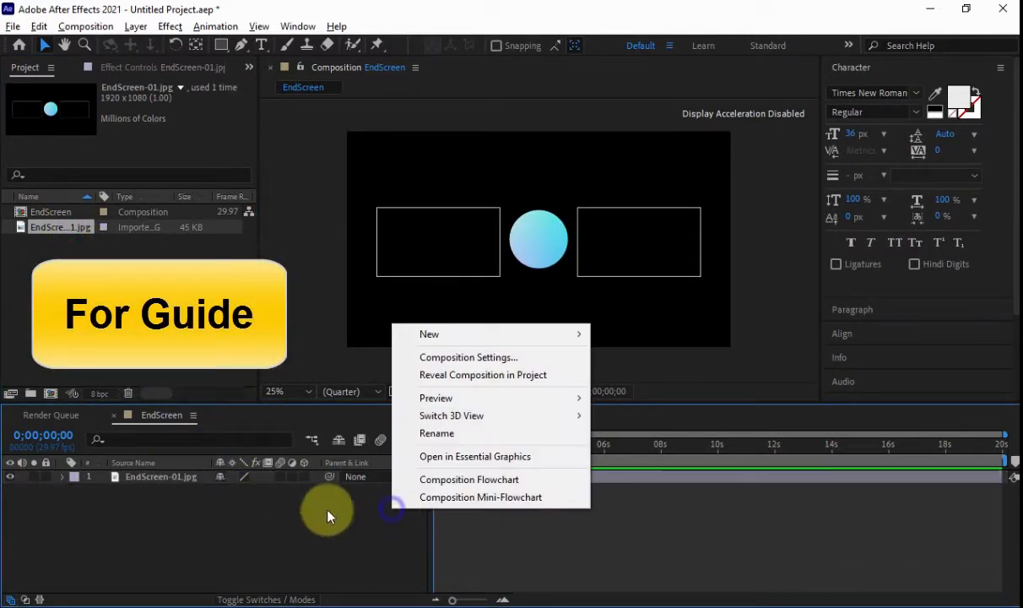
left_click(449, 336)
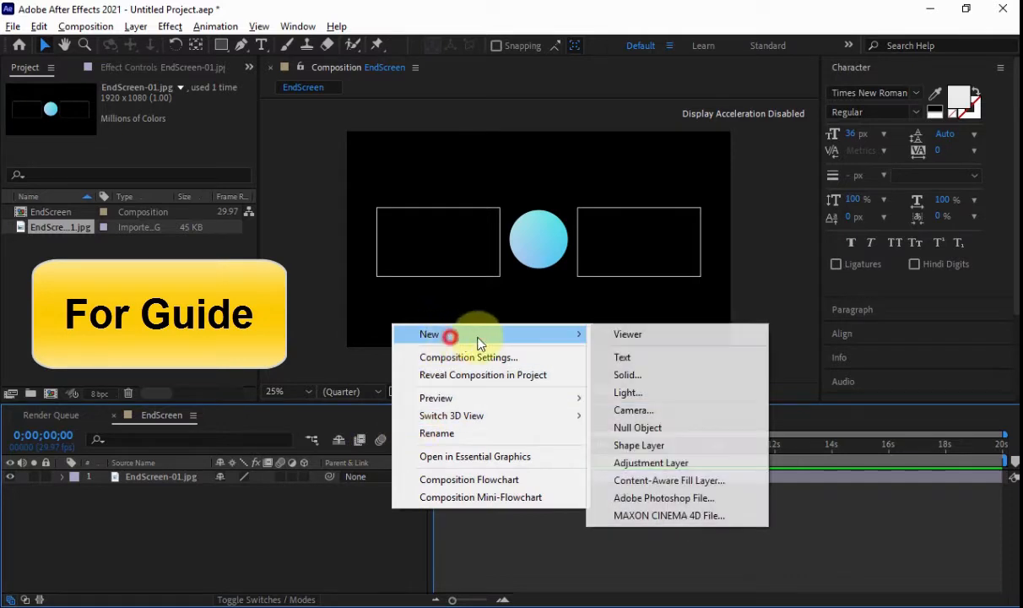
left_click(627, 374)
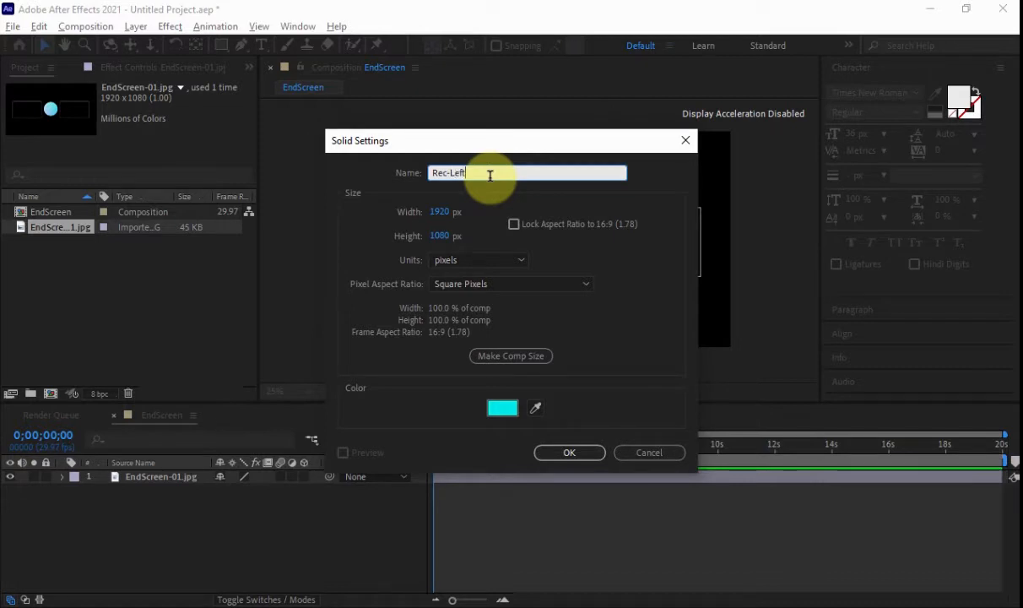
left_click(503, 412)
left_click(546, 380)
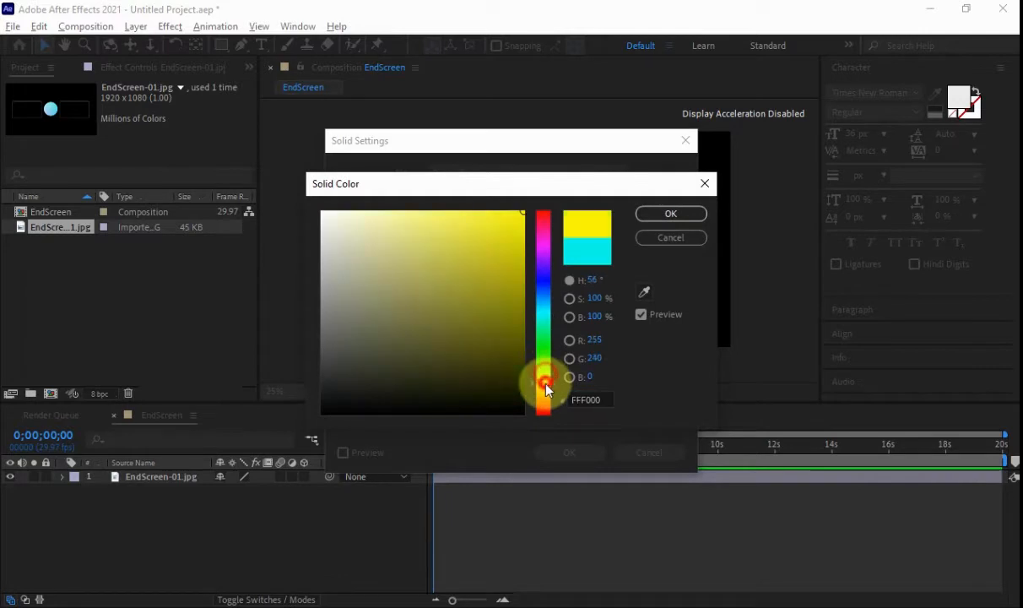
left_click(506, 254)
left_click(656, 208)
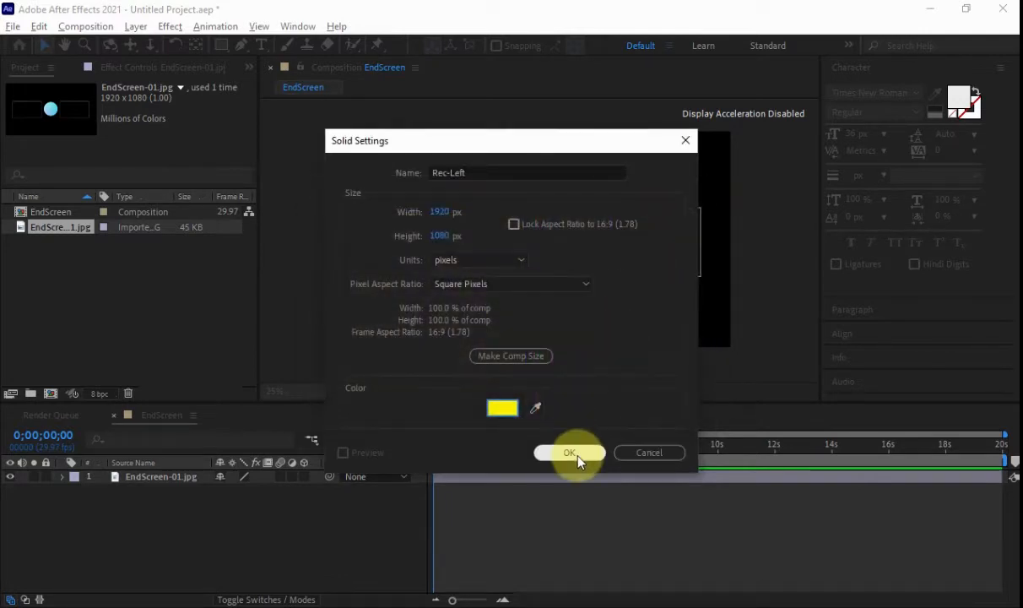
left_click(569, 453)
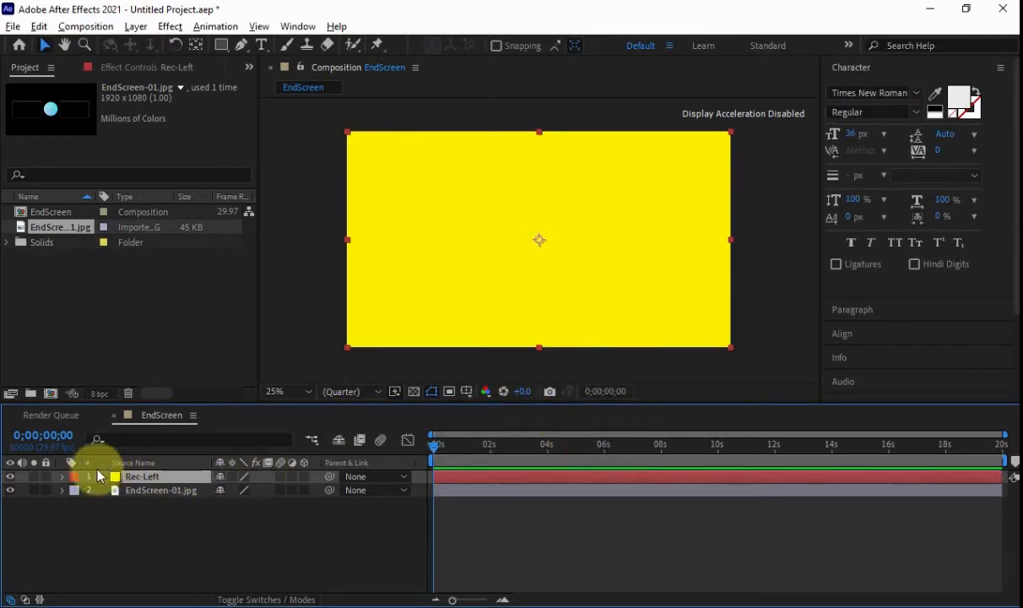
Lower the Rec-Left layer's opacity to 17% so the guide image shows through
left_click(62, 476)
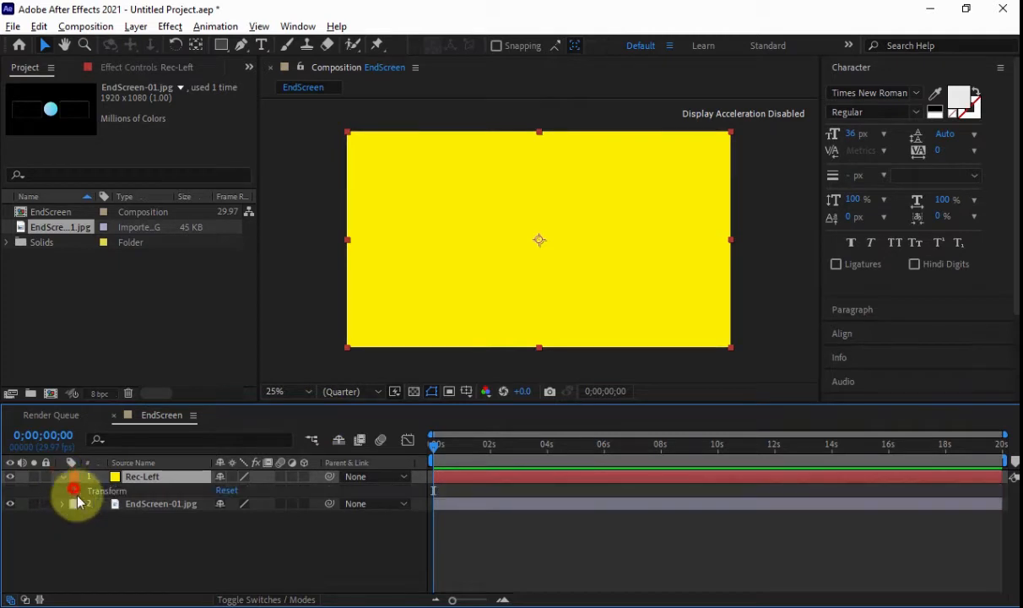
left_click(74, 491)
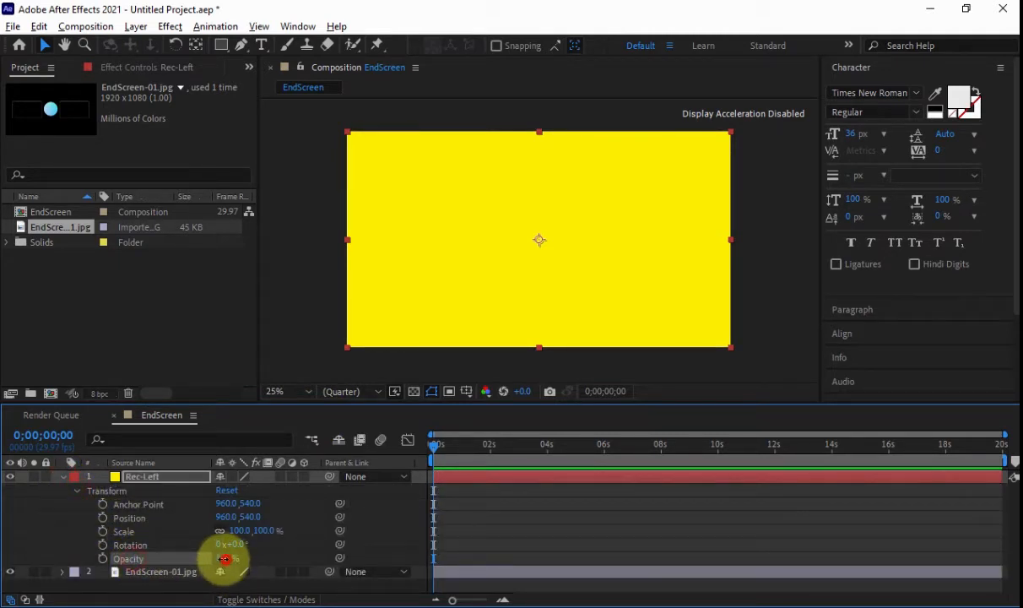
left_click_drag(224, 559, 154, 558)
Draw a rectangular mask on the Rec-Left layer, slightly larger than the guide's left rectangle
scroll(346, 245, "up", 1)
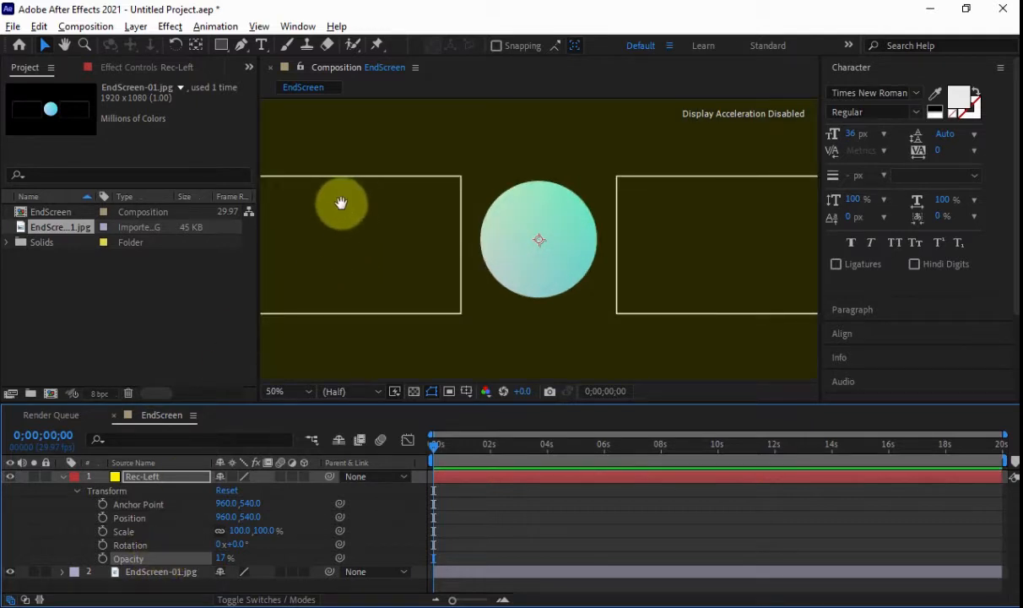
left_click_drag(341, 203, 498, 198)
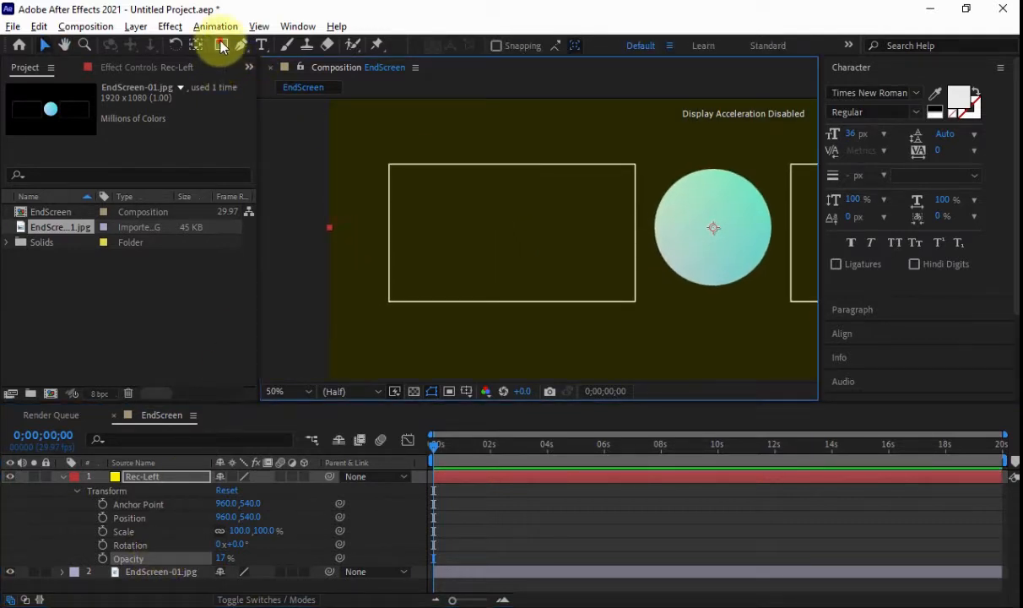
left_click_drag(222, 47, 366, 50)
left_click(160, 478)
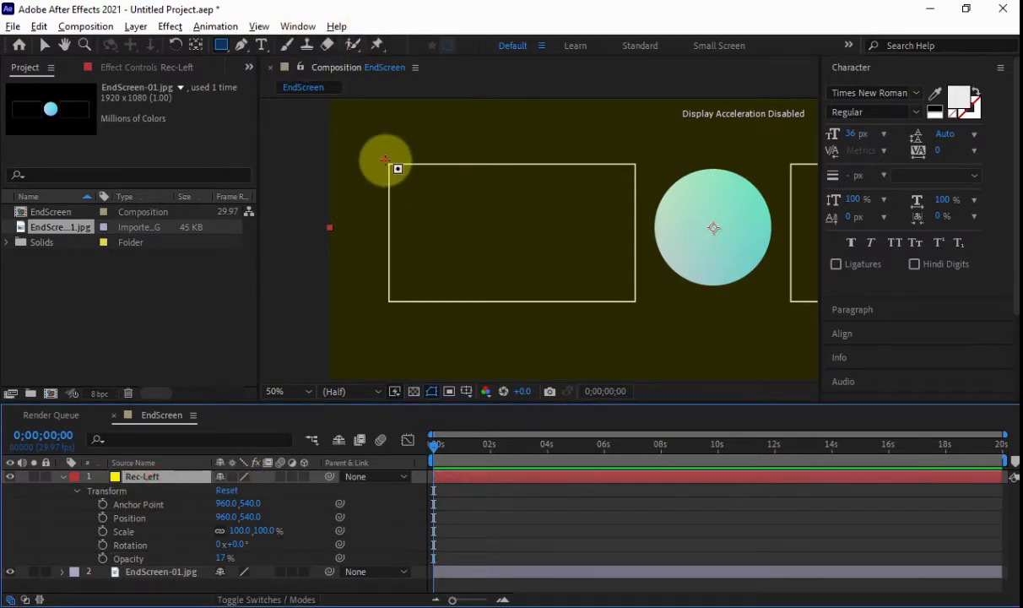
left_click_drag(384, 159, 639, 305)
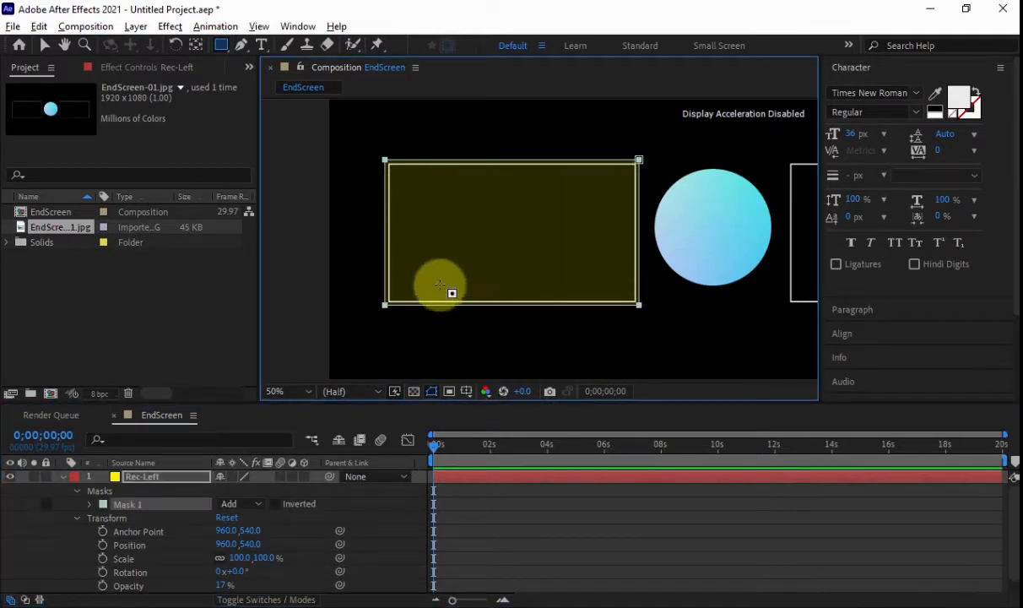
Set the Rec-Left layer's opacity back to 100% and collapse its properties
key("comma")
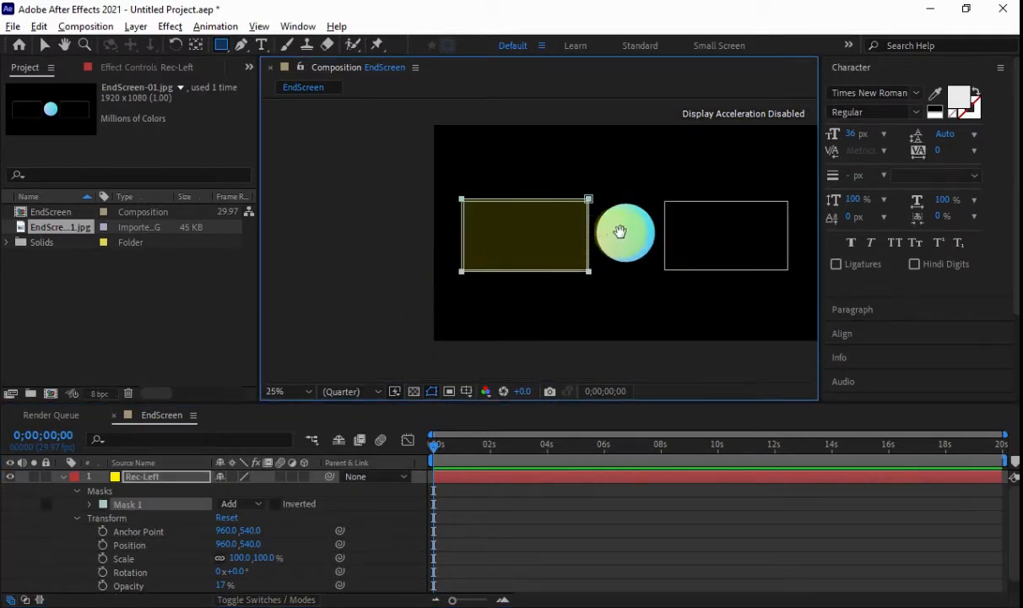
left_click_drag(616, 228, 544, 230)
left_click(91, 492)
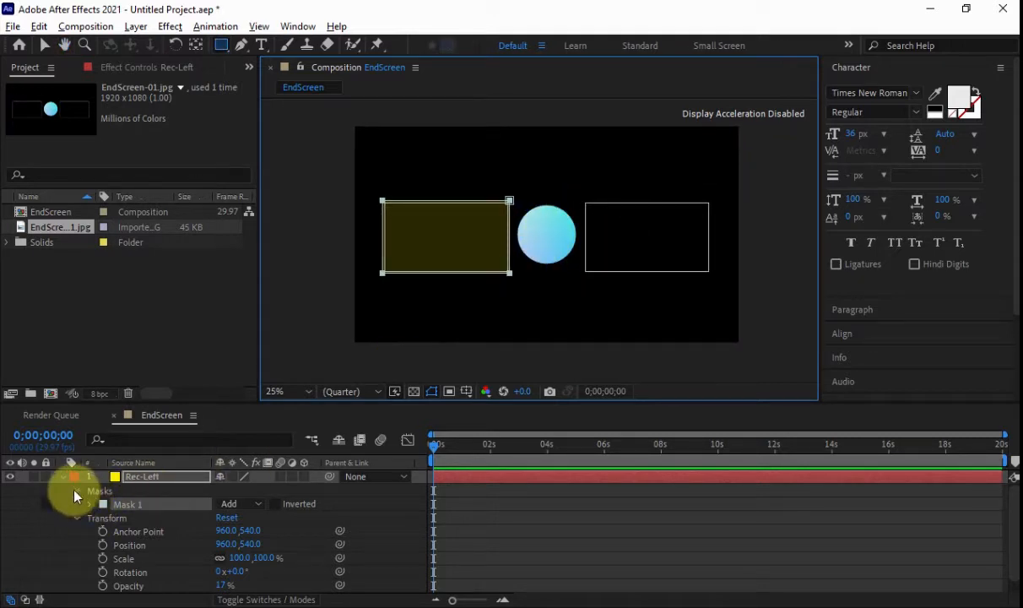
left_click(124, 518)
scroll(139, 511, "down", 1)
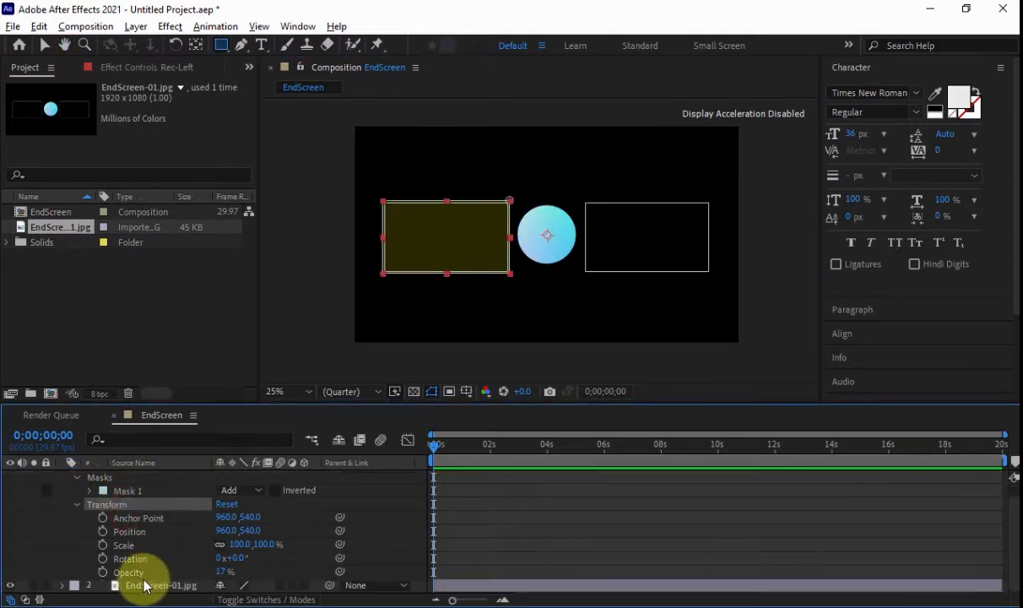
left_click_drag(224, 574, 353, 571)
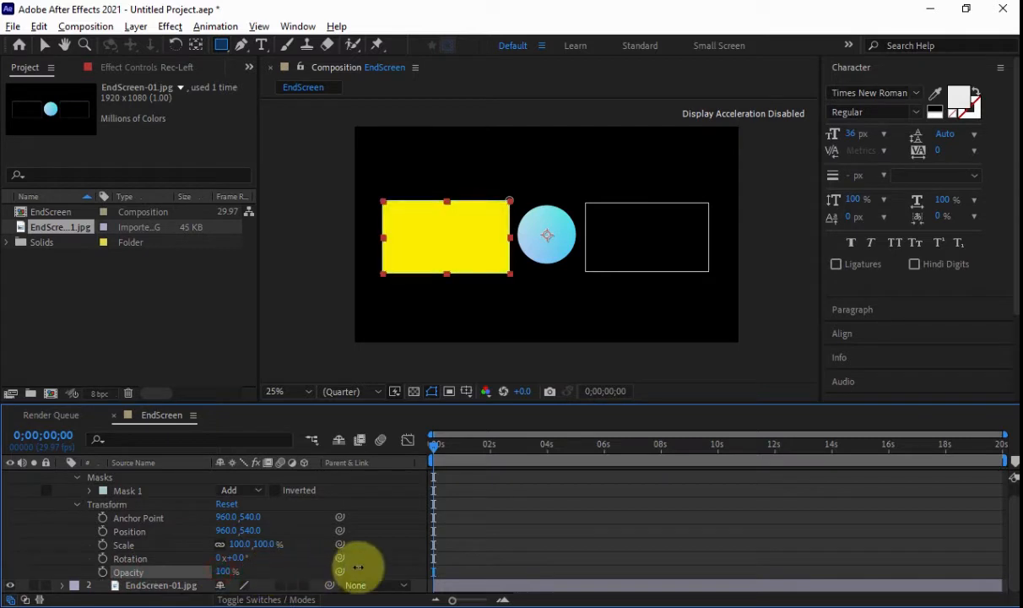
scroll(108, 532, "up", 1)
left_click(62, 478)
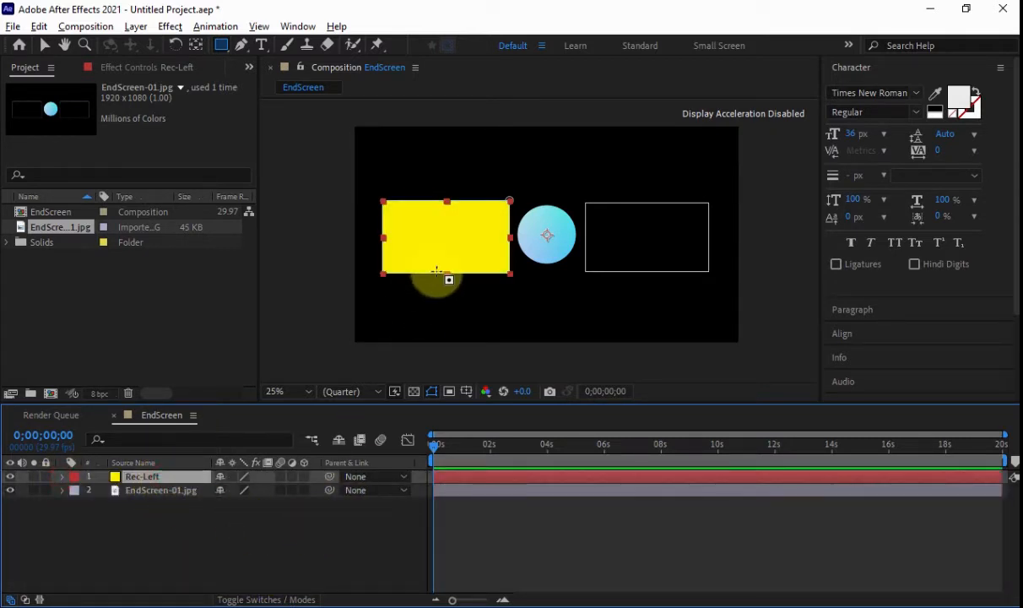
Duplicate the Rec-Left layer and rename the copy Rec-Right
key("period")
left_click_drag(251, 320, 198, 320)
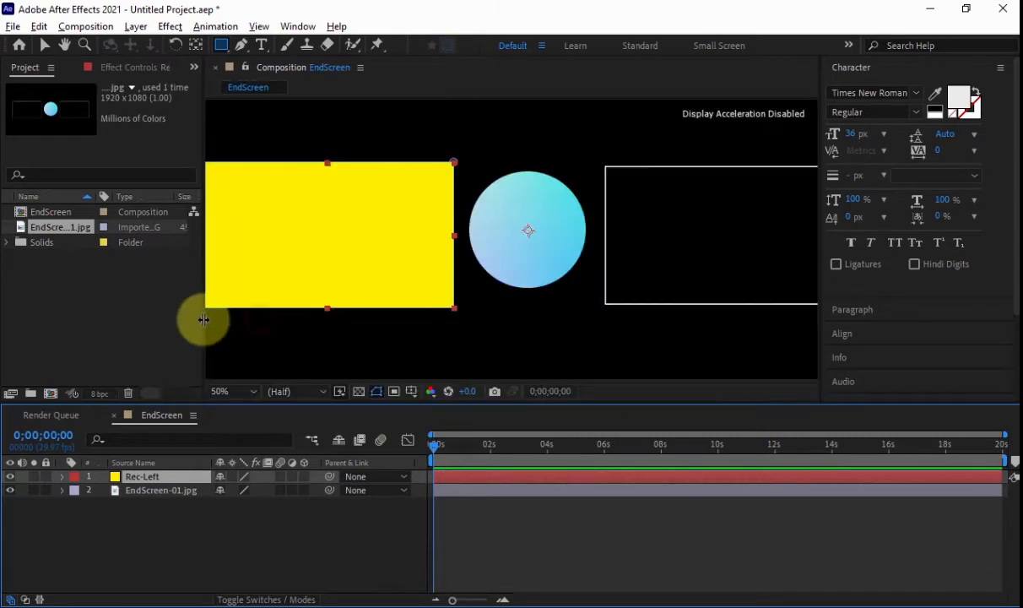
left_click(39, 26)
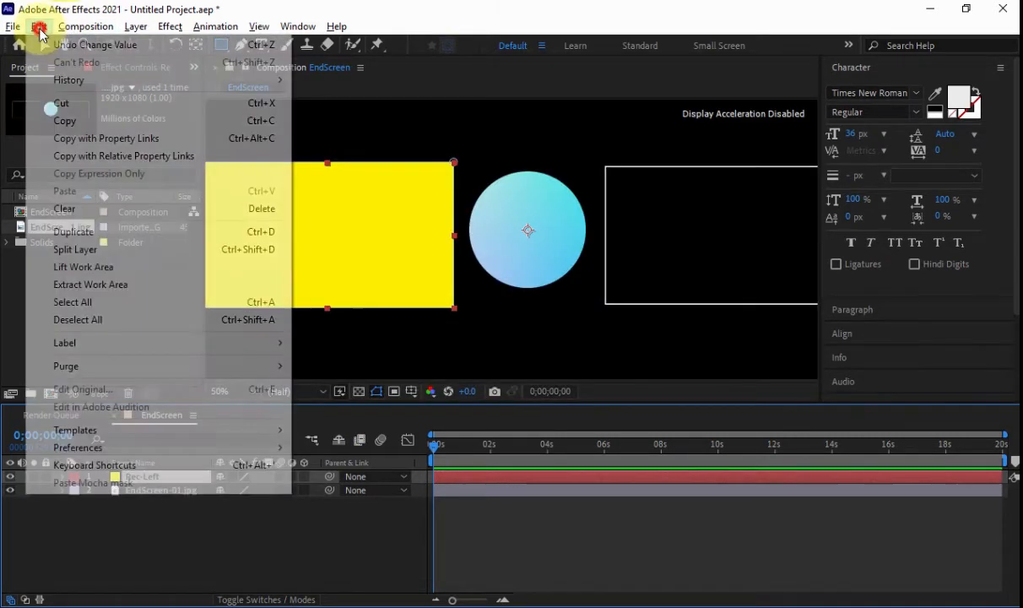
left_click(84, 232)
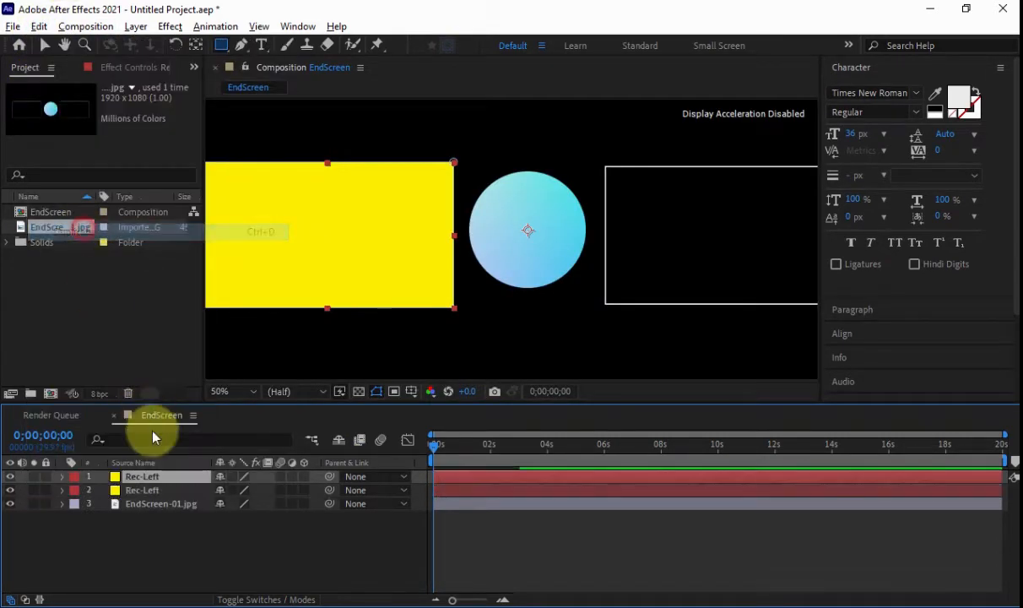
right_click(159, 477)
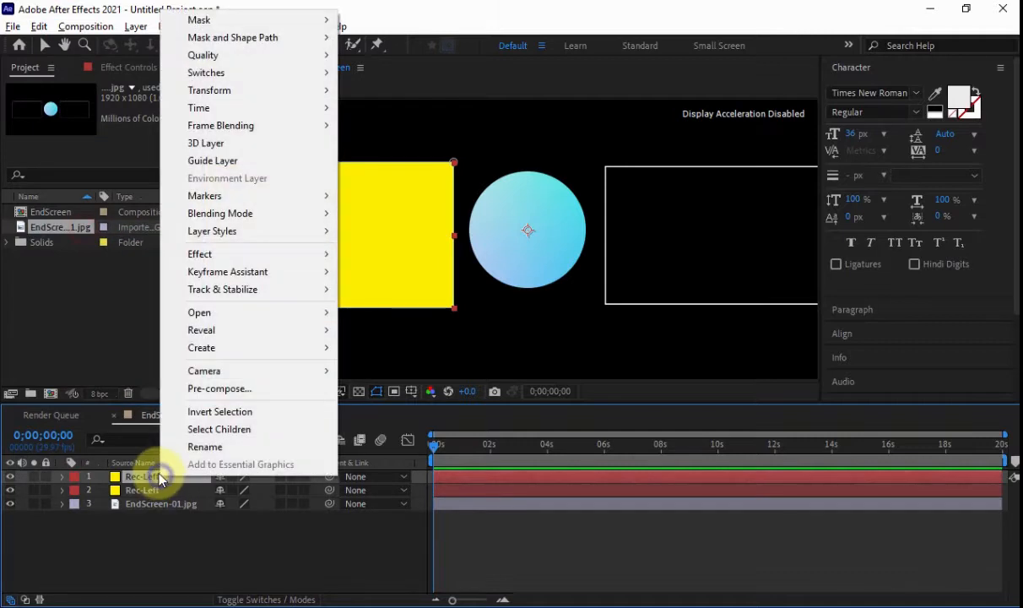
left_click(205, 447)
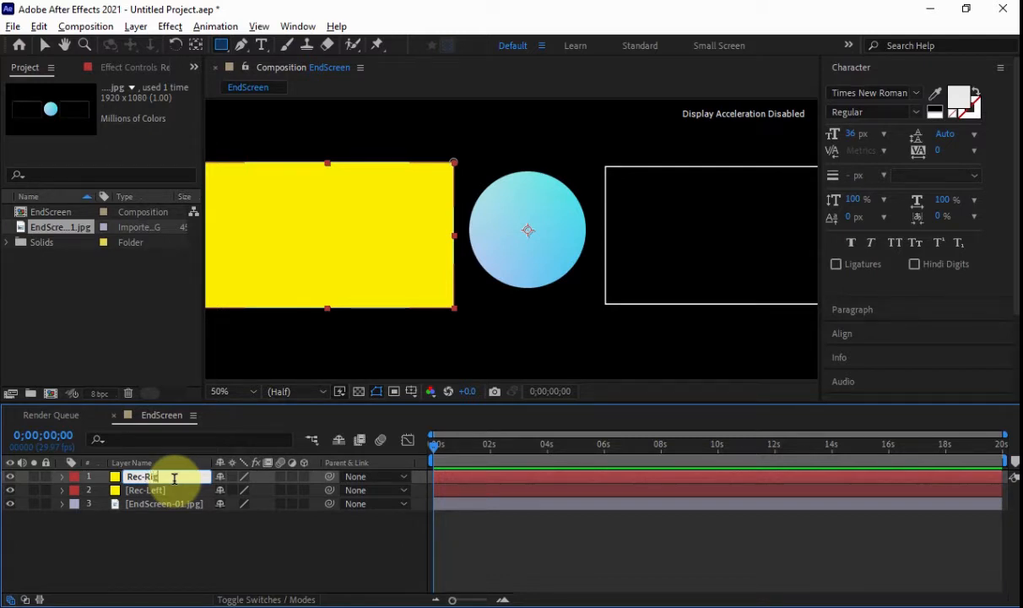
key("Return")
Move the Rec-Right layer's Mask 1 path horizontally until it covers the guide's right rectangle
scroll(426, 215, "down", 2)
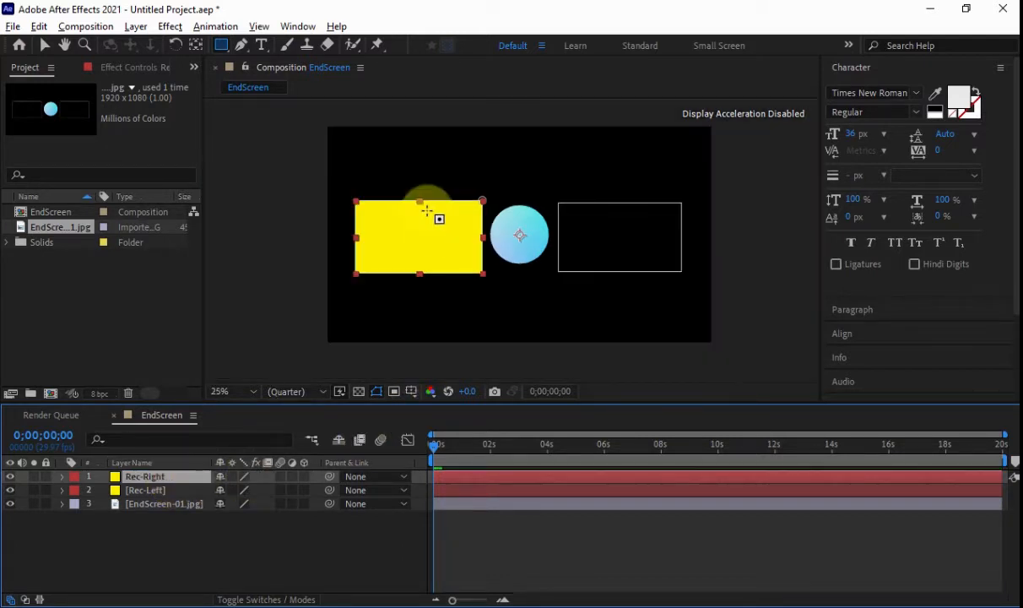
left_click(45, 45)
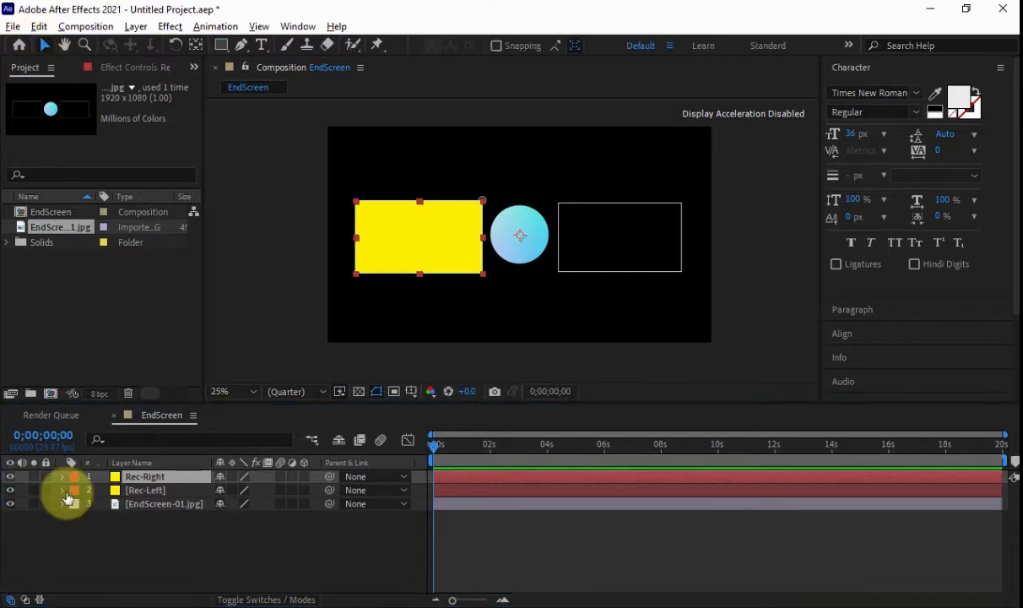
left_click(61, 478)
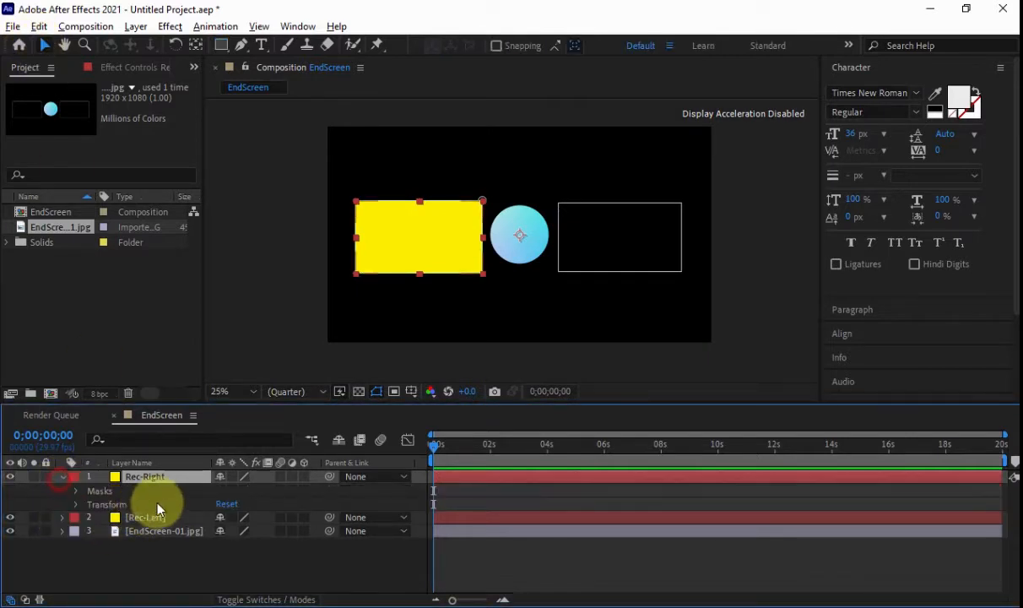
left_click(76, 490)
left_click(89, 504)
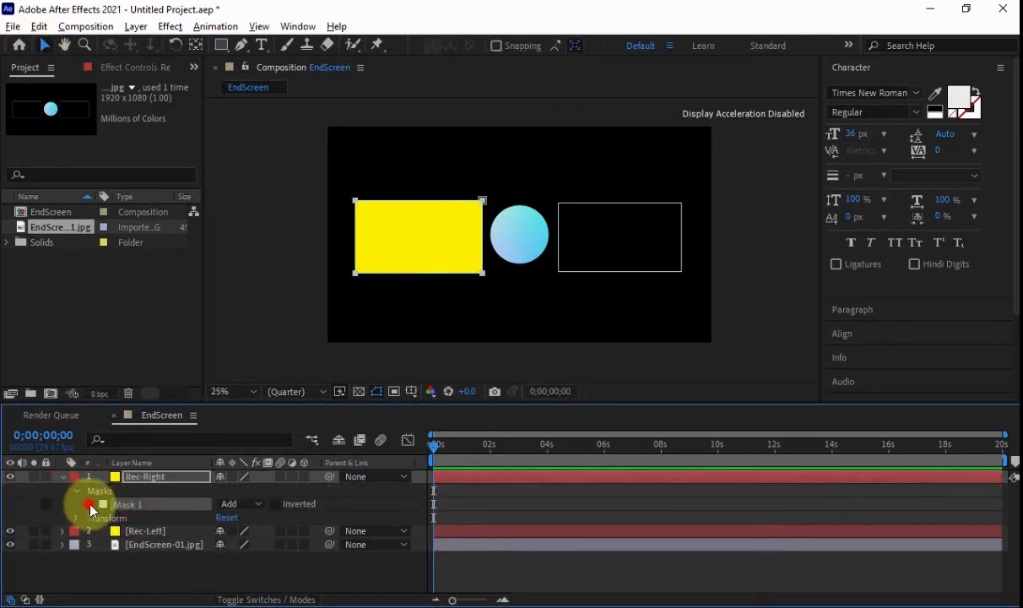
double_click(447, 201)
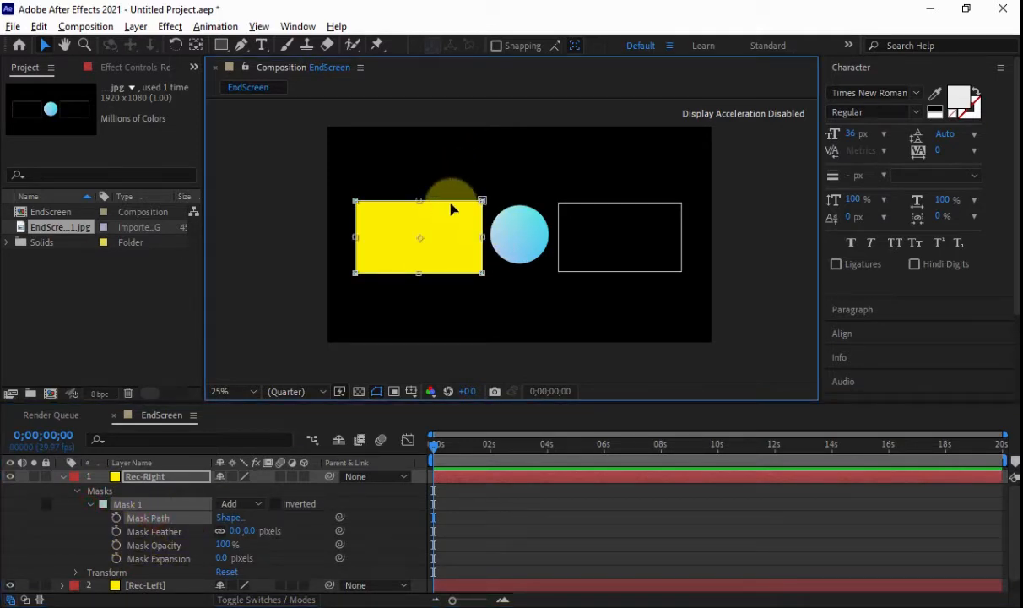
key("Right")
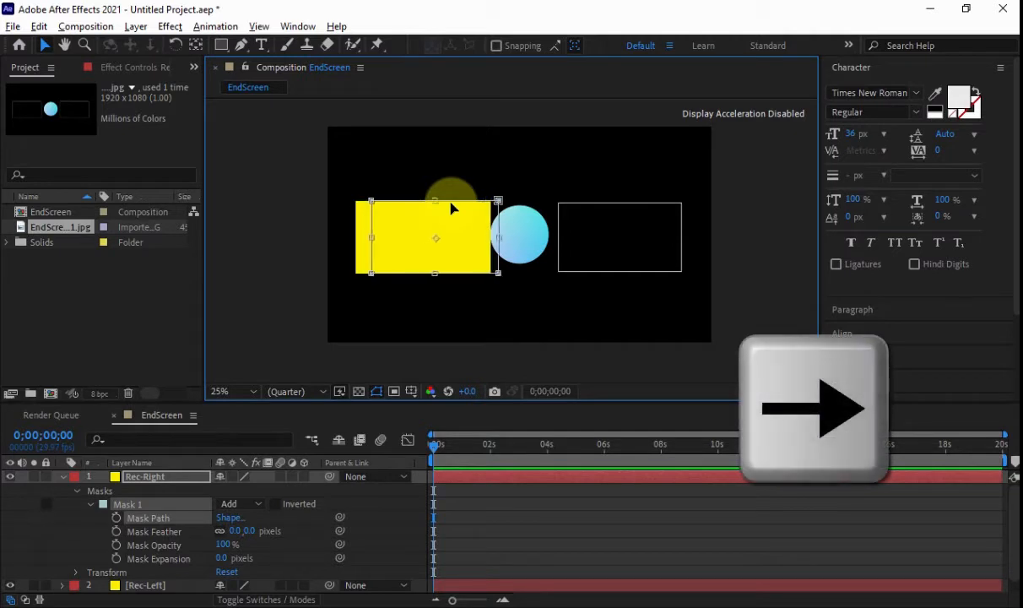
key("Right")
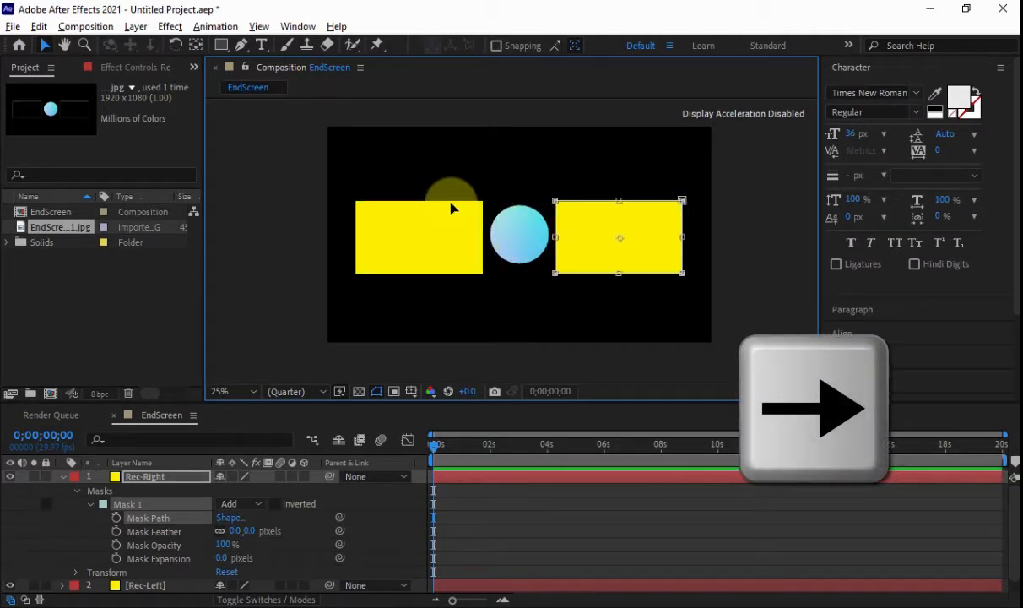
Lower Rec-Right's mask opacity to 39% and inspect the mask's alignment with the guide's right frame
left_click(157, 548)
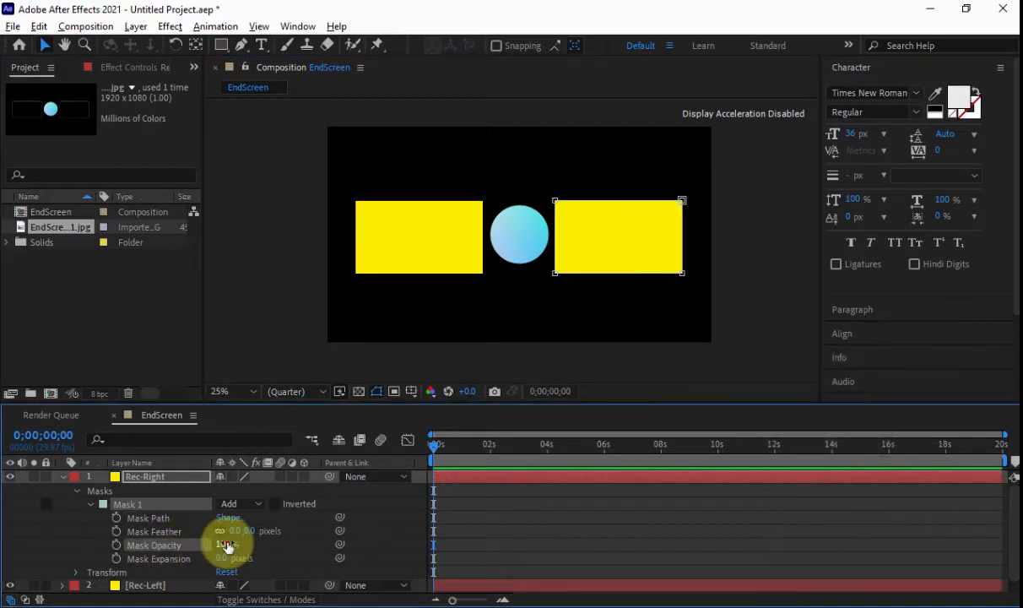
left_click_drag(226, 547, 173, 545)
scroll(715, 218, "up", 2)
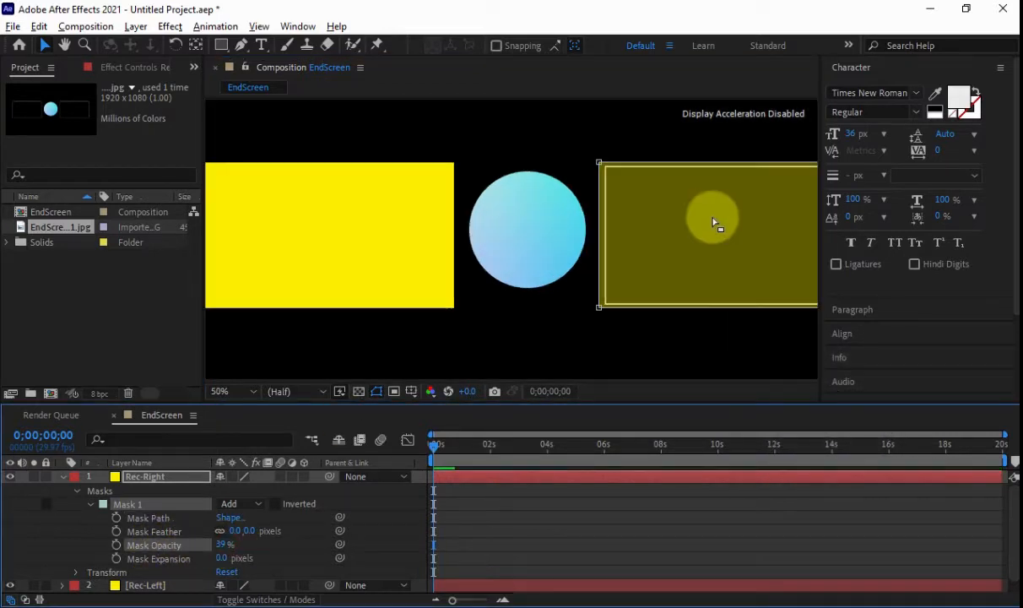
left_click_drag(739, 222, 539, 211)
scroll(628, 223, "up", 2)
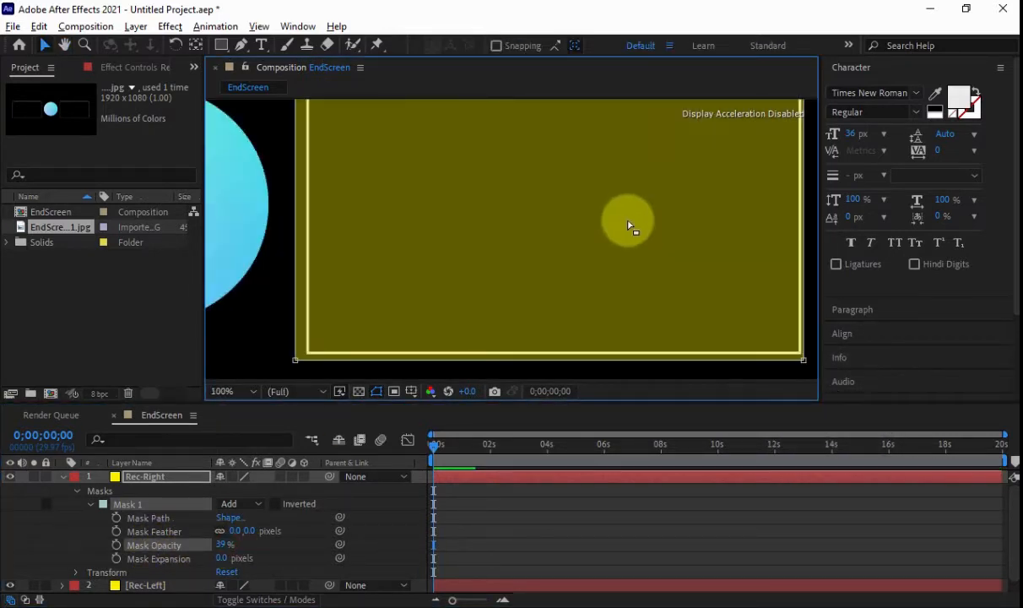
scroll(590, 231, "down", 2)
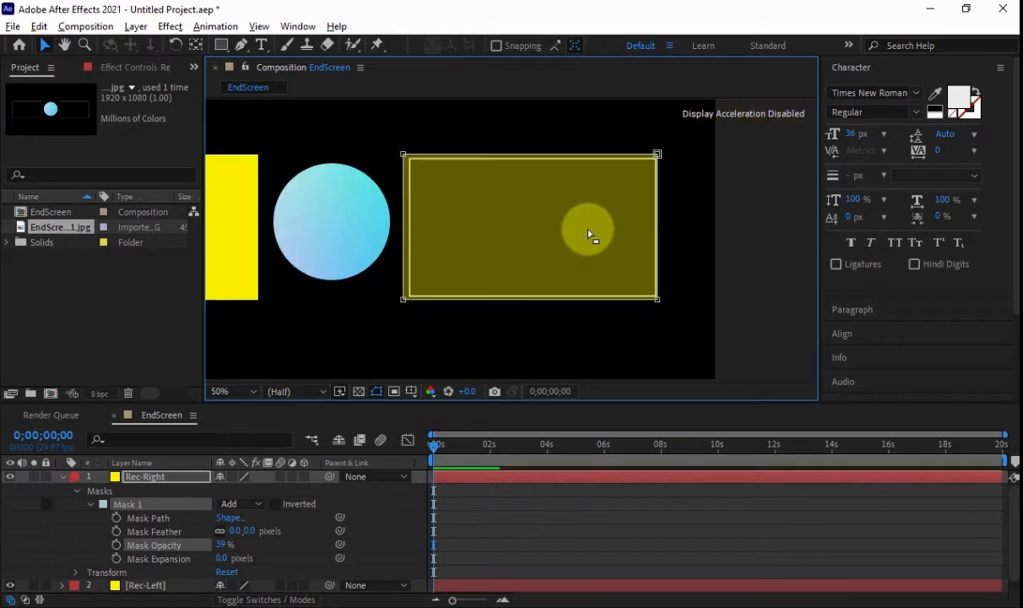
Nudge Rec-Right's mask path slightly right to even out its margins around the guide frame
left_click(148, 517)
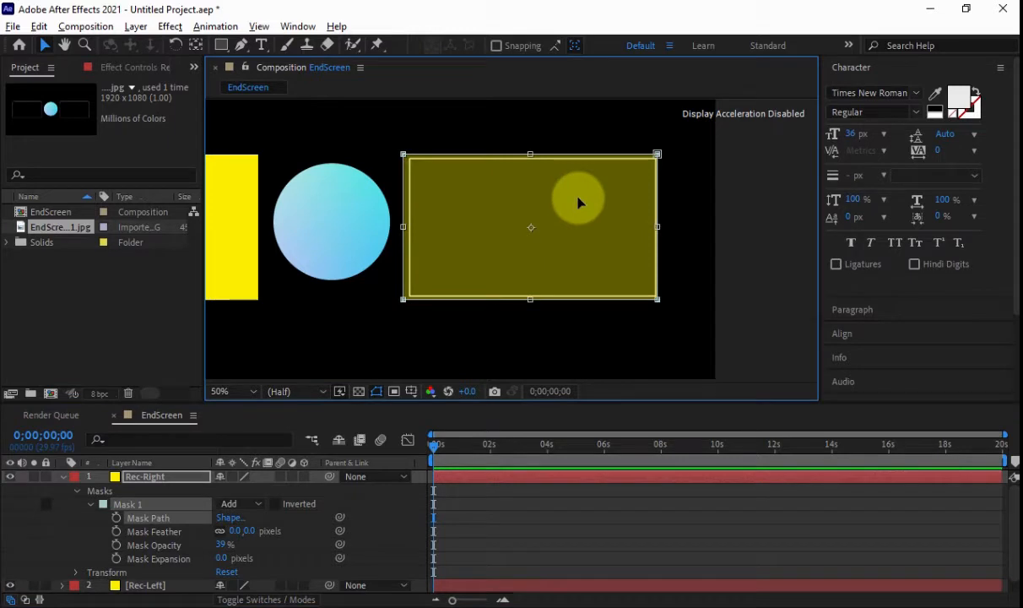
key("Right")
key("Right")
key("Right")
key("Right")
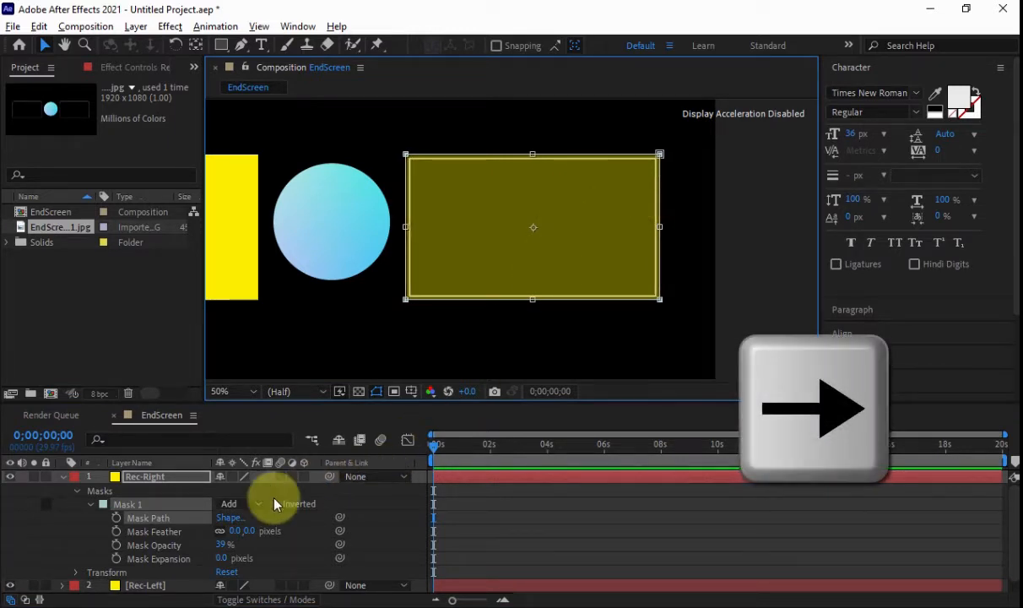
Set Rec-Right's mask opacity back to 100%, then collapse and deselect the layer
left_click(199, 549)
left_click_drag(200, 553, 292, 544)
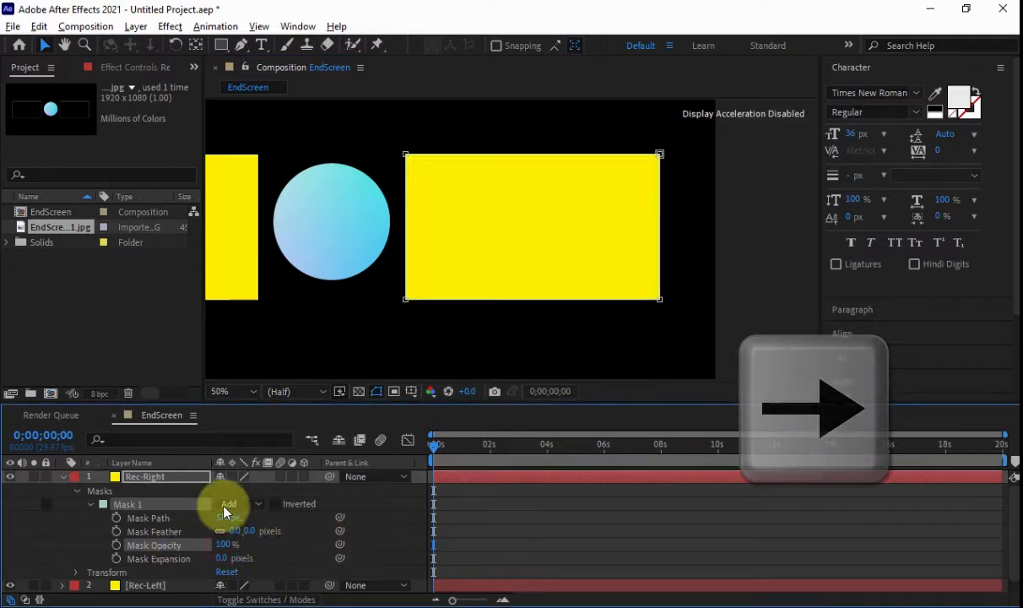
left_click(87, 504)
left_click(77, 490)
left_click(63, 476)
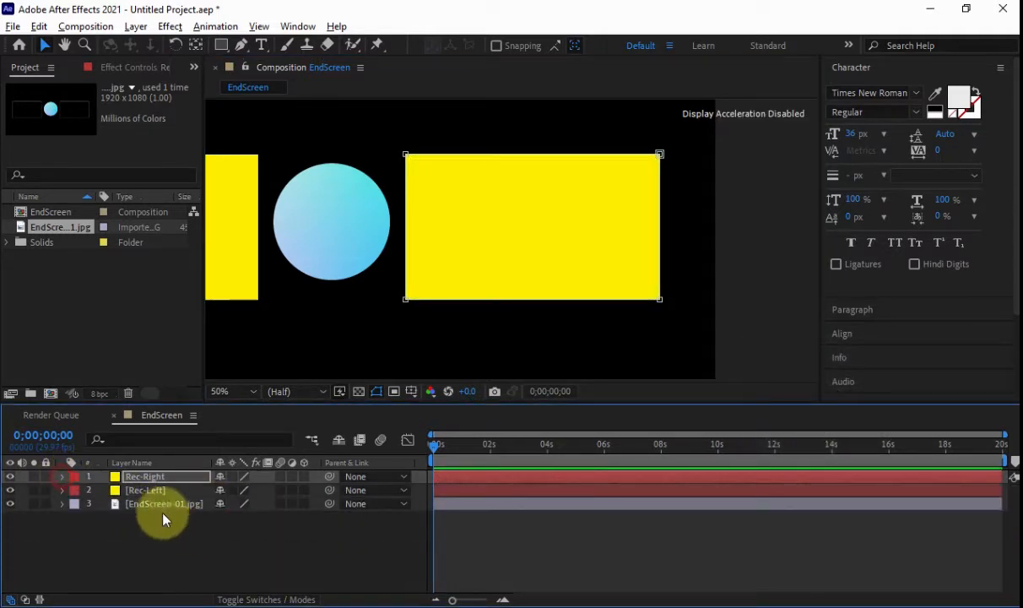
left_click(254, 530)
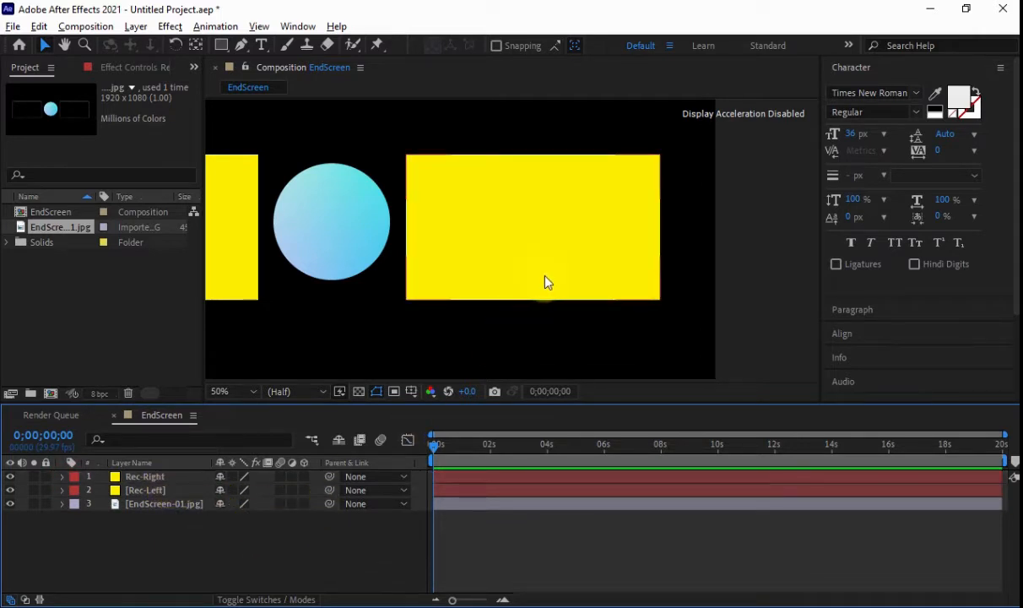
Start a new solid layer in the EndScreen composition and name it Circle
scroll(543, 283, "down", 2)
key("h")
left_click_drag(434, 217, 525, 218)
key("v")
scroll(525, 218, "up", 2)
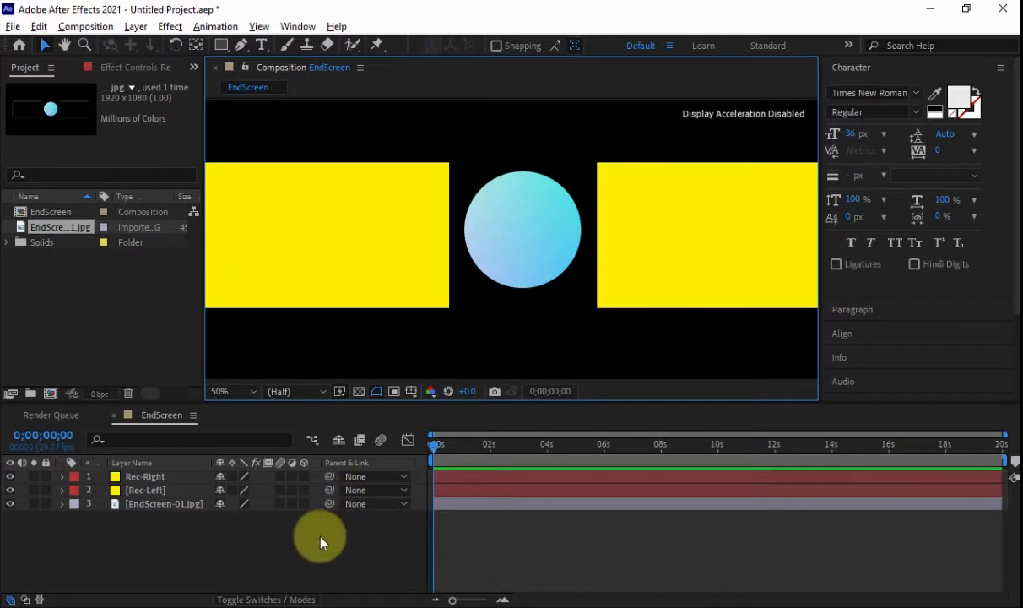
right_click(356, 538)
mouse_move(404, 365)
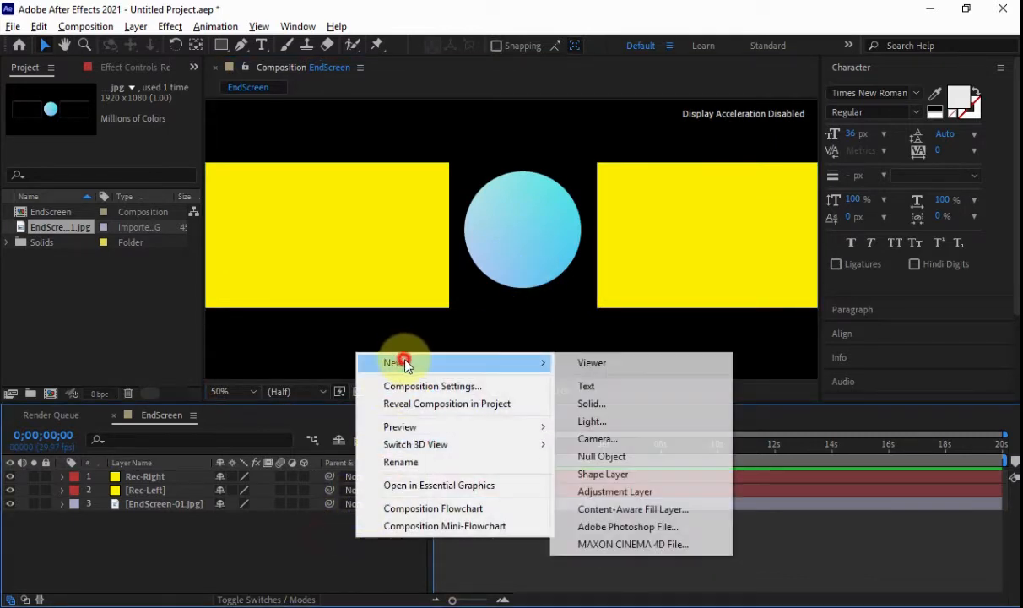
left_click(591, 403)
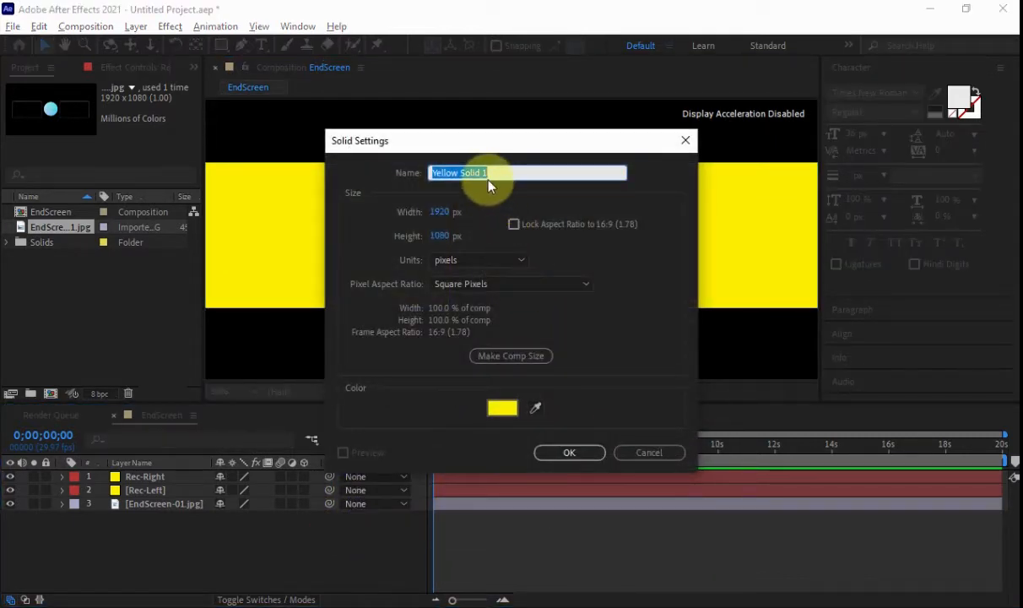
type("Circle")
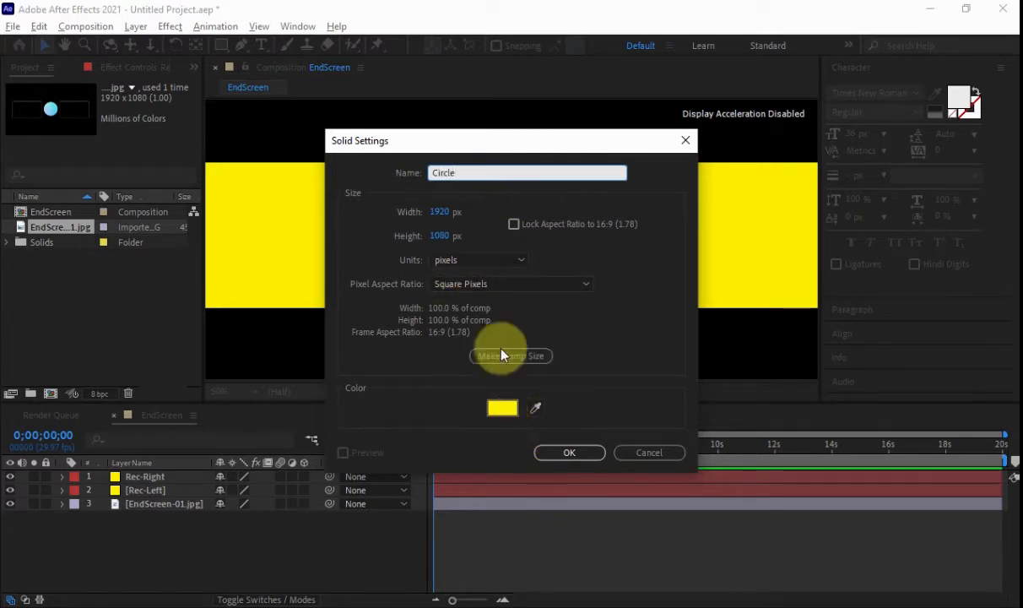
Set the Circle solid's color to green 48FF00 and create the layer
left_click(506, 413)
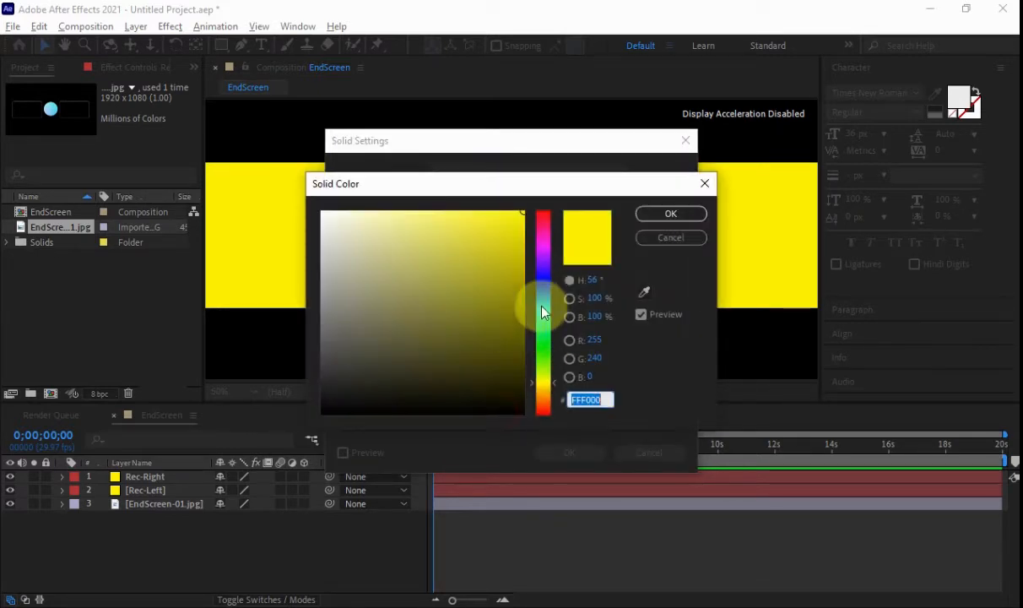
left_click_drag(549, 375, 543, 358)
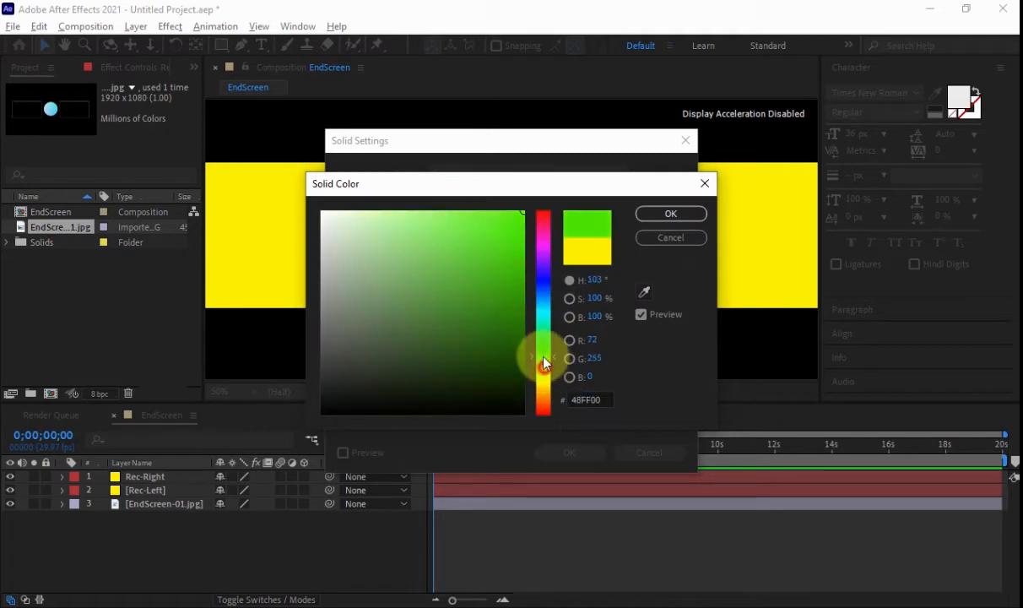
left_click(648, 217)
left_click(569, 454)
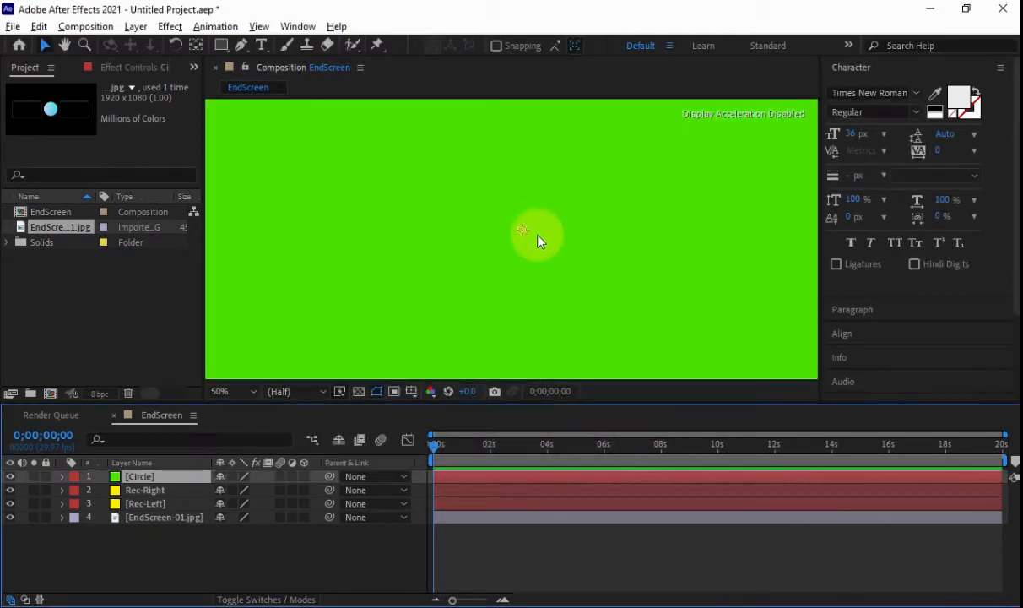
Lower the Circle layer's opacity to 23% so the guide image shows through
left_click(62, 477)
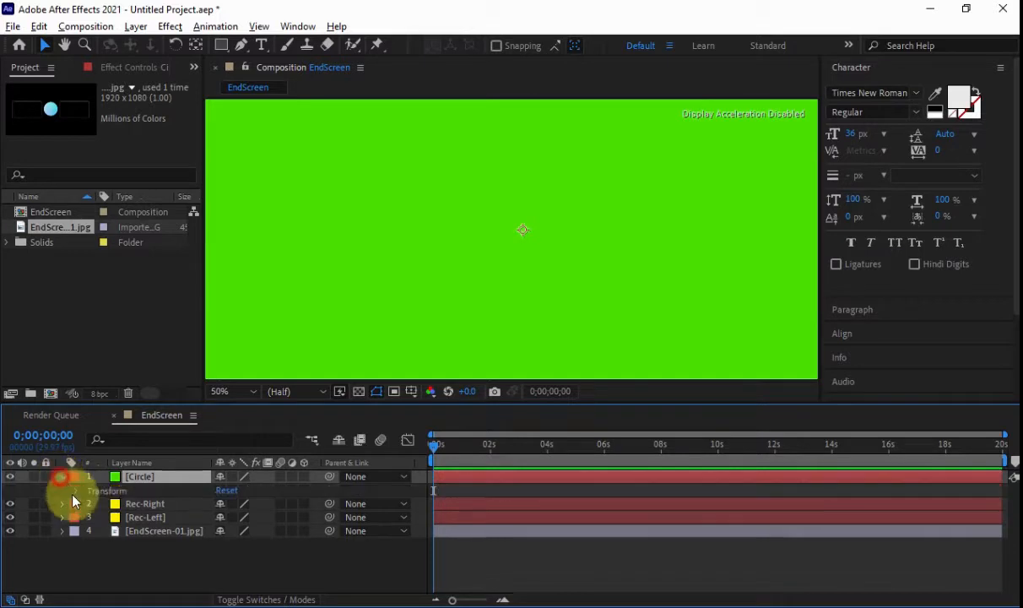
left_click(76, 491)
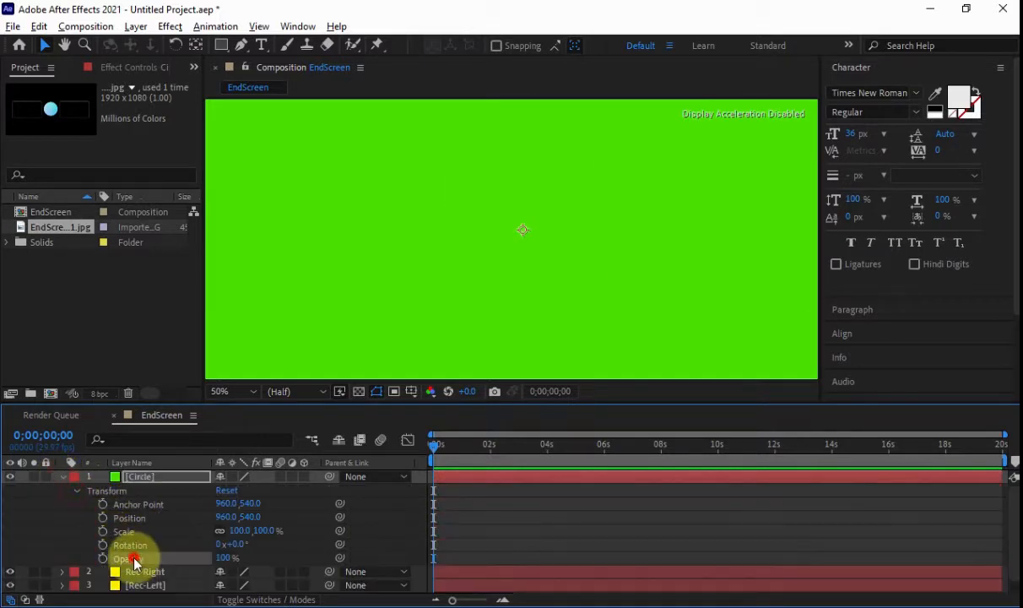
left_click_drag(224, 557, 156, 559)
Draw a circular mask on the Circle layer with the Ellipse tool, from the guide circle's center out to just past its edge
key("period")
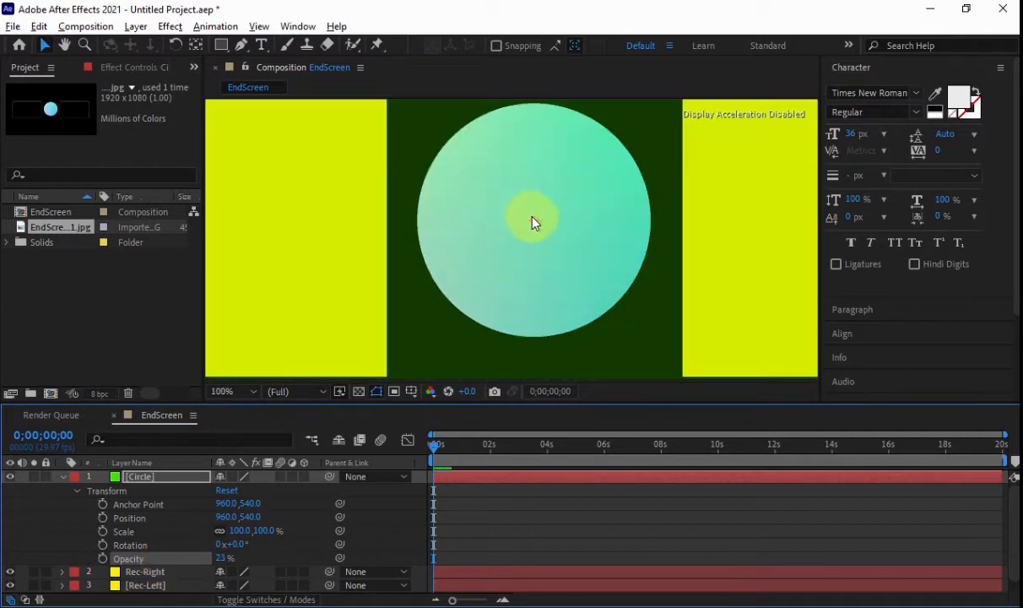
left_click_drag(567, 197, 559, 215)
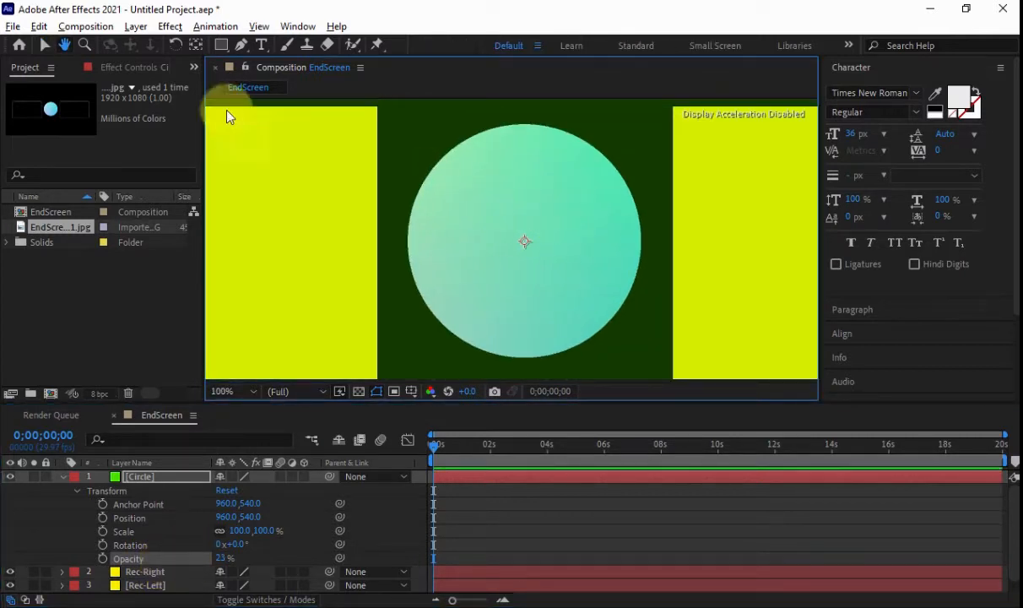
left_click_drag(220, 45, 281, 85)
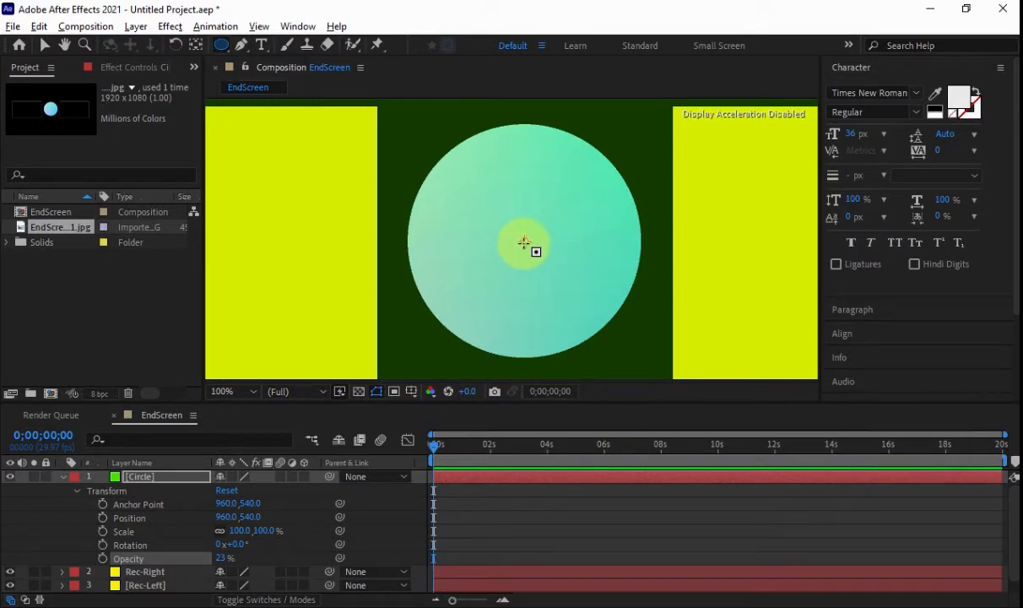
left_click_drag(523, 244, 587, 126)
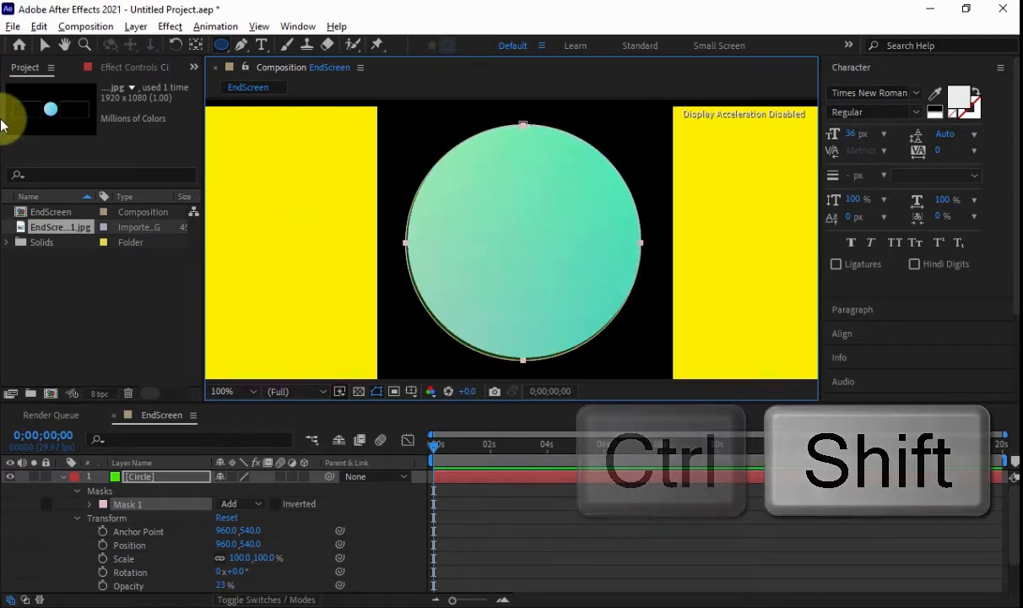
Reposition the Circle layer's mask slightly so it lines up evenly with the guide circle
left_click(45, 45)
left_click(563, 135)
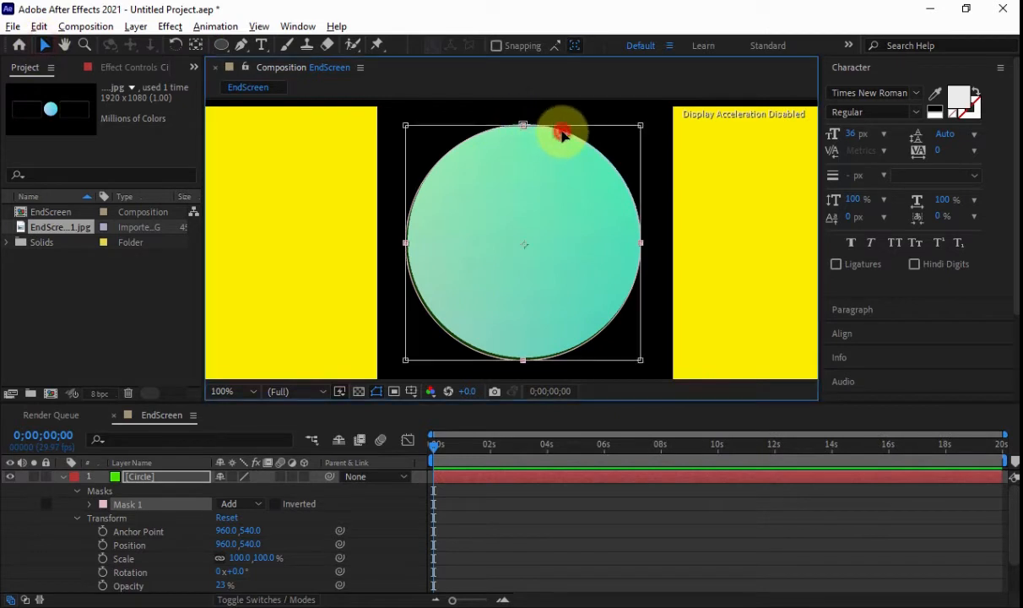
left_click_drag(601, 149, 602, 146)
key("Down")
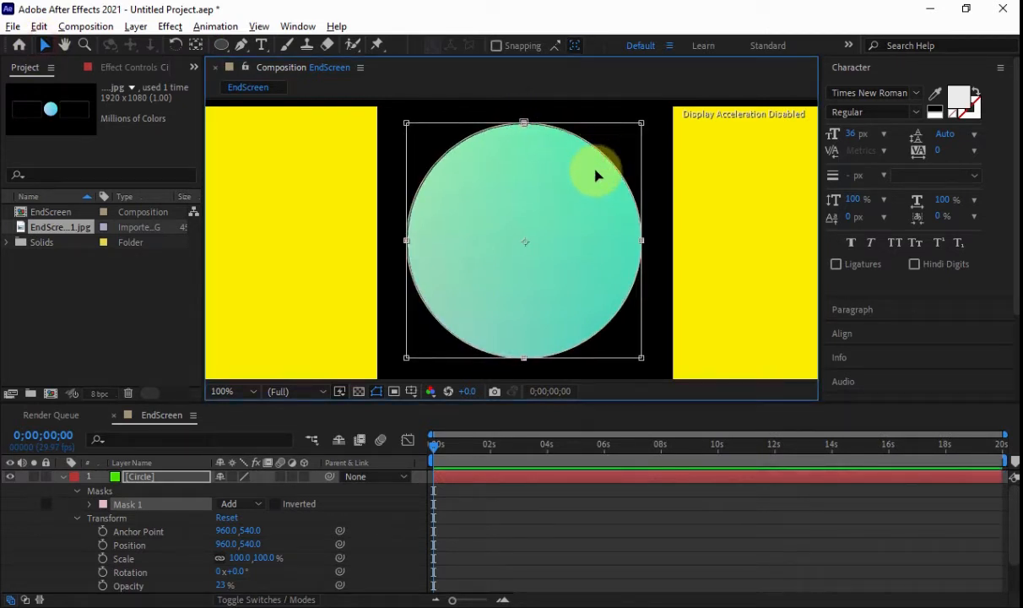
key("Down")
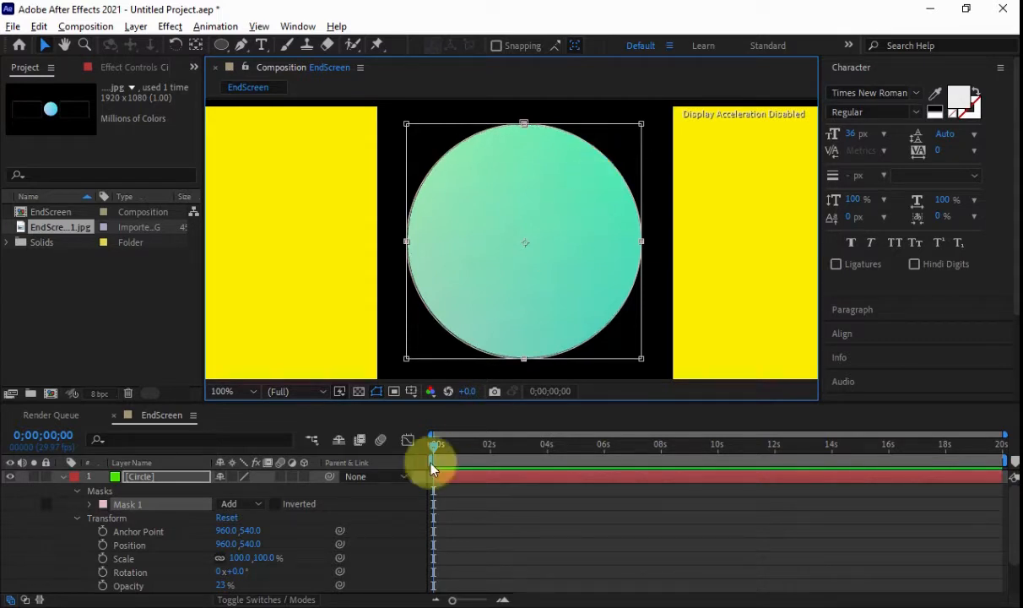
left_click(566, 137)
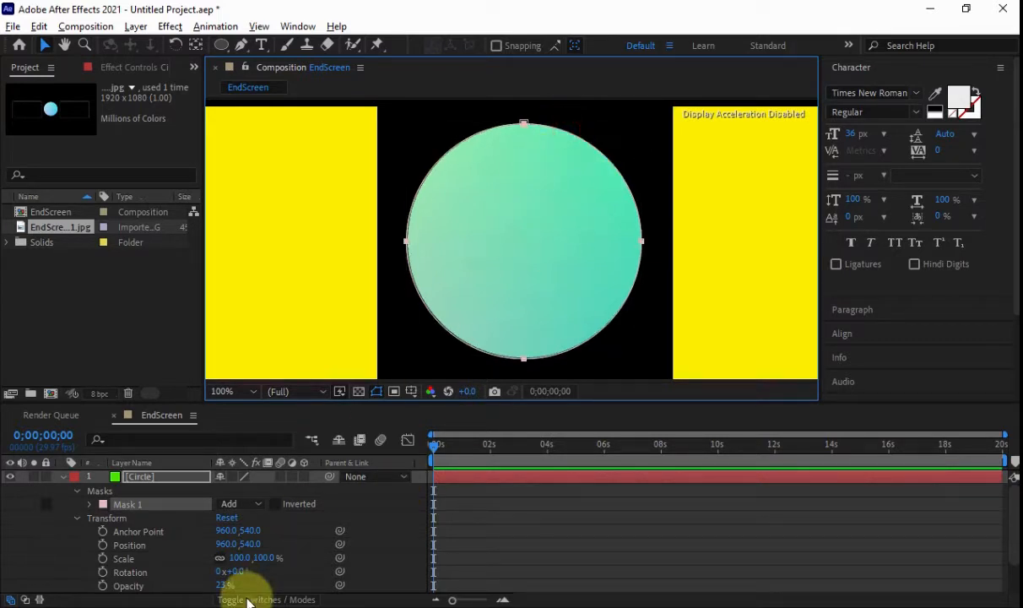
Set the Circle layer's opacity back to 100%
scroll(136, 541, "down", 2)
left_click(133, 544)
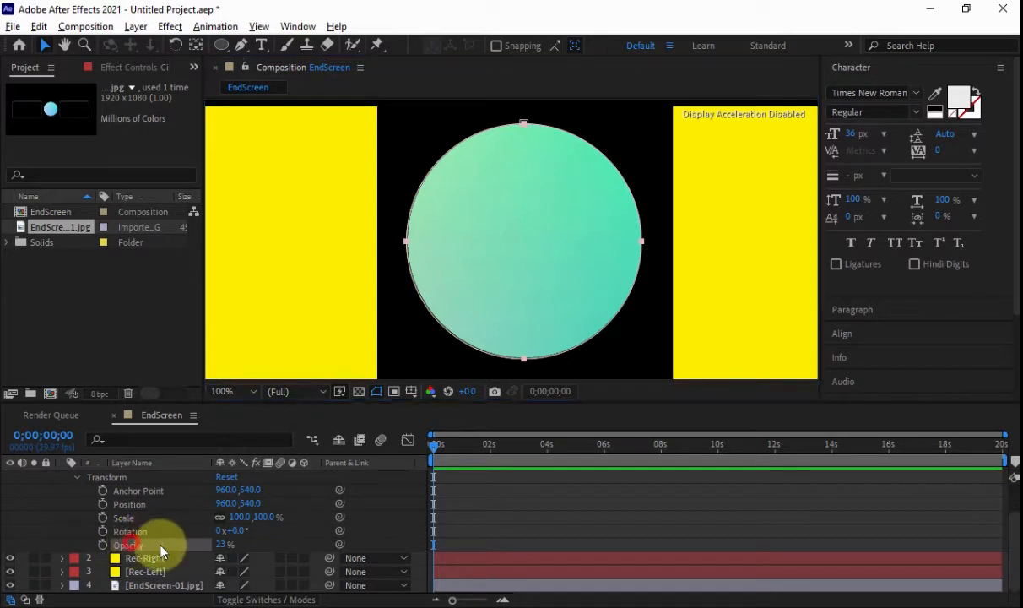
left_click_drag(224, 544, 384, 548)
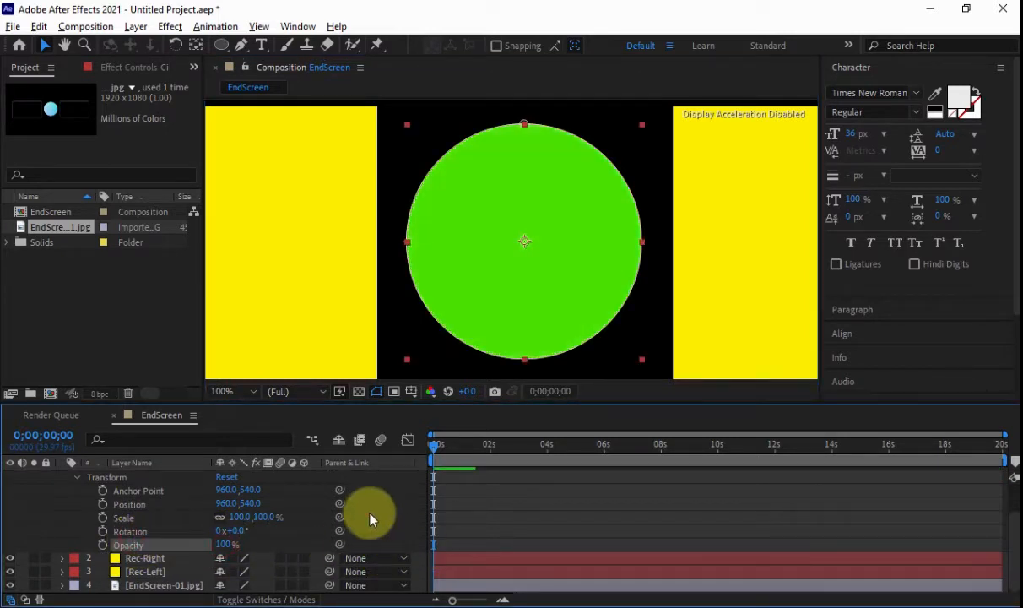
Collapse the Circle layer's mask and transform properties in the timeline and deselect the layer
left_click(368, 512)
scroll(103, 521, "up", 2)
left_click(76, 518)
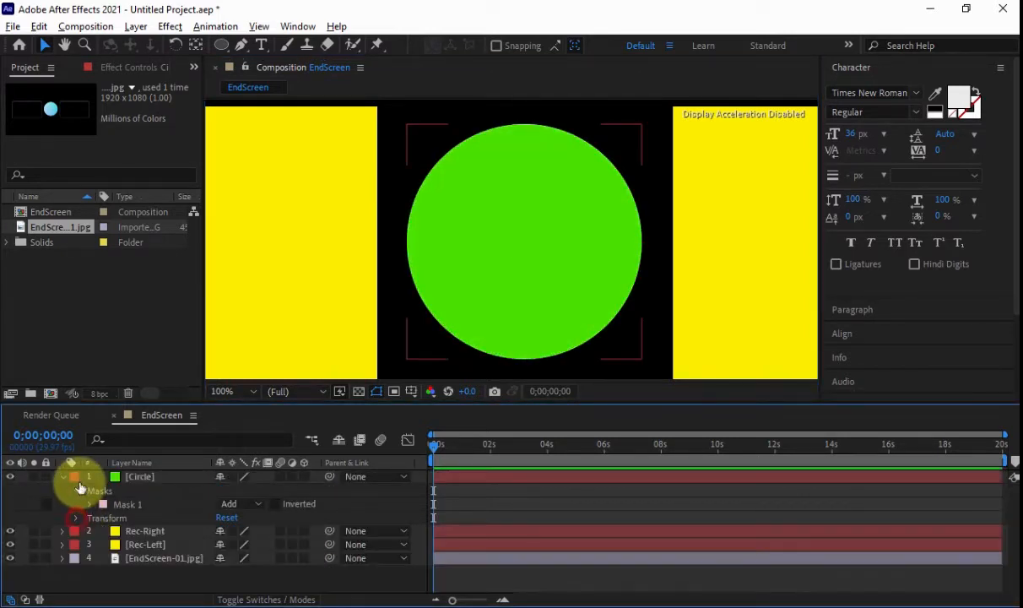
left_click(64, 477)
left_click(139, 478)
left_click(270, 534)
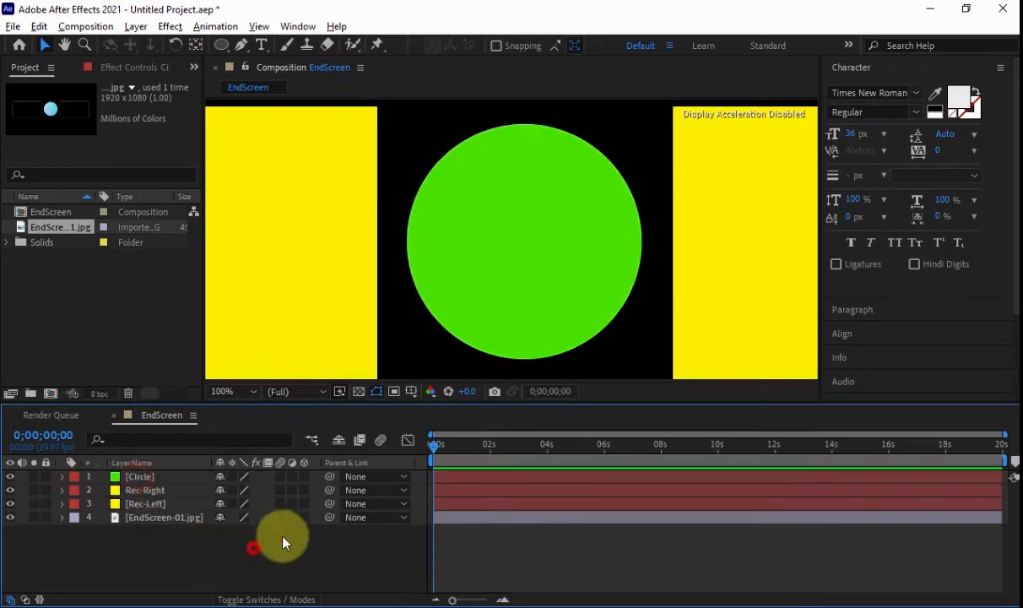
Hide the Circle, Rec-Right and Rec-Left layers and delete the EndScreen-01.jpg guide layer from the composition
scroll(472, 329, "down", 4)
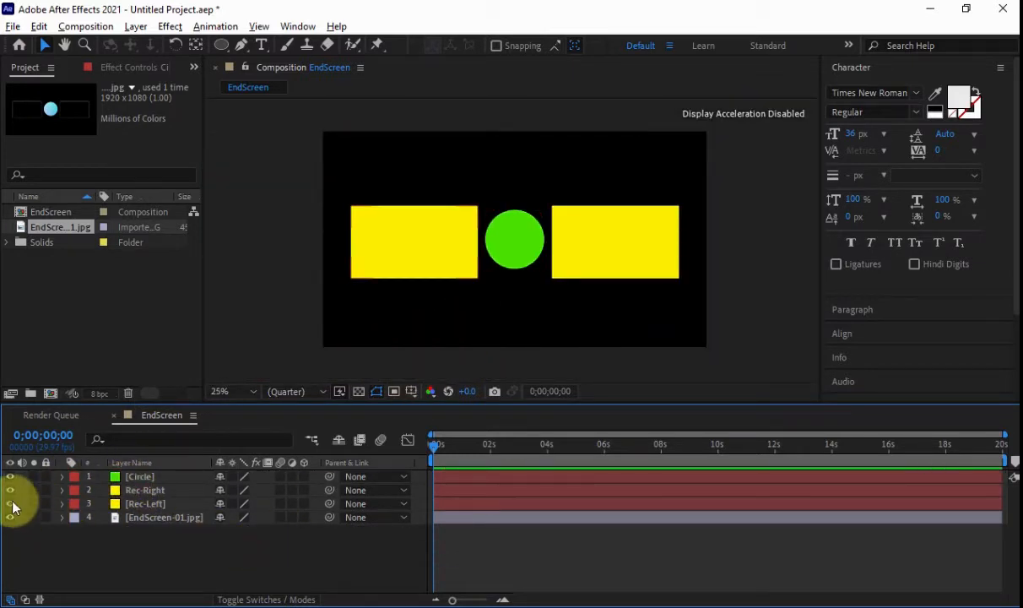
left_click_drag(10, 503, 11, 476)
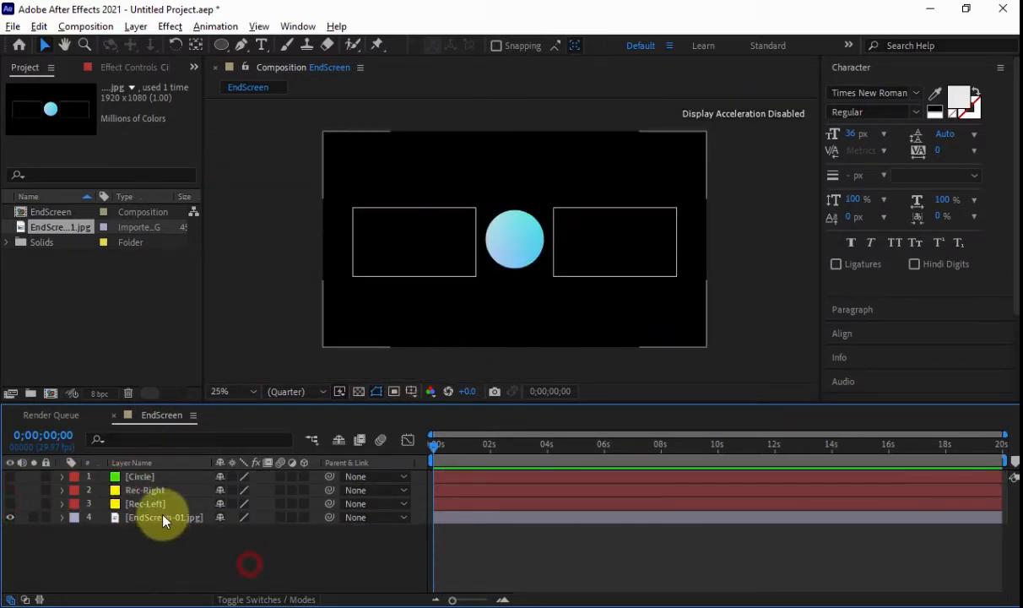
left_click(164, 517)
right_click(178, 525)
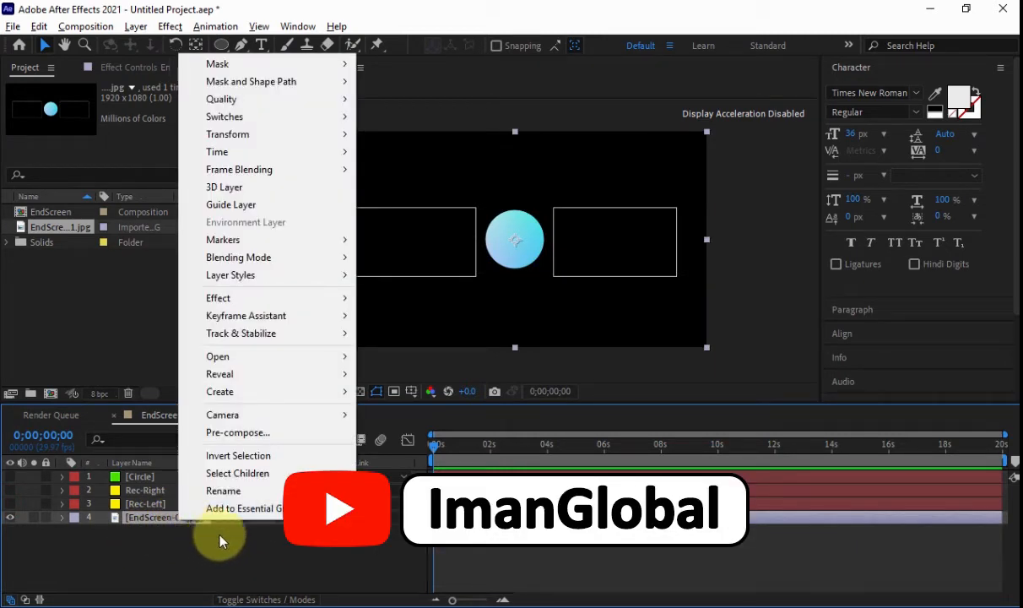
left_click(221, 539)
left_click(173, 516)
left_click(225, 537)
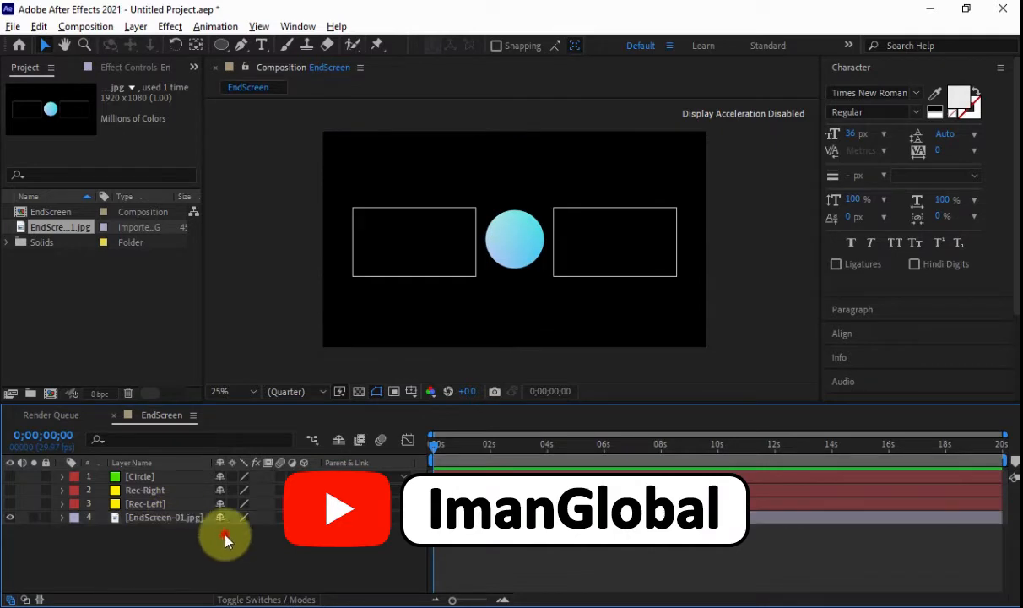
left_click(179, 520)
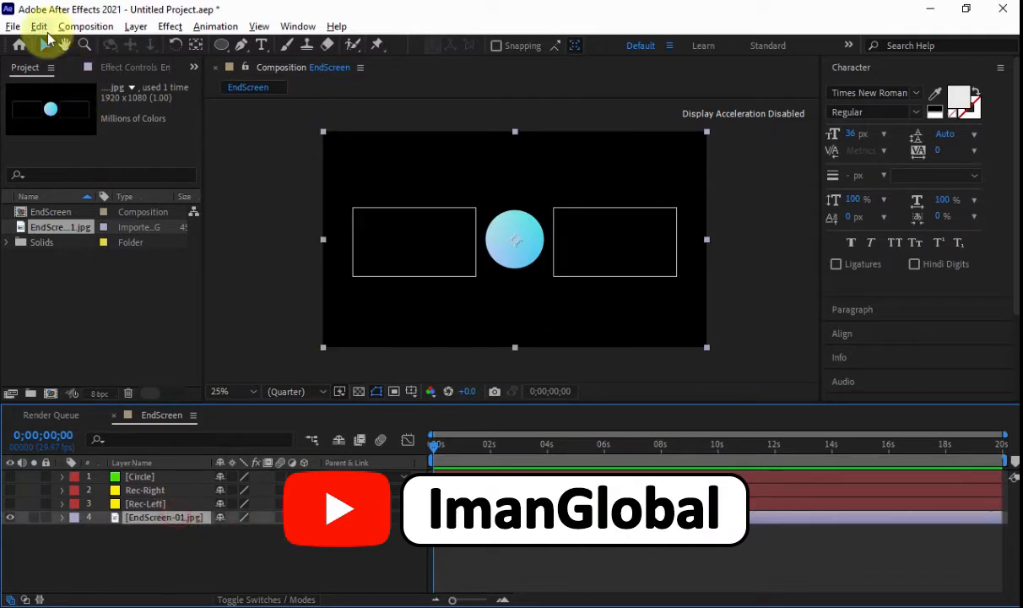
left_click(39, 27)
left_click(87, 209)
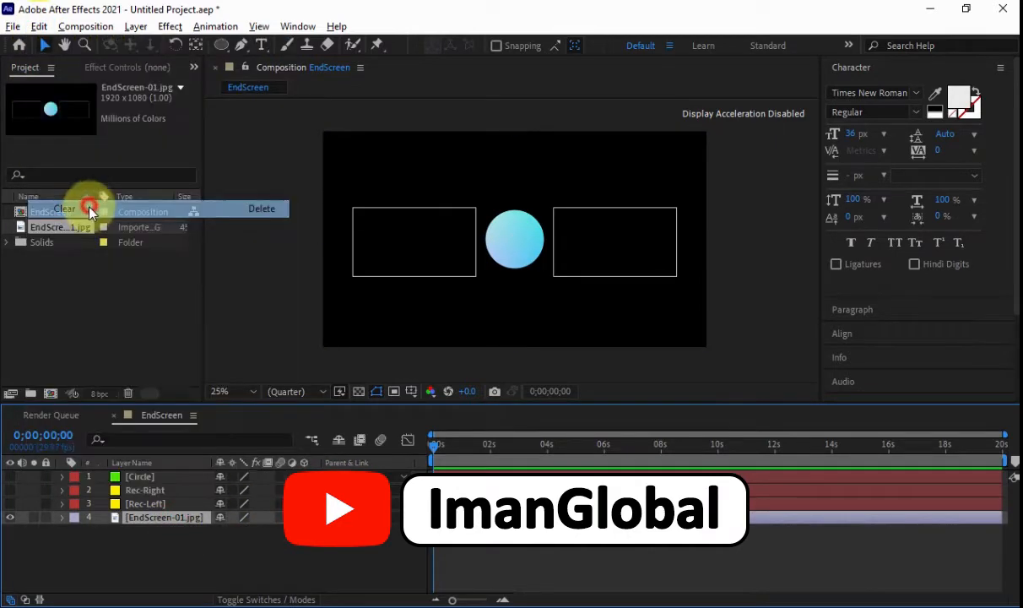
Make the Rec-Left, Rec-Right and Circle layers visible again
left_click(11, 503)
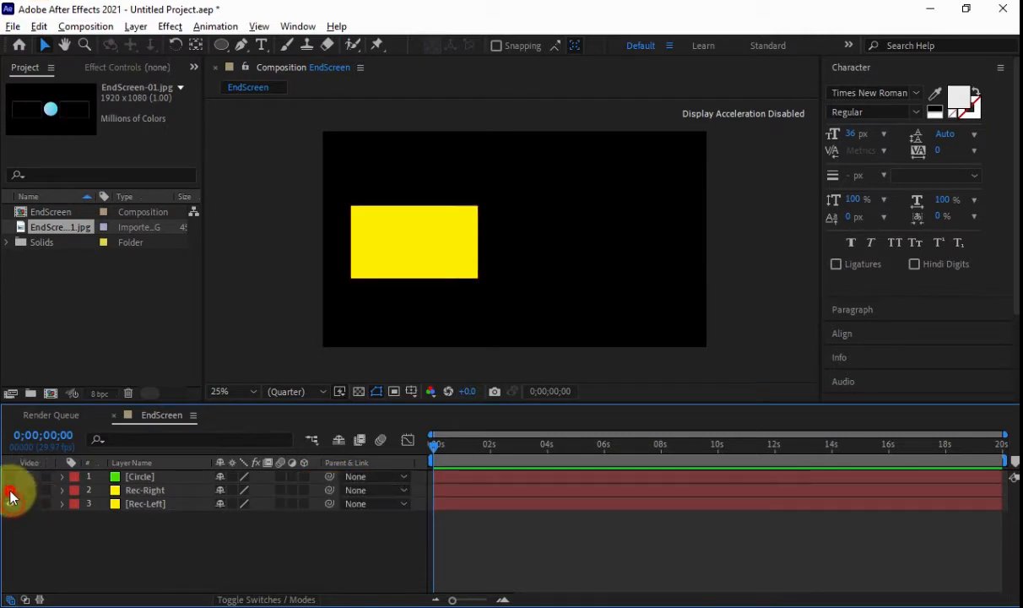
left_click(10, 489)
left_click(10, 476)
scroll(516, 262, "up", 2)
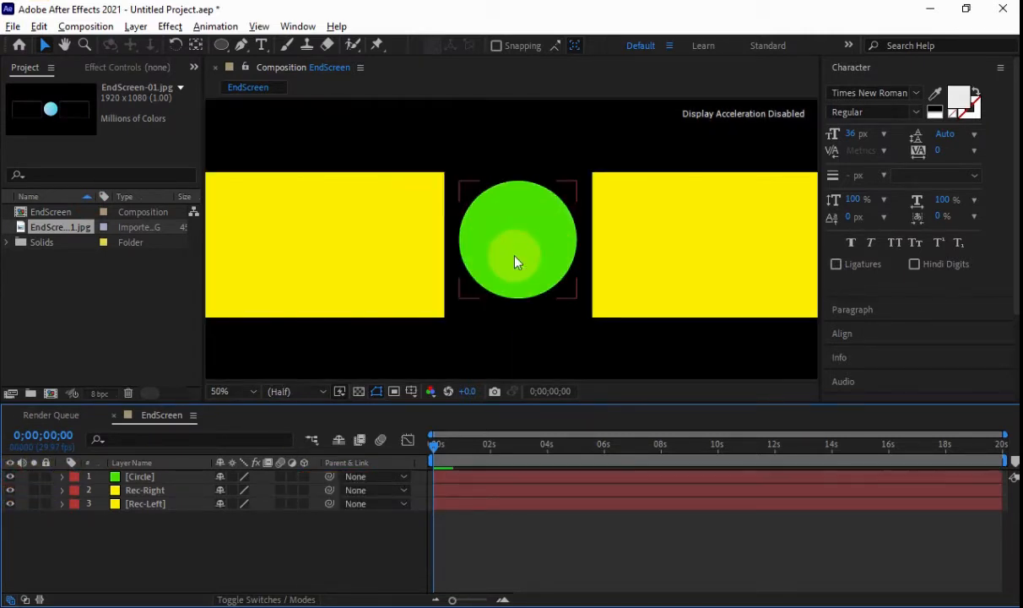
scroll(516, 261, "down", 2)
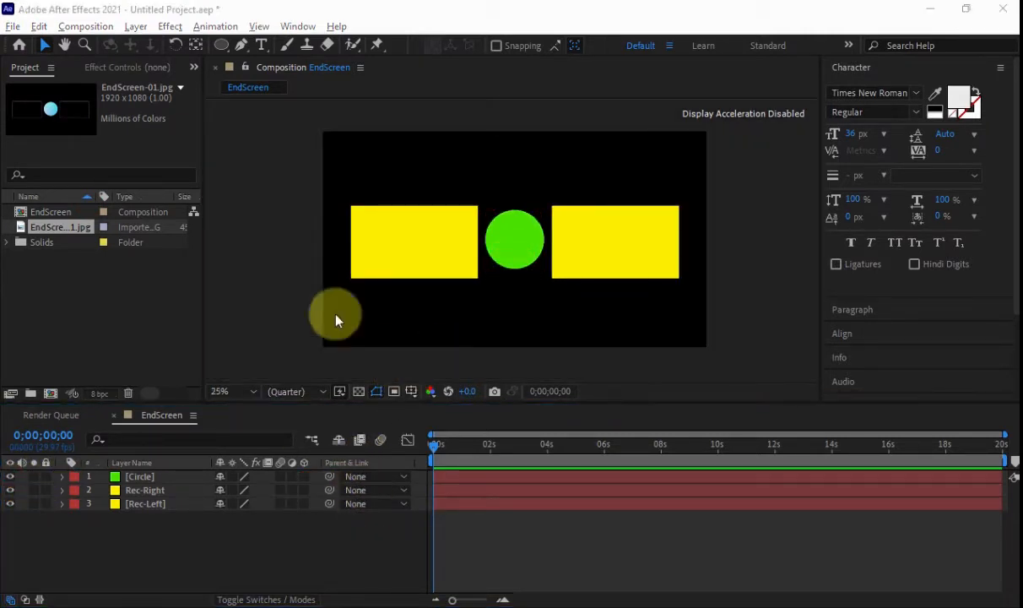
Apply the Video Copilot Saber effect to the Rec-Left layer and widen the area showing its effect settings
left_click(172, 477)
left_click(156, 504)
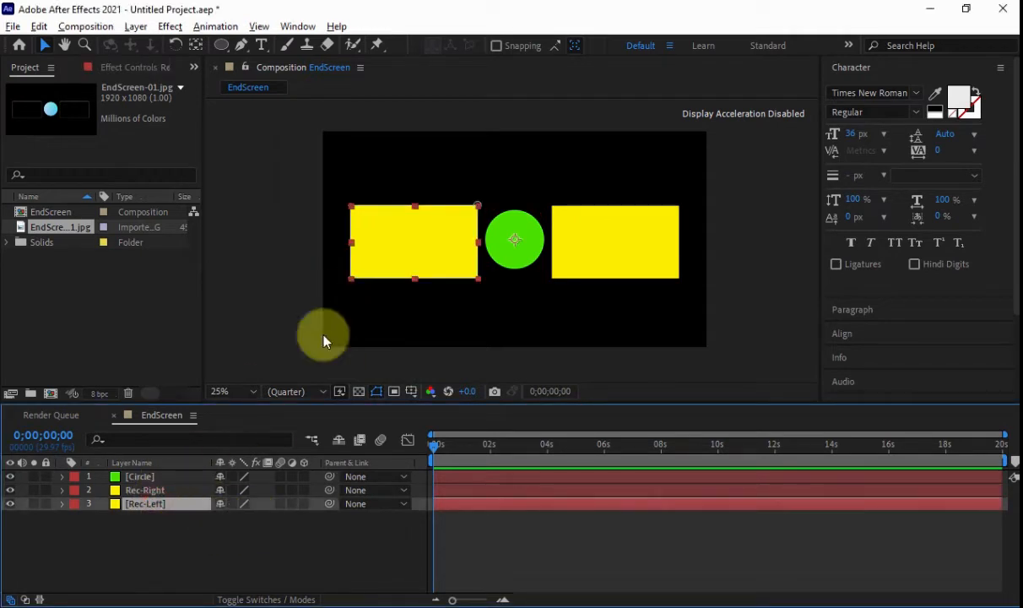
scroll(409, 250, "up", 2)
left_click_drag(303, 234, 430, 224)
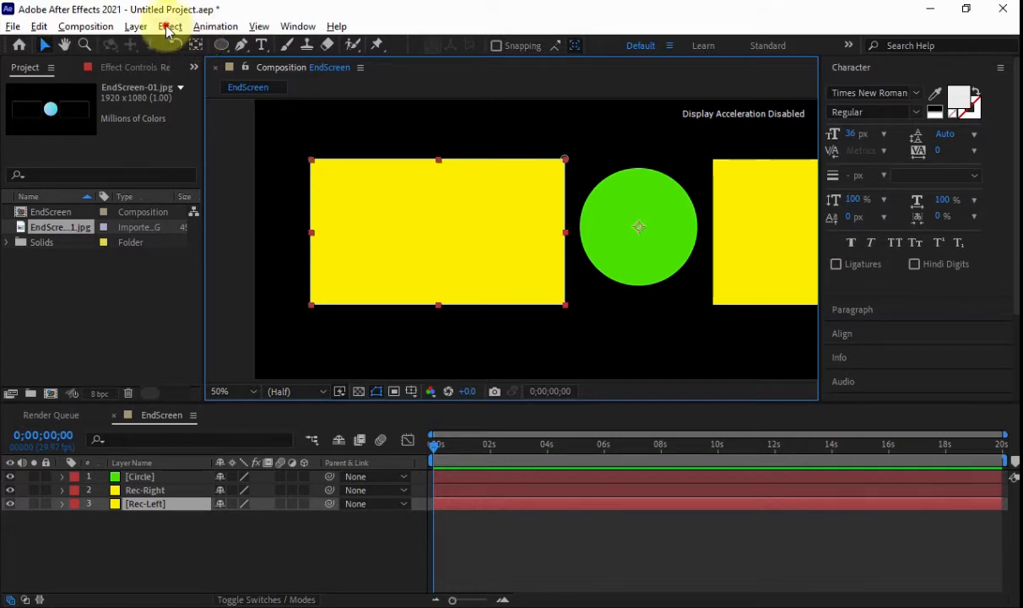
left_click(170, 26)
mouse_move(205, 606)
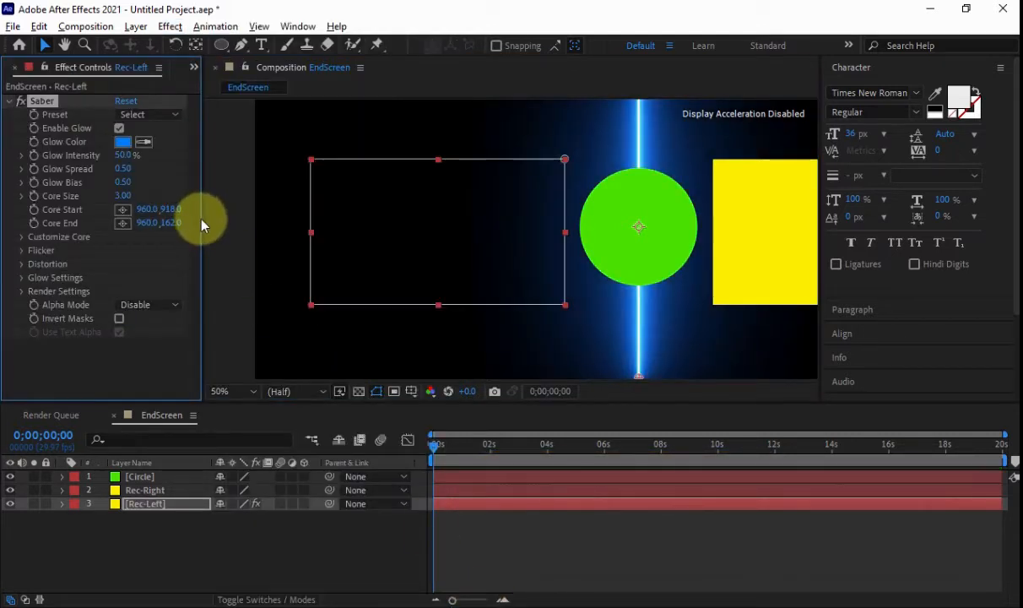
left_click_drag(201, 224, 254, 217)
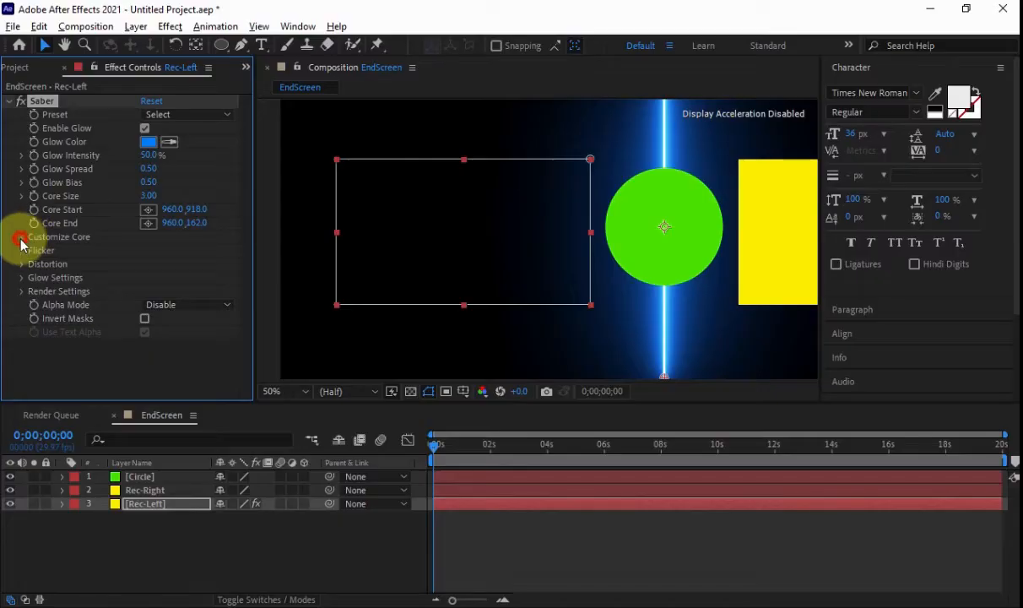
Set the Core Type of Rec-Left's Saber effect to Layer Masks so the glow follows the rectangle
left_click(21, 240)
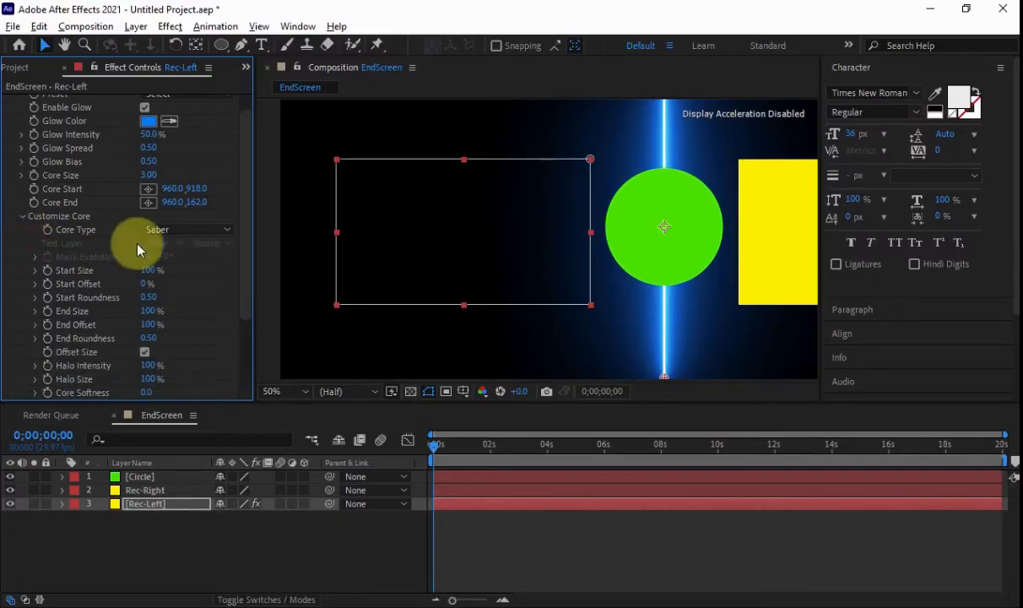
left_click(201, 228)
left_click(210, 267)
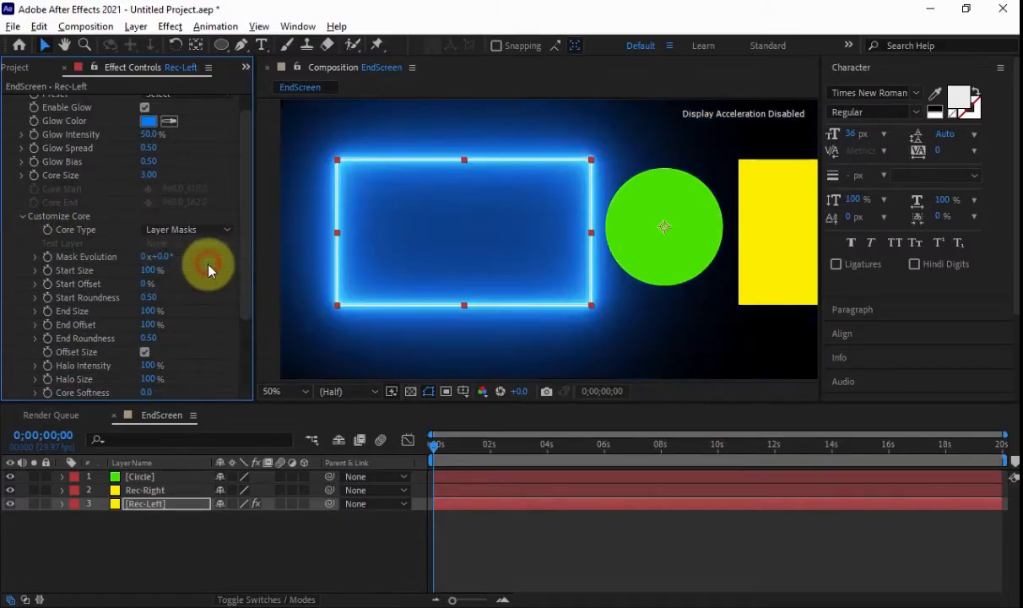
key("comma")
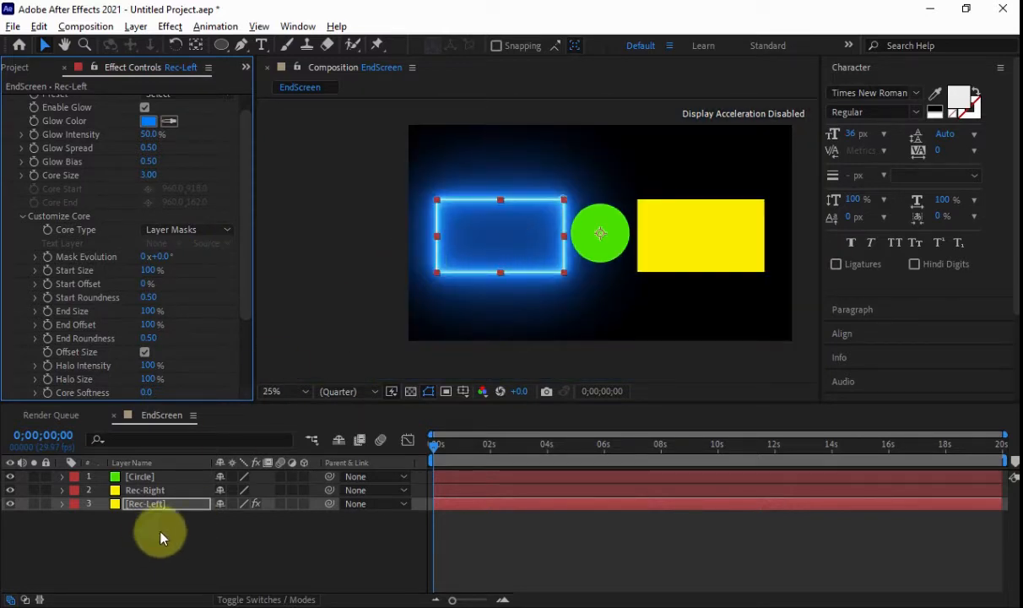
Show the blending mode options for the timeline layers and set Rec-Left's mode to Screen
left_click(25, 599)
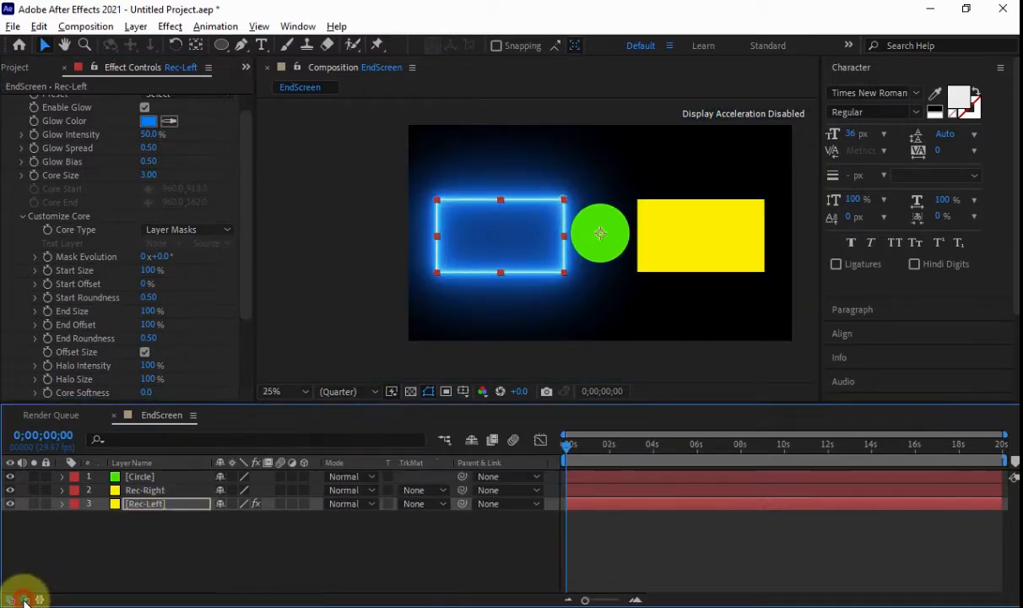
left_click(363, 504)
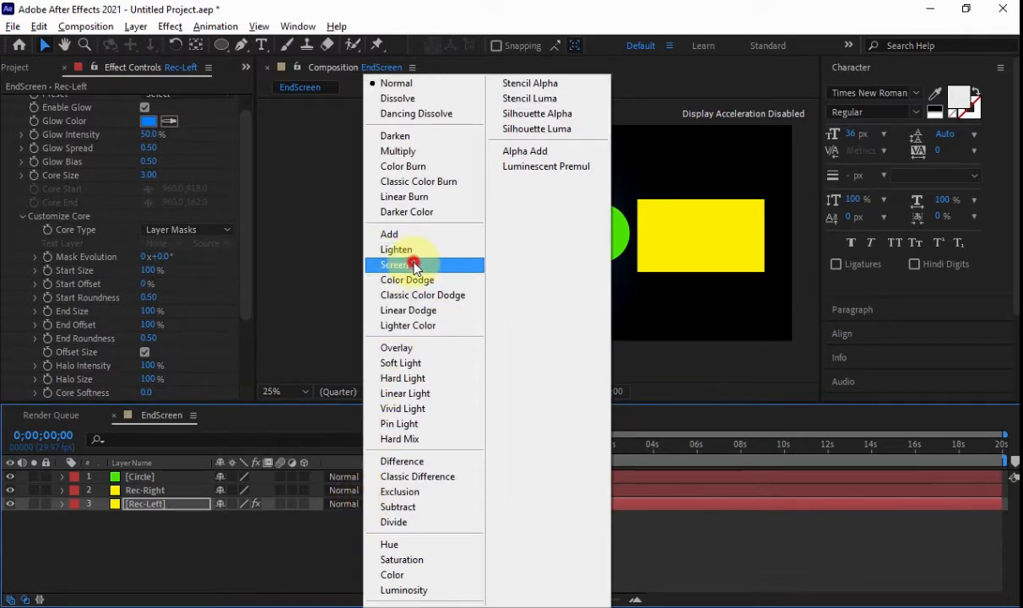
left_click(391, 264)
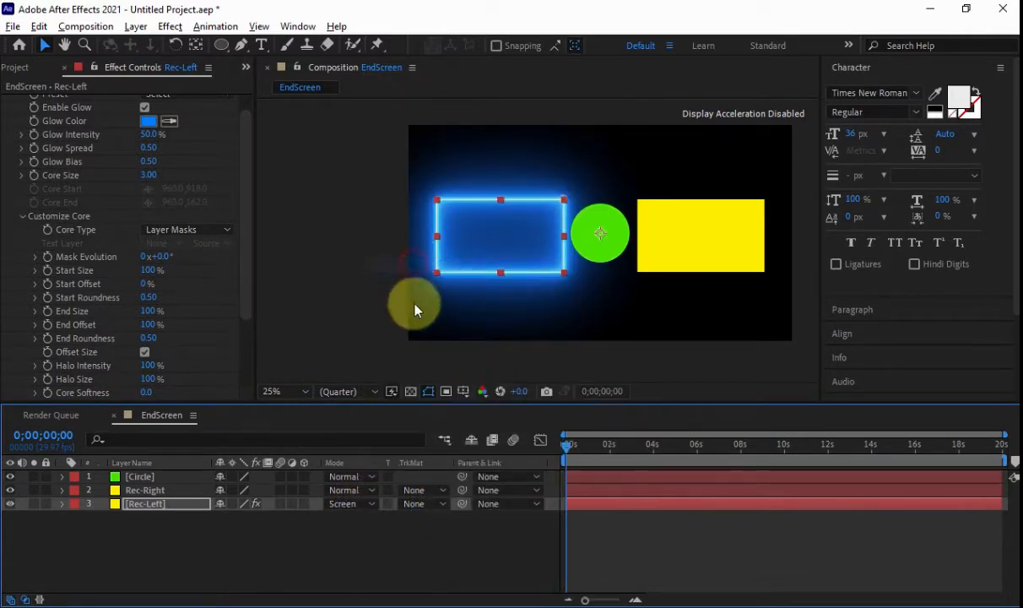
Apply the Video Copilot Saber effect to the Rec-Right layer
left_click(152, 490)
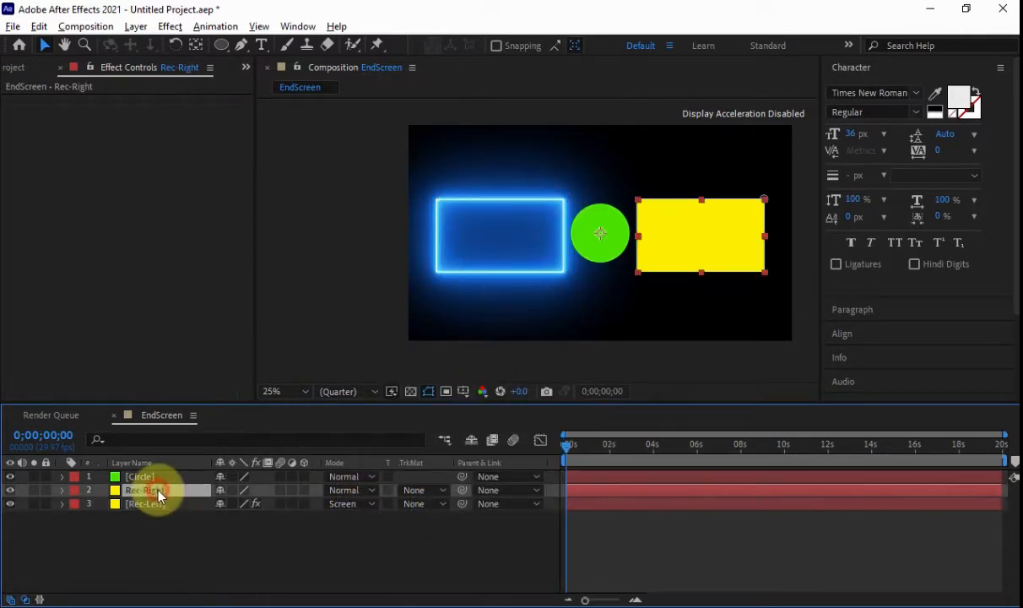
left_click(170, 26)
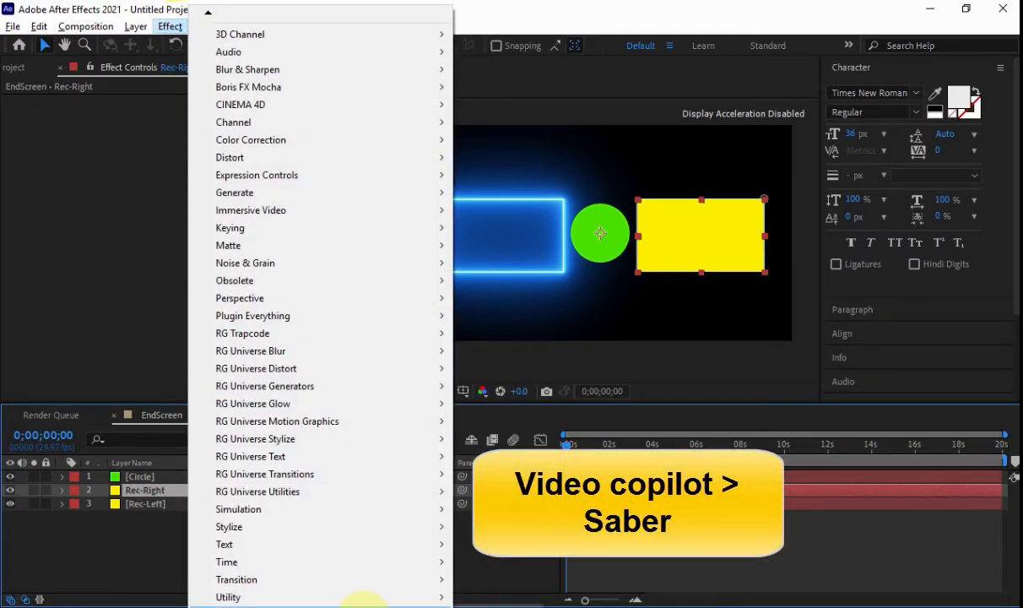
left_click(504, 603)
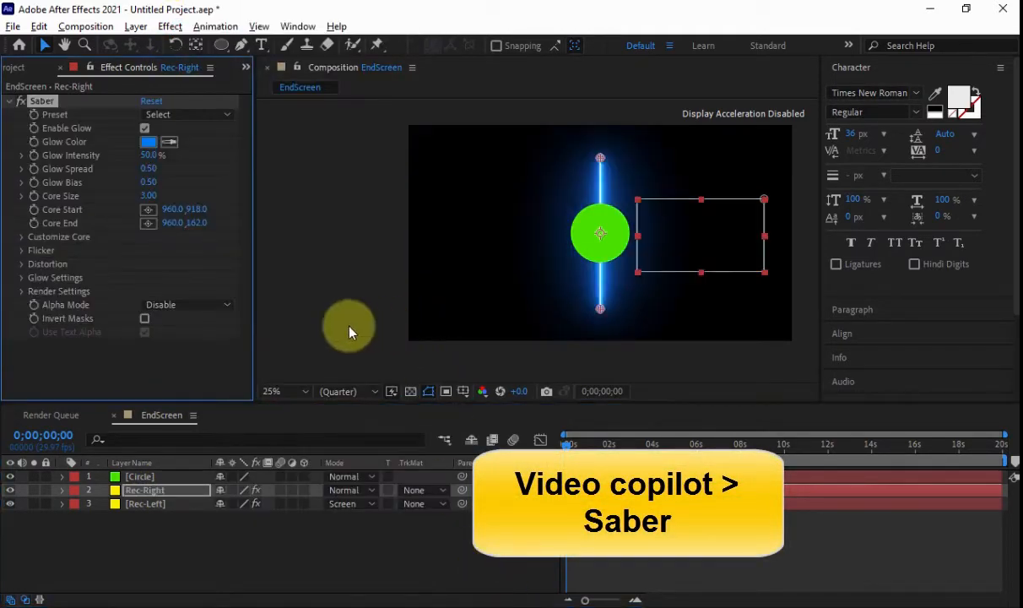
Set the Saber Core Type on Rec-Right to Layer Masks and the layer's blending mode to Screen
left_click(21, 238)
left_click(224, 229)
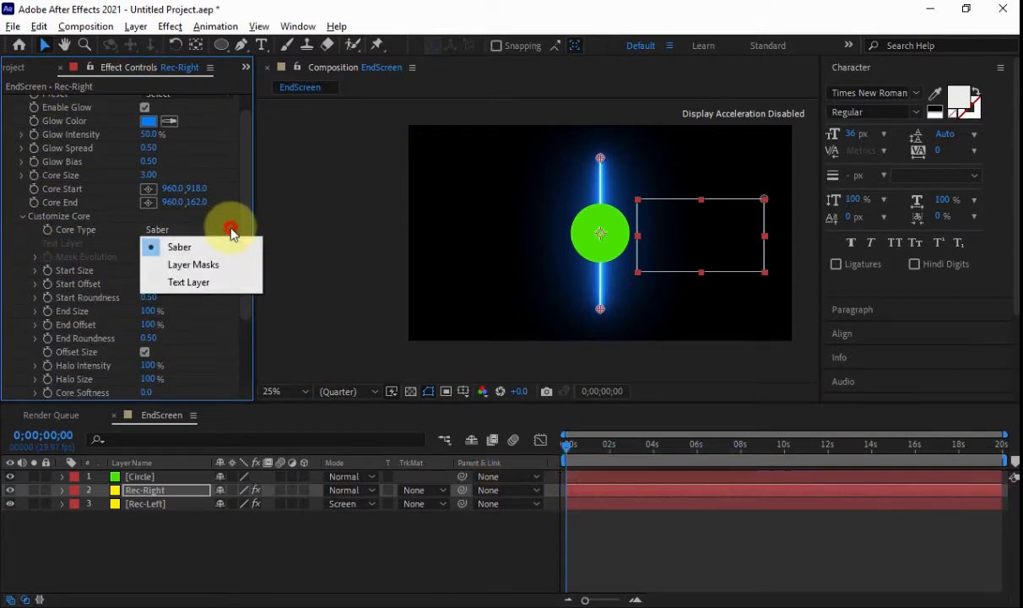
left_click(208, 267)
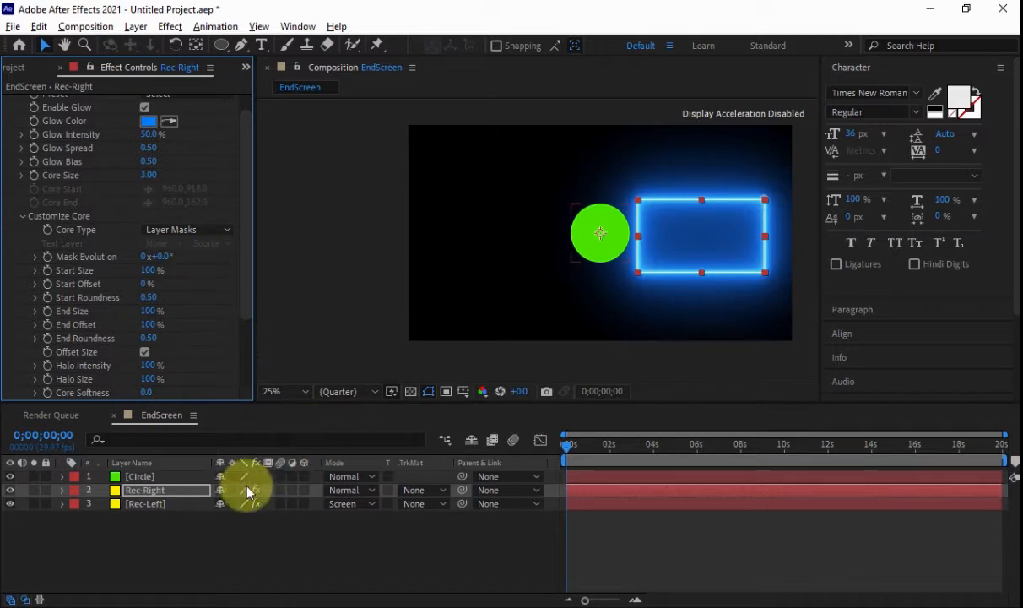
left_click(370, 490)
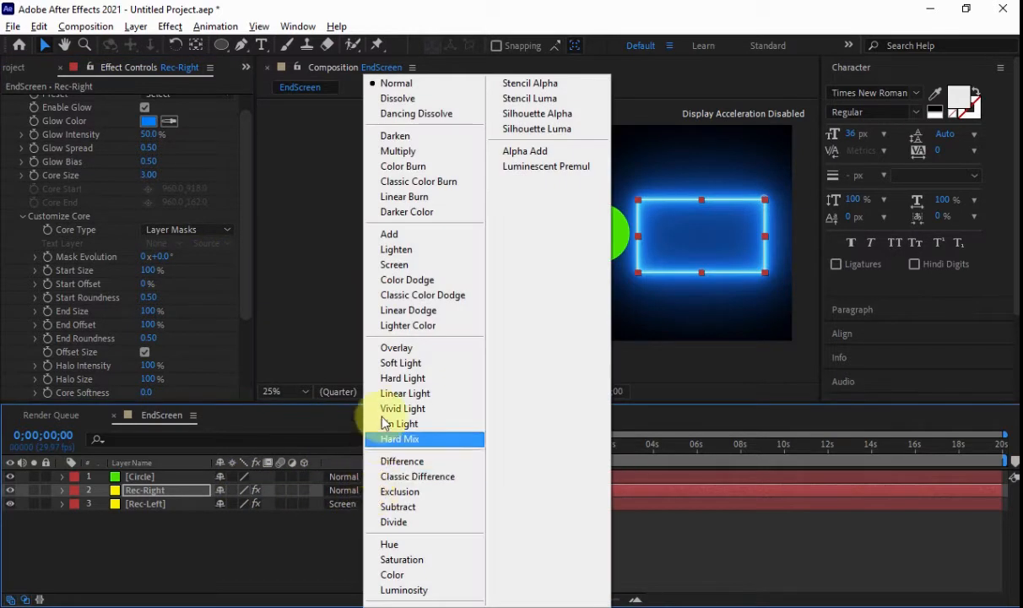
left_click(394, 264)
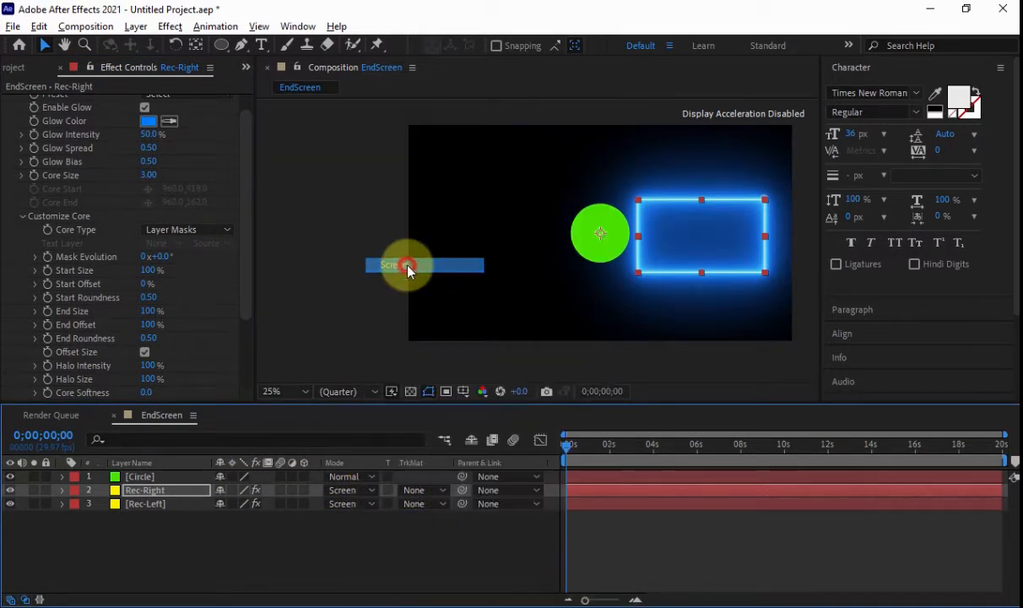
Apply the Video Copilot Saber effect to the Circle layer
left_click(167, 477)
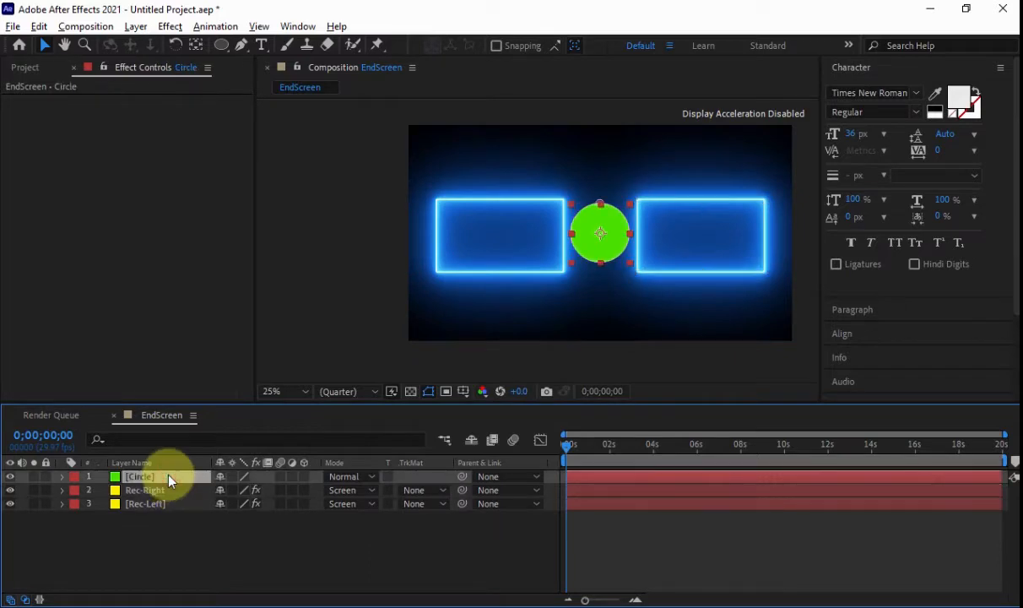
left_click(177, 27)
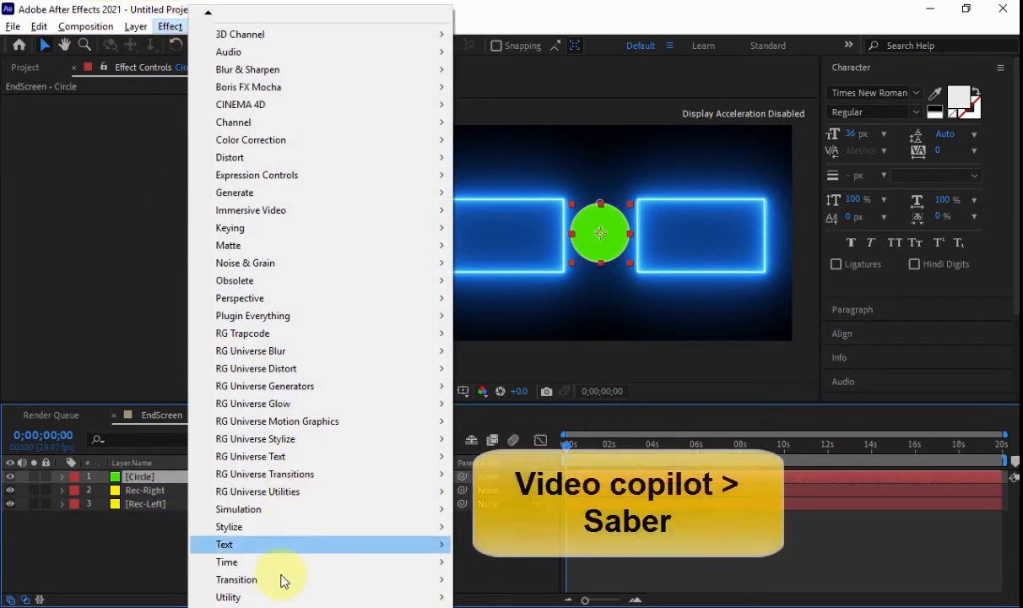
left_click(504, 604)
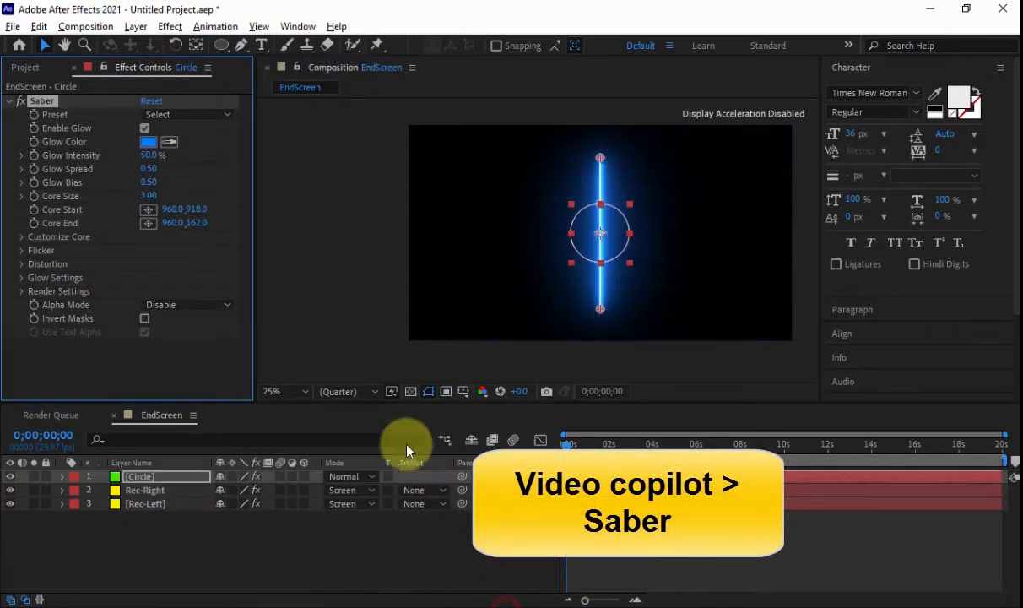
Set the Saber Core Type on the Circle layer to Layer Masks and the layer's blending mode to Screen
left_click(21, 239)
left_click(212, 229)
left_click(201, 265)
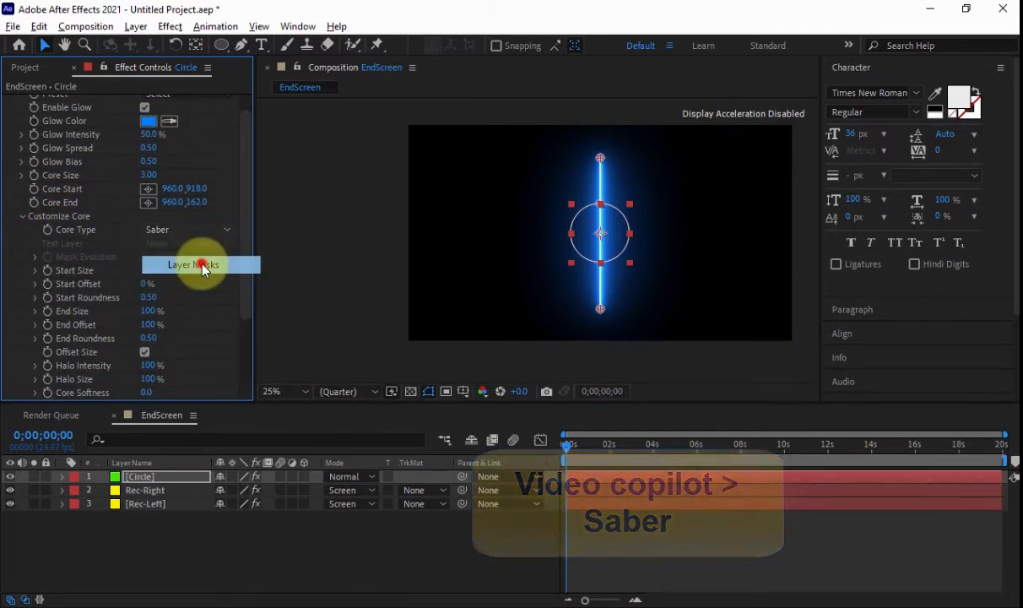
left_click(372, 476)
left_click(411, 265)
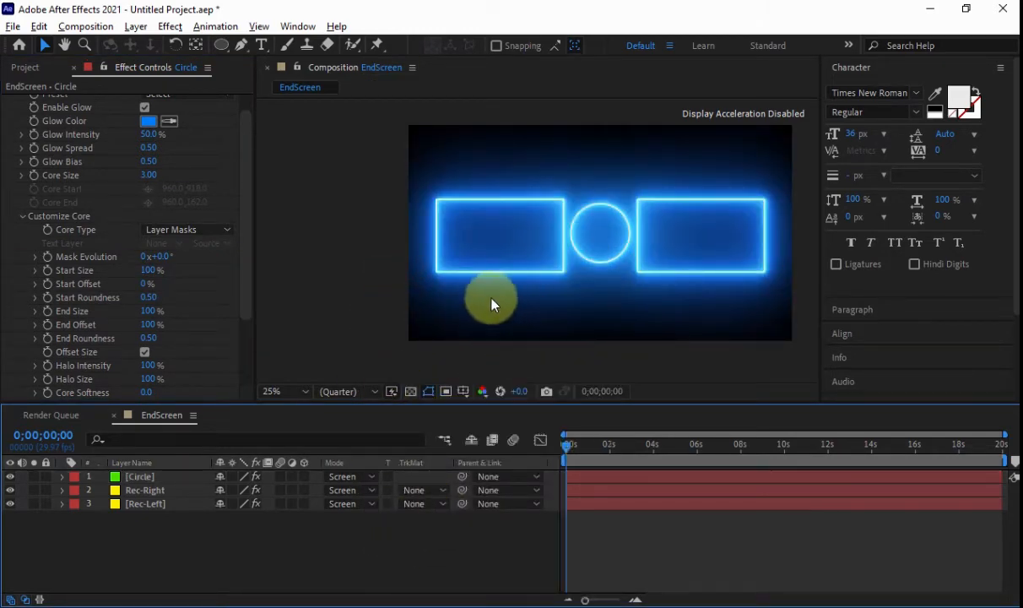
scroll(633, 260, "up", 2)
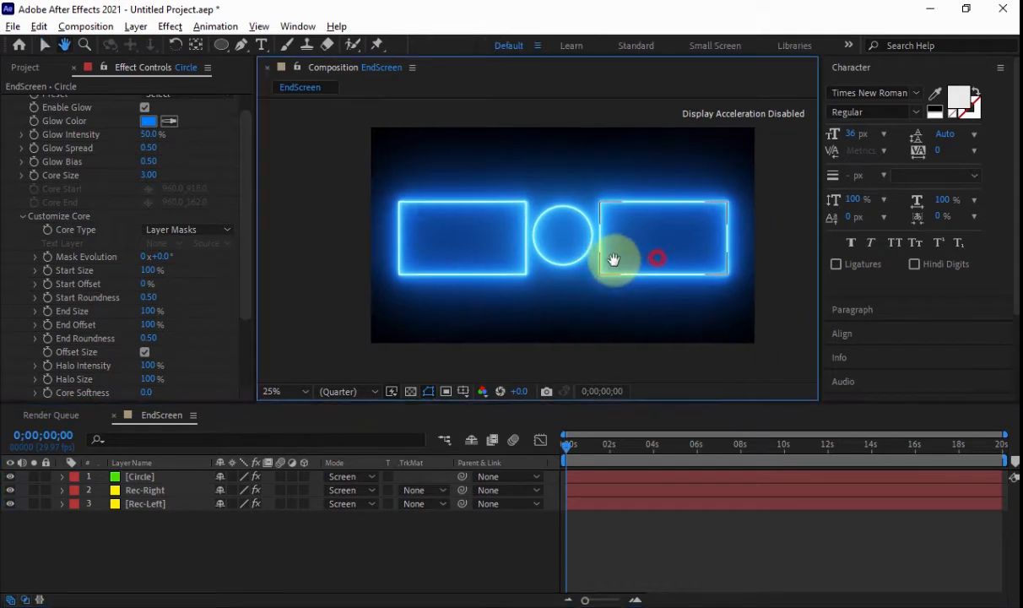
scroll(608, 271, "down", 2)
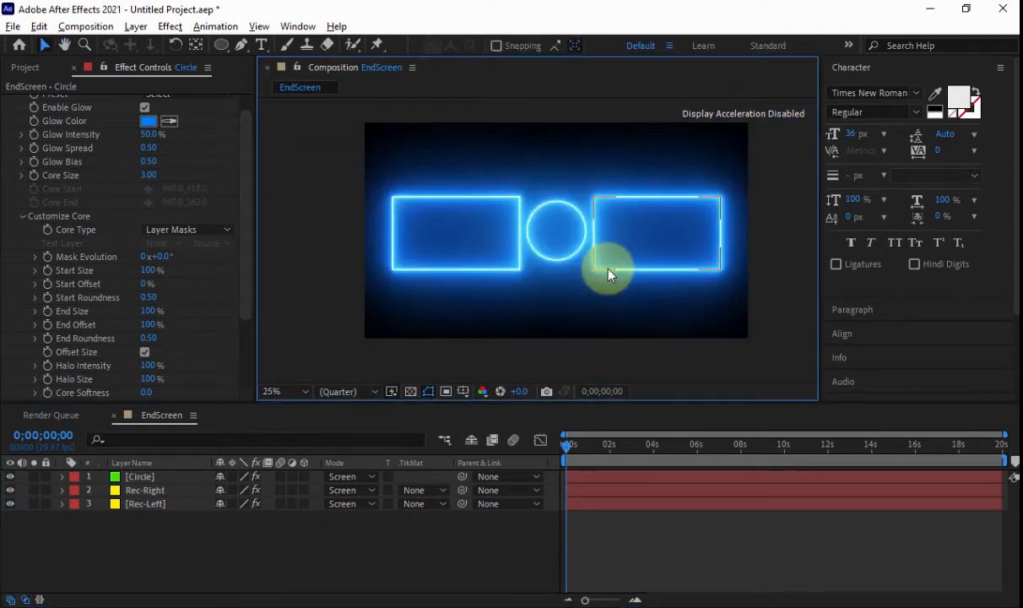
Set the Saber Start Size on the Rec-Left layer to 0%
left_click(175, 504)
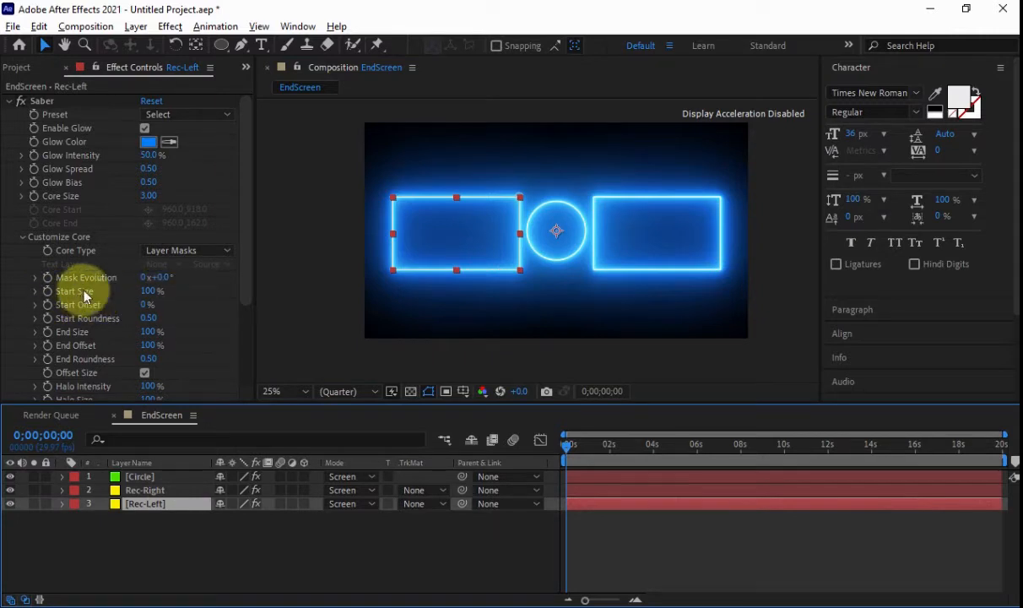
left_click_drag(151, 295, 8, 289)
key("period")
key("period")
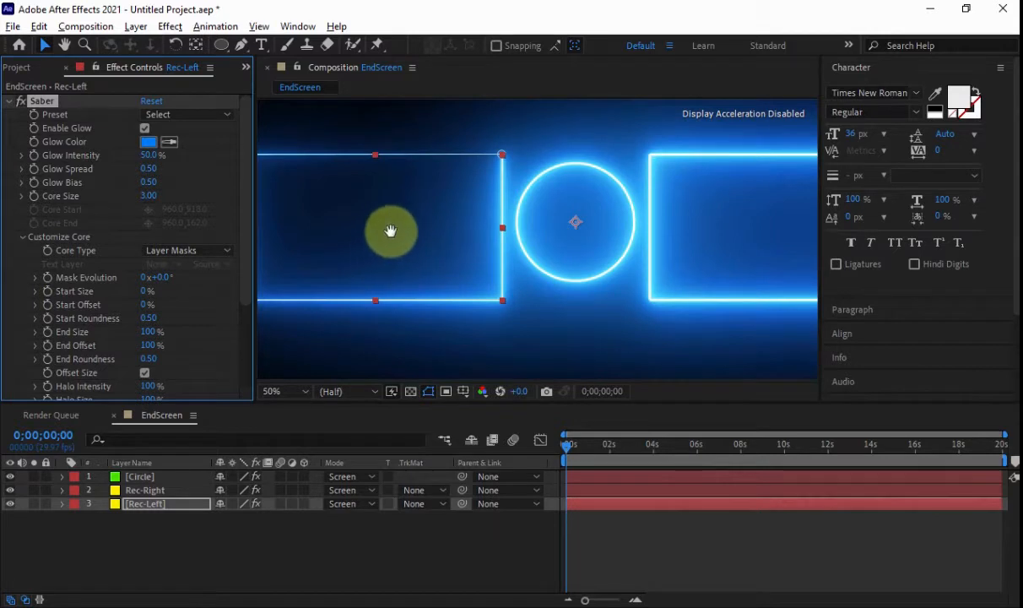
left_click_drag(390, 231, 506, 228)
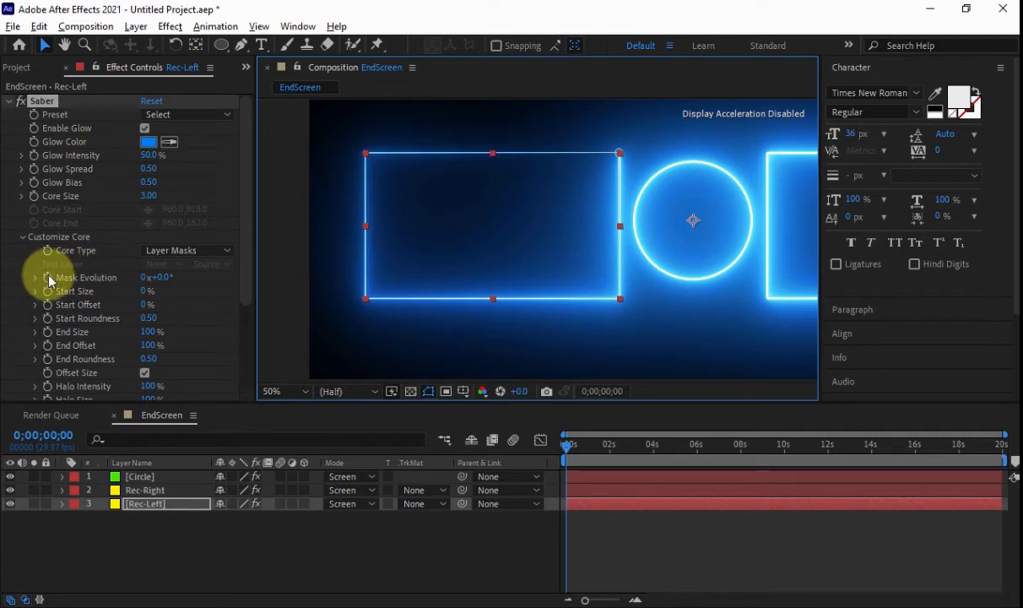
Keyframe the Saber Mask Evolution on Rec-Left from 0 at the composition start to 10 revolutions at 0;00;19;29
left_click_drag(594, 443, 521, 454)
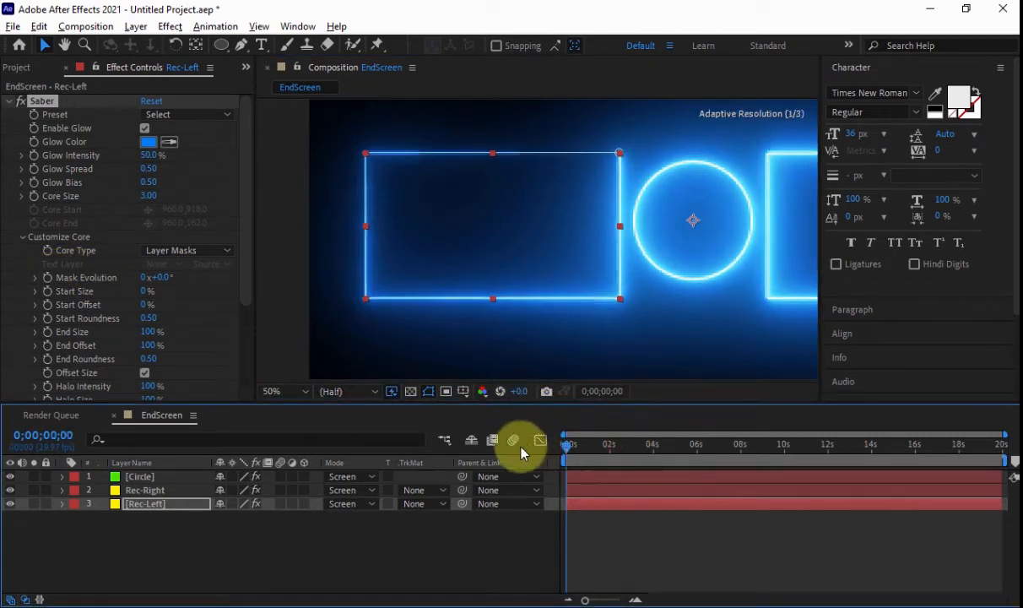
left_click(46, 278)
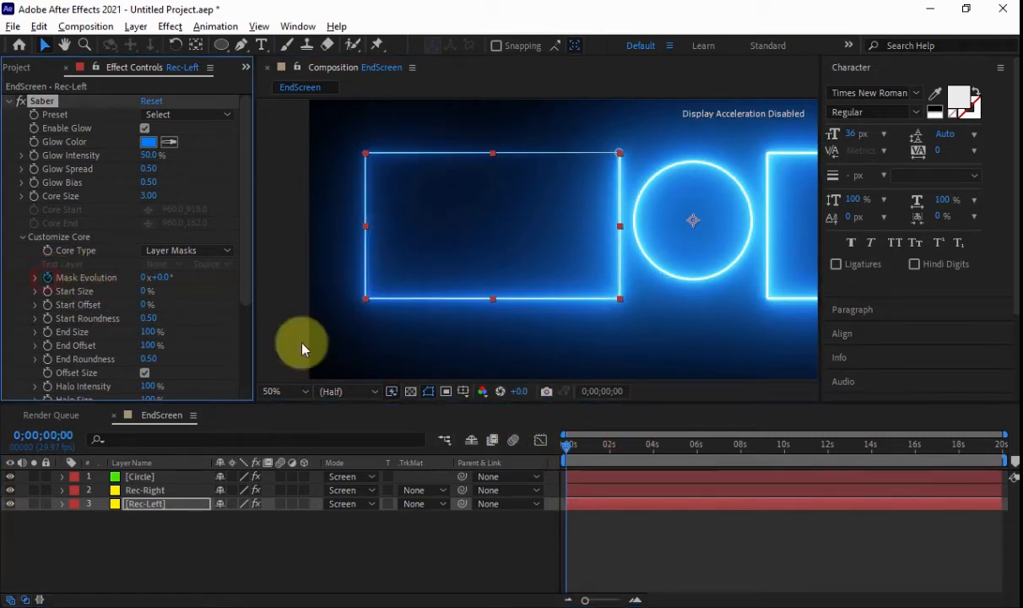
left_click_drag(584, 448, 1013, 461)
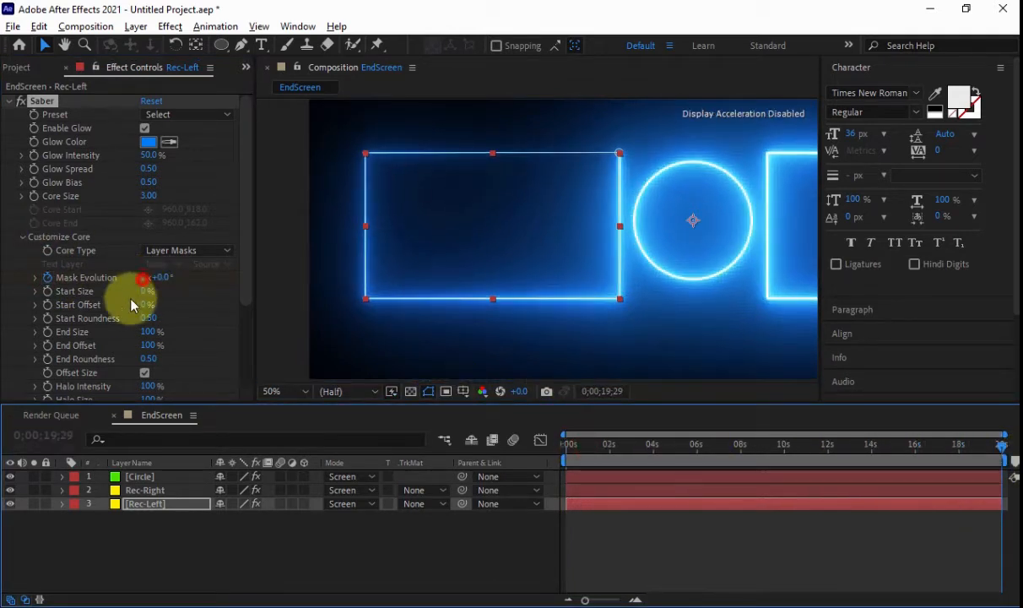
left_click(144, 278)
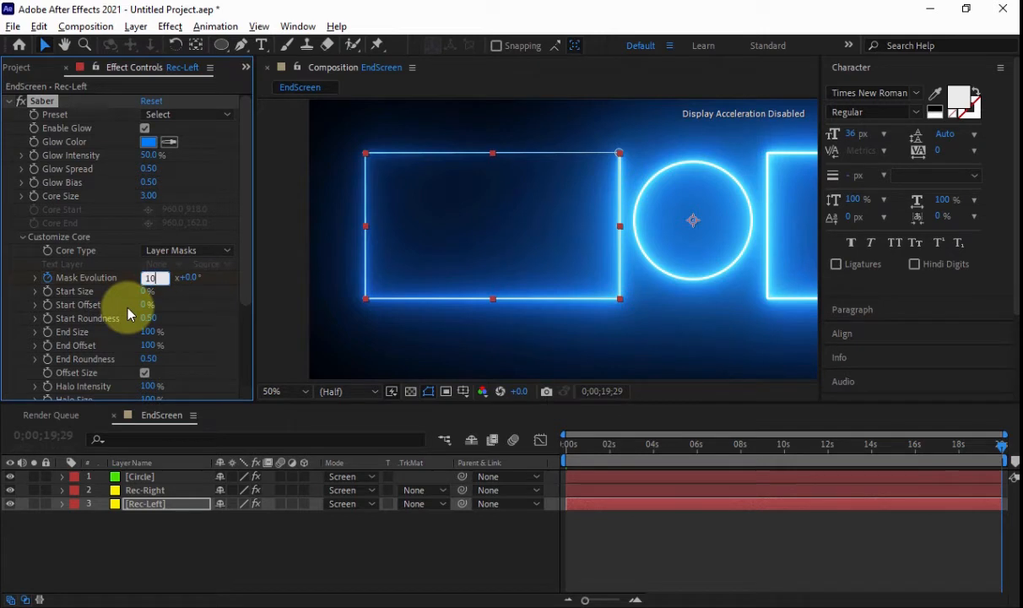
type("10")
key("Return")
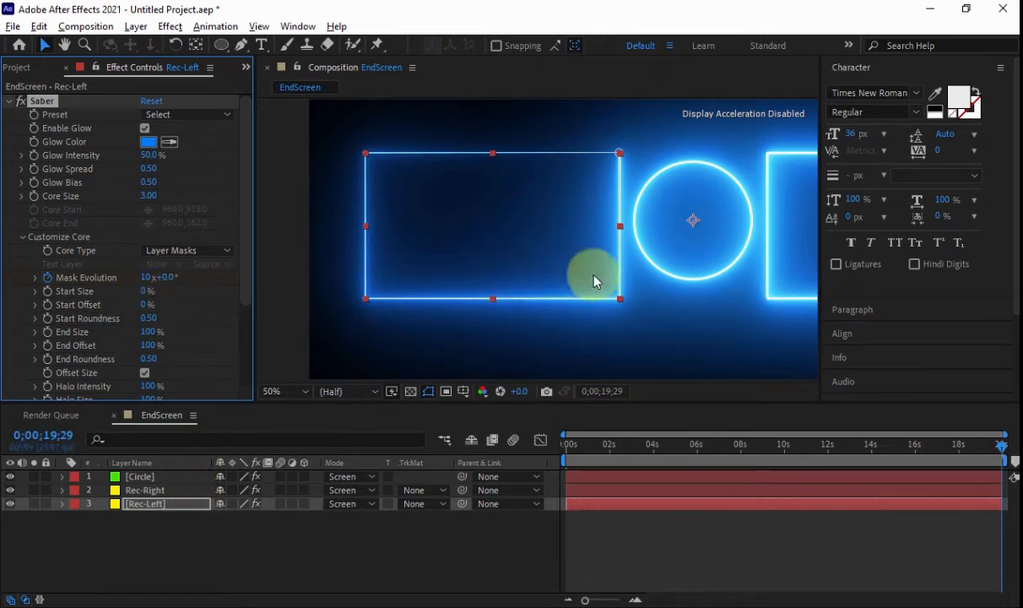
Set the Saber Start Size on the Rec-Right layer to 0%
key("h")
left_click_drag(701, 219, 477, 223)
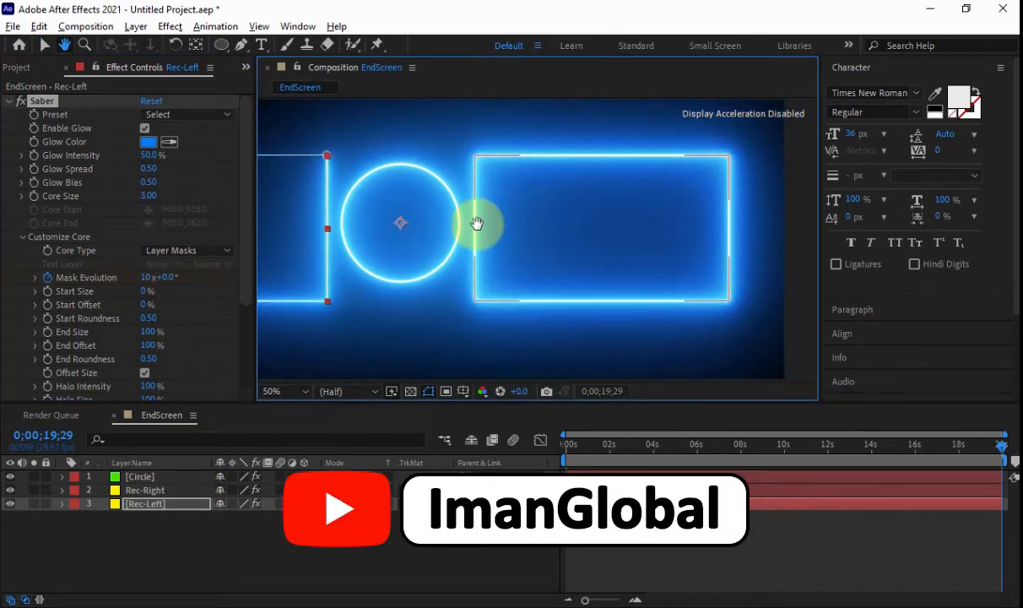
key("v")
left_click(144, 490)
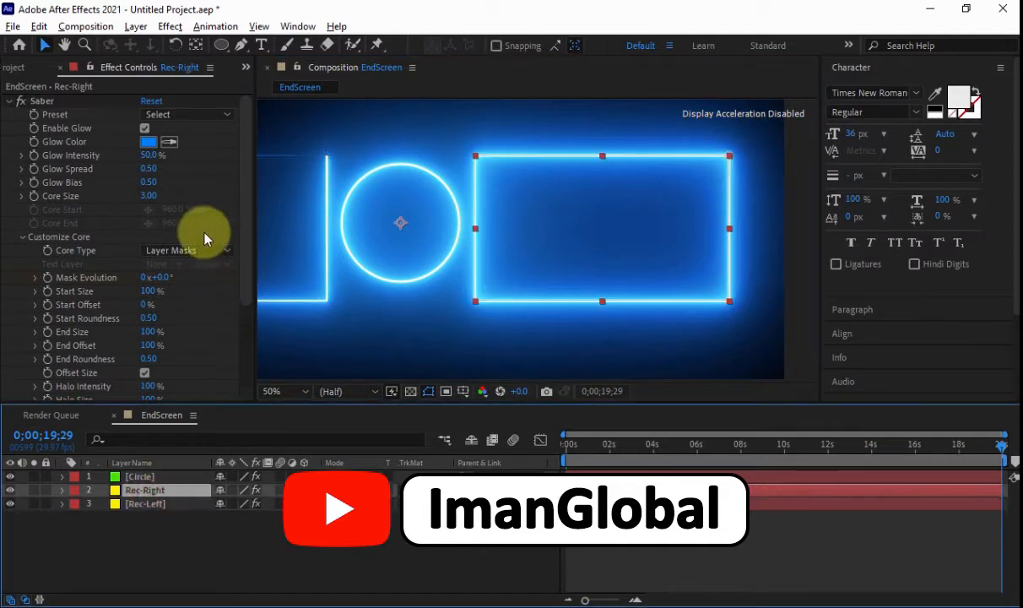
left_click(42, 101)
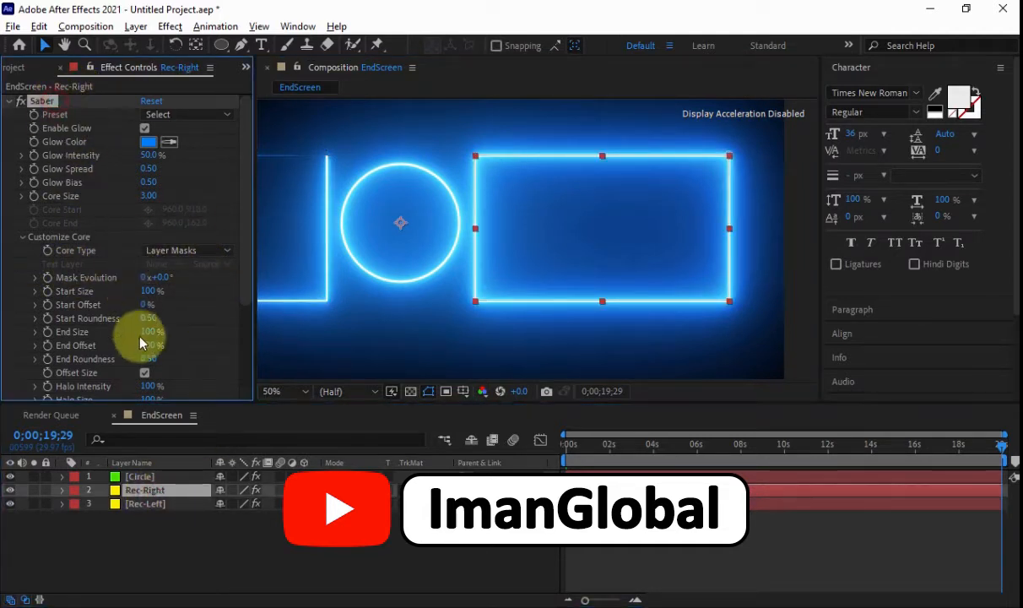
left_click_drag(150, 291, 4, 295)
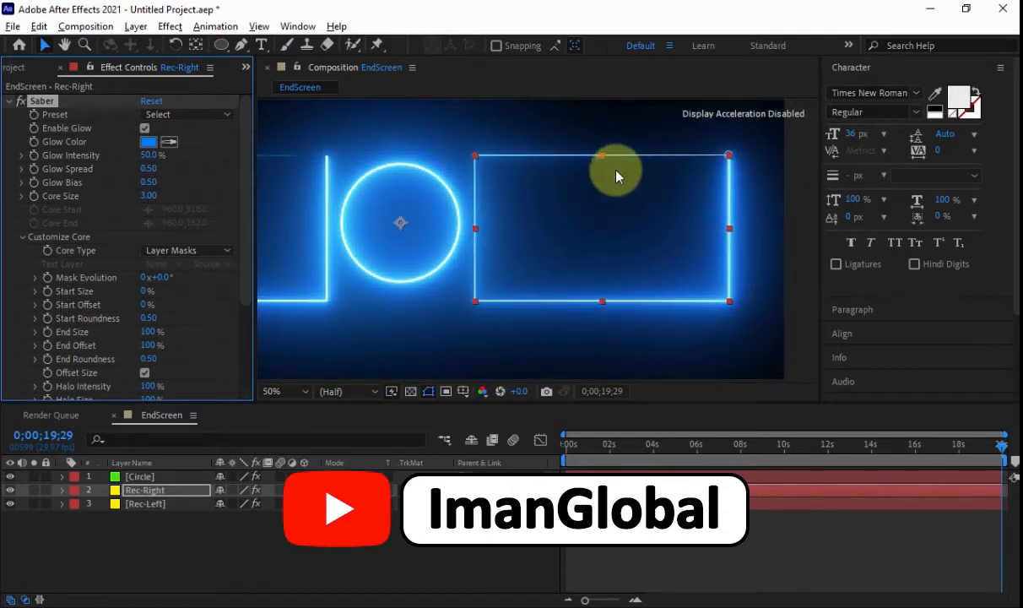
Keyframe the Saber Mask Evolution on Rec-Right from 0 at the composition start to 10 revolutions at 0;00;19;29
left_click(607, 445)
left_click_drag(574, 453, 530, 452)
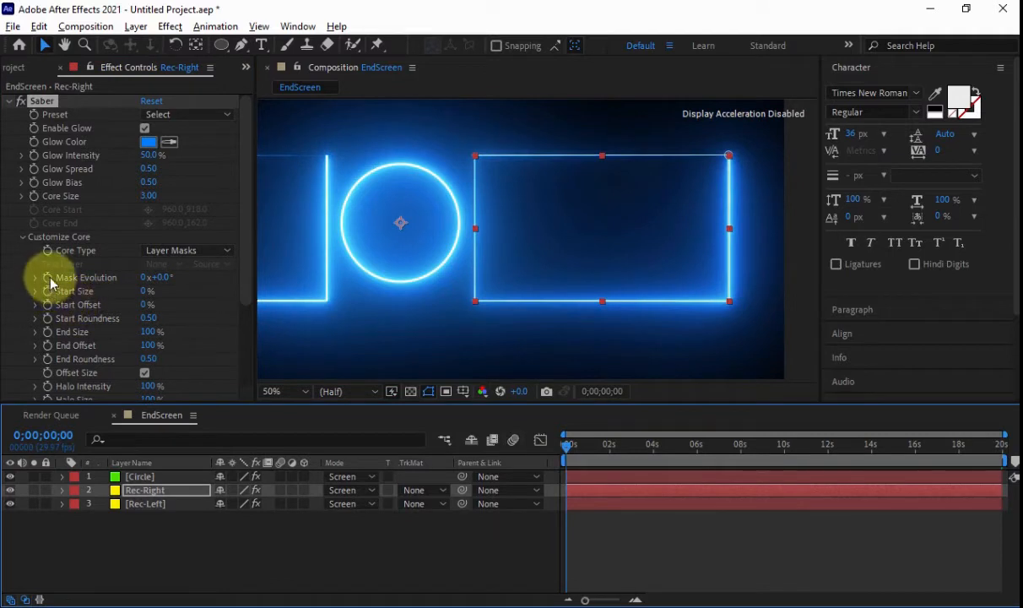
left_click(46, 277)
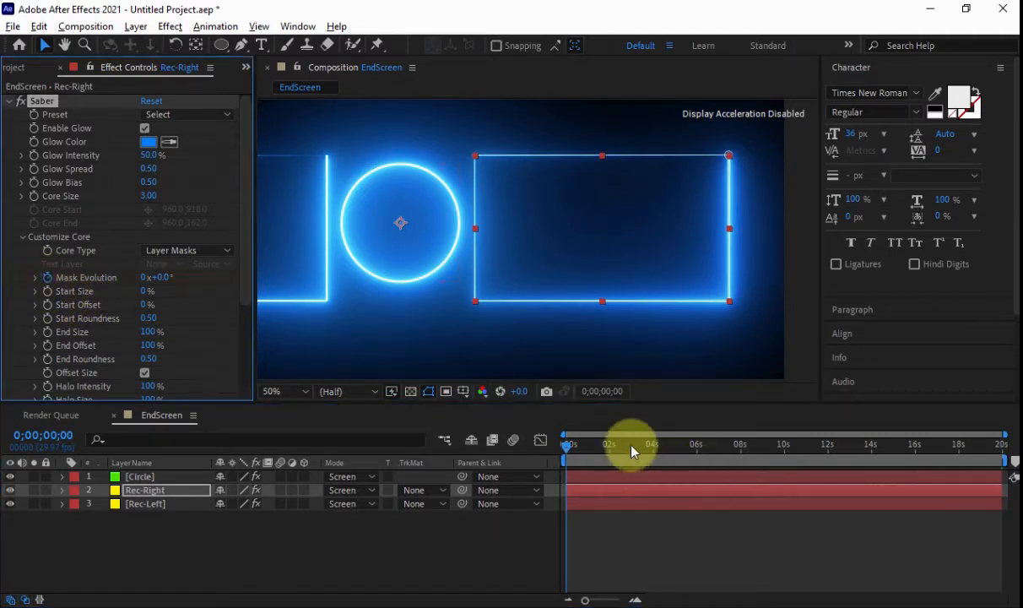
left_click_drag(632, 452, 1009, 454)
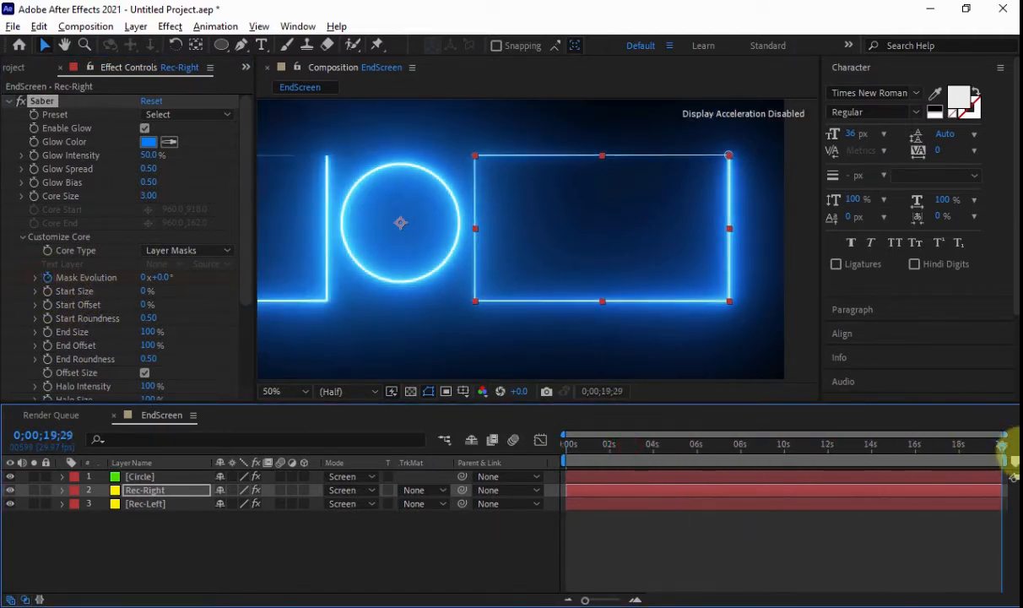
left_click(145, 278)
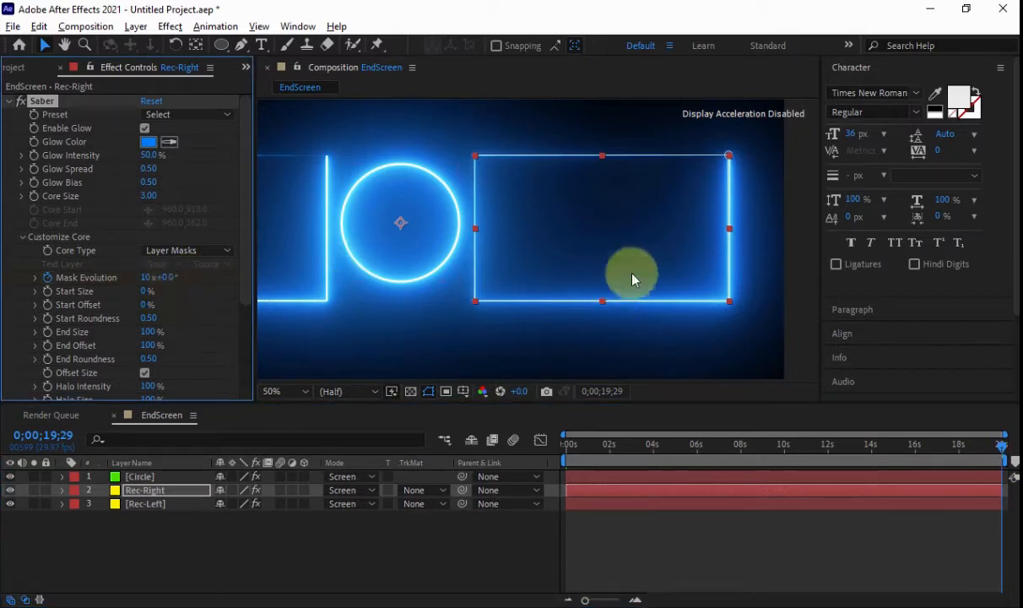
Set the Circle layer's Saber Start Size to 0% and keyframe its Mask Evolution from 0 at the start to 10 revolutions at 0;00;19;29
left_click(142, 477)
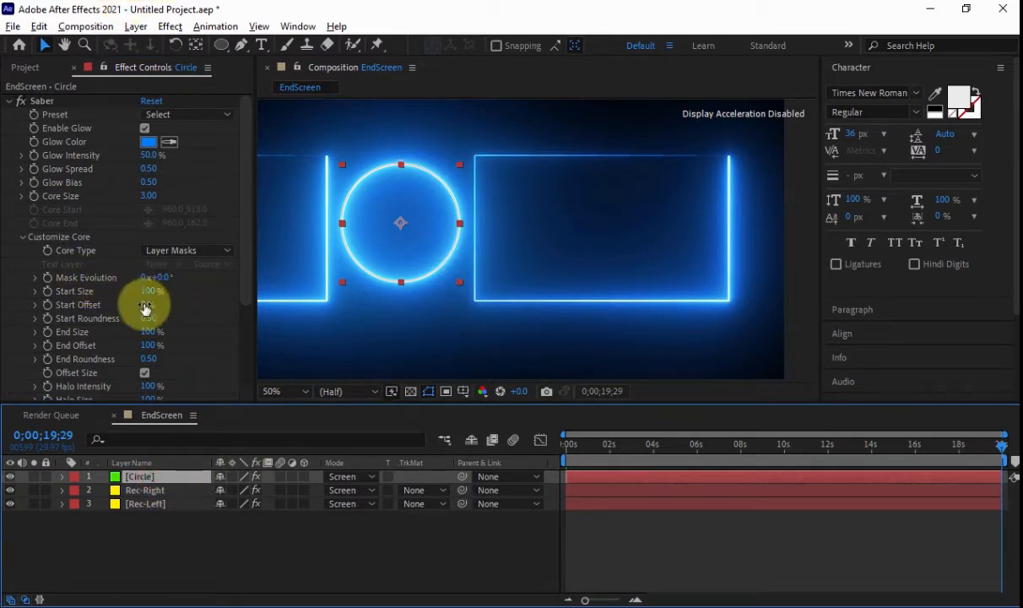
left_click_drag(148, 291, 4, 292)
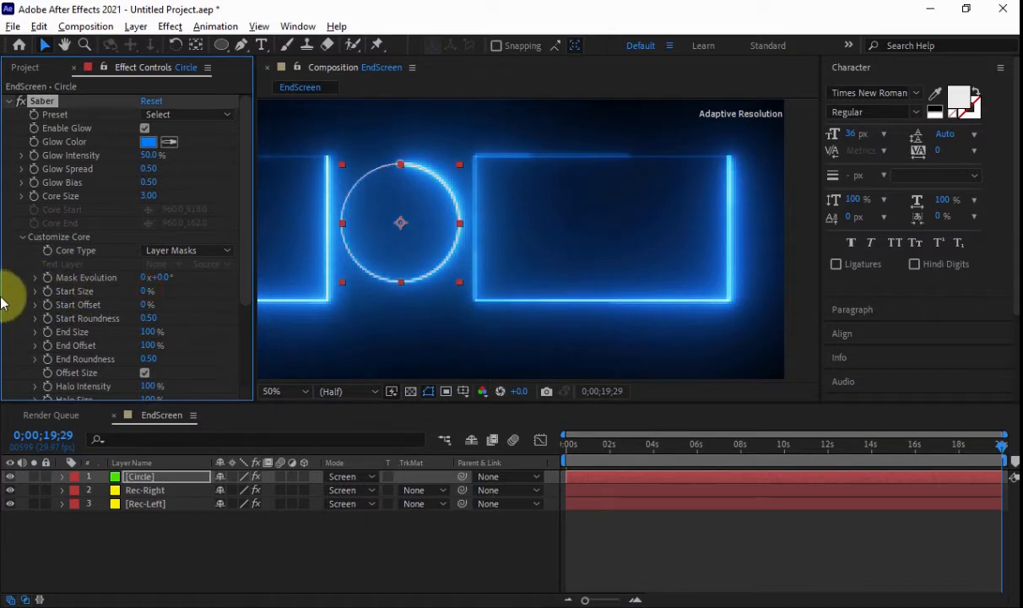
left_click_drag(610, 444, 530, 445)
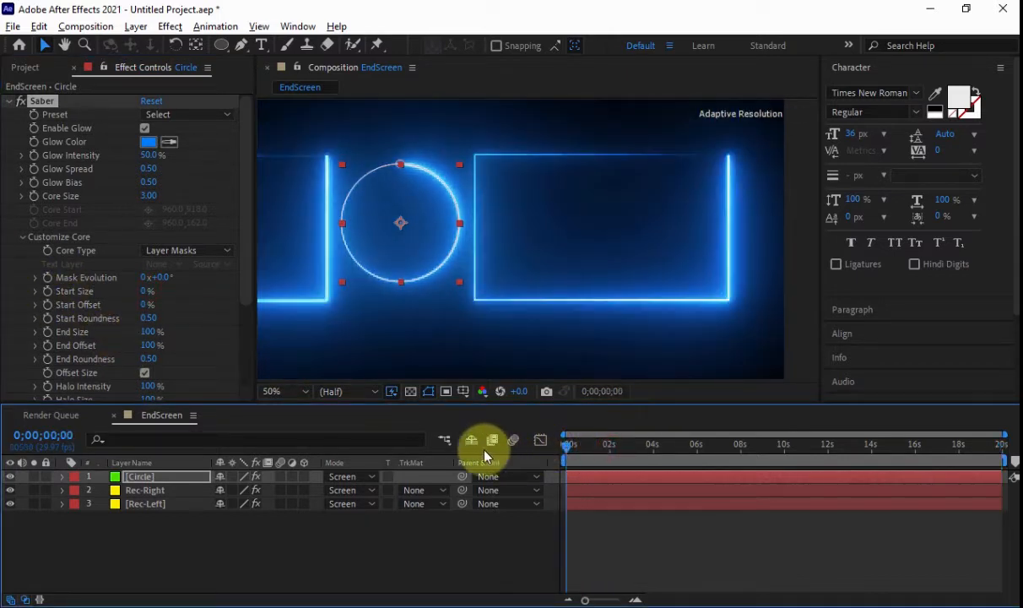
left_click(46, 277)
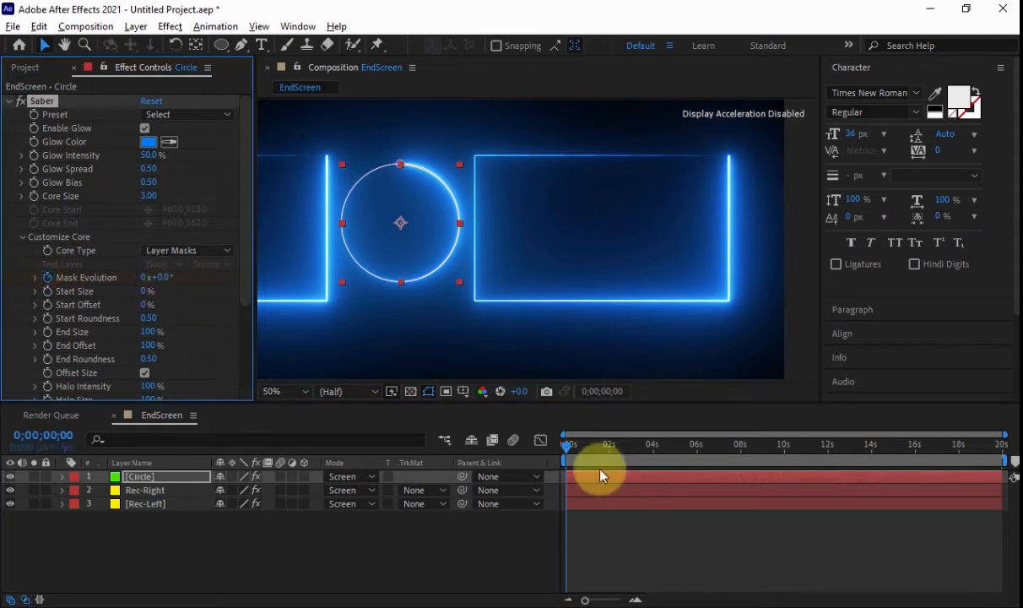
mouse_move(589, 444)
left_mouse_down()
mouse_move(901, 458)
mouse_move(1004, 450)
left_mouse_up()
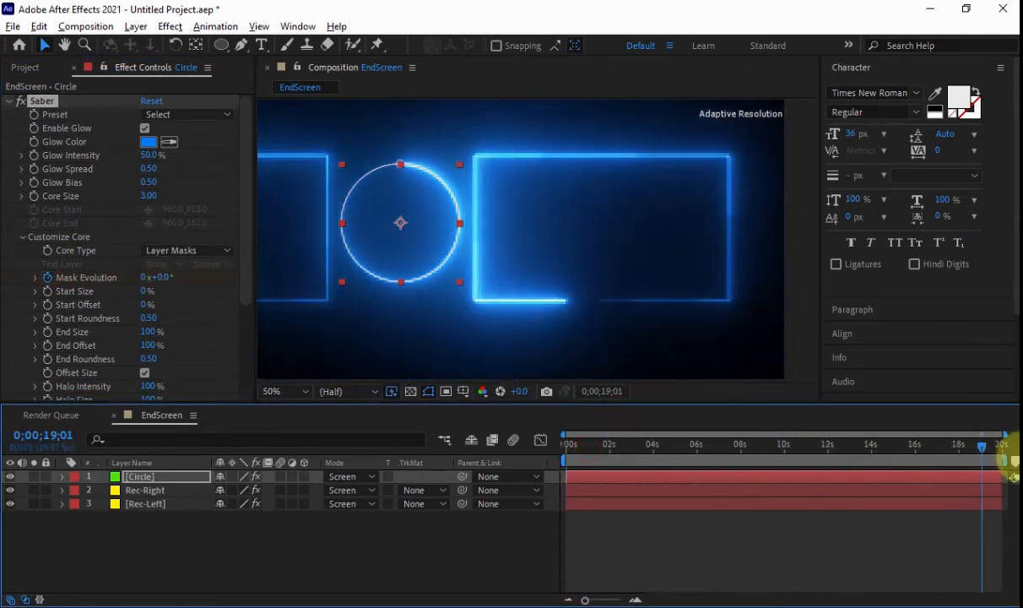
left_click(144, 279)
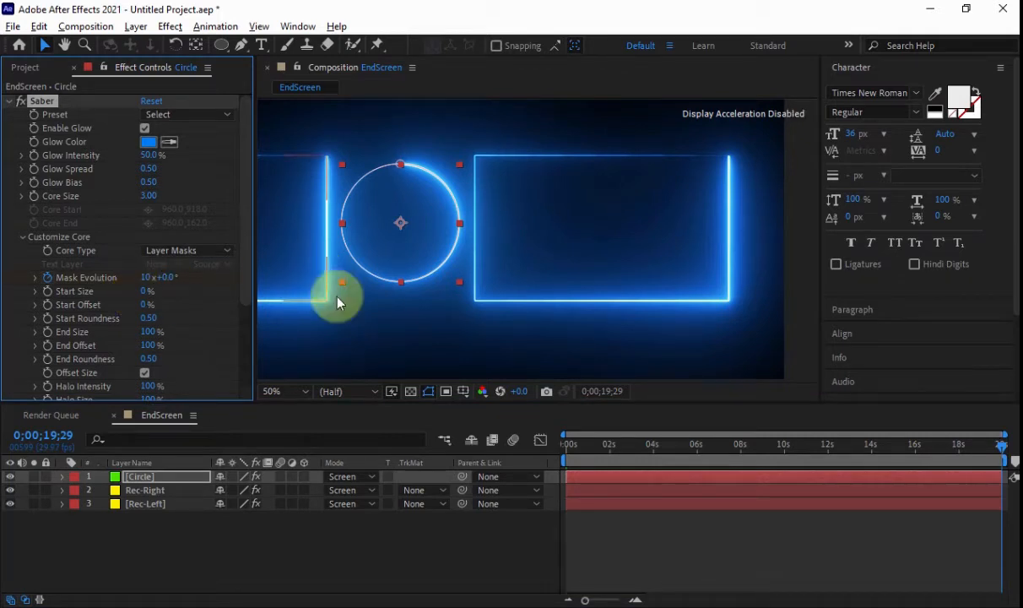
Scrub the EndScreen timeline back to 0;00;05;18 to preview the Saber motion across all three shapes
left_click(521, 547)
scroll(708, 294, "down", 2)
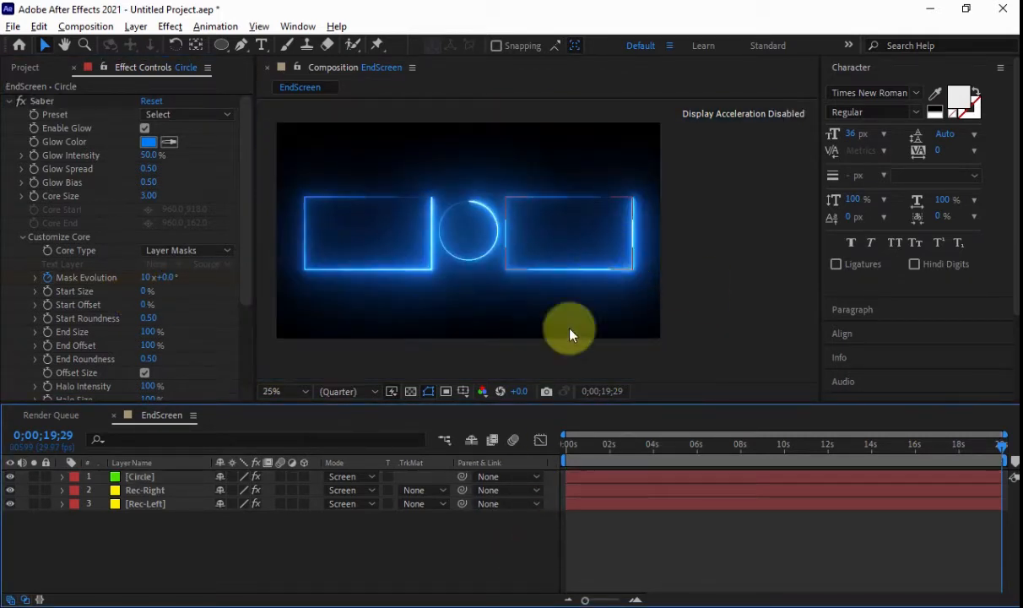
left_click_drag(455, 205, 538, 221)
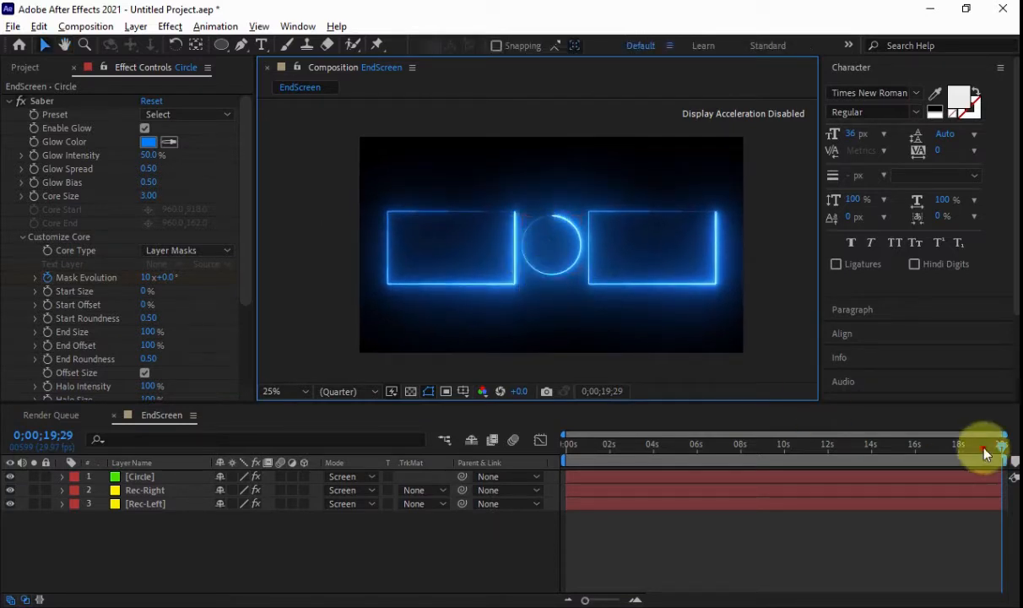
left_click_drag(986, 455, 691, 447)
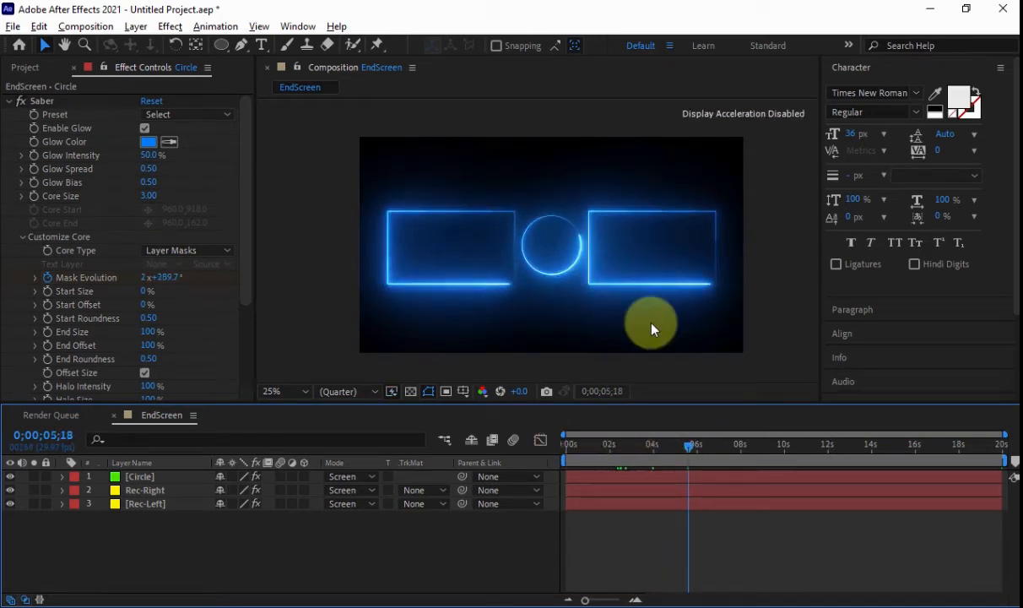
Try the Fire and Heat Saber presets on the Rec-Left layer and settle on the Hot preset
left_click(148, 504)
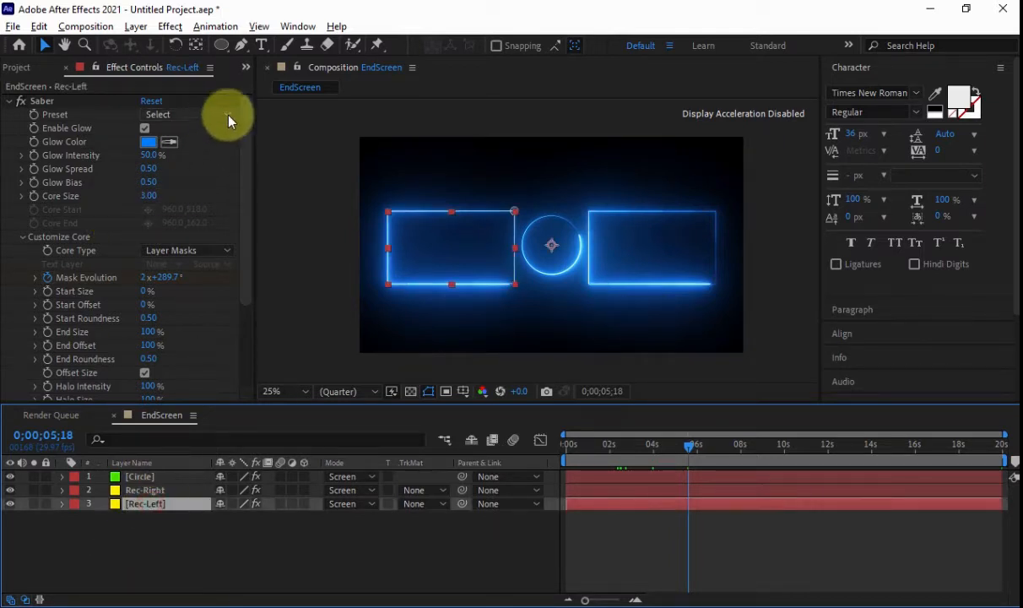
left_click(228, 118)
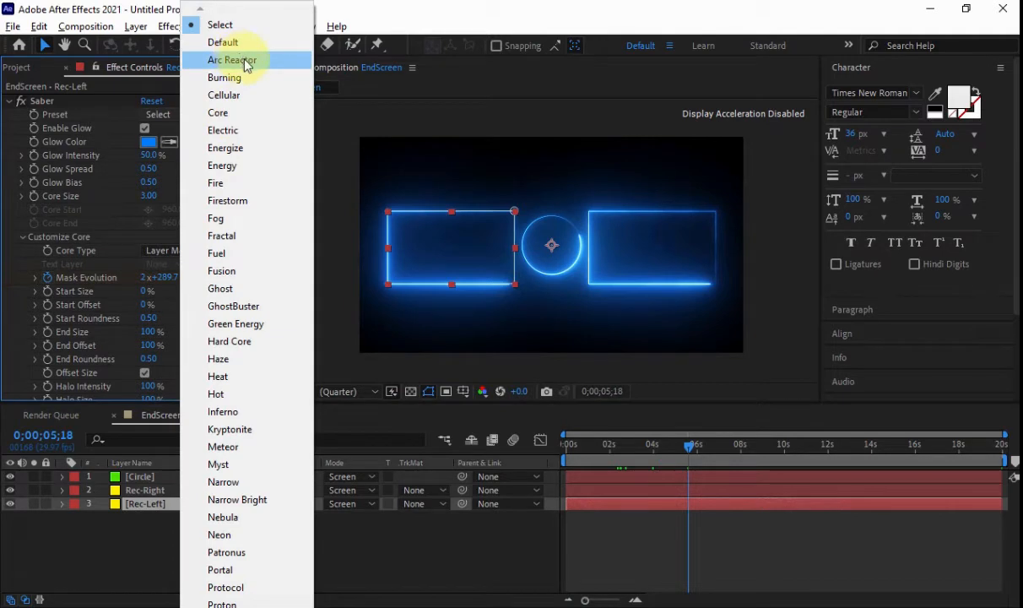
left_click(236, 185)
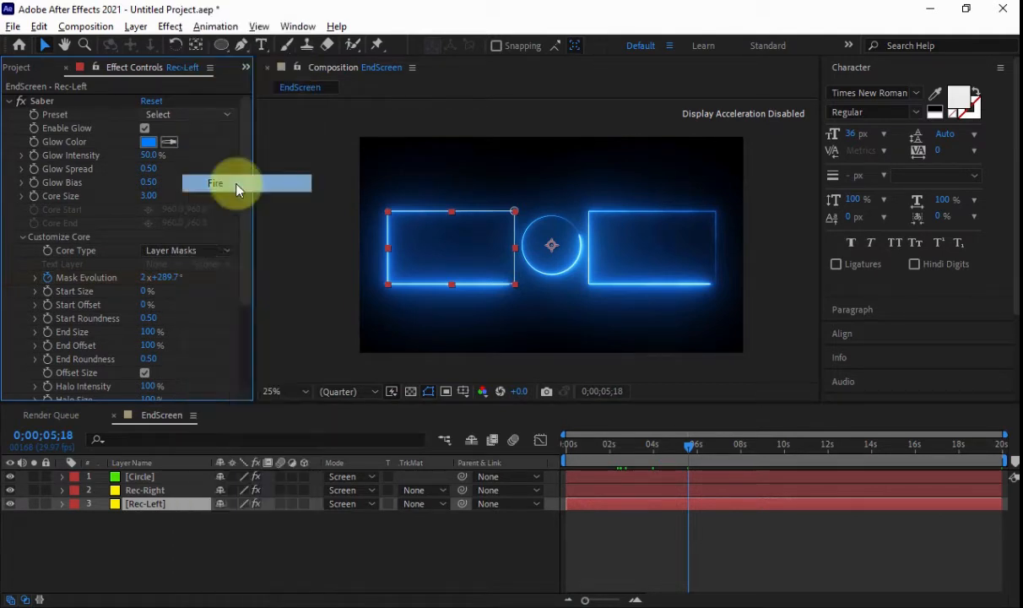
left_click(226, 113)
left_click(233, 379)
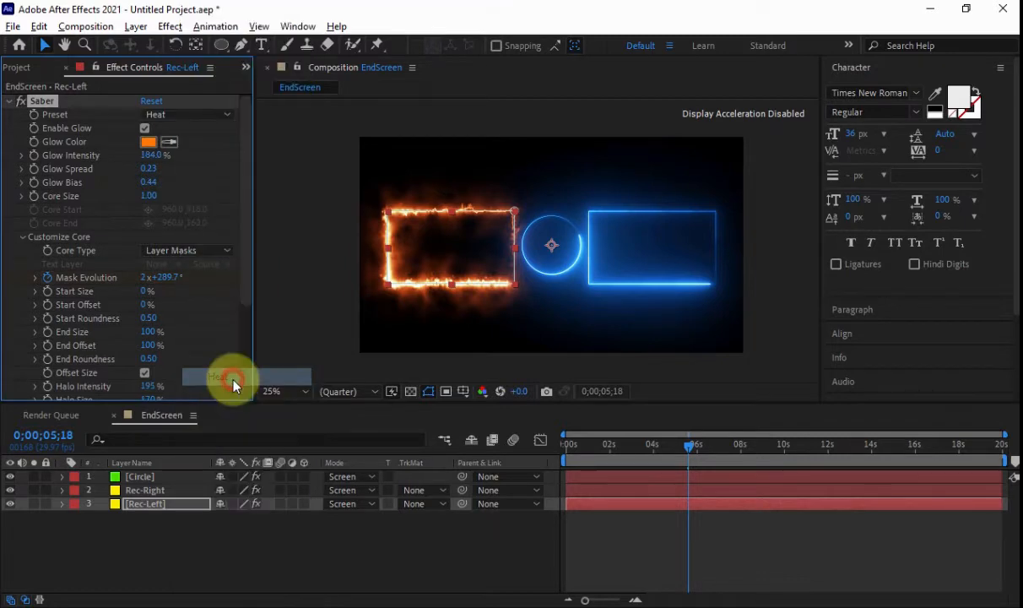
left_click(221, 115)
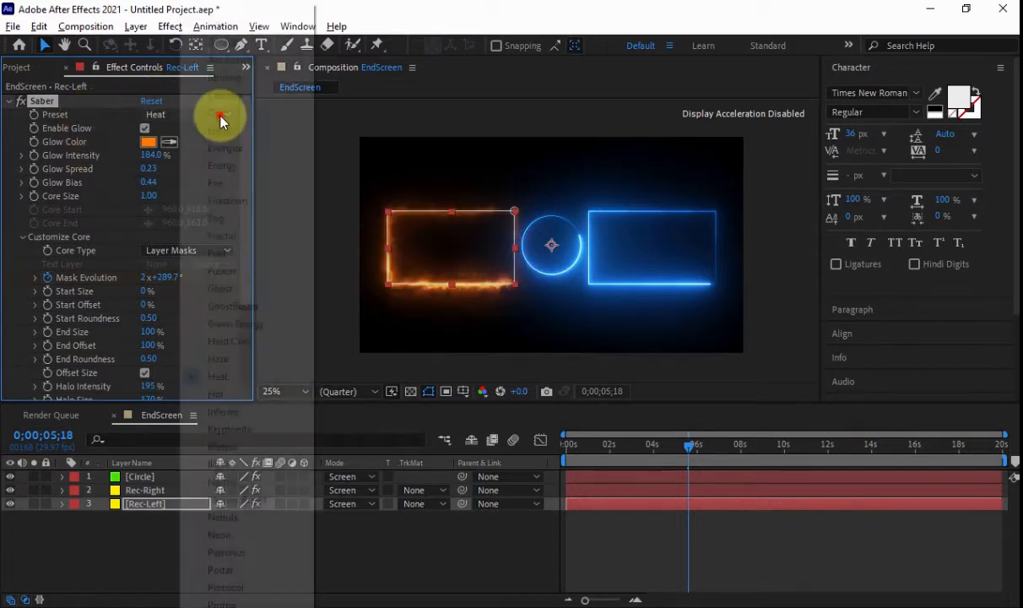
left_click(225, 394)
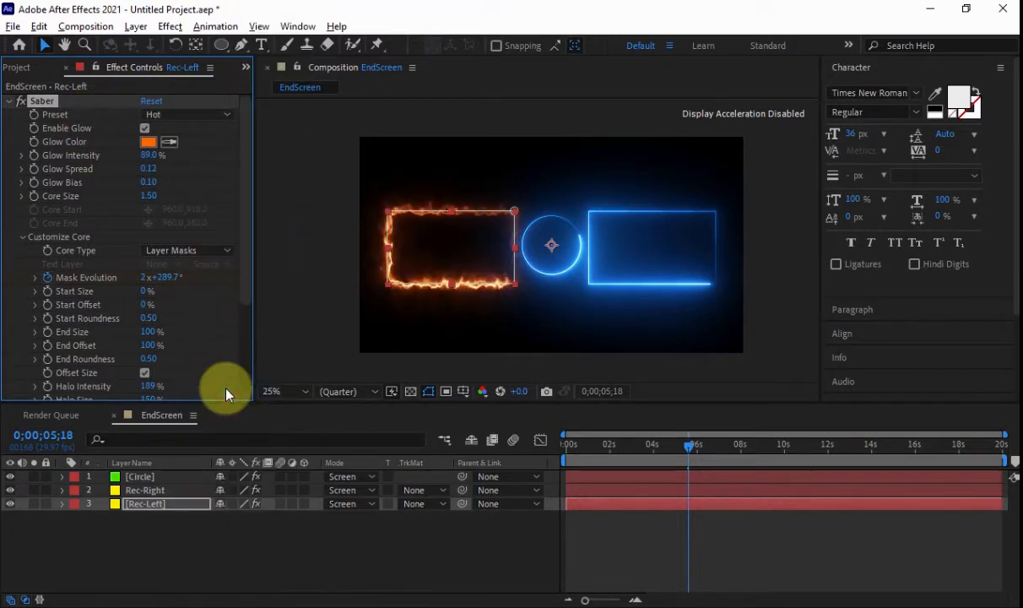
Set the Saber preset on the Rec-Right layer to Hot
left_click(159, 490)
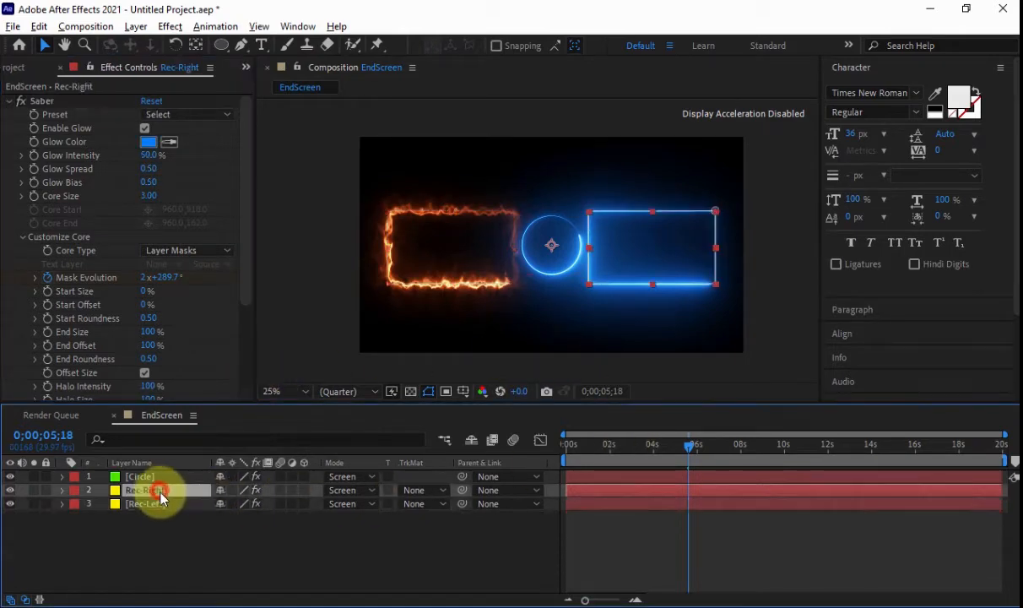
left_click(223, 115)
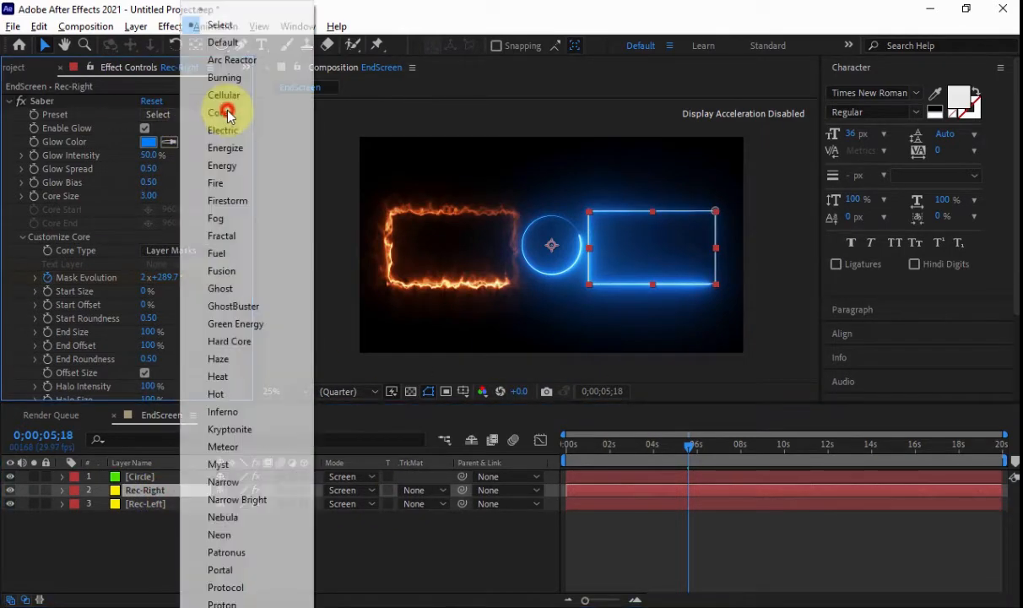
left_click(228, 393)
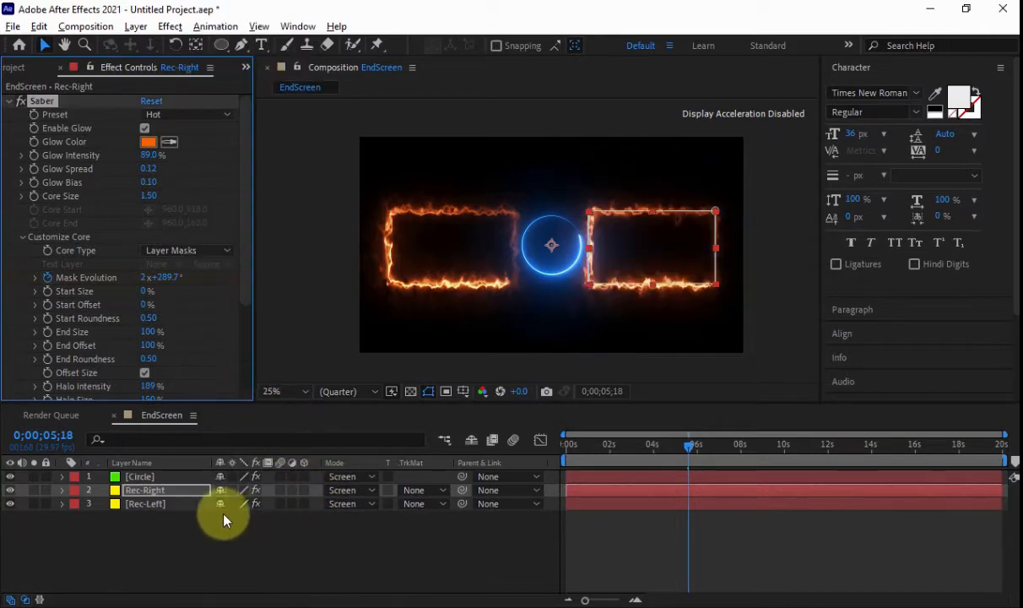
Set the Saber preset on the Circle layer to Hot
left_click(141, 476)
left_click(226, 111)
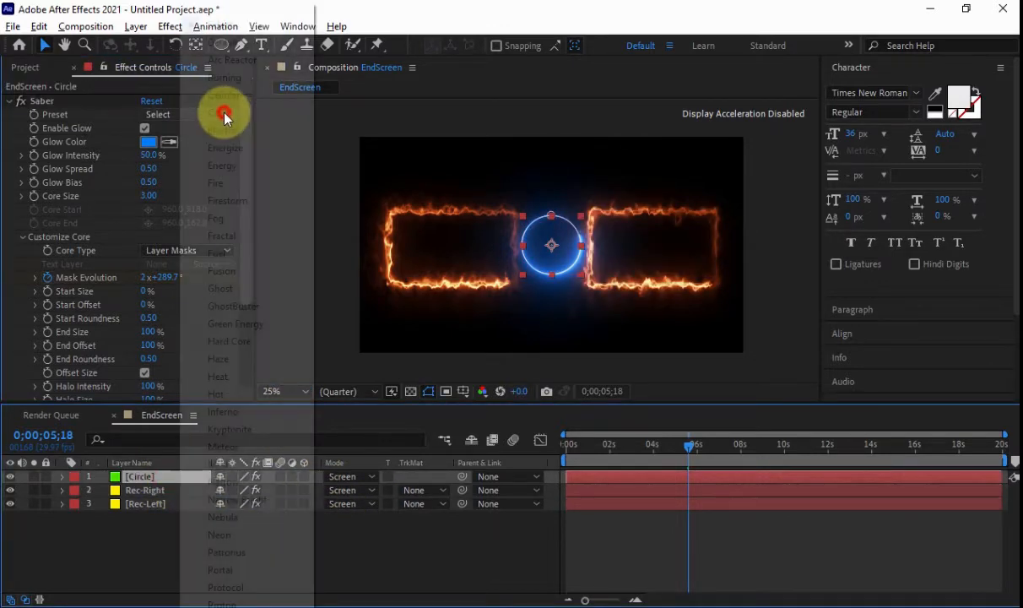
left_click(221, 394)
left_click(496, 571)
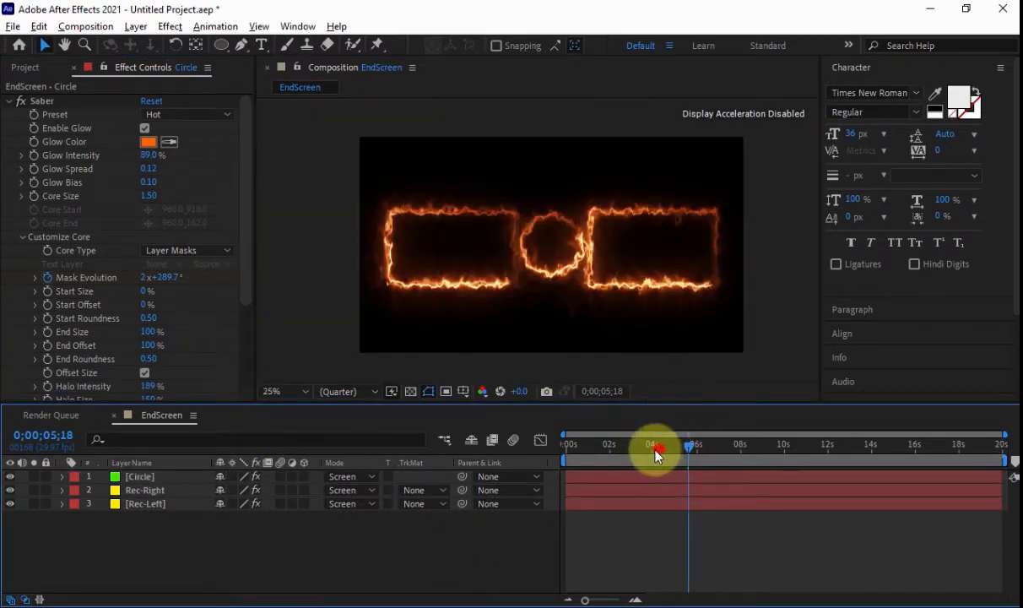
Scrub the EndScreen timeline through several frames up to 0;00;05;29 to preview the Hot outlines on all three shapes
left_click_drag(657, 456, 632, 446)
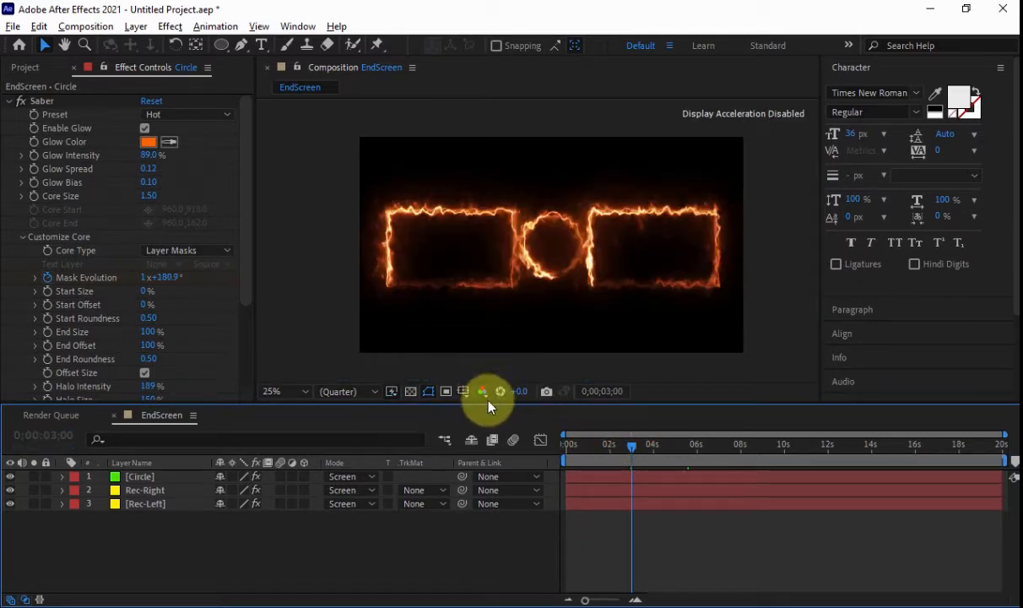
left_click(392, 391)
left_click(439, 409)
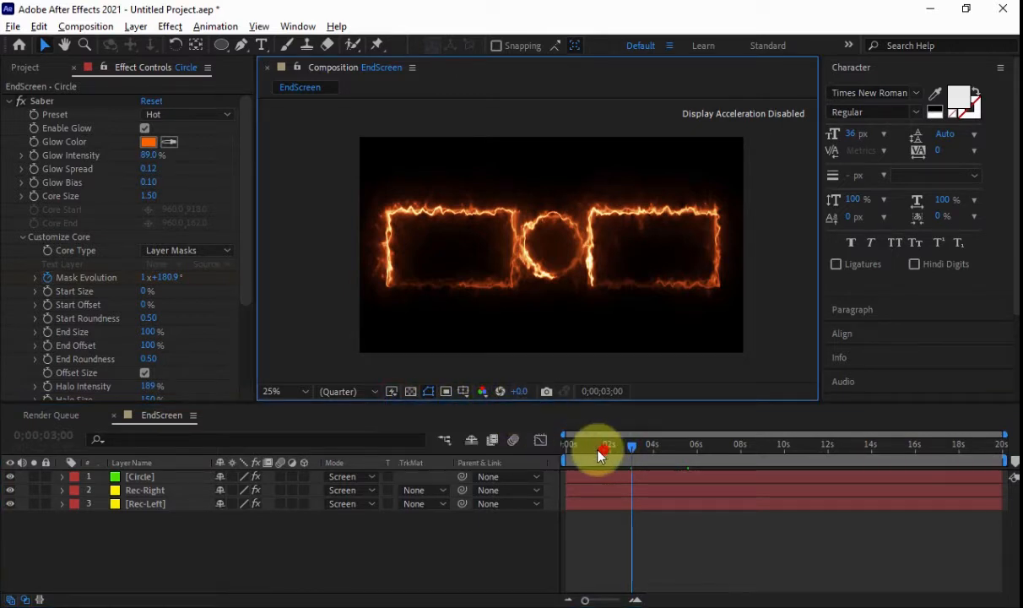
left_click_drag(599, 456, 675, 456)
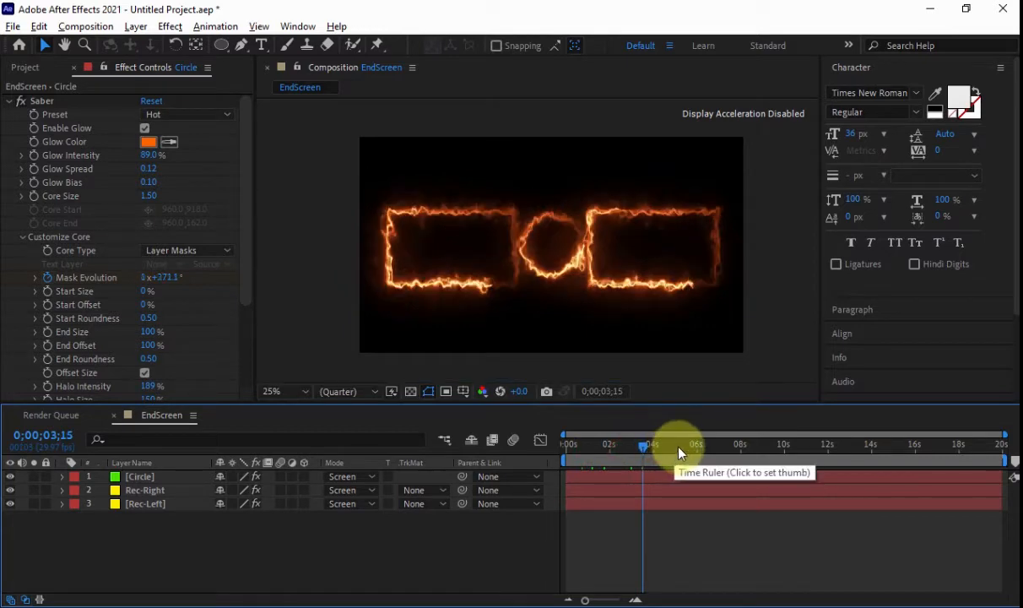
left_click(696, 445)
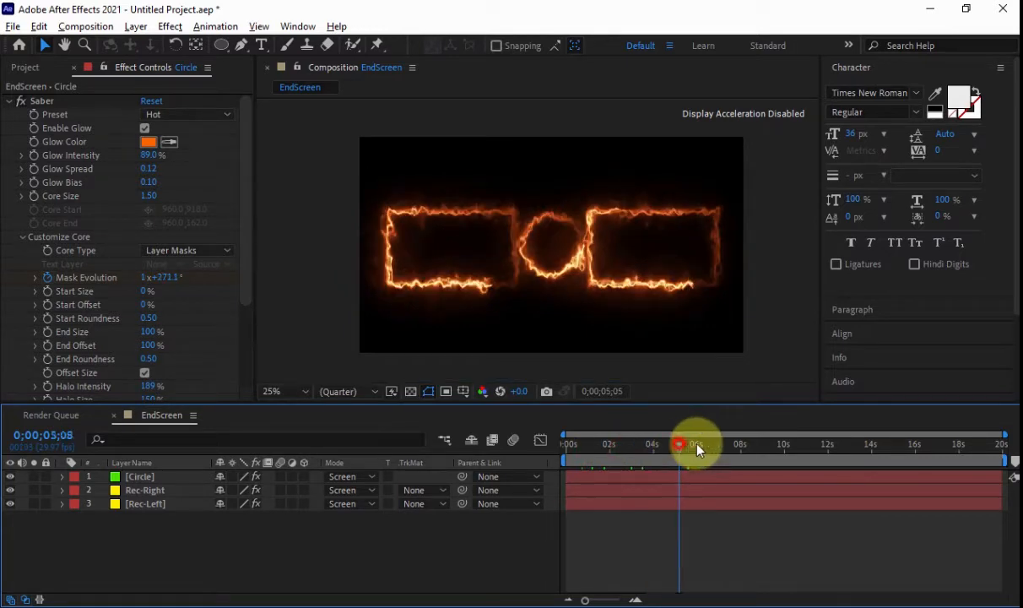
Try the Neon, Hard Core and Fuel Saber presets on the Rec-Left layer and settle on the Energy preset
left_click(155, 503)
left_click(230, 112)
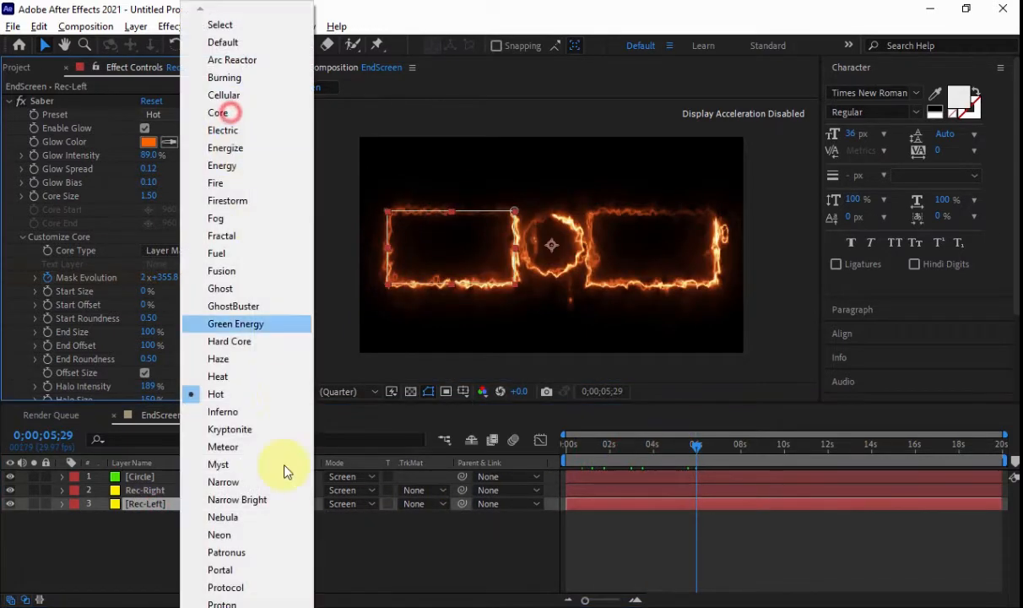
left_click(224, 534)
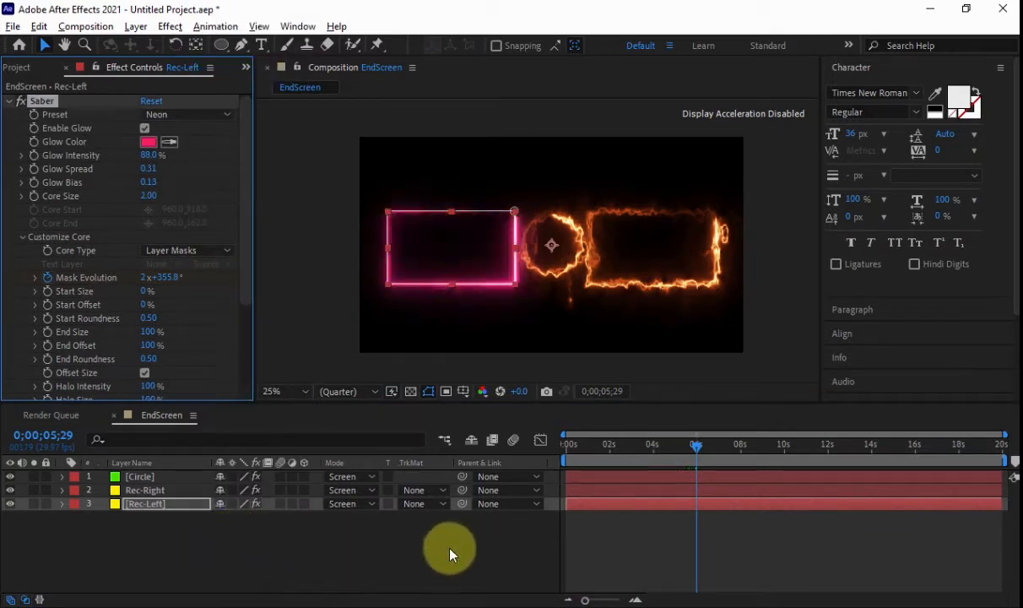
left_click(163, 504)
left_click(225, 117)
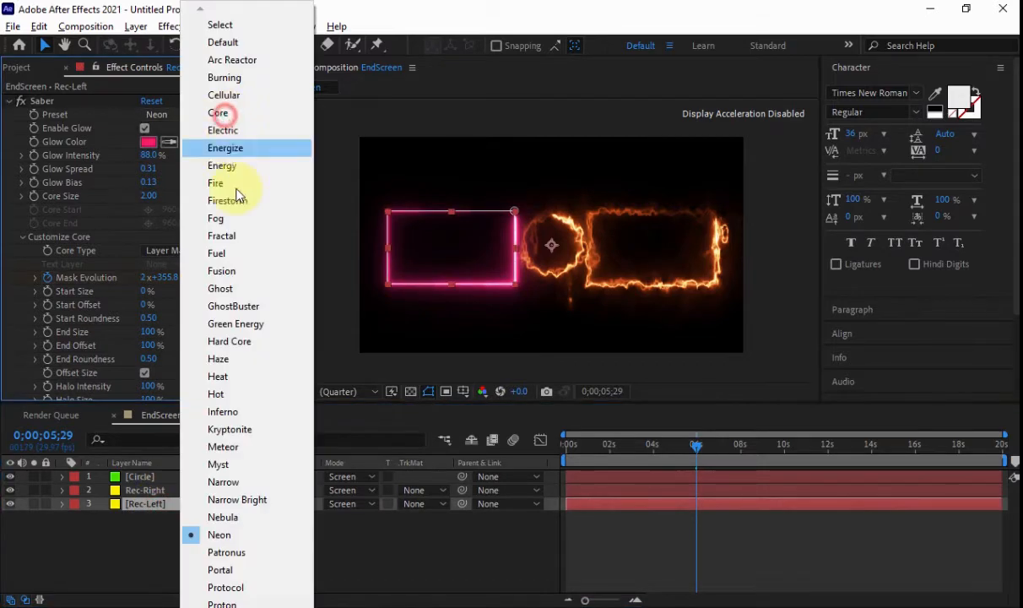
left_click(249, 346)
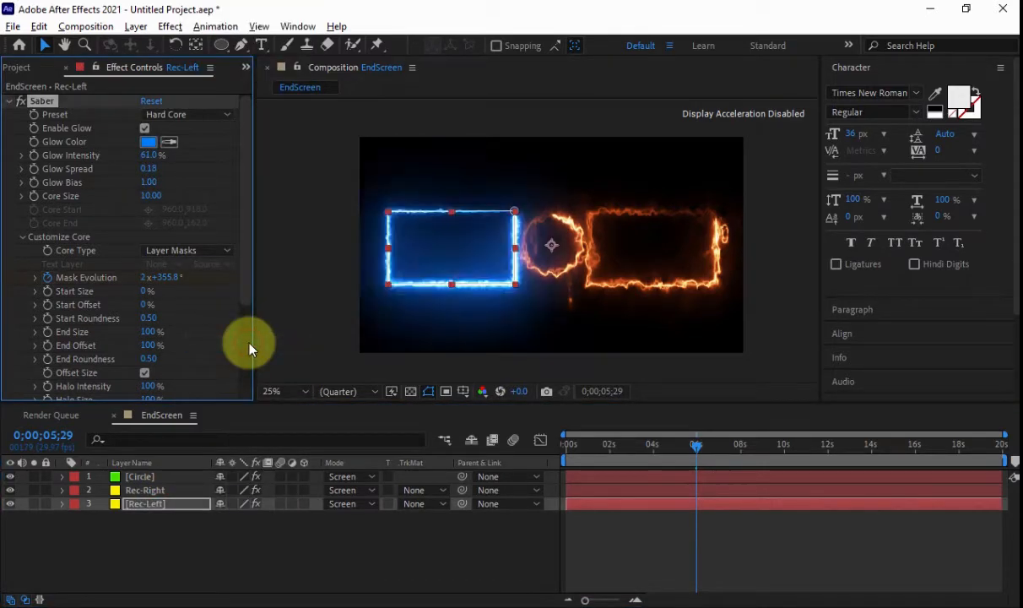
left_click(213, 111)
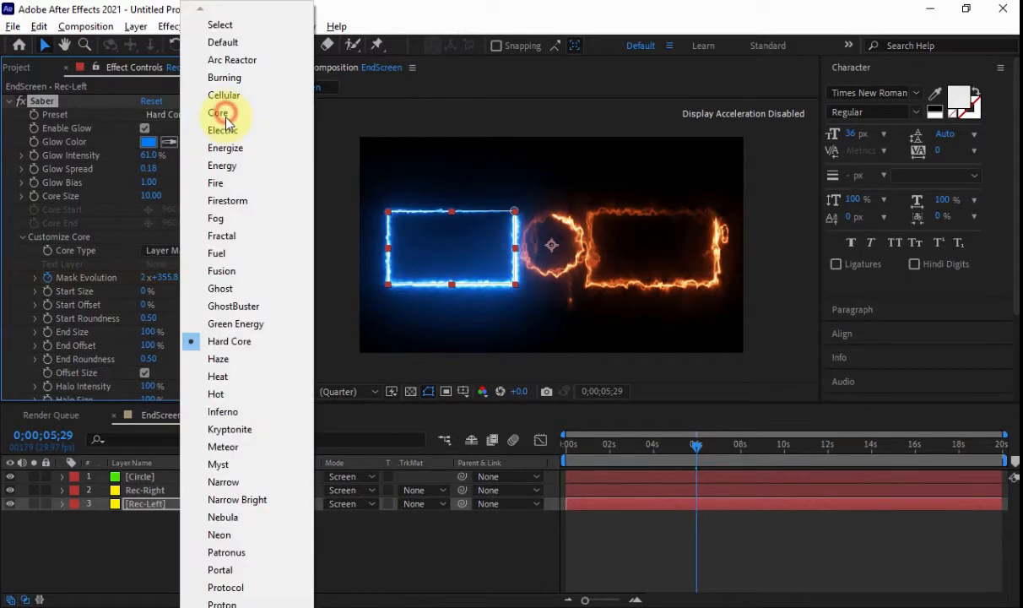
left_click(237, 254)
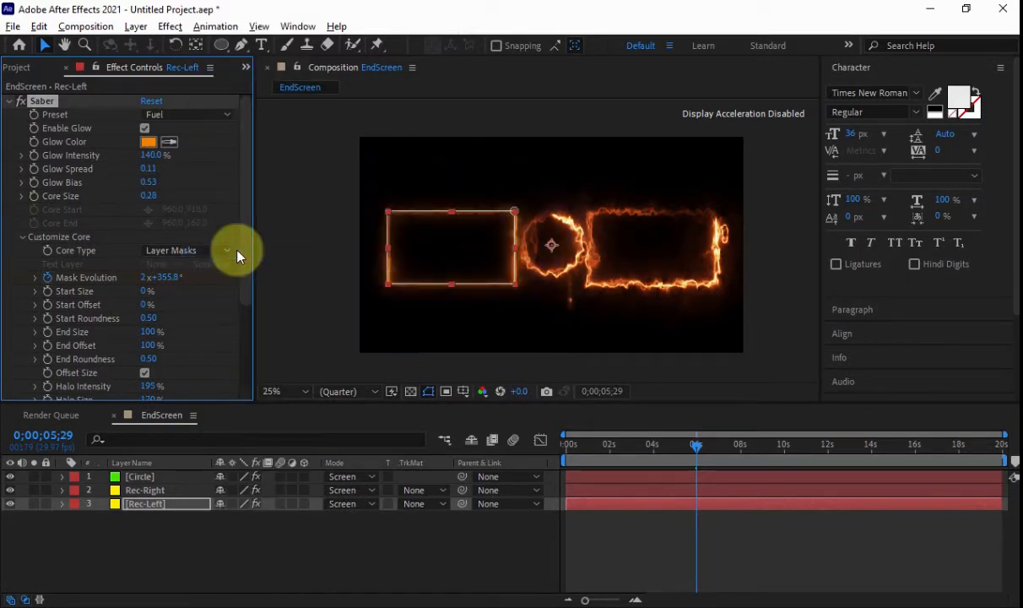
left_click(230, 119)
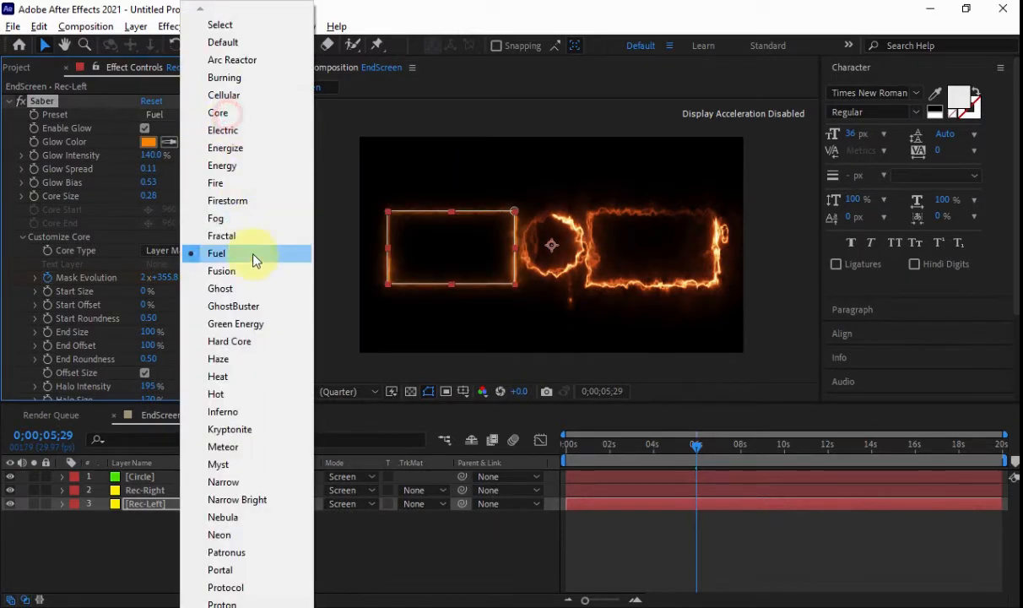
left_click(237, 166)
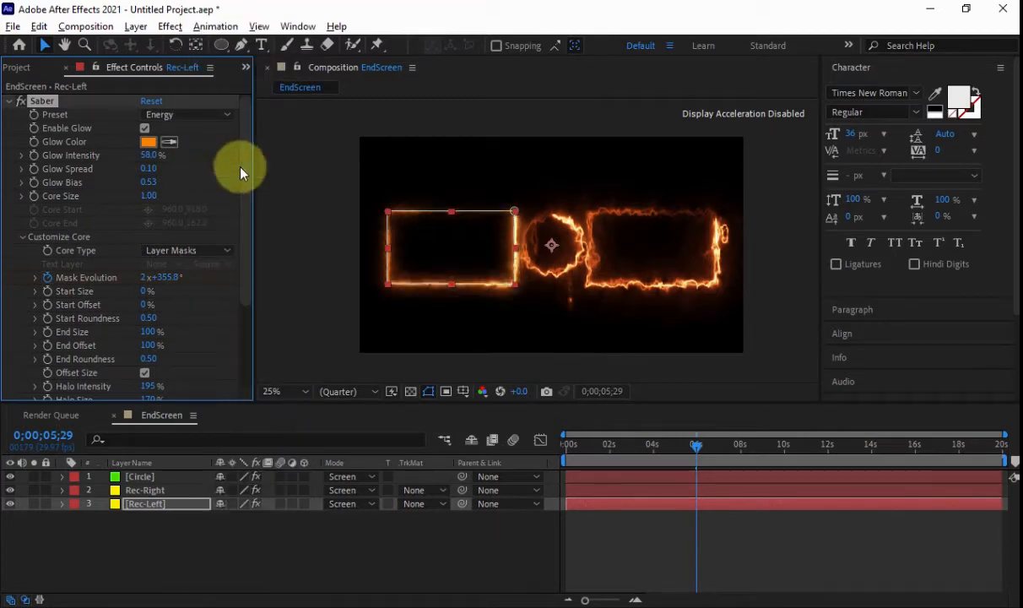
Set the Saber preset on both the Rec-Right and Circle layers to Energy
left_click(159, 490)
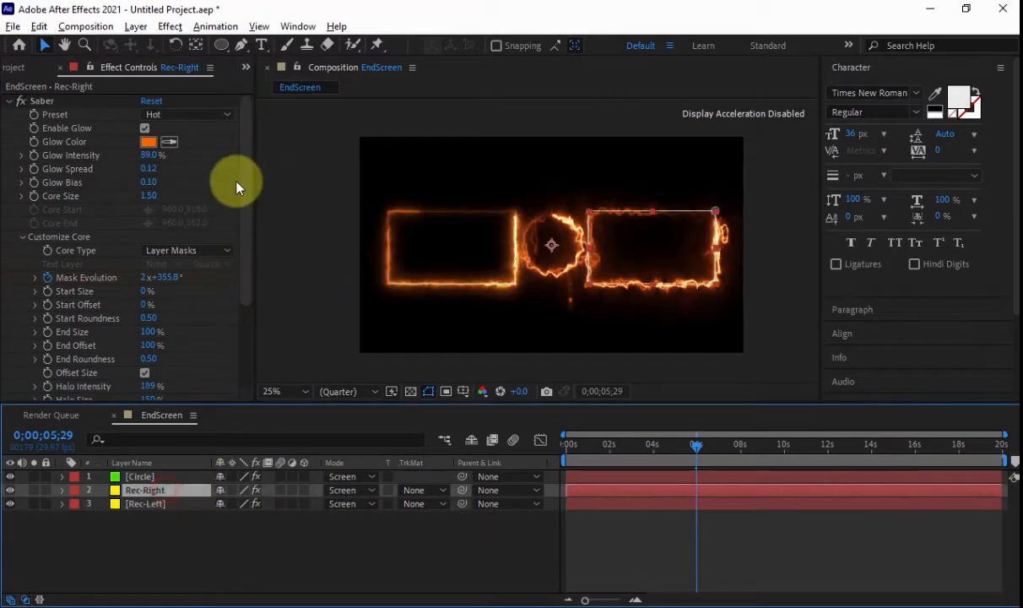
left_click(227, 113)
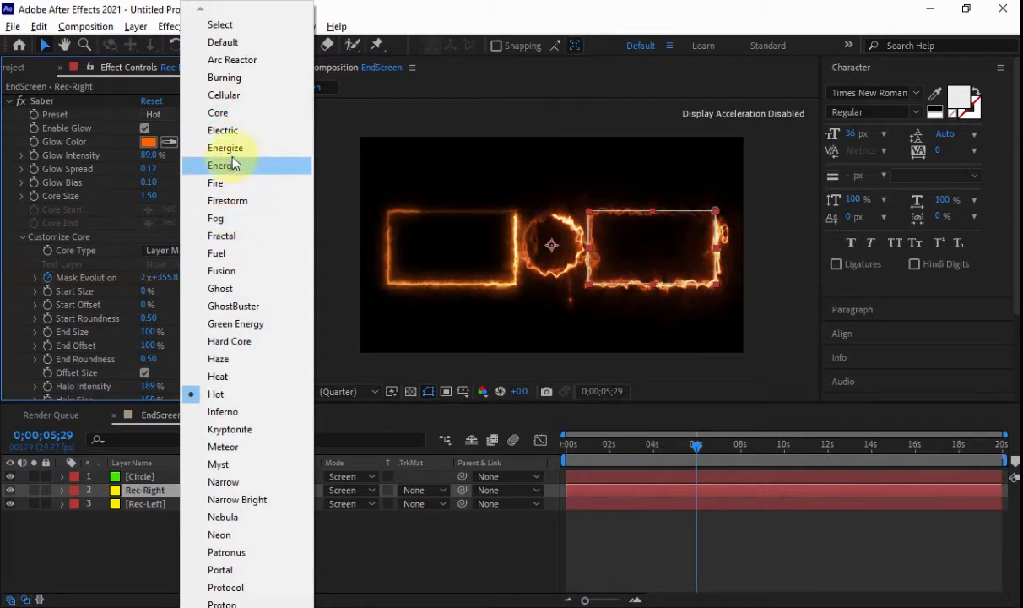
left_click(223, 165)
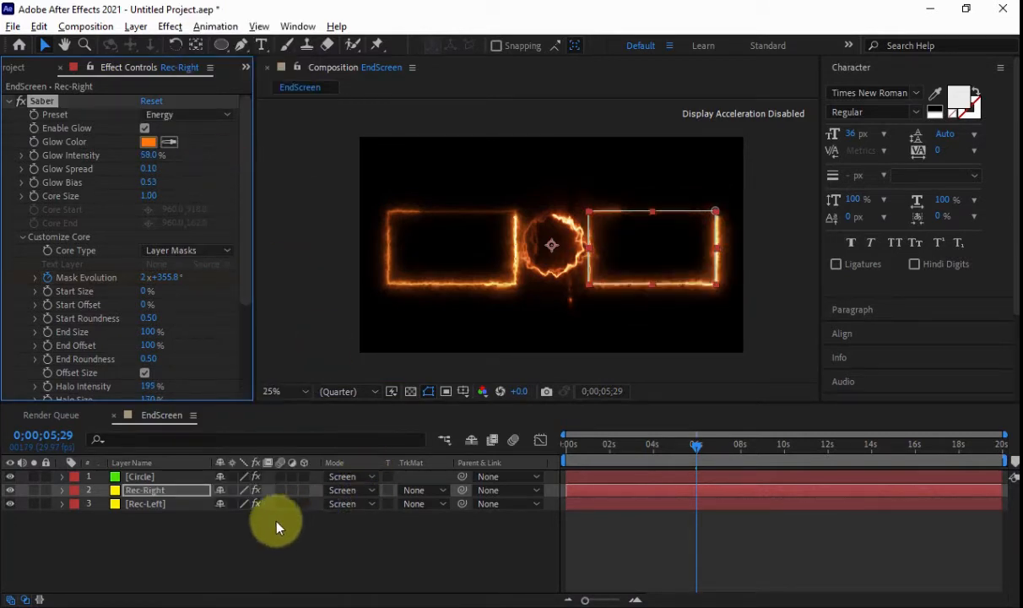
left_click(147, 478)
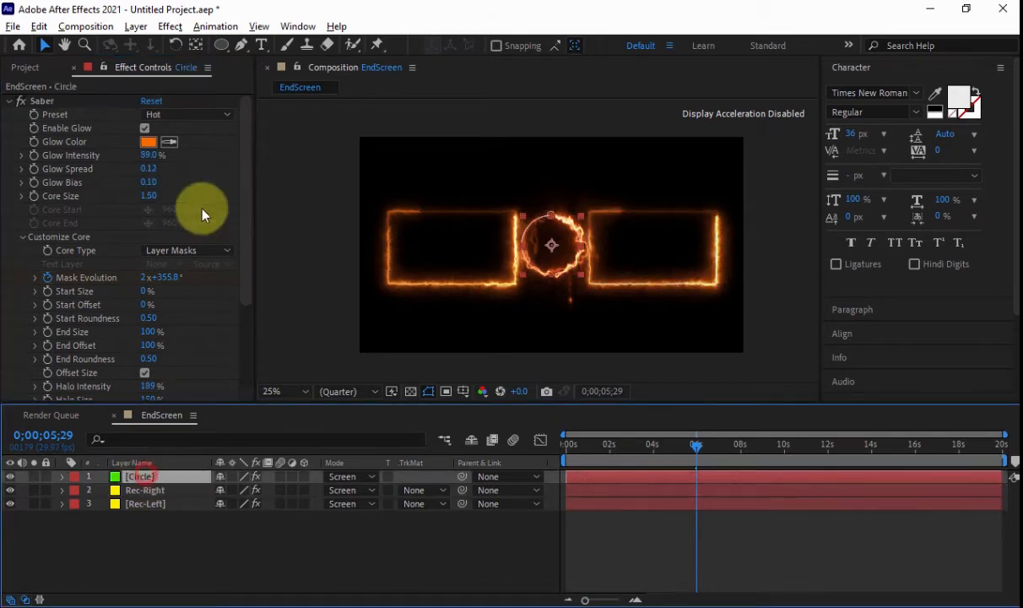
left_click(224, 113)
left_click(226, 165)
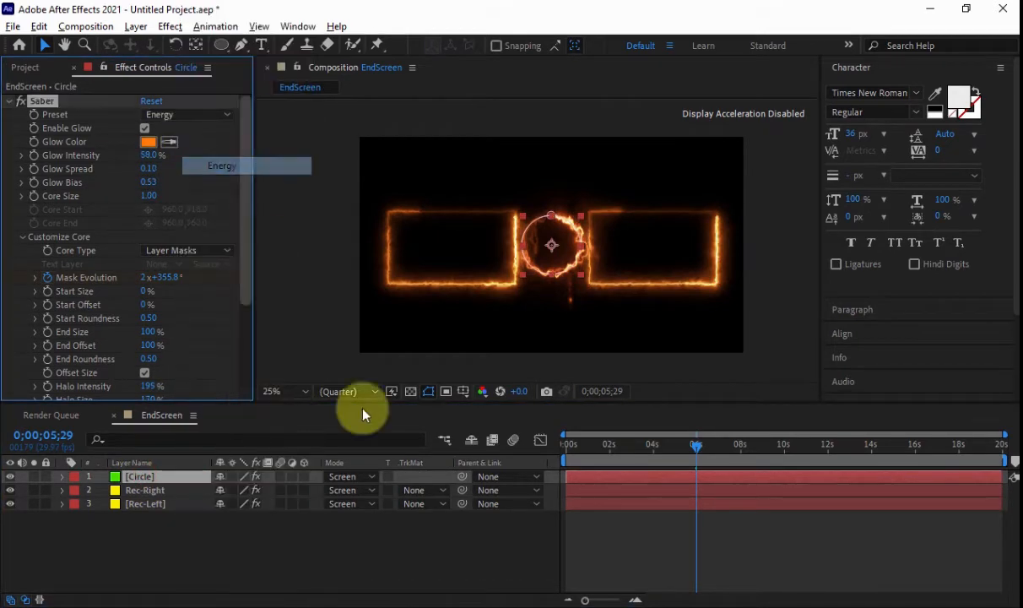
left_click(504, 561)
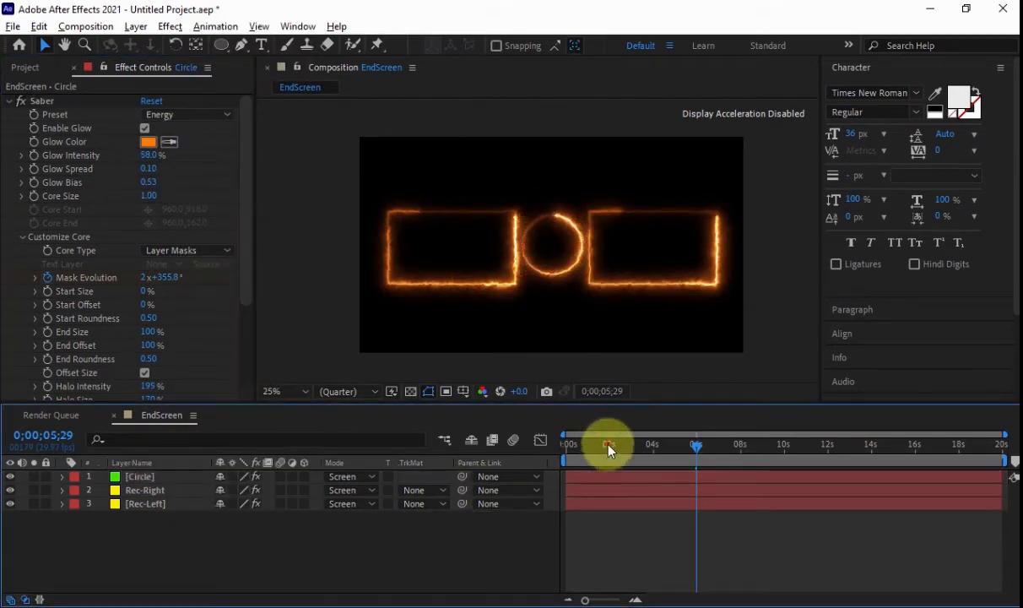
Scrub the EndScreen timeline back to 0;00;01;06 and inspect the Energy outlines up close
left_click_drag(609, 448, 594, 446)
scroll(624, 304, "up", 2)
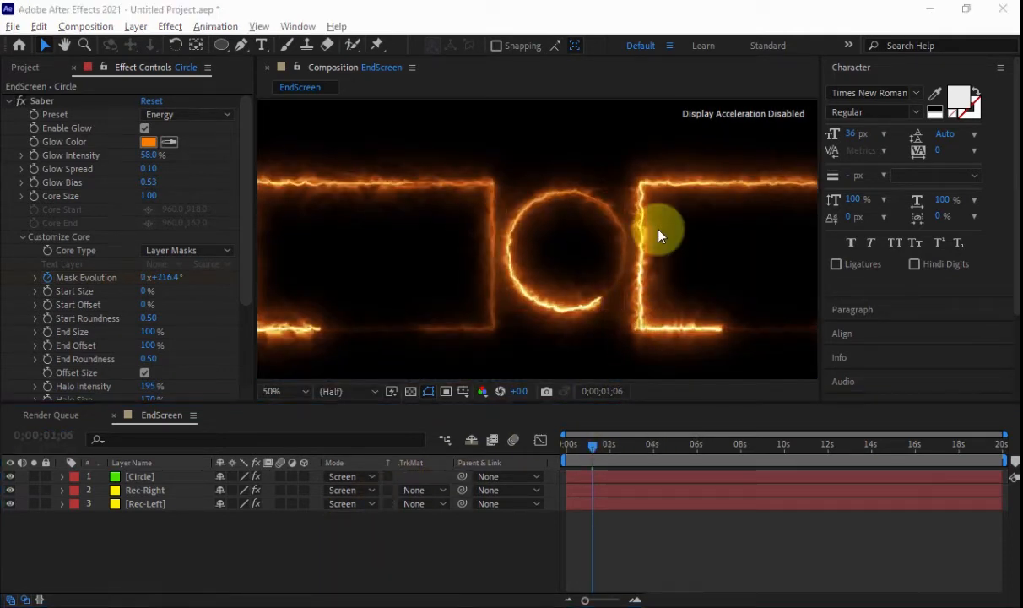
scroll(659, 230, "down", 2)
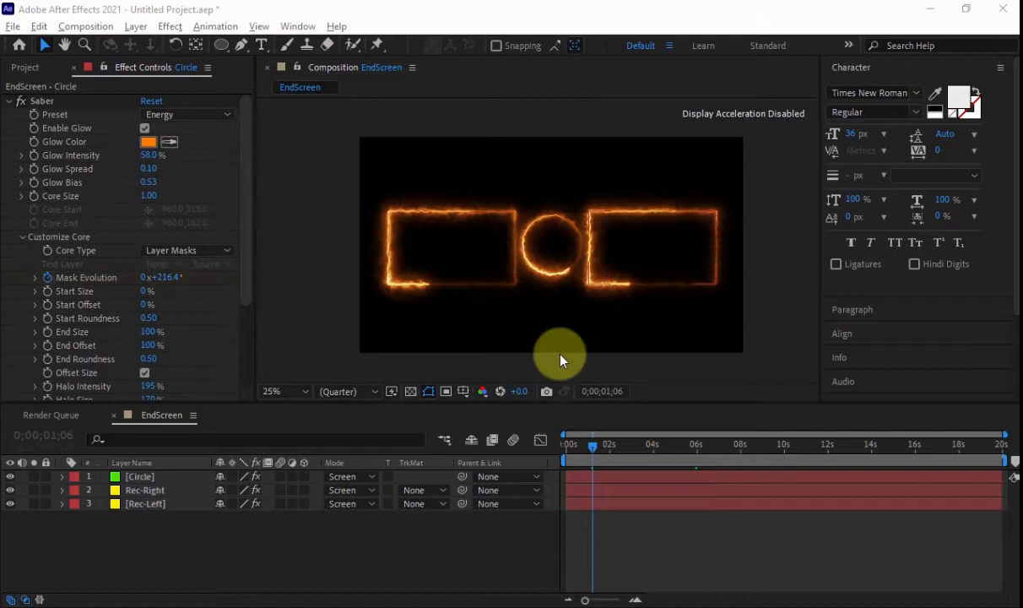
Create a new text layer in the EndScreen composition reading "Watch This"
left_click(474, 554)
right_click(474, 554)
mouse_move(537, 376)
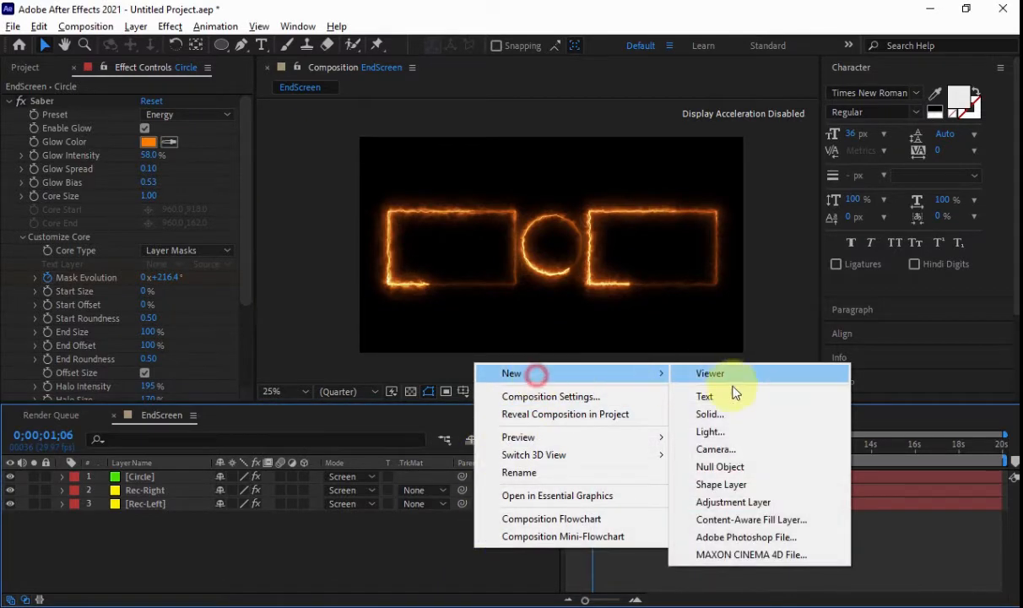
left_click(709, 396)
scroll(577, 249, "up", 2)
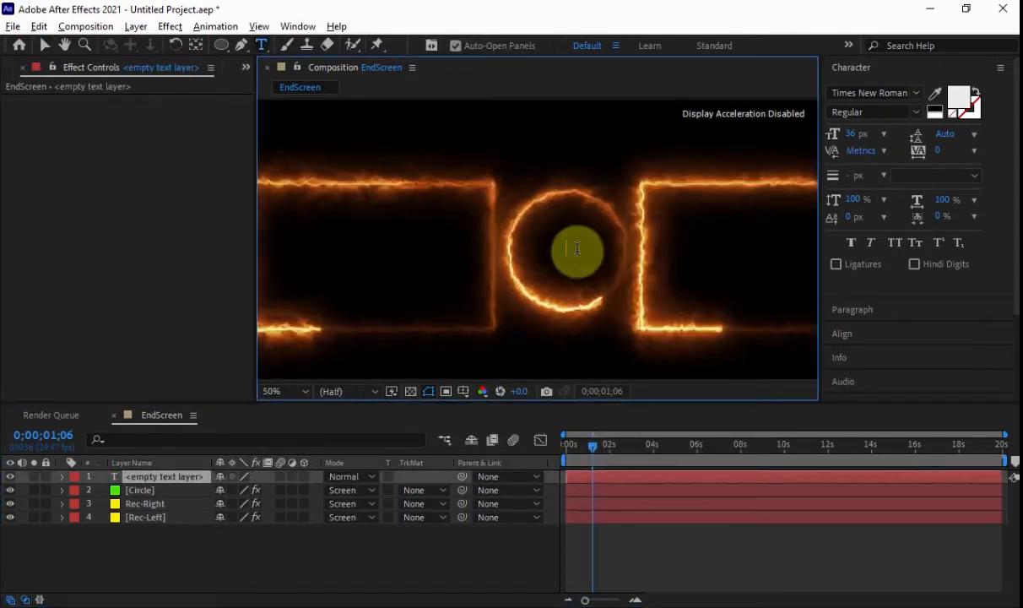
type("W")
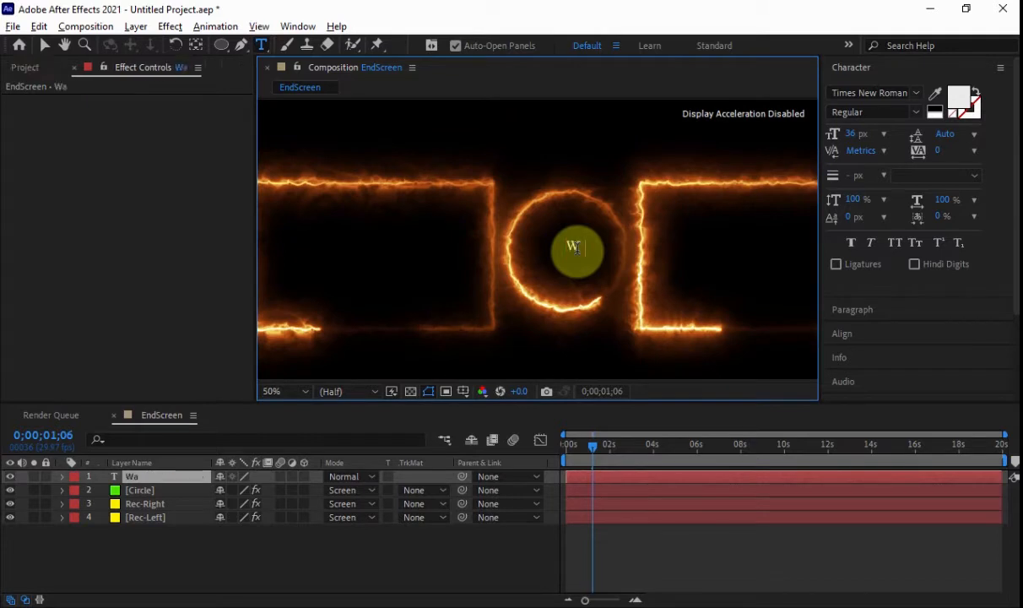
type("atch This")
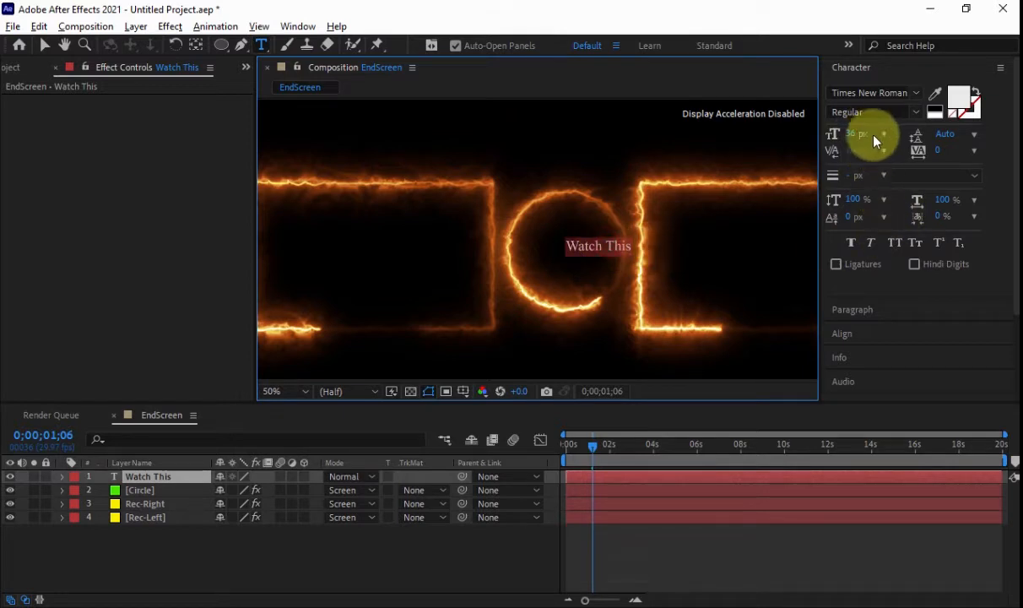
Try a 60 px font size on the "Watch This" text and settle on 72 px
left_click(874, 135)
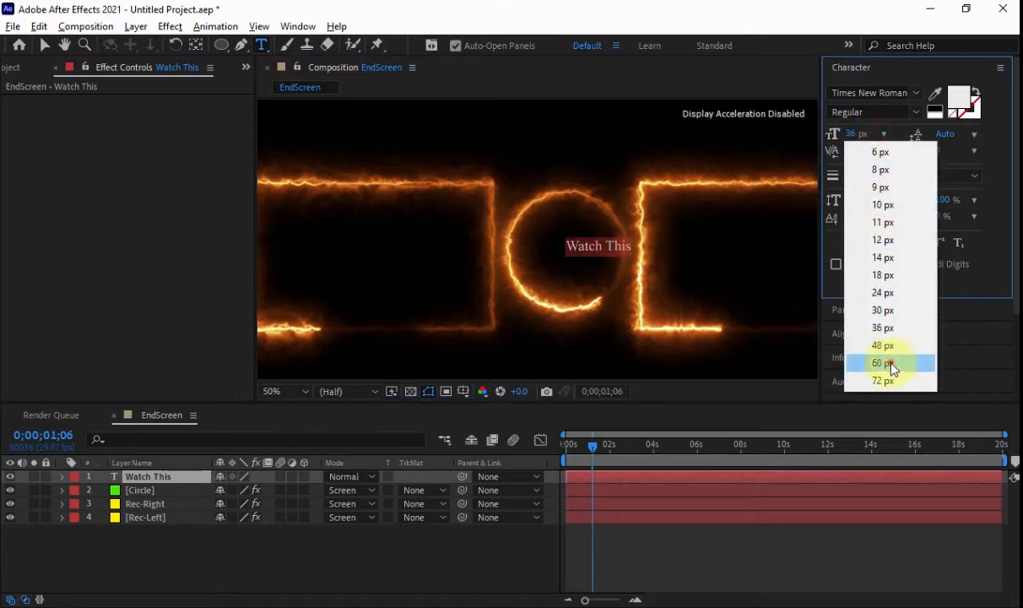
left_click(883, 363)
left_click(885, 135)
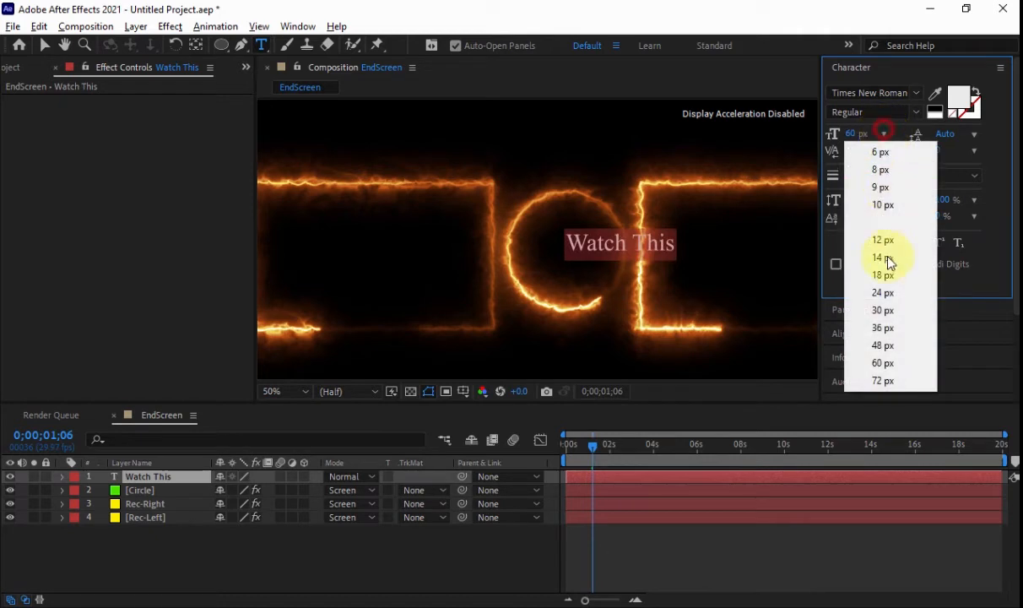
left_click(886, 381)
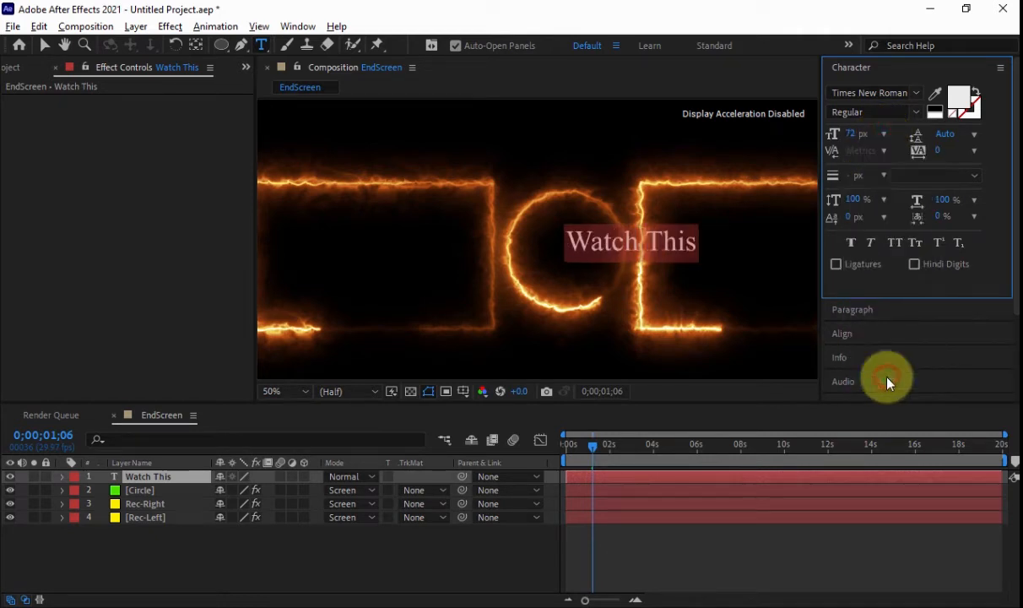
Set the "Watch This" text's font to Calibri Bold and turn on Faux Bold
left_click(872, 94)
type("cal")
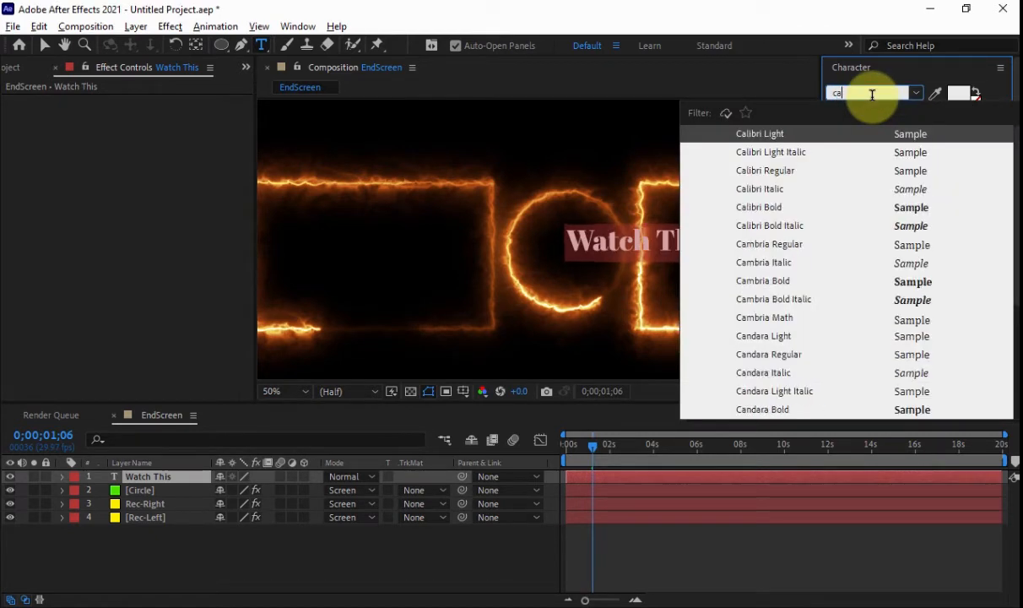
left_click(764, 208)
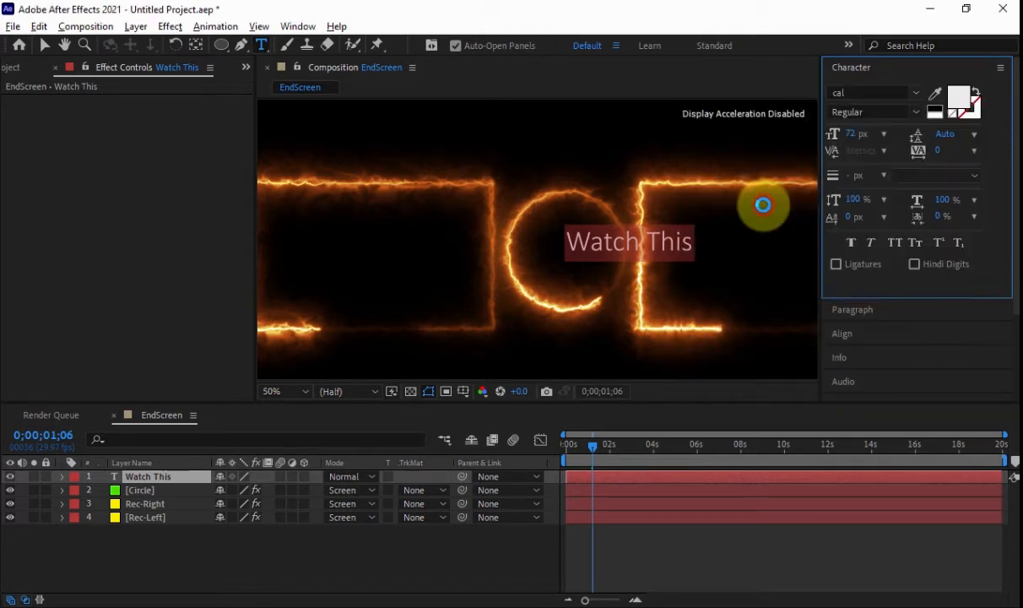
left_click(850, 243)
scroll(651, 221, "down", 1)
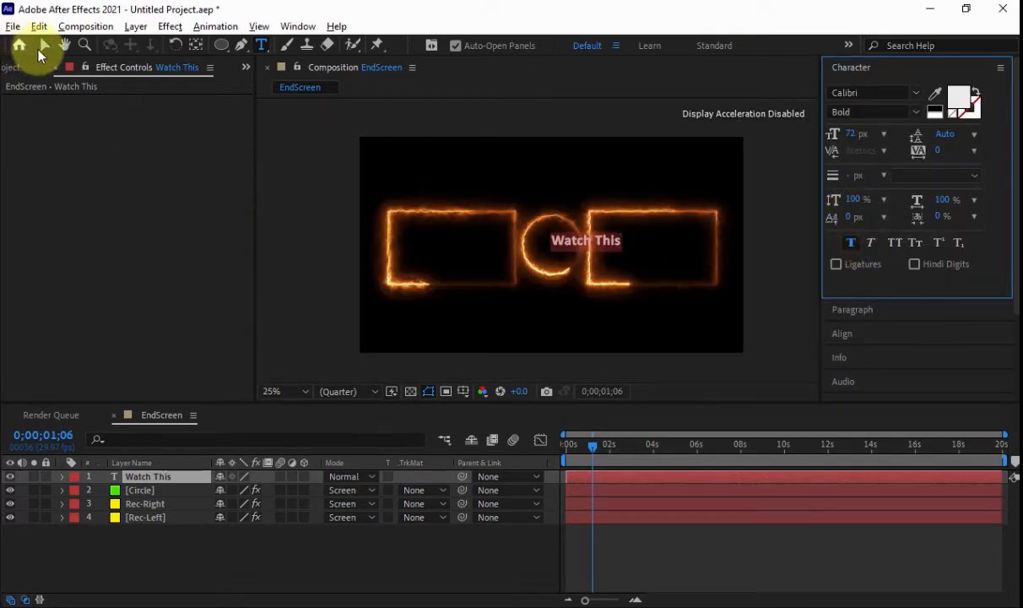
Move the "Watch This" text from the middle of the composition to just below the left rectangle
left_click(42, 45)
left_click_drag(620, 242, 473, 313)
scroll(473, 313, "up", 2)
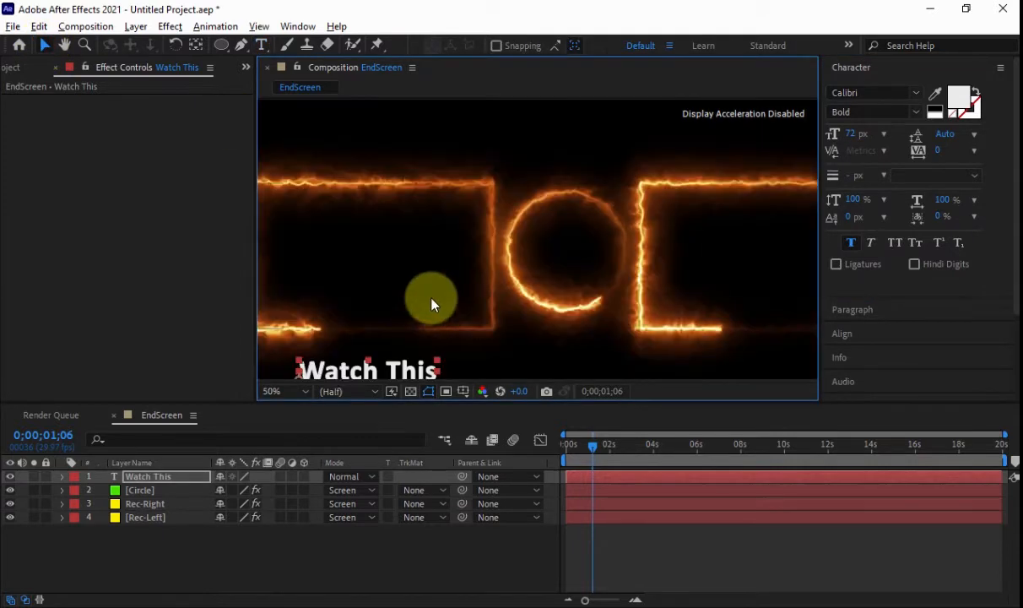
left_click_drag(434, 279, 498, 174)
Center the anchor point of the "Watch This" layer in its layer content
right_click(471, 269)
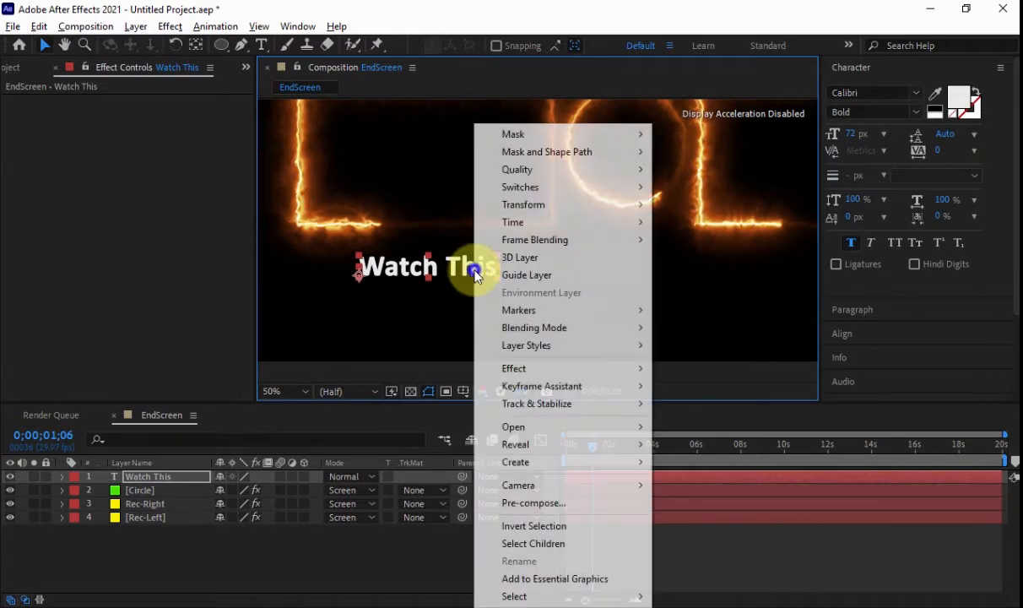
left_click(547, 207)
left_click(718, 391)
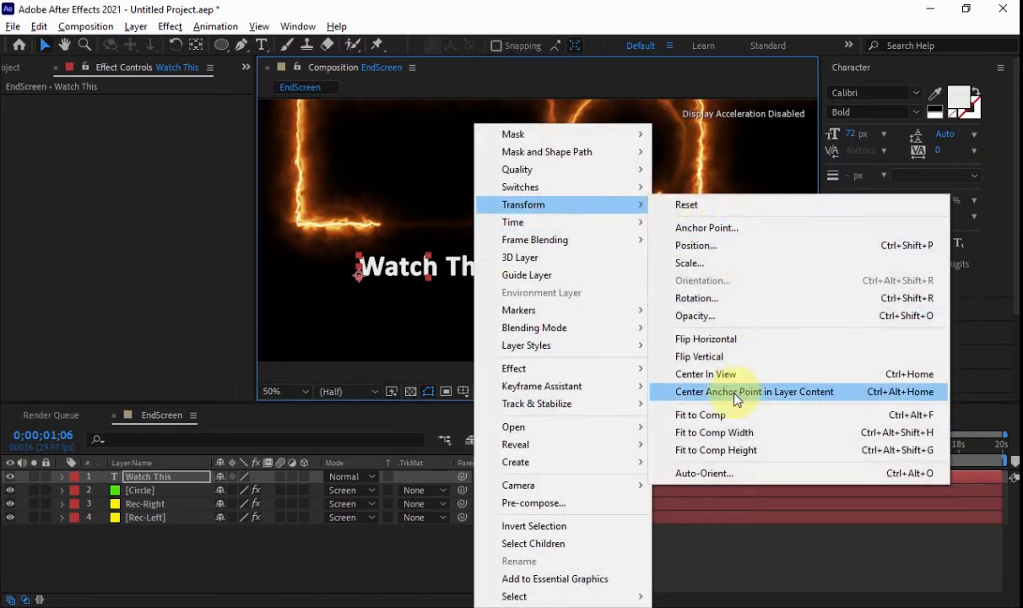
Duplicate the "Watch This" text layer
scroll(583, 268, "down", 2)
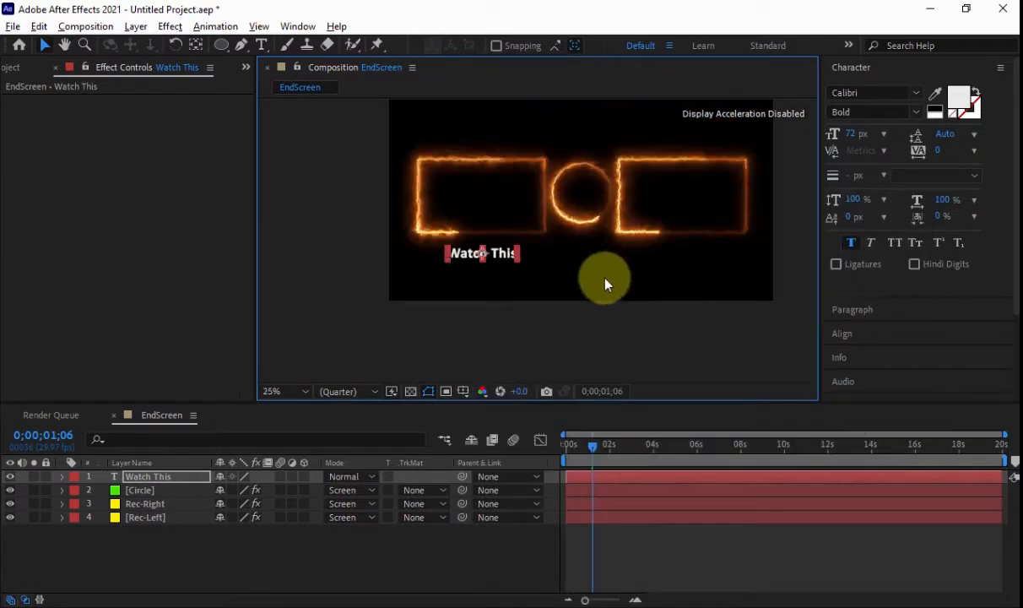
left_click(382, 555)
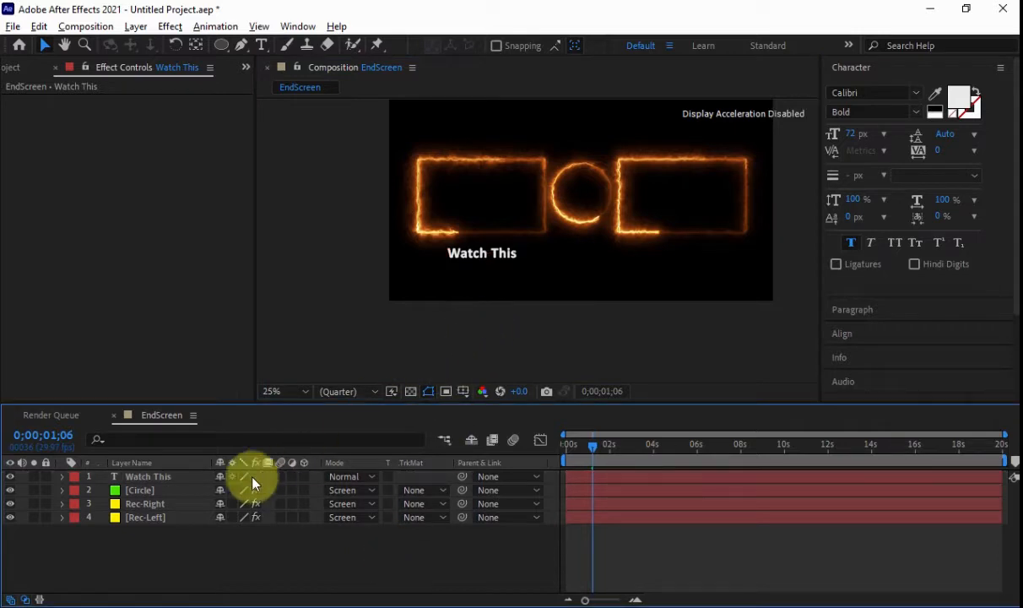
left_click(174, 476)
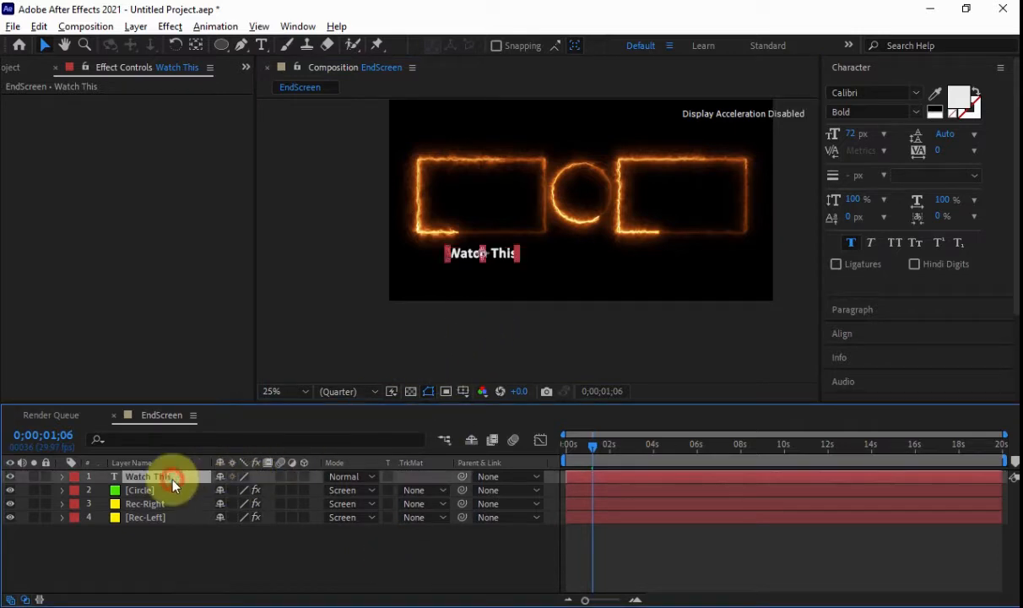
left_click(43, 27)
left_click(88, 236)
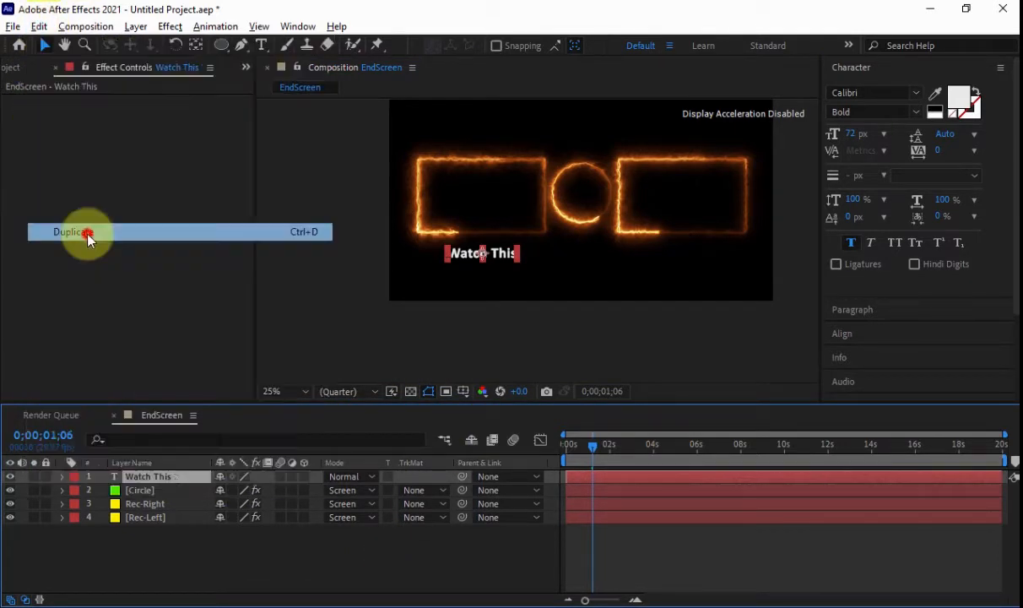
Move the duplicated text horizontally to X position 1456, just below the right rectangle
left_click(62, 476)
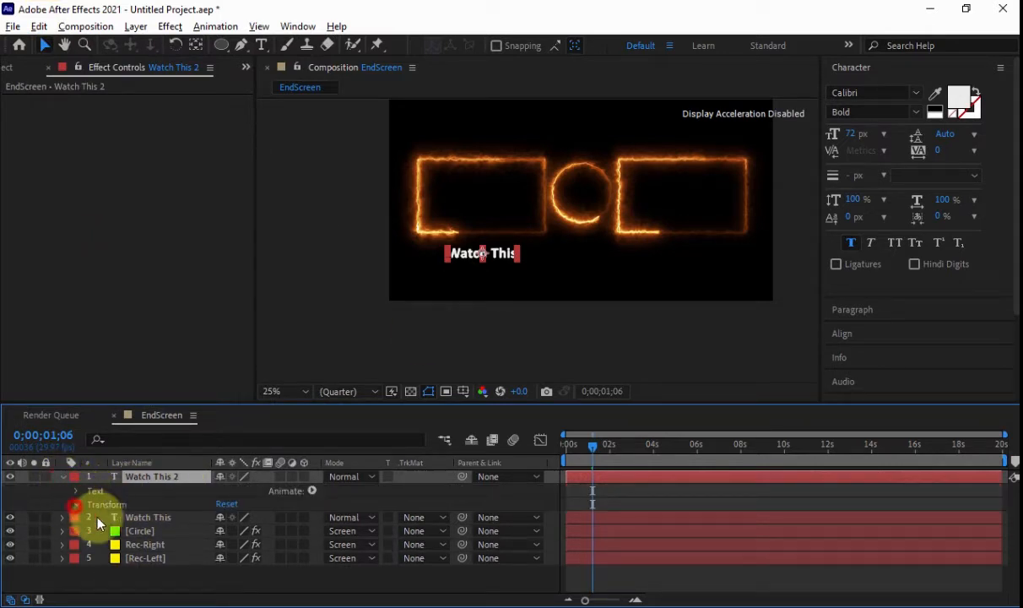
left_click(76, 504)
left_click(128, 532)
left_click_drag(221, 534, 998, 525)
Replace the wording of the duplicated text under the right rectangle with "Dont Miss" and fit the composition in view
scroll(726, 245, "up", 2)
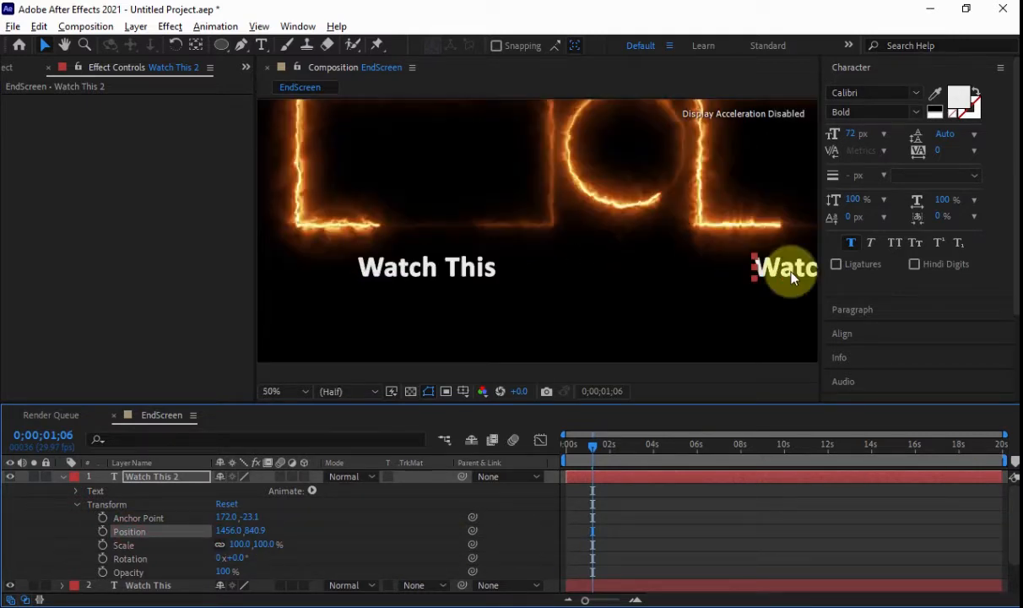
left_click_drag(787, 268, 559, 271)
key("ctrl+t")
type("D")
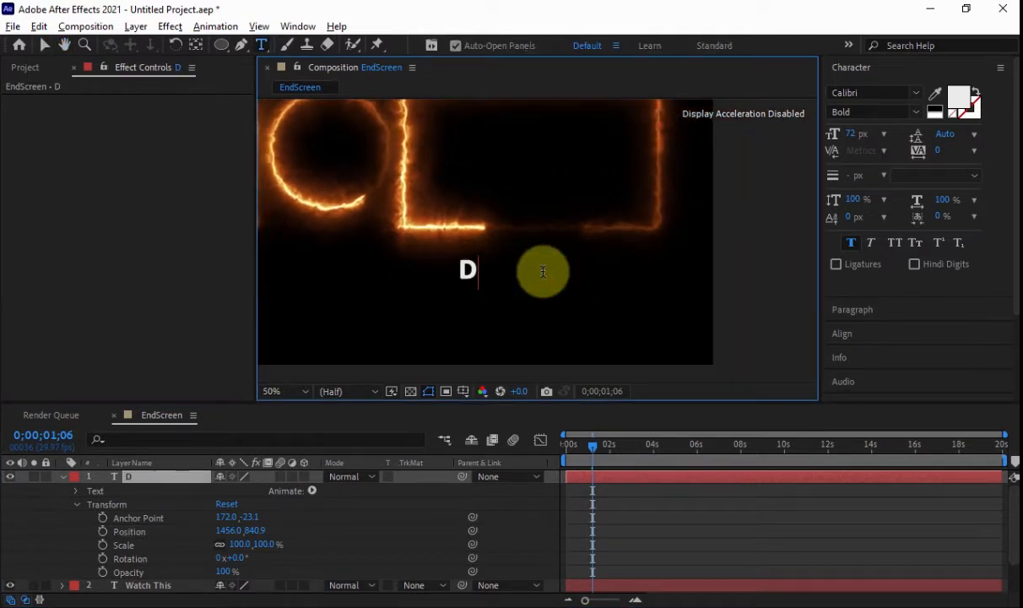
type("ont")
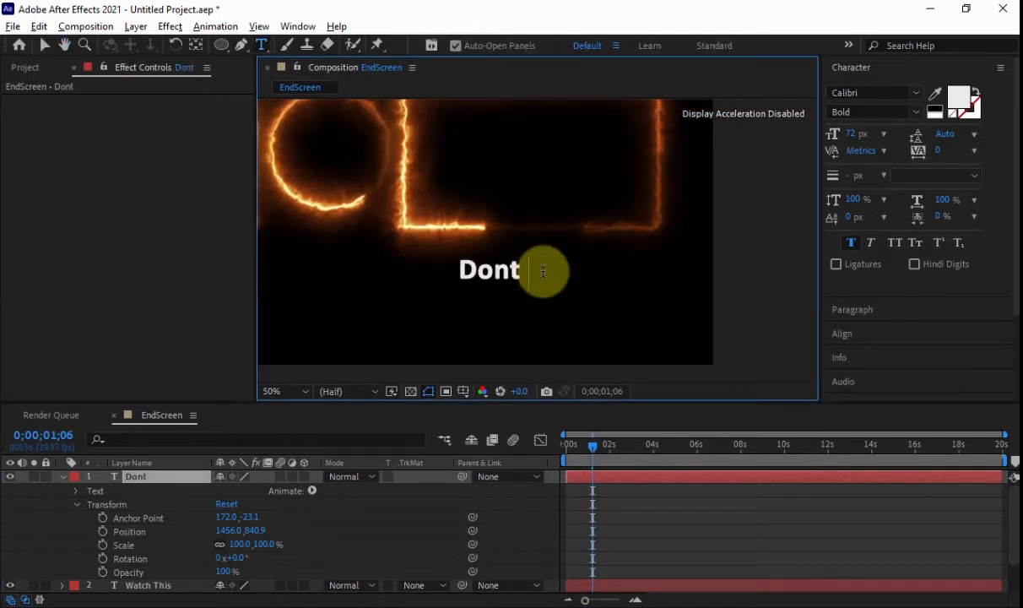
type(" Miss")
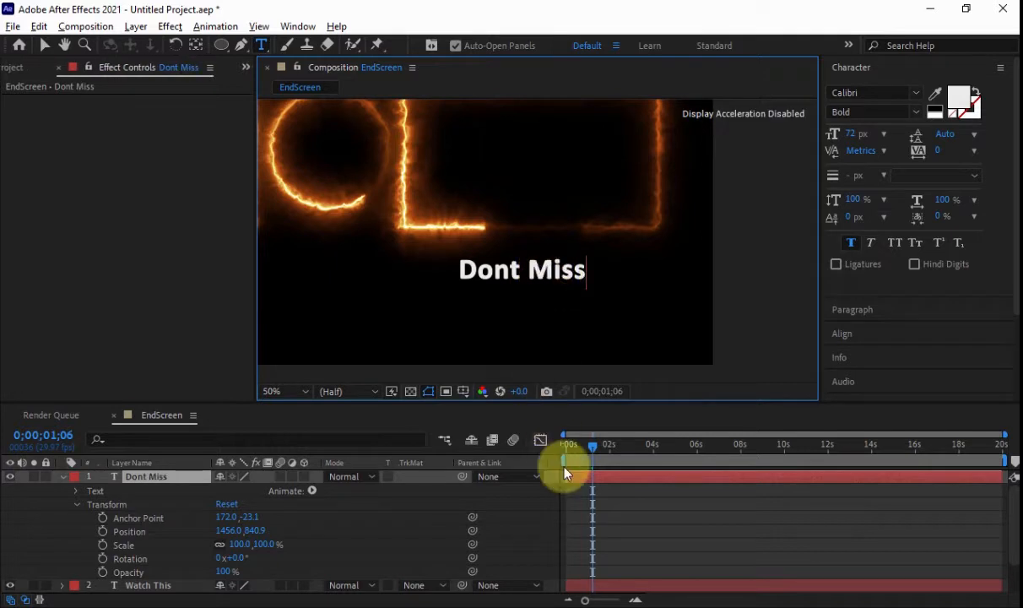
left_click(549, 511)
scroll(583, 281, "down", 2)
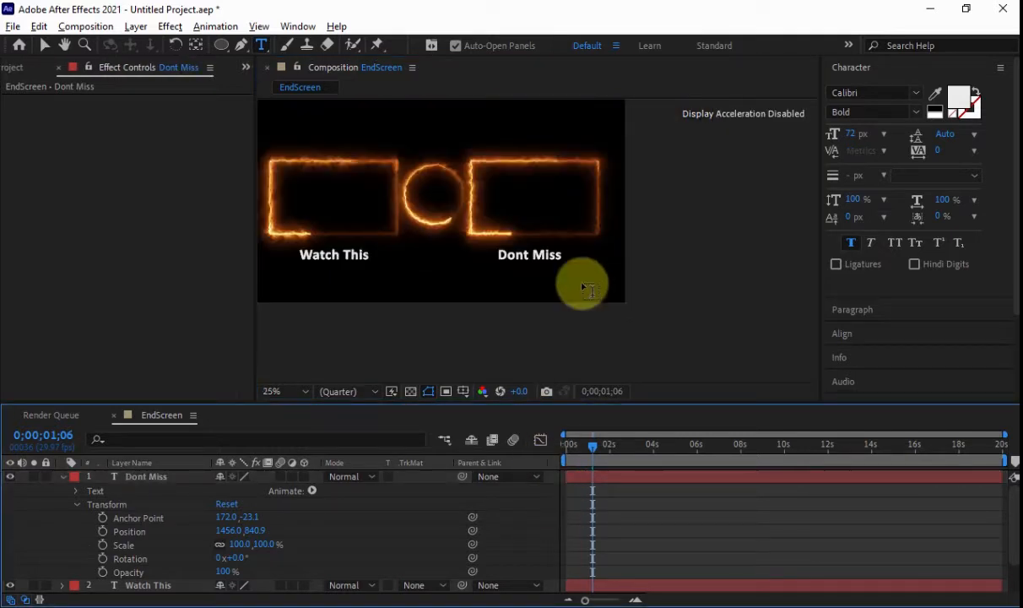
left_click(44, 47)
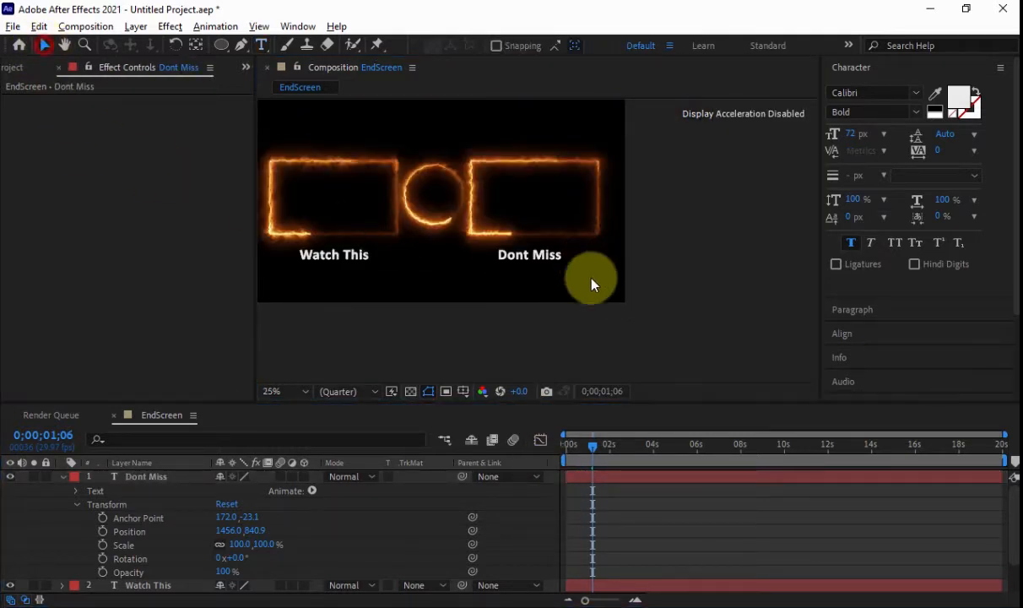
left_click(290, 392)
left_click(292, 114)
left_click(530, 496)
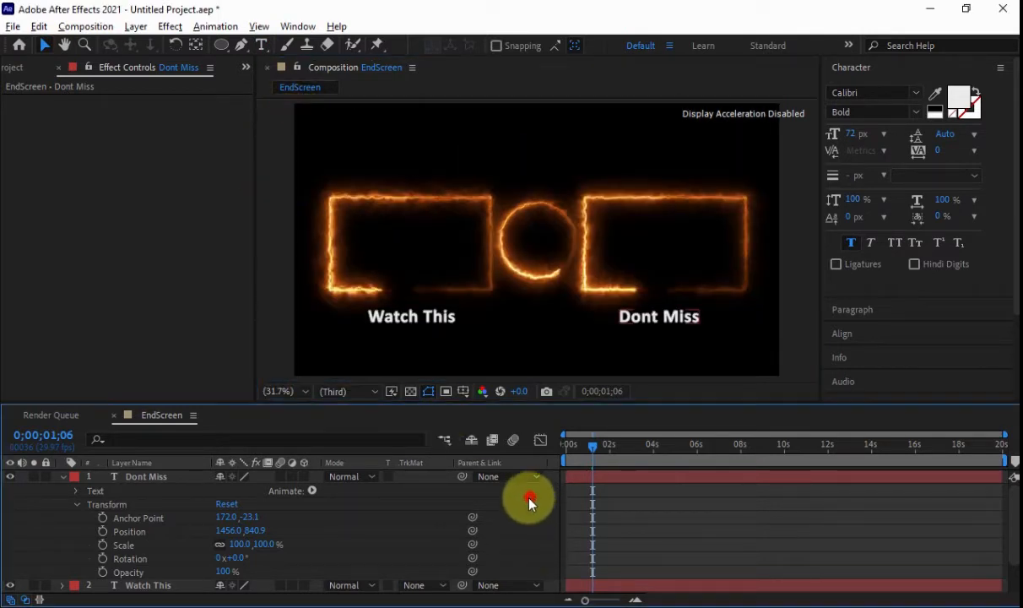
Reorder the layers so "Watch This" sits directly above Rec-Left and "Dont Miss" directly above Rec-Right
left_click(63, 476)
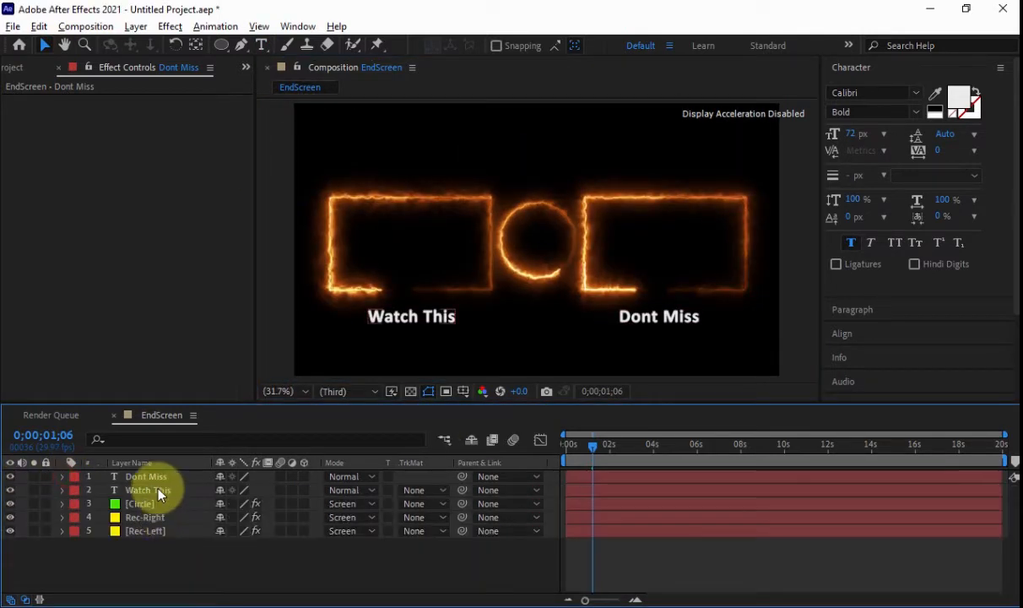
left_click(156, 490)
left_click_drag(183, 500, 171, 522)
left_click(169, 478)
left_click_drag(169, 479, 179, 522)
left_click(388, 564)
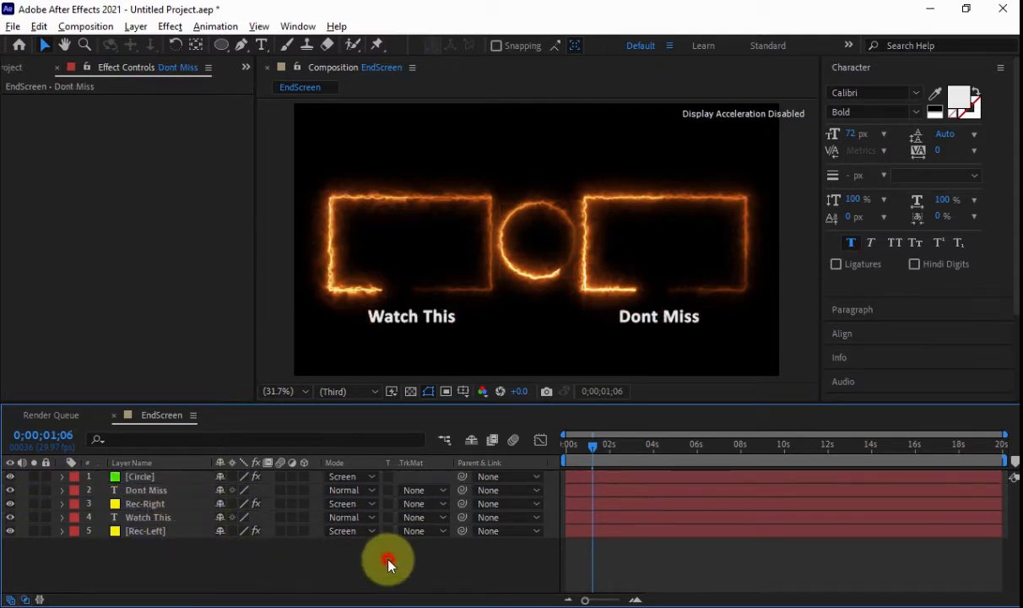
Set the fill colour of the "Watch This" text to orange-yellow FFBA00
scroll(615, 224, "up", 1)
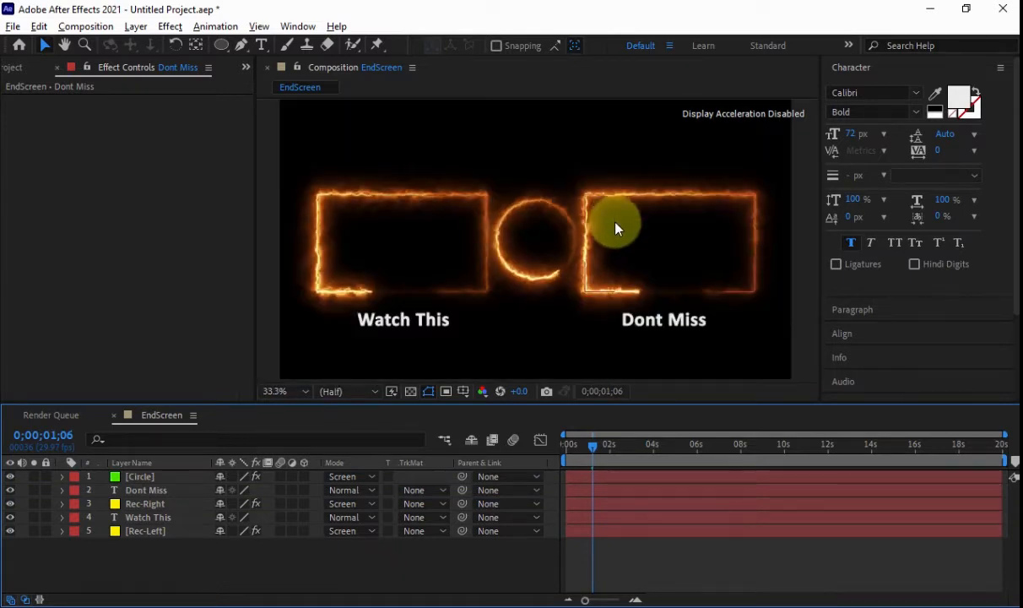
left_click_drag(257, 218, 214, 219)
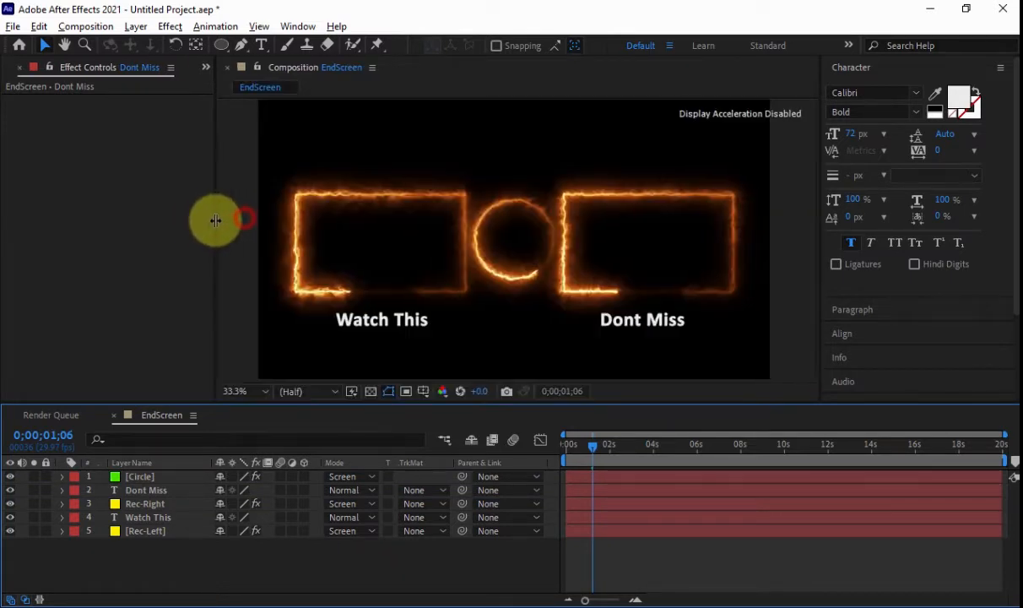
left_click_drag(613, 253, 616, 233)
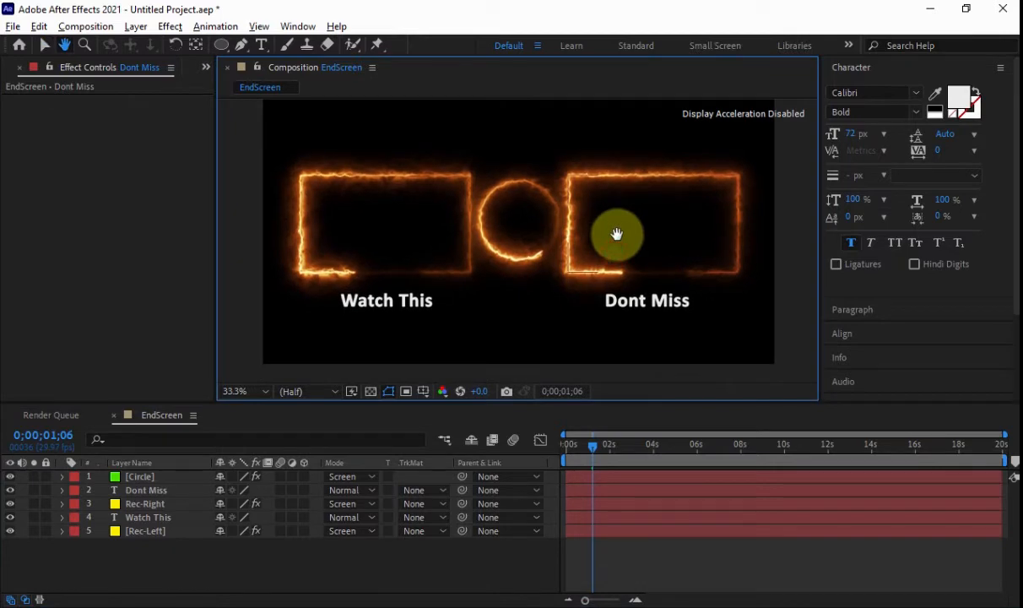
left_click(142, 515)
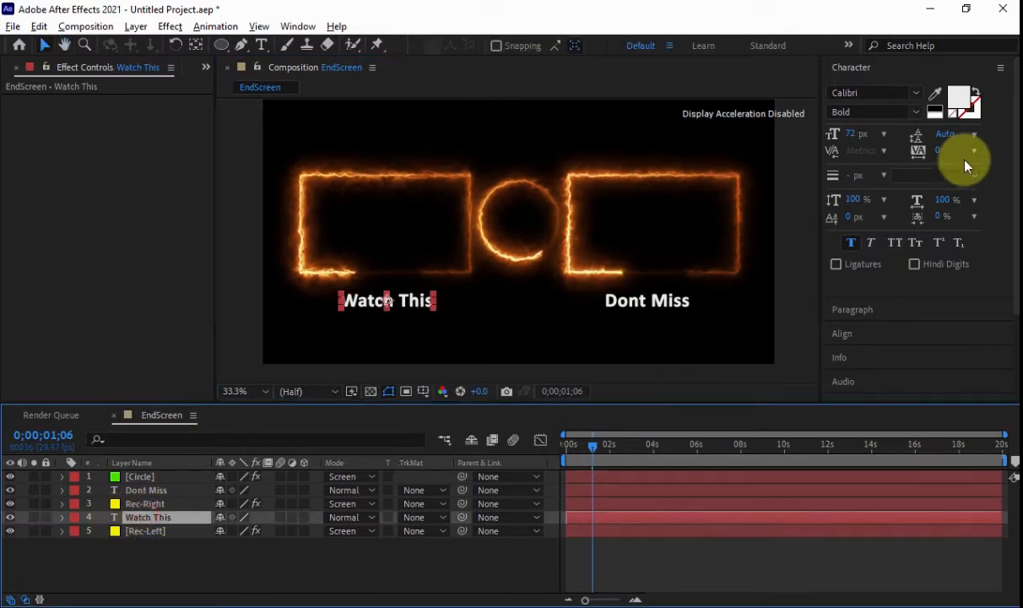
left_click(958, 99)
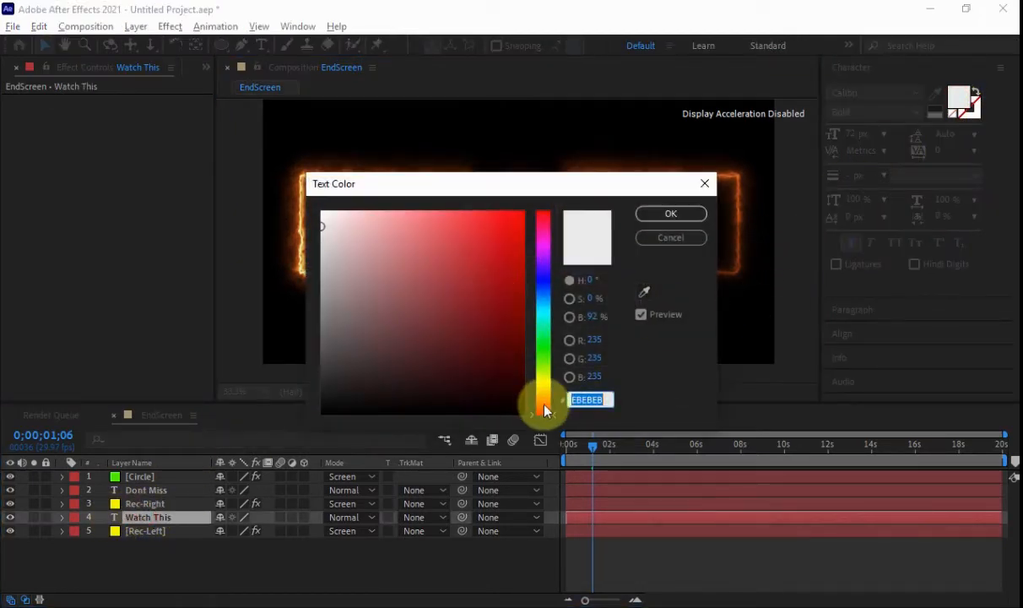
left_click(544, 401)
left_click(487, 261)
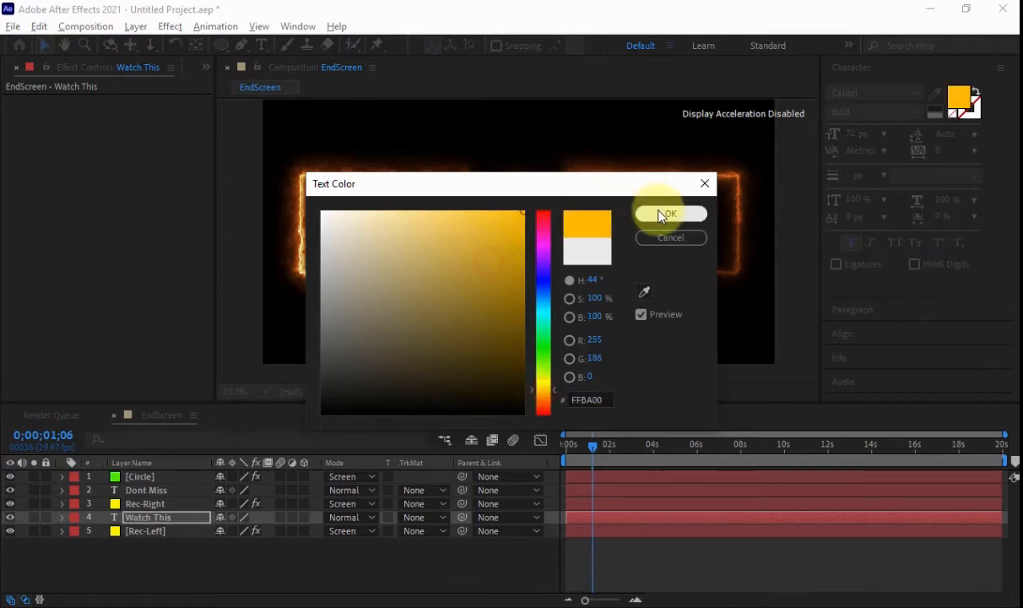
left_click(668, 214)
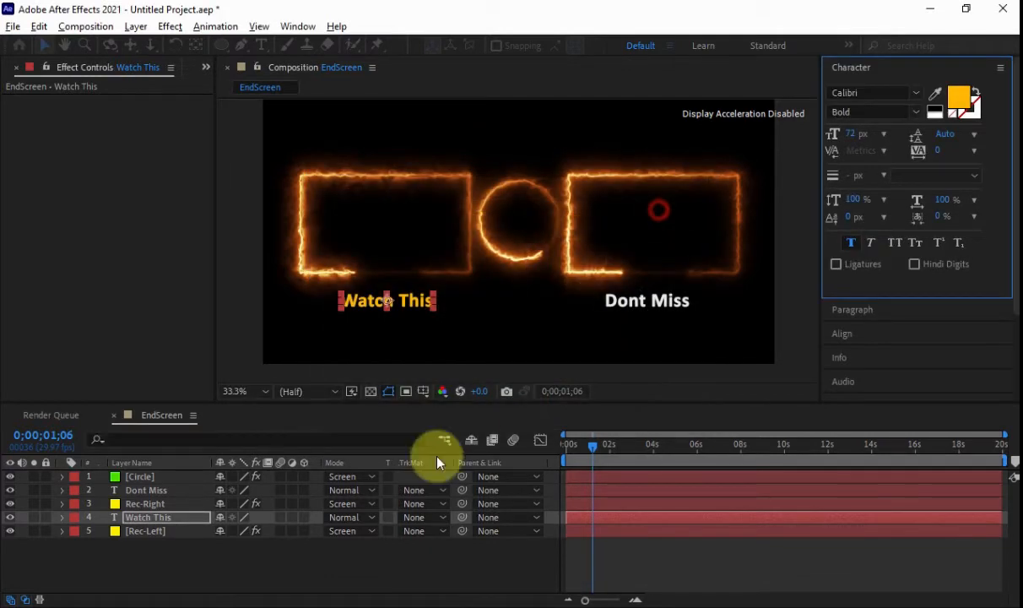
Give the "Dont Miss" text the fill colour FFBA00 by sampling it from the "Watch This" text
left_click(146, 490)
left_click(958, 99)
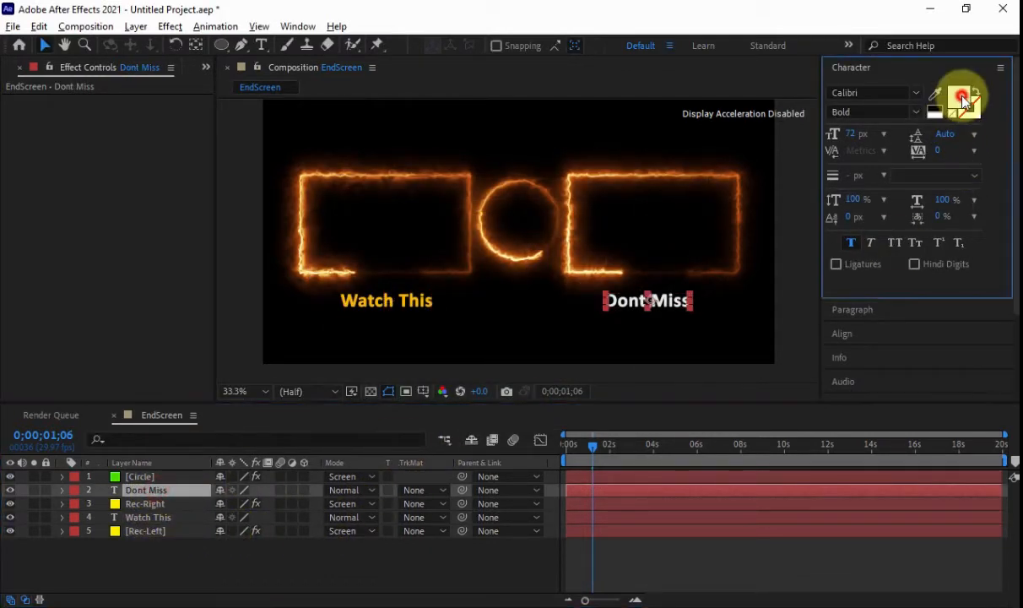
left_click_drag(543, 191, 734, 89)
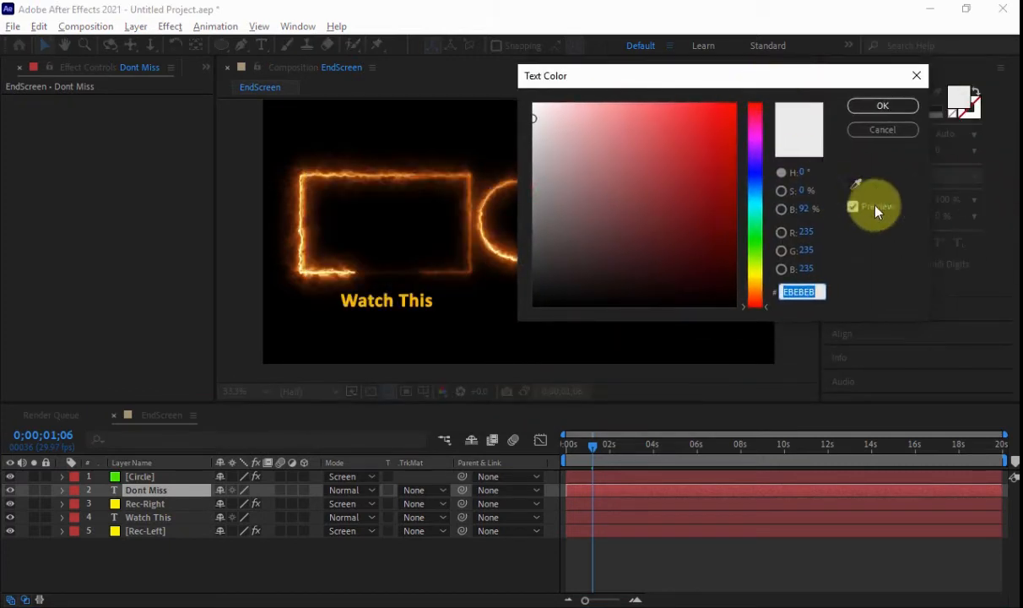
left_click(408, 293)
left_click(883, 105)
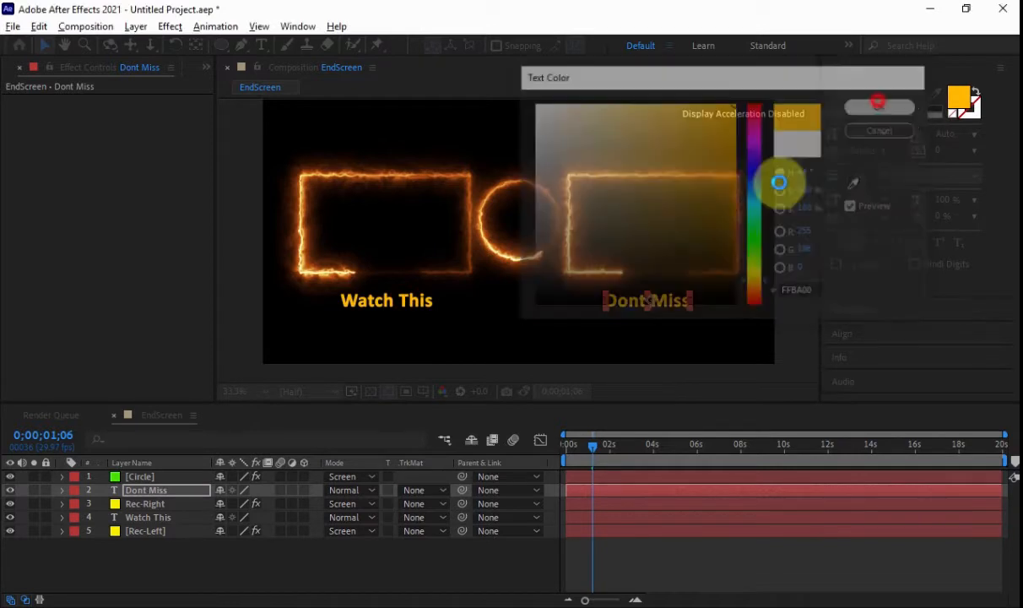
left_click(520, 560)
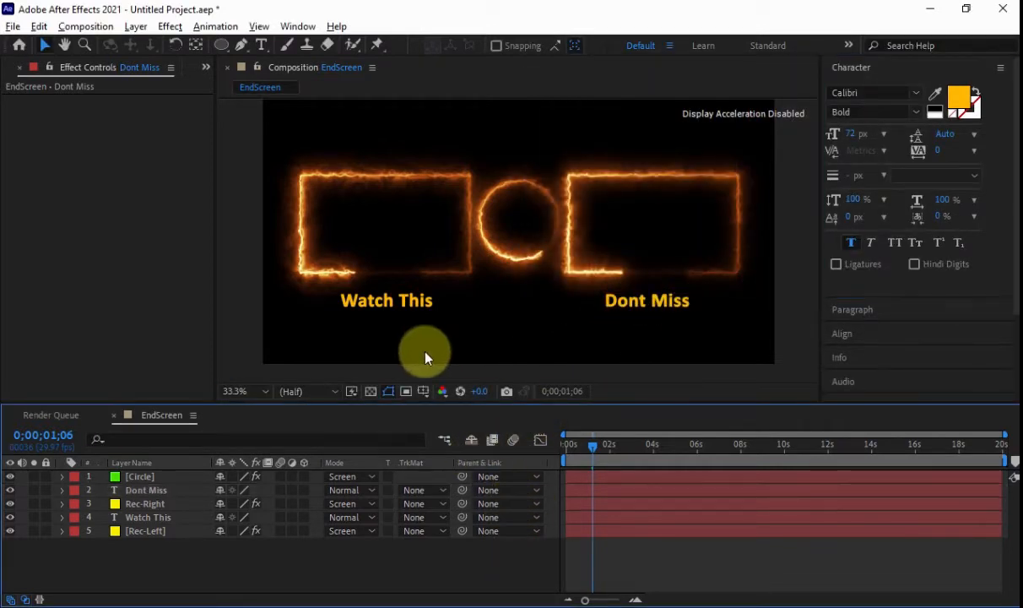
Pre-compose the "Watch This" and Rec-Left layers into a new composition named Left, moving all attributes into it
scroll(532, 304, "down", 1)
scroll(533, 304, "up", 1)
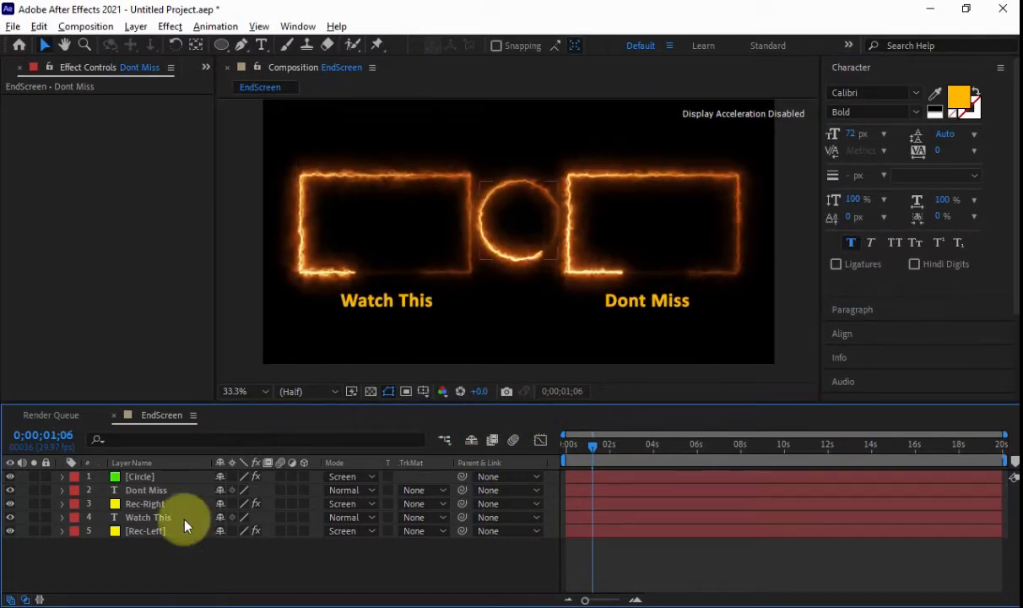
left_click(152, 518)
left_click(154, 536, "shift")
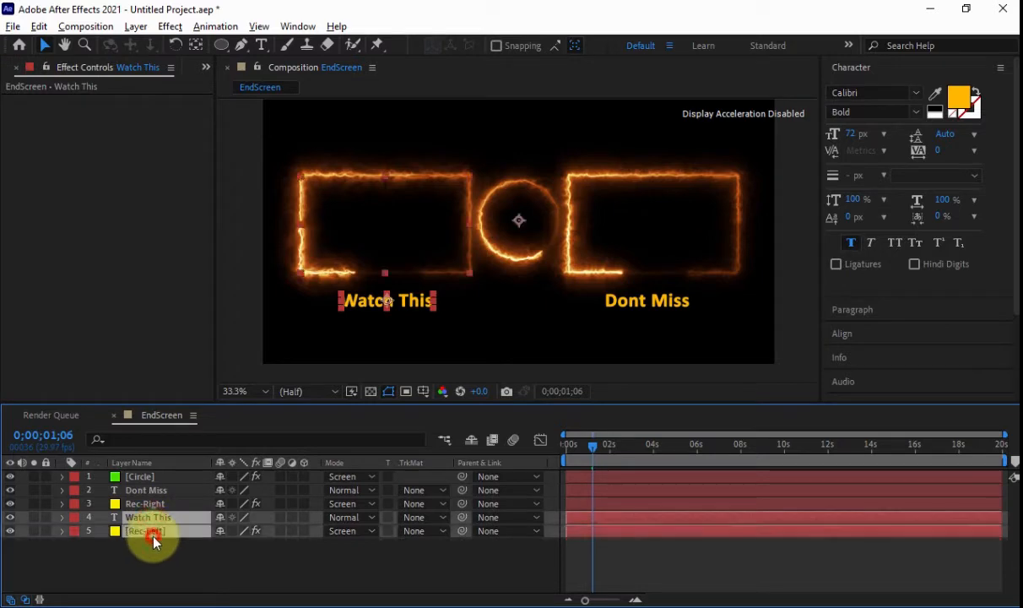
right_click(180, 496)
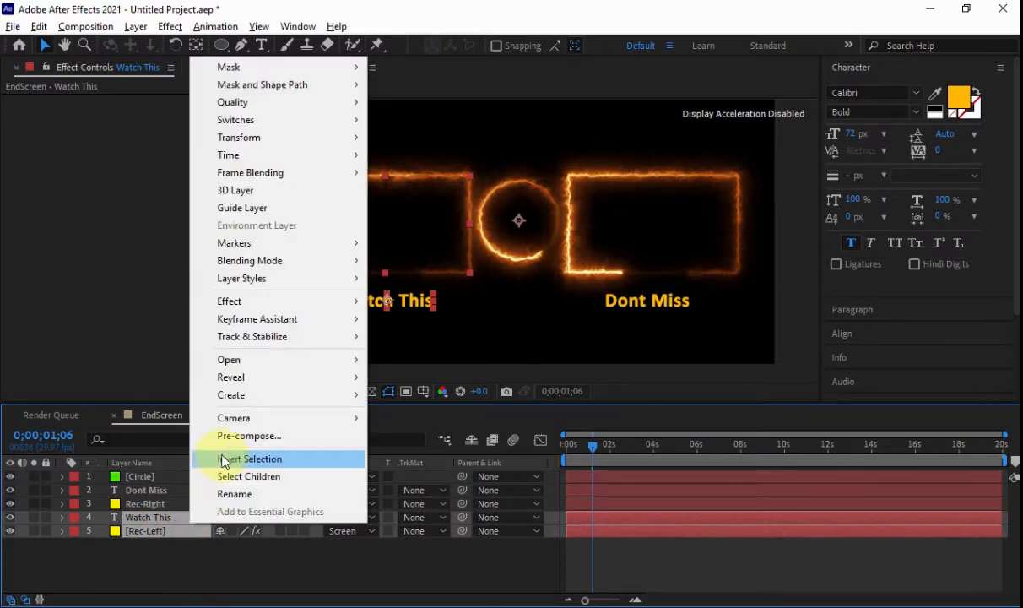
left_click(235, 431)
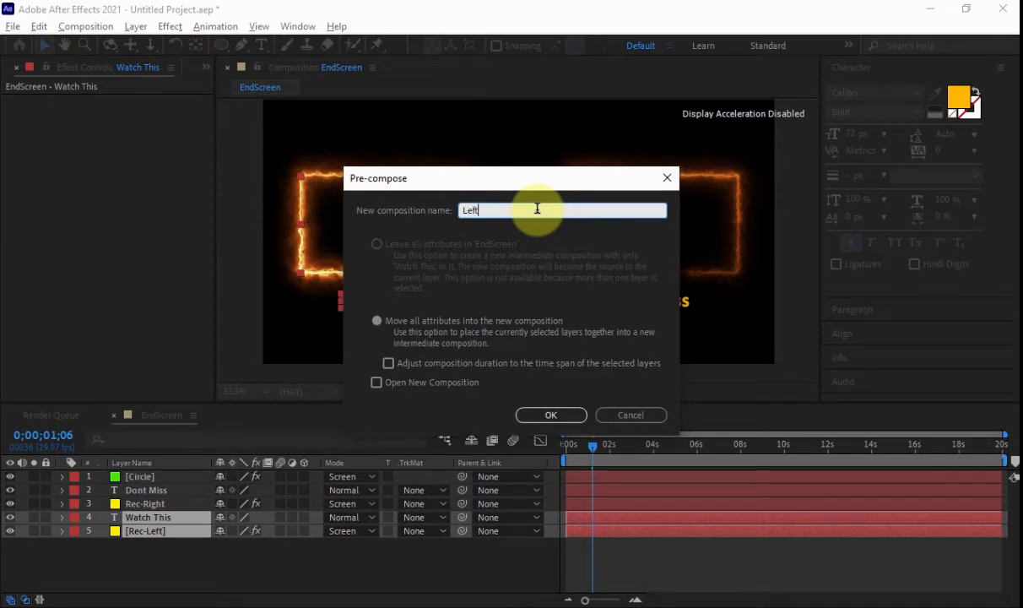
left_click(548, 414)
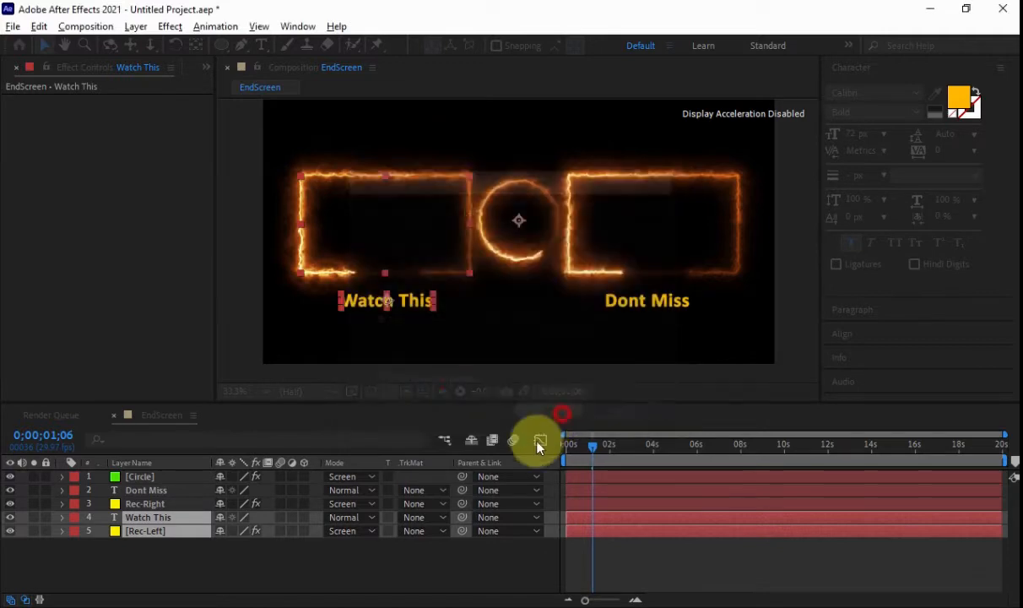
Pre-compose the "Dont Miss" and Rec-Right layers into a new composition named Right, moving all attributes into it
left_click(166, 504)
left_click(170, 493, "ctrl")
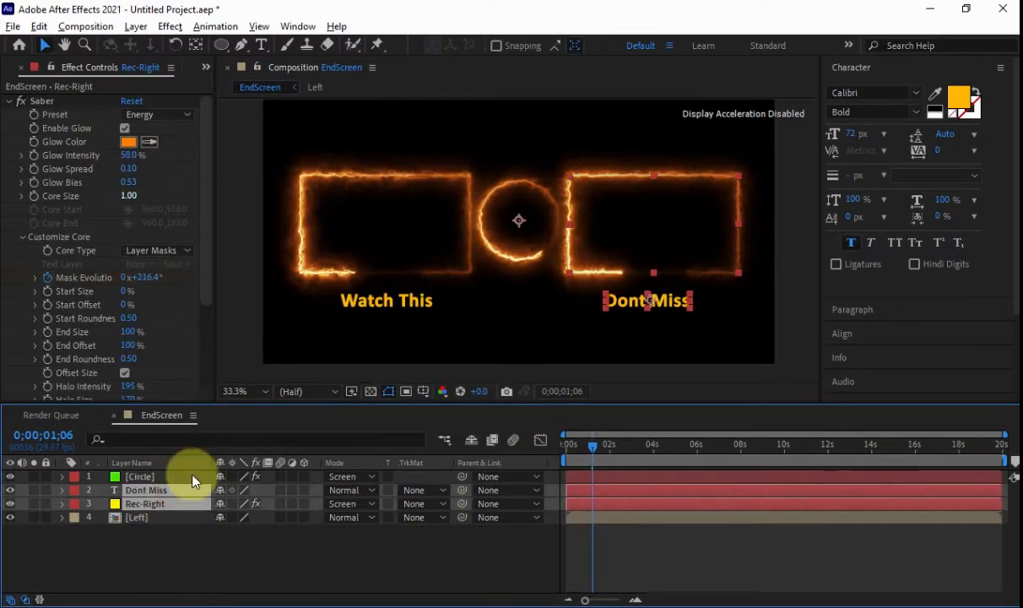
right_click(195, 501)
left_click(241, 408)
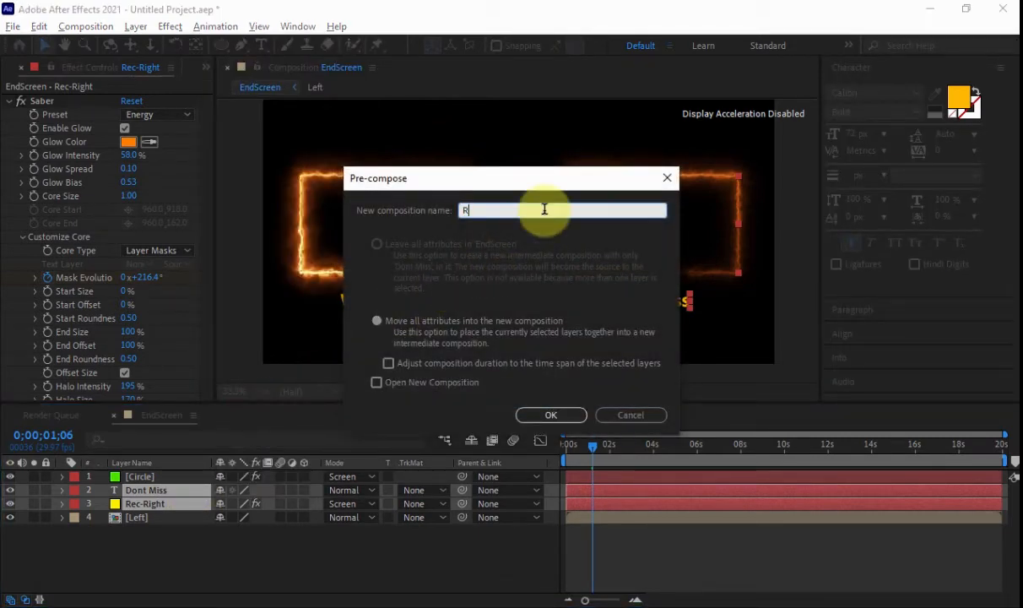
left_click(551, 414)
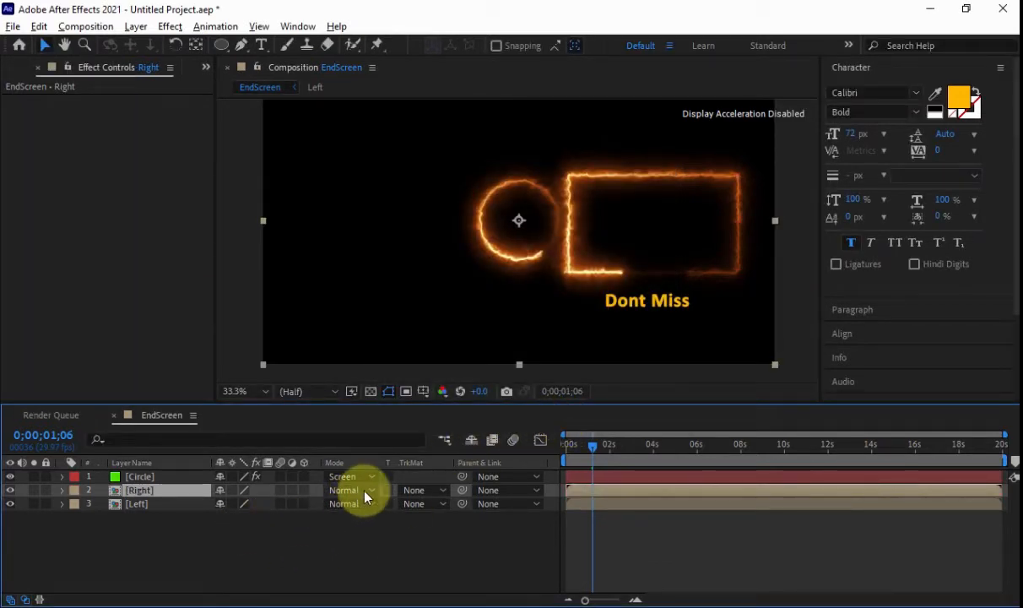
Turn on Collapse Transformations for the Right, Left and Circle layers
left_click(233, 491)
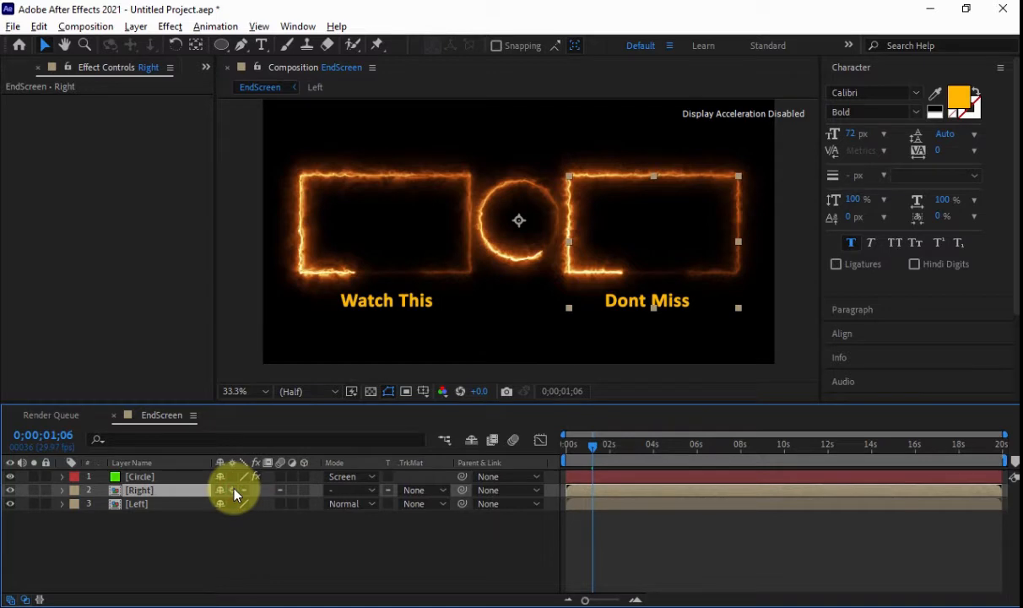
left_click(234, 503)
left_click(236, 477)
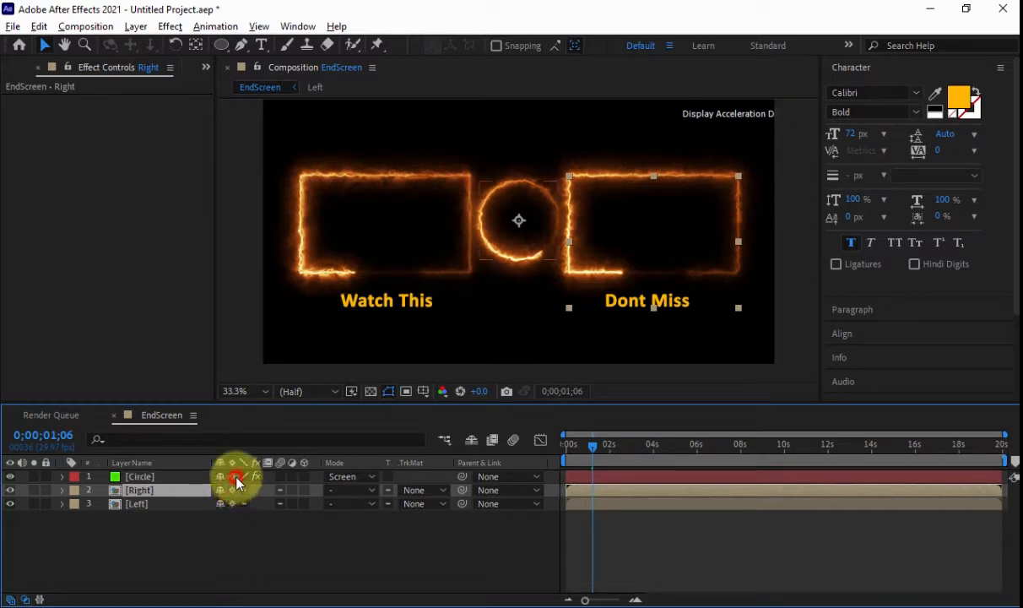
Turn on Position keyframing for the Left layer at frame 0
left_click(256, 535)
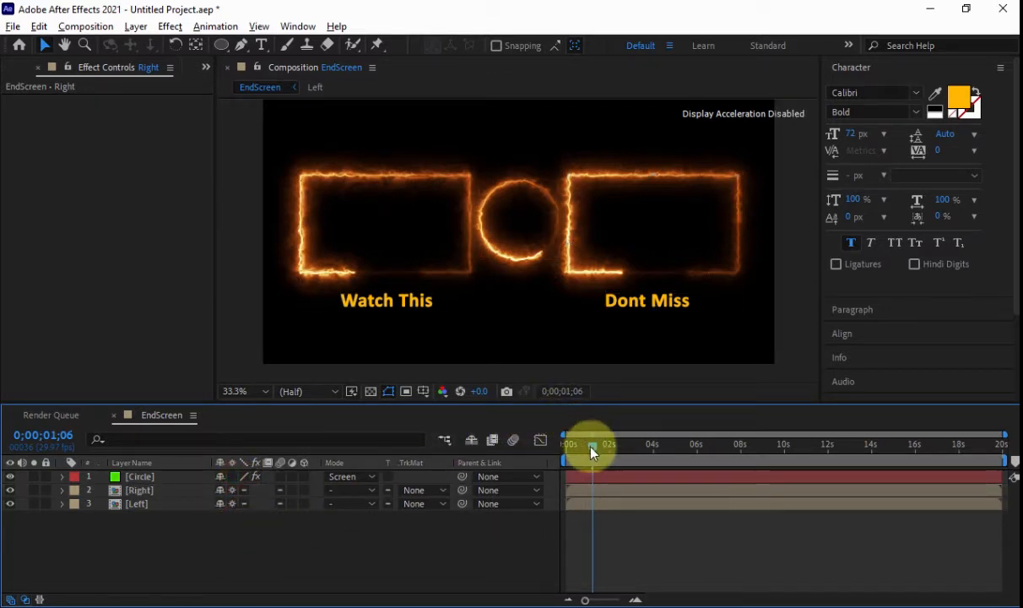
left_click_drag(591, 447, 544, 448)
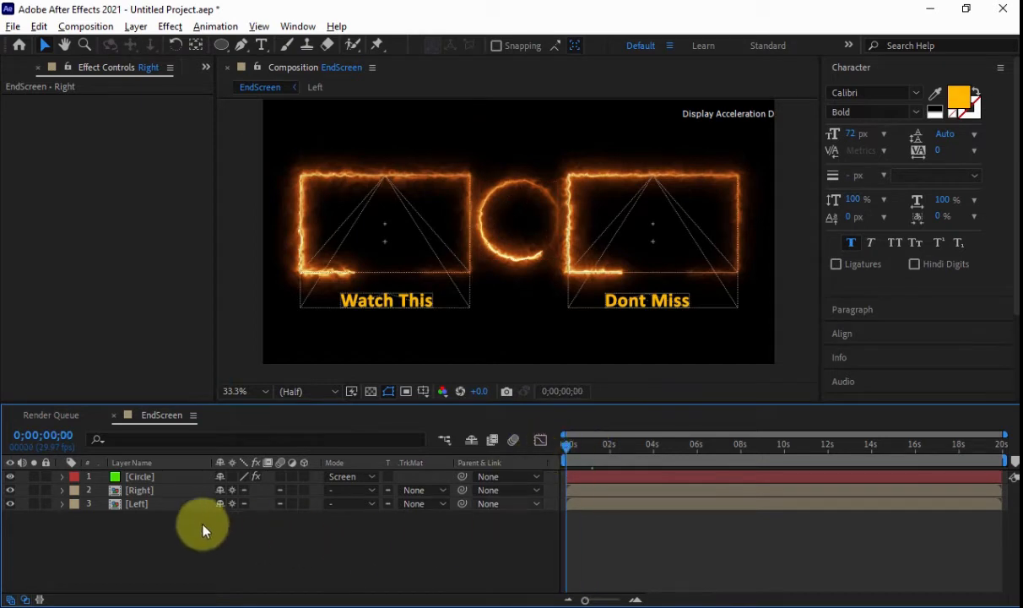
left_click(142, 504)
scroll(466, 320, "down", 2)
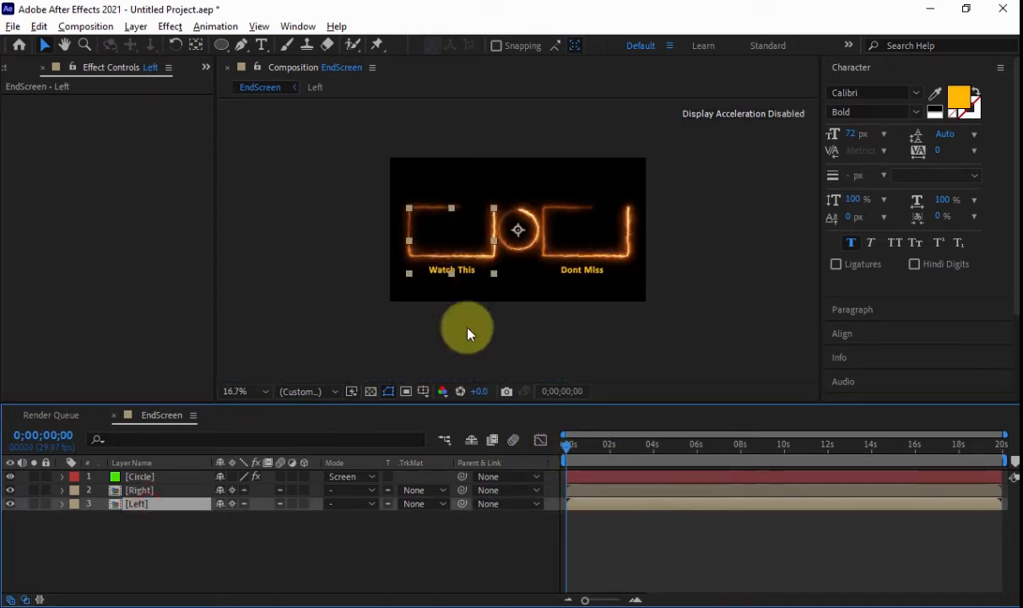
left_click(61, 504)
left_click(77, 517)
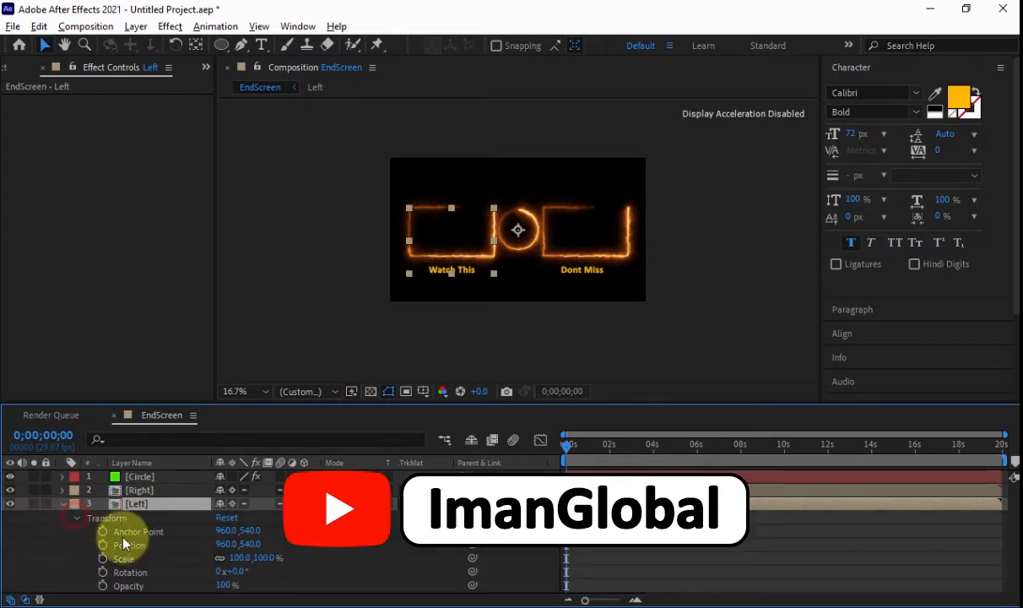
left_click(116, 547)
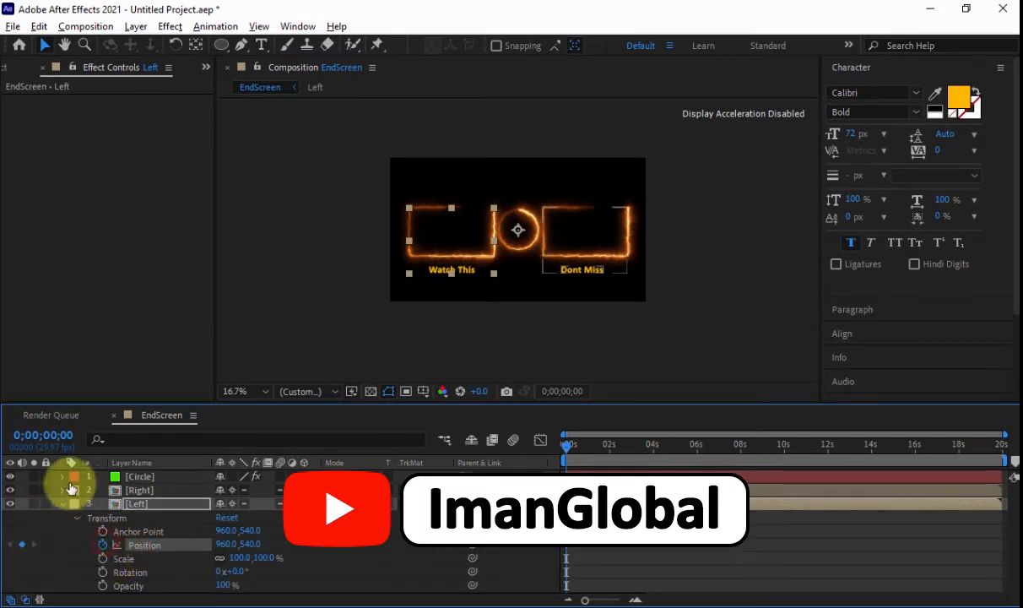
Switch the time display to frame numbers and add a second Position keyframe to the Left layer at frame 25
left_click(44, 434, "ctrl")
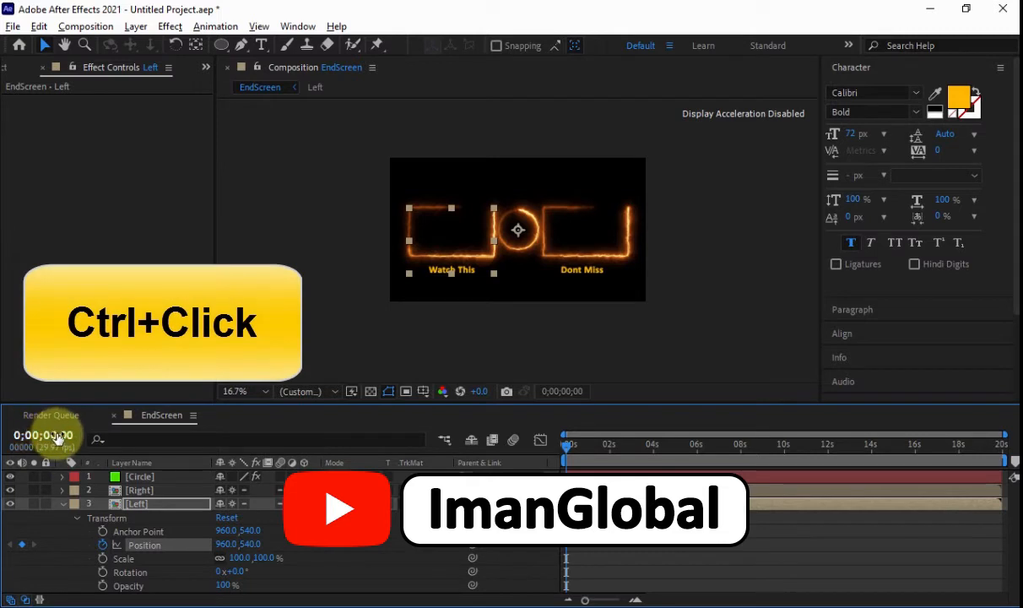
left_click(61, 436, "ctrl")
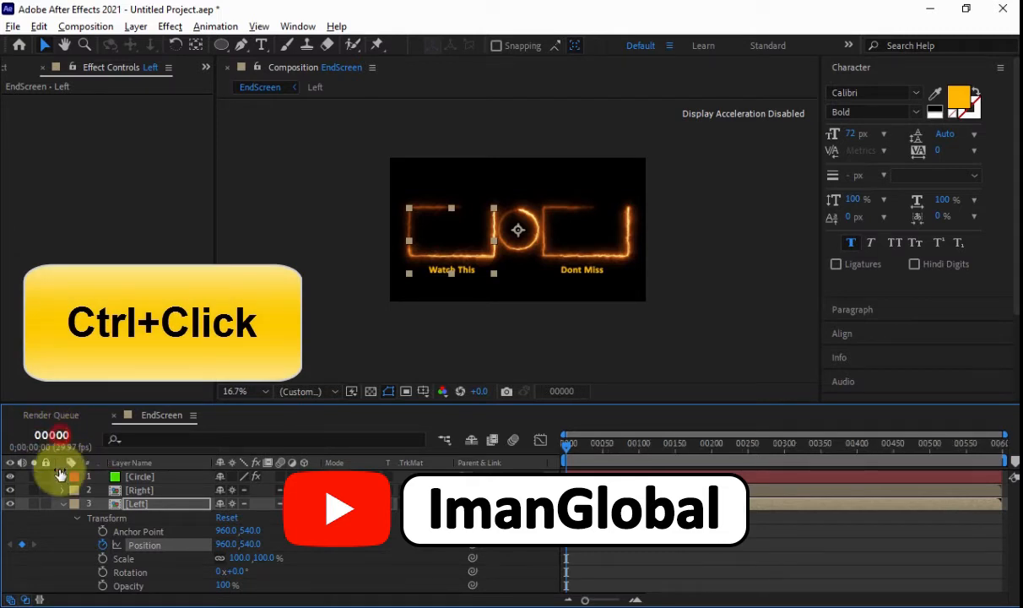
left_click(50, 434)
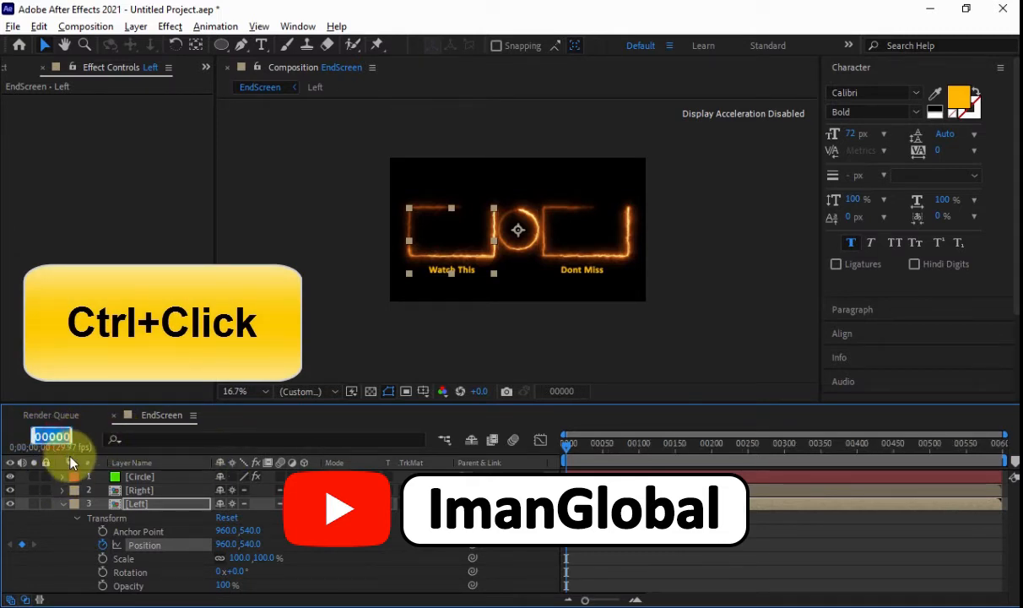
type("23")
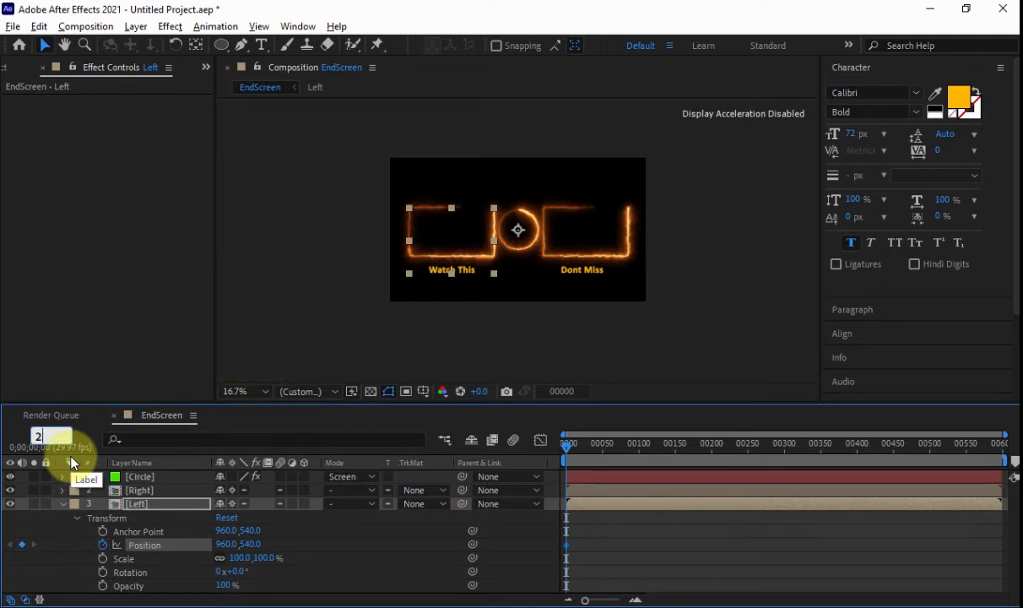
key("Return")
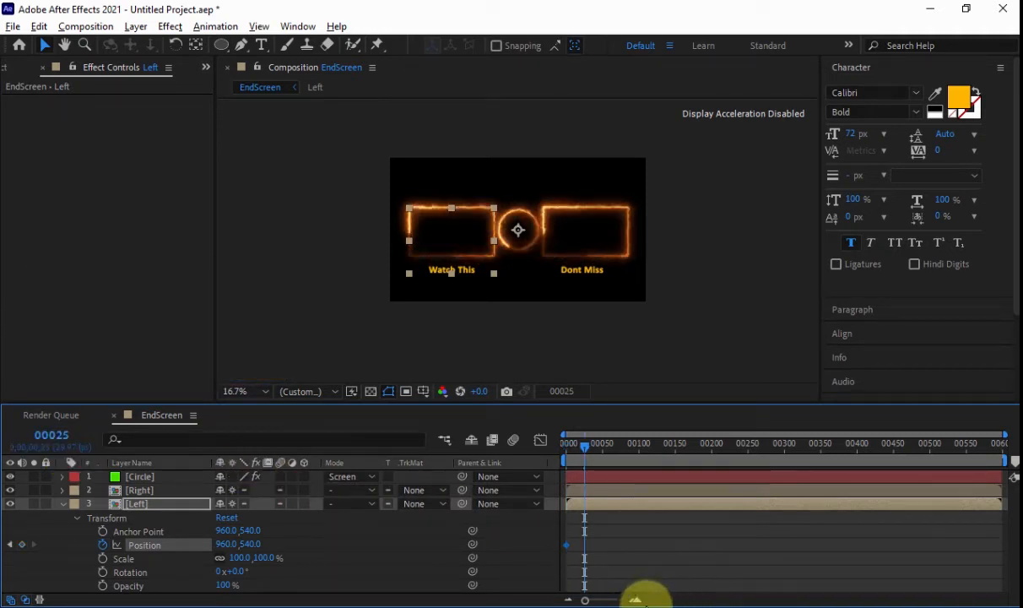
left_click(636, 599)
left_click(637, 600)
left_click_drag(669, 598, 614, 598)
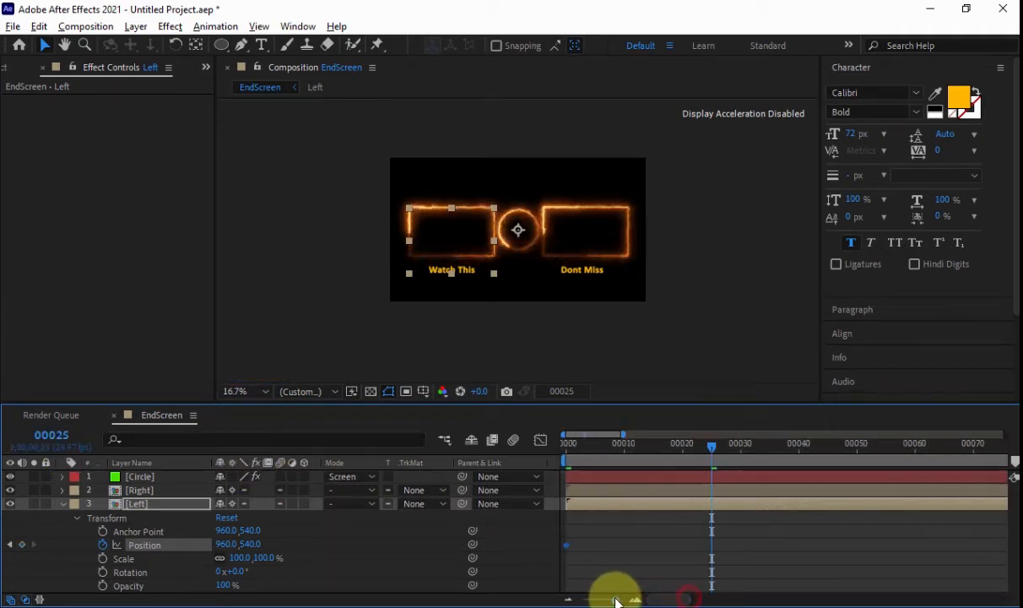
left_click(365, 548)
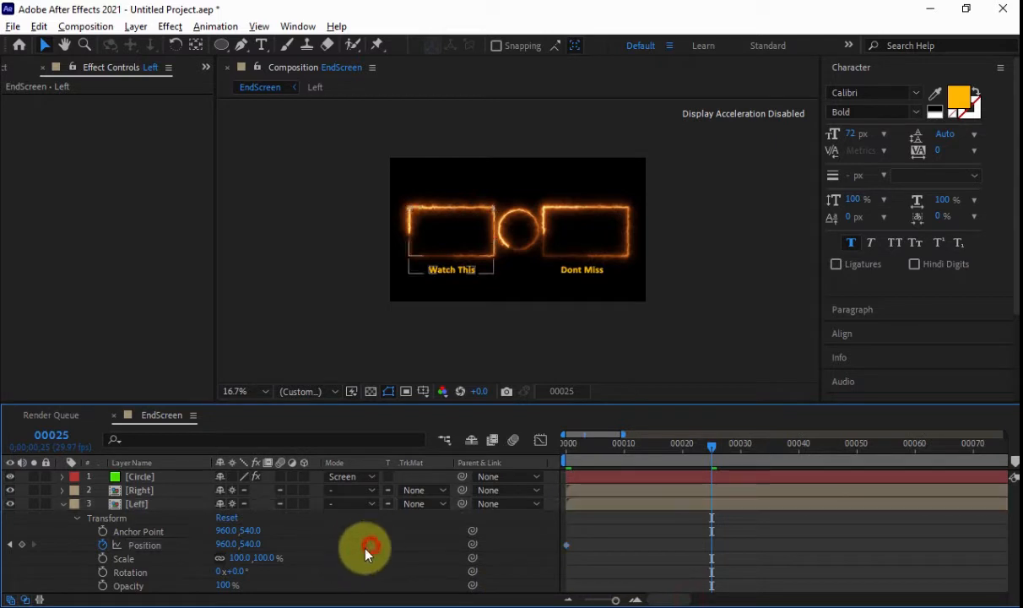
left_click(22, 545)
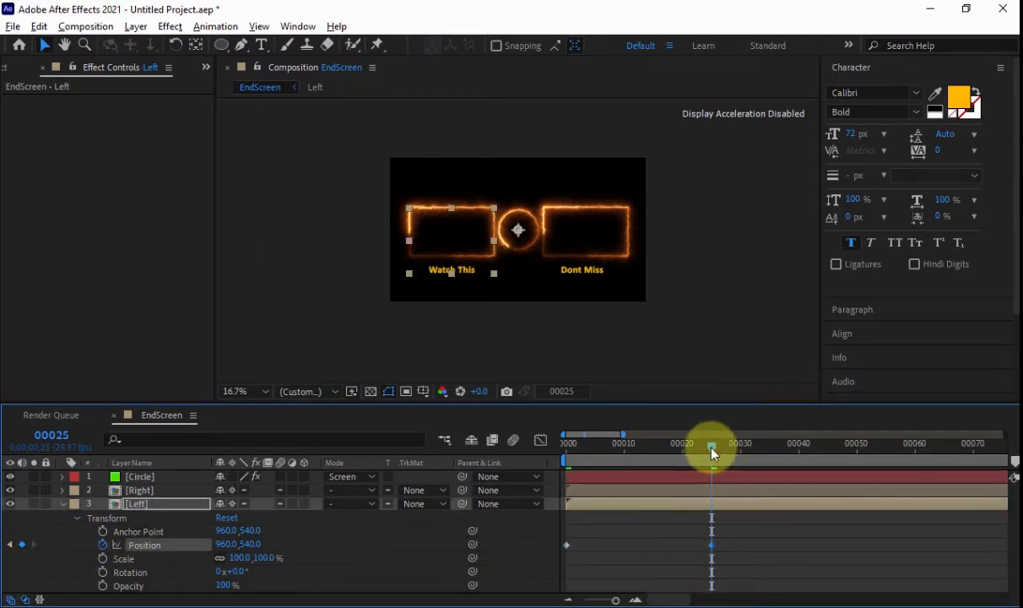
At frame 0, set the Left layer's horizontal Position to -170 so it starts outside the composition's left edge
scroll(550, 297, "up", 2)
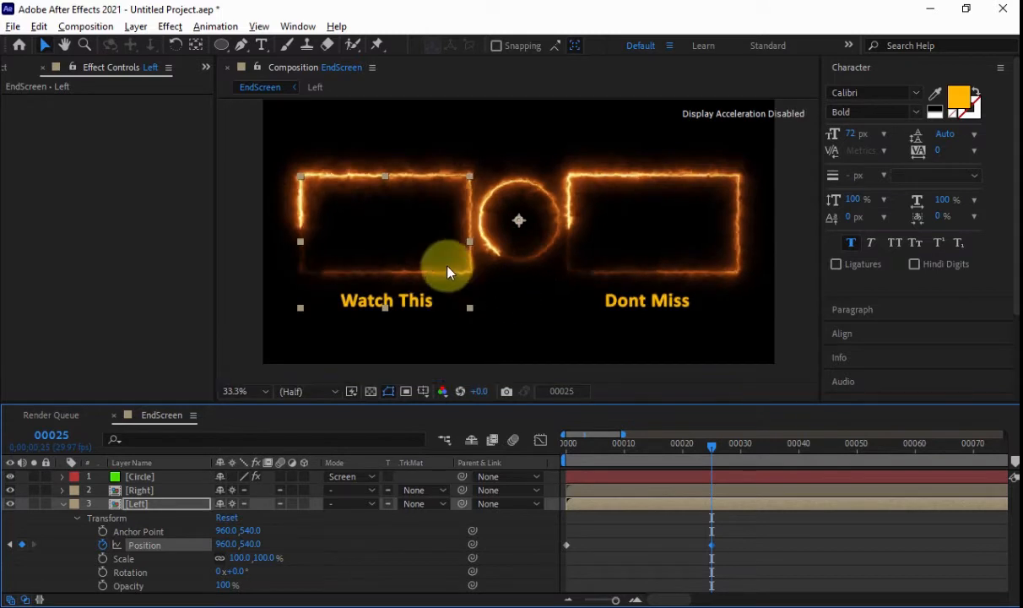
left_click_drag(448, 272, 616, 236)
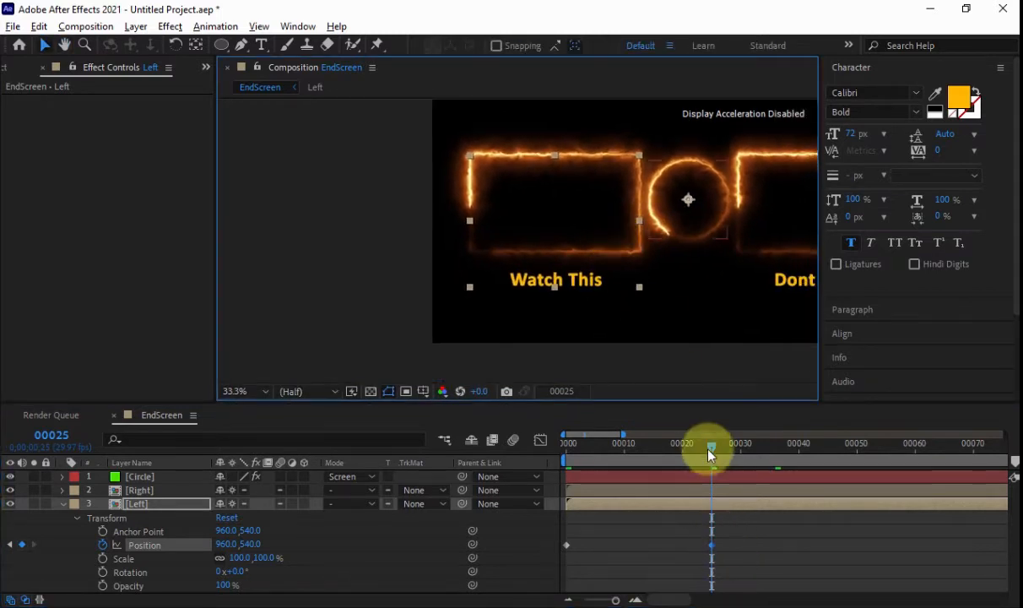
left_click_drag(699, 451, 523, 446)
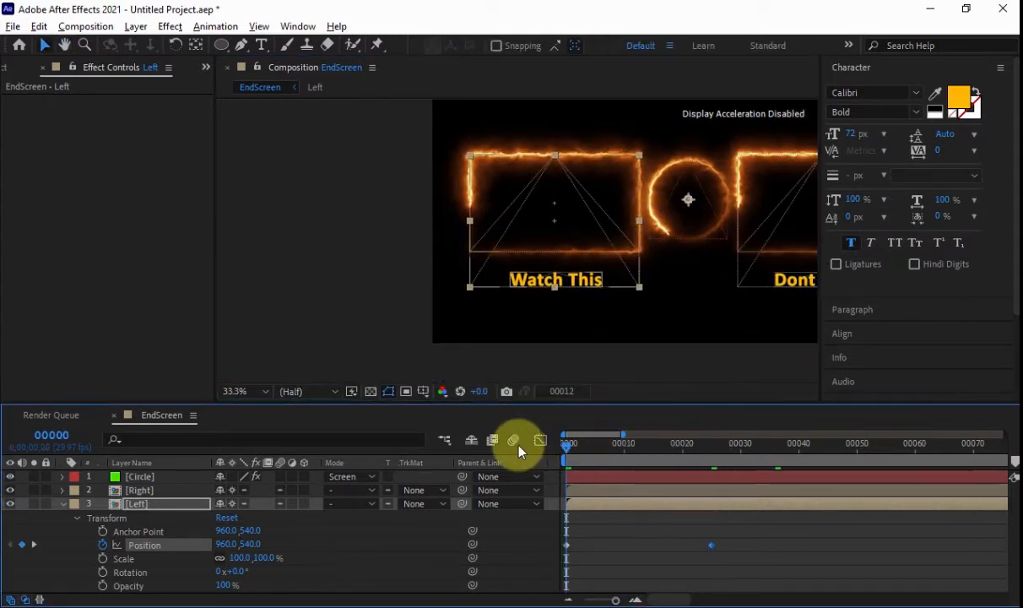
left_click(539, 547)
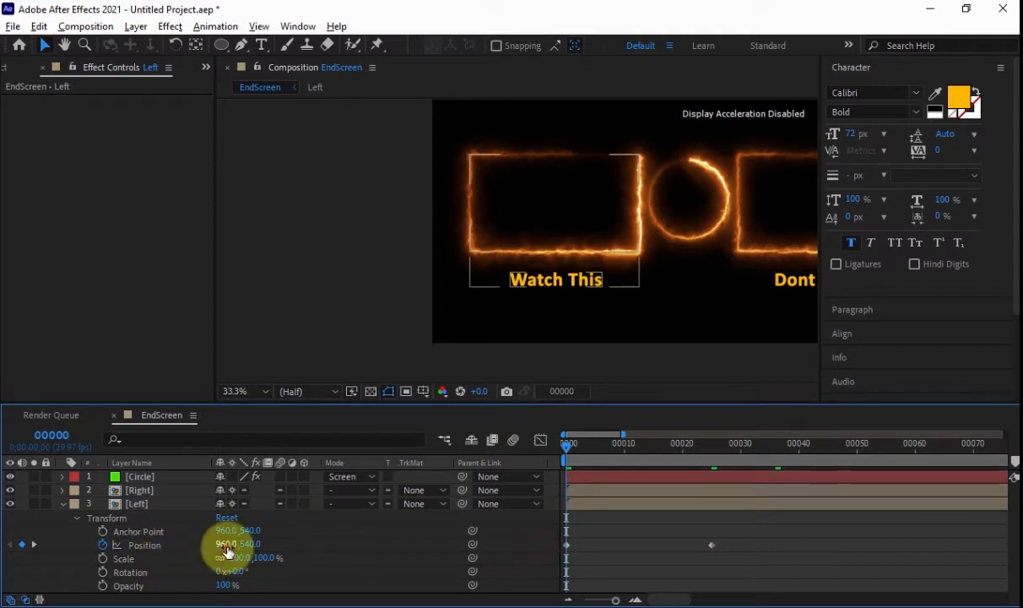
left_click_drag(227, 545, 51, 547)
scroll(451, 256, "down", 1)
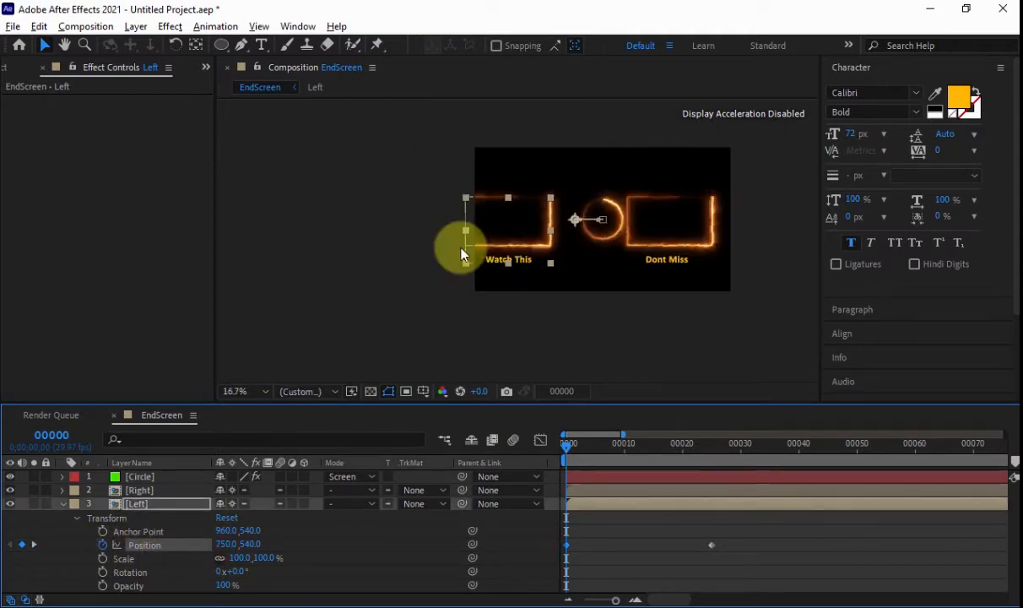
left_click_drag(230, 549, 3, 545)
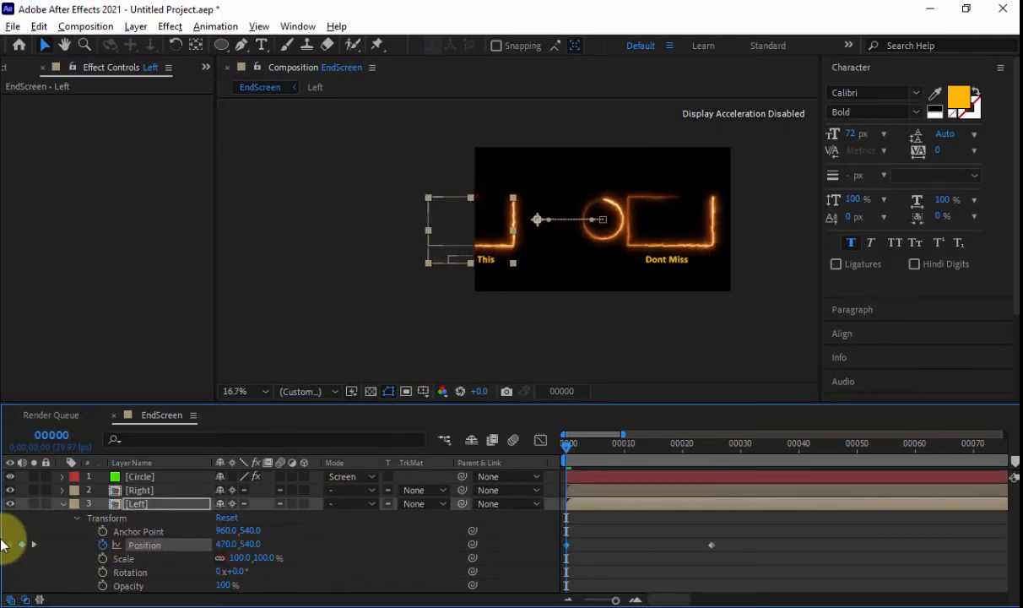
left_click(228, 546)
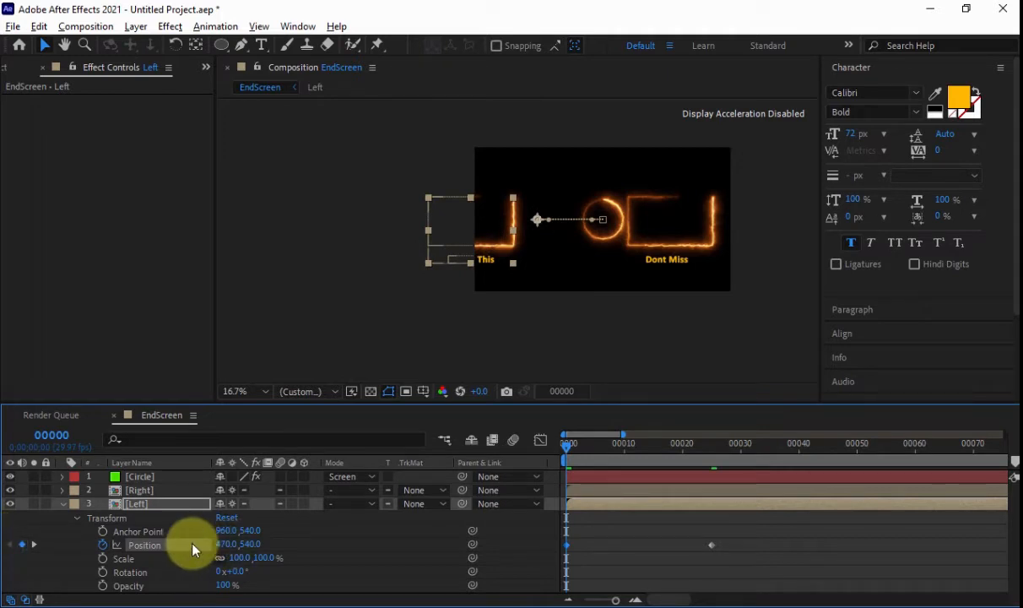
left_click_drag(228, 547, 178, 544)
Apply Easy Ease to both Position keyframes of the Left layer
left_click_drag(733, 532, 681, 550)
right_click(710, 547)
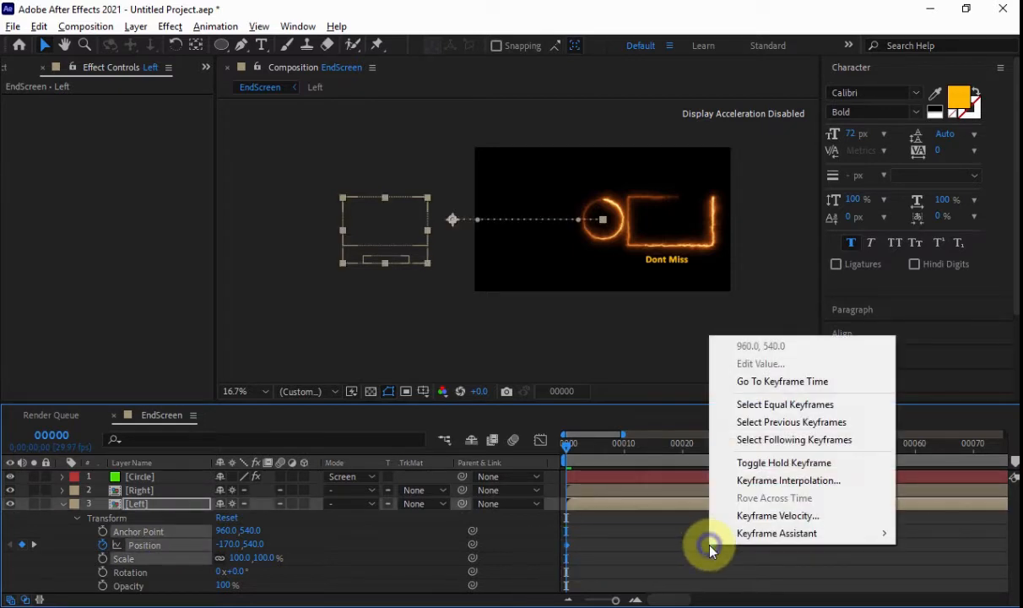
mouse_move(714, 533)
left_click(515, 429)
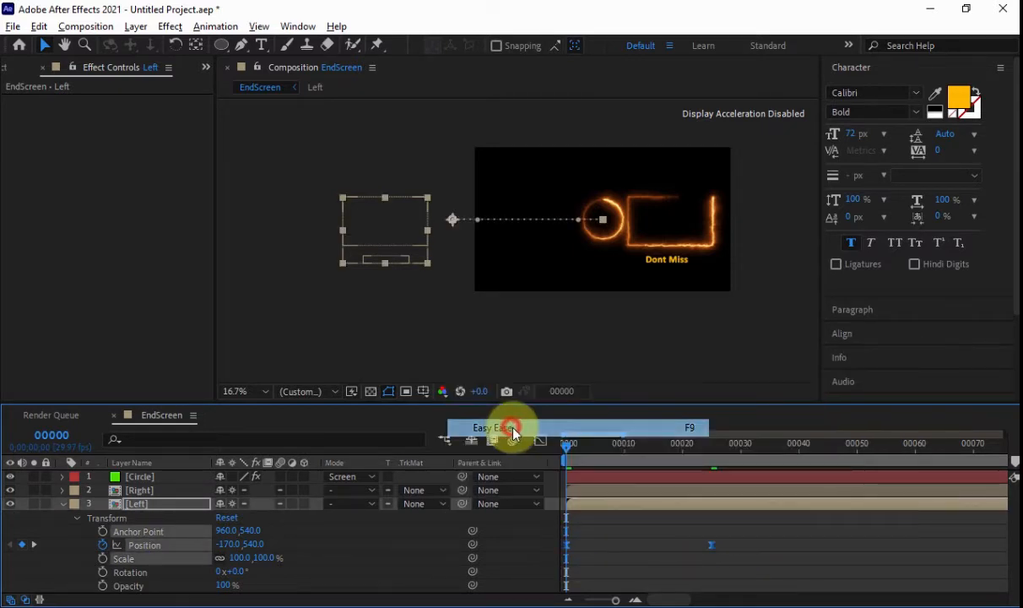
In the Left layer's Position speed graph, extend the frame 25 keyframe's incoming influence well toward the first keyframe
left_click(540, 439)
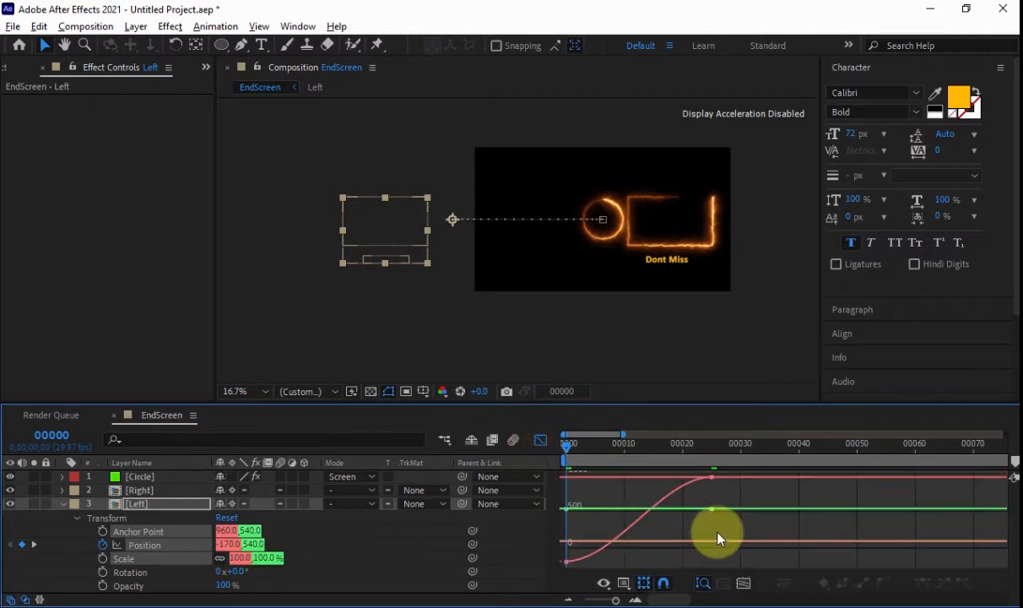
left_click(623, 584)
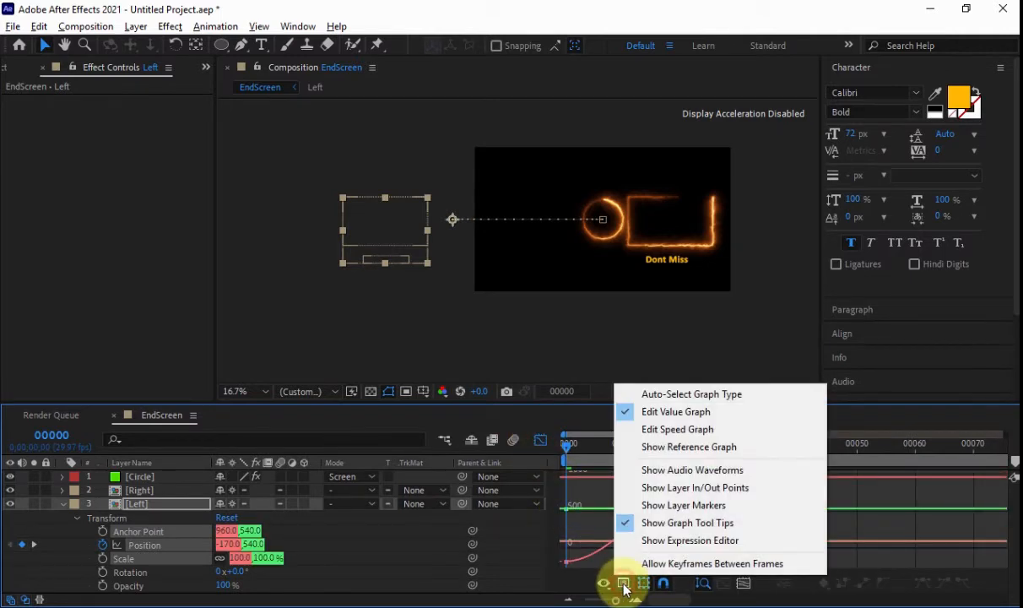
left_click(675, 429)
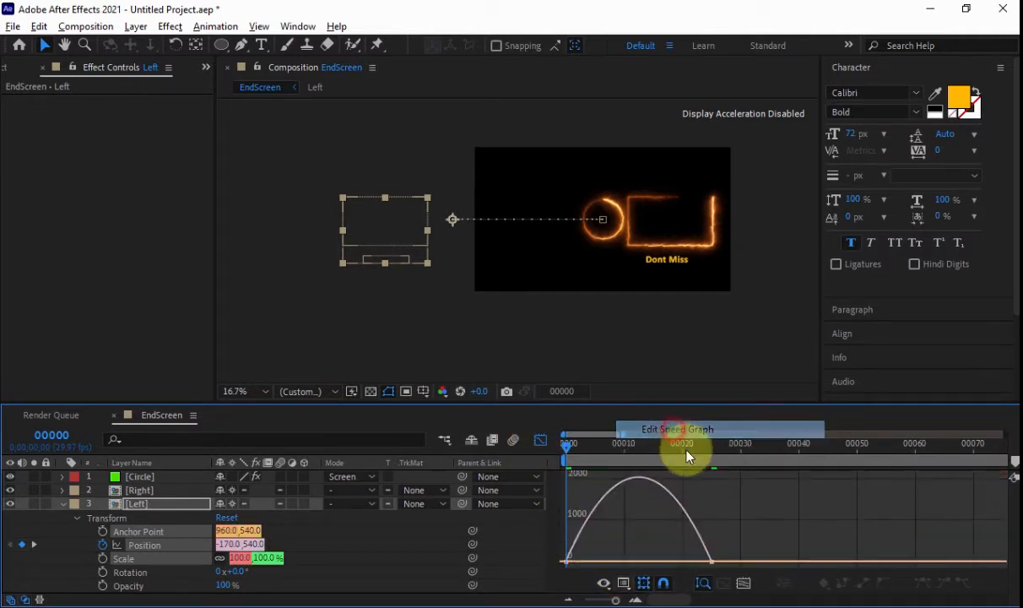
left_click(707, 562)
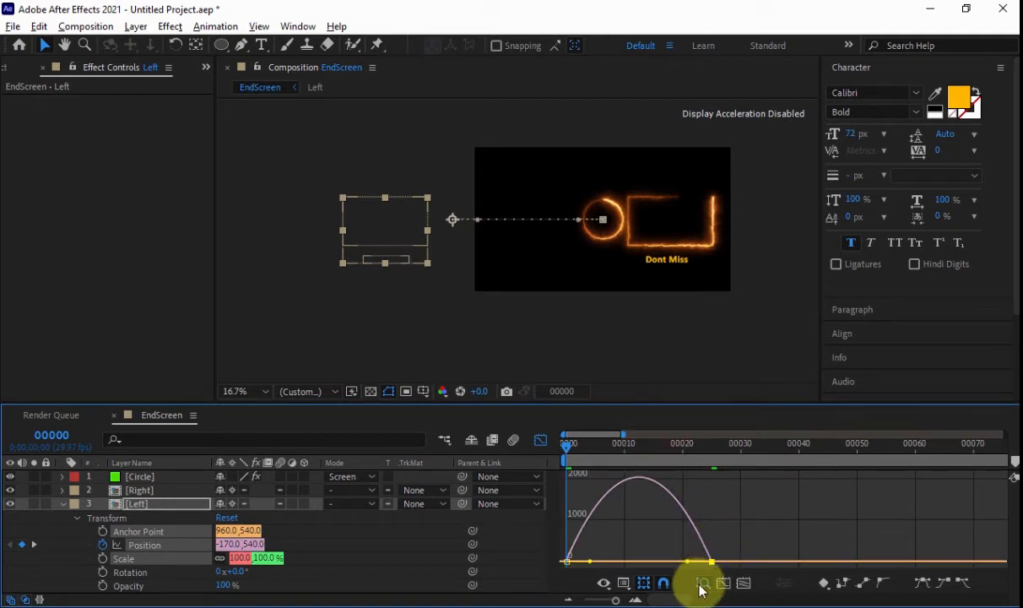
left_click_drag(688, 564, 620, 553)
left_click(541, 440)
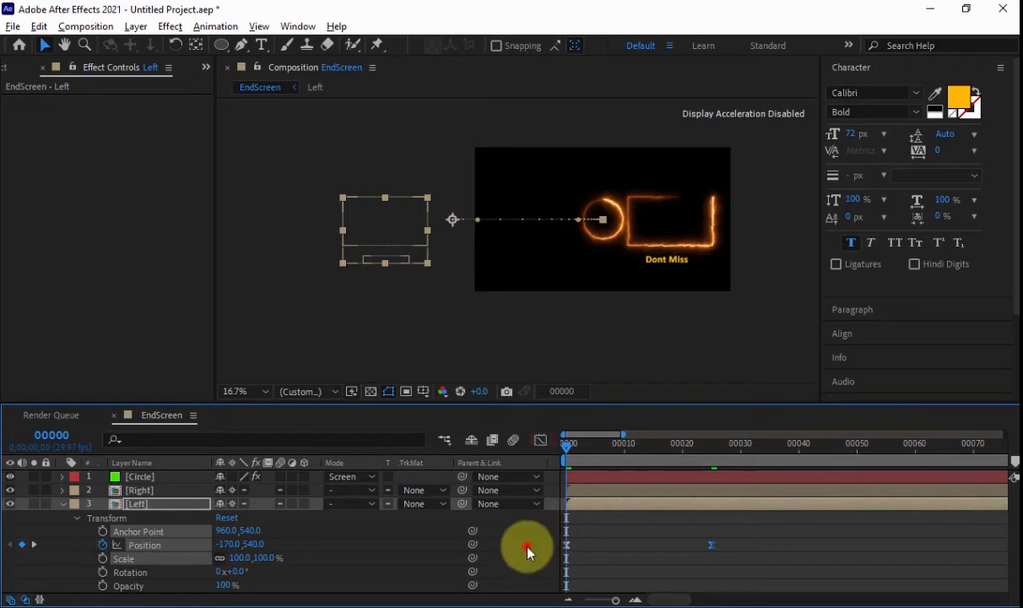
left_click(62, 503)
Add a Position keyframe to the Right layer at frame 25, holding it at its current place
left_click(139, 491)
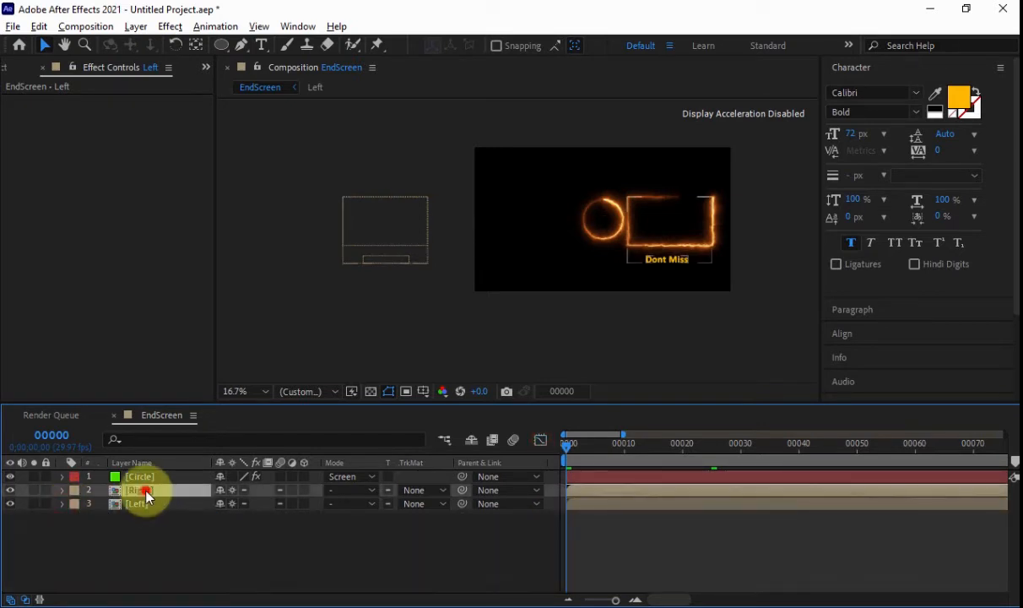
left_click(62, 490)
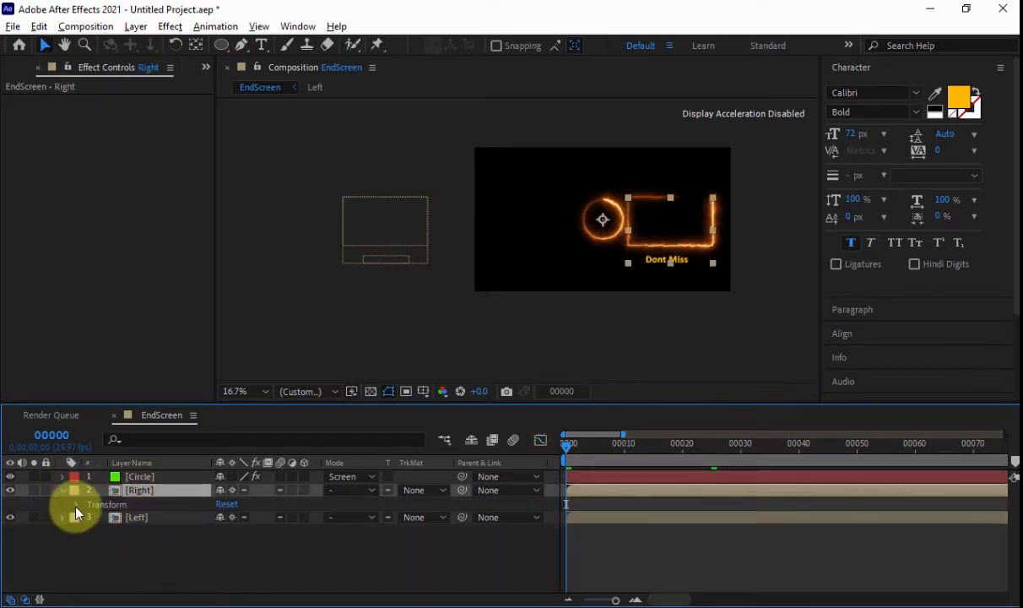
left_click(76, 504)
left_click(131, 533)
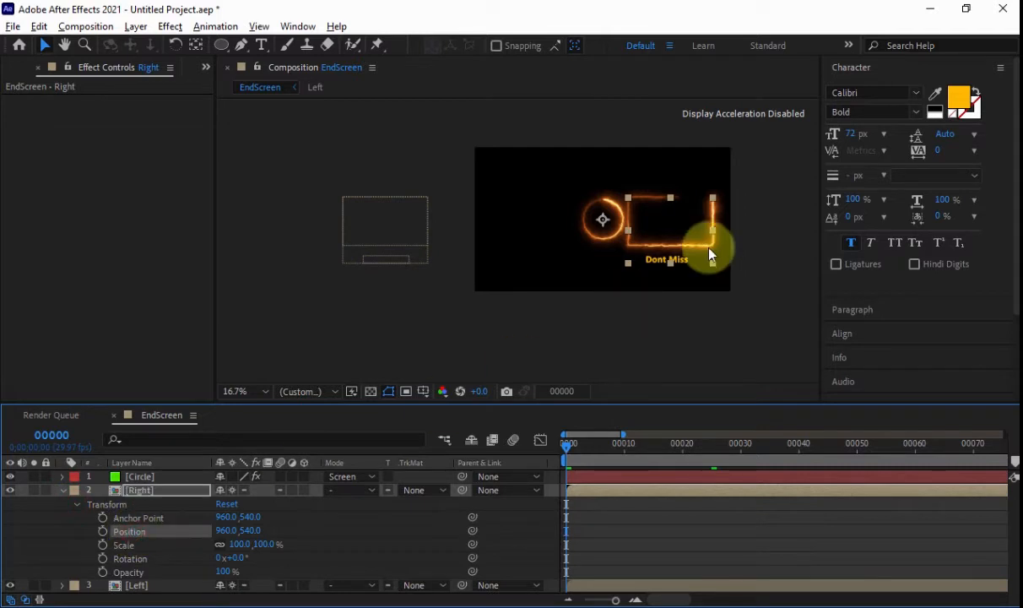
key("period")
key("space")
left_click_drag(749, 225, 441, 229)
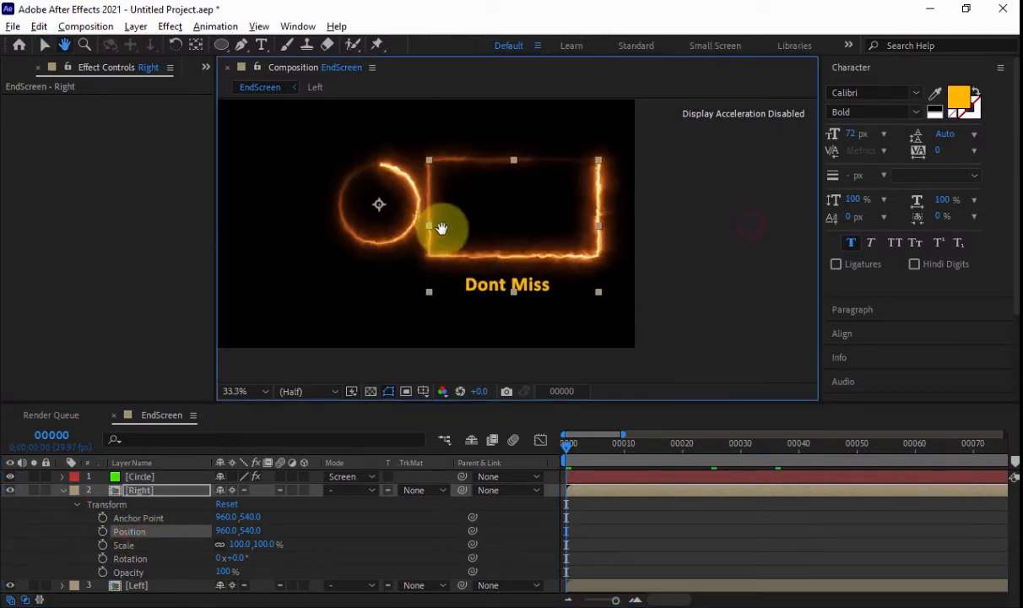
left_click(57, 434)
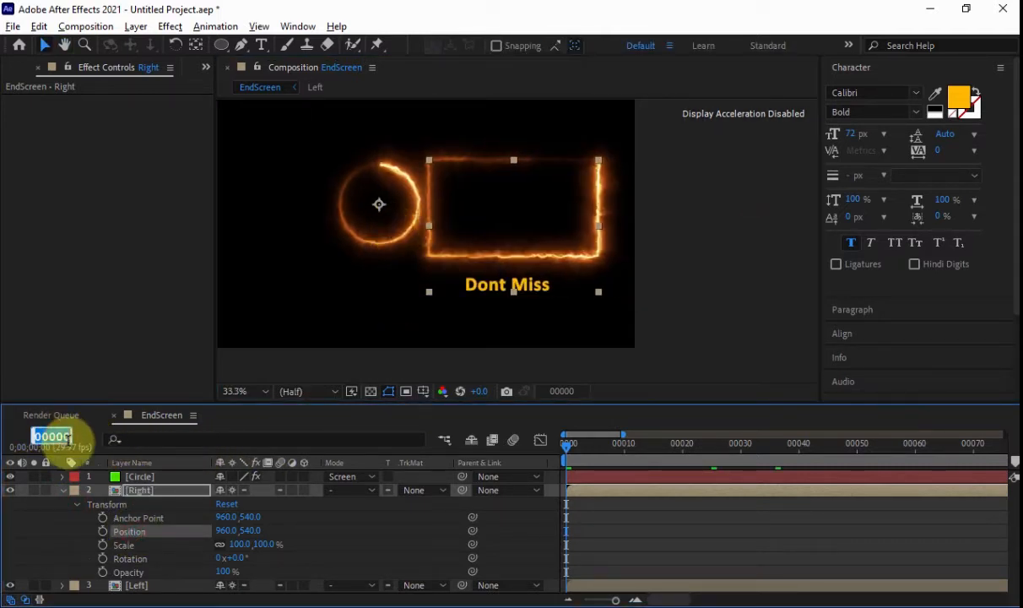
key("Return")
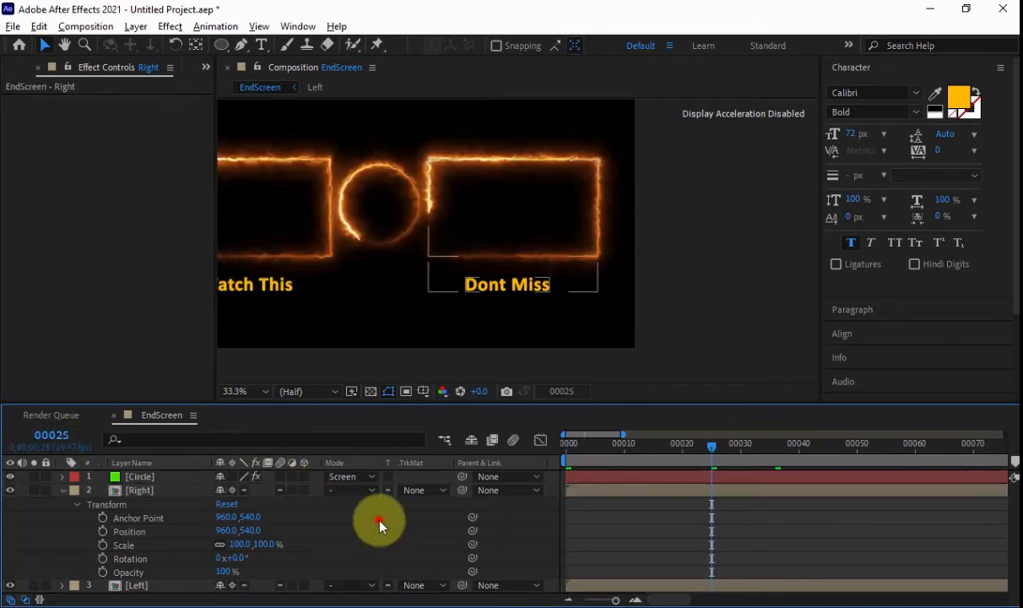
left_click(140, 532)
left_click(102, 531)
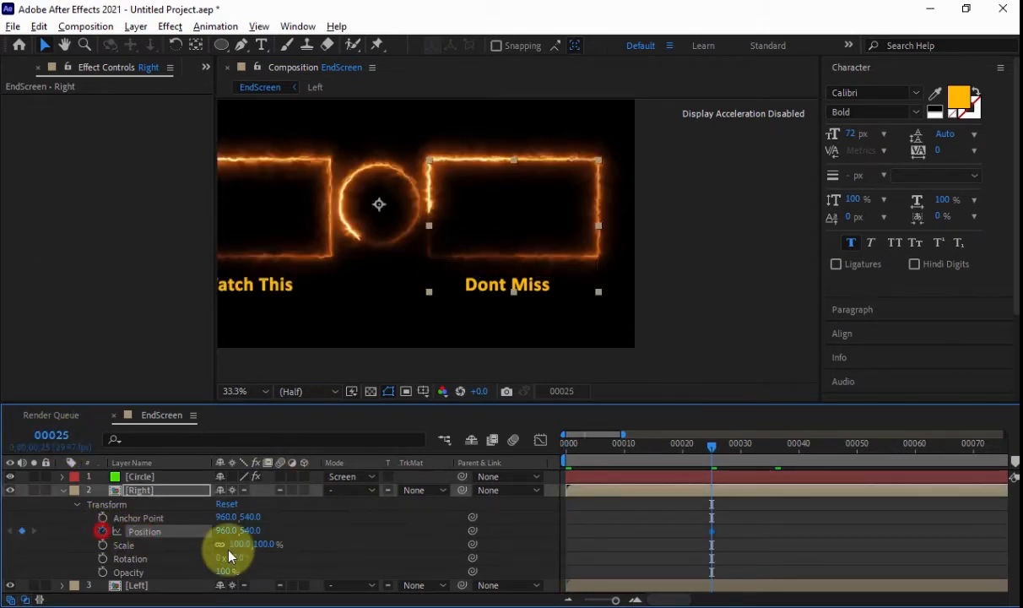
At frame 0, set the Right layer's horizontal Position to 2088 so it starts outside the composition's right edge
left_click_drag(694, 447, 523, 450)
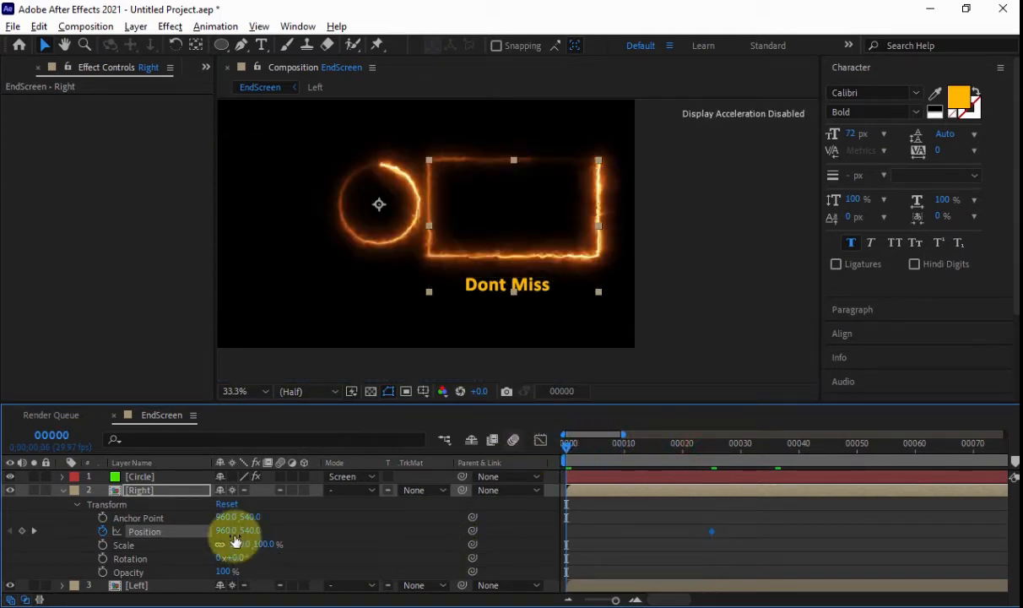
left_click_drag(224, 530, 1017, 469)
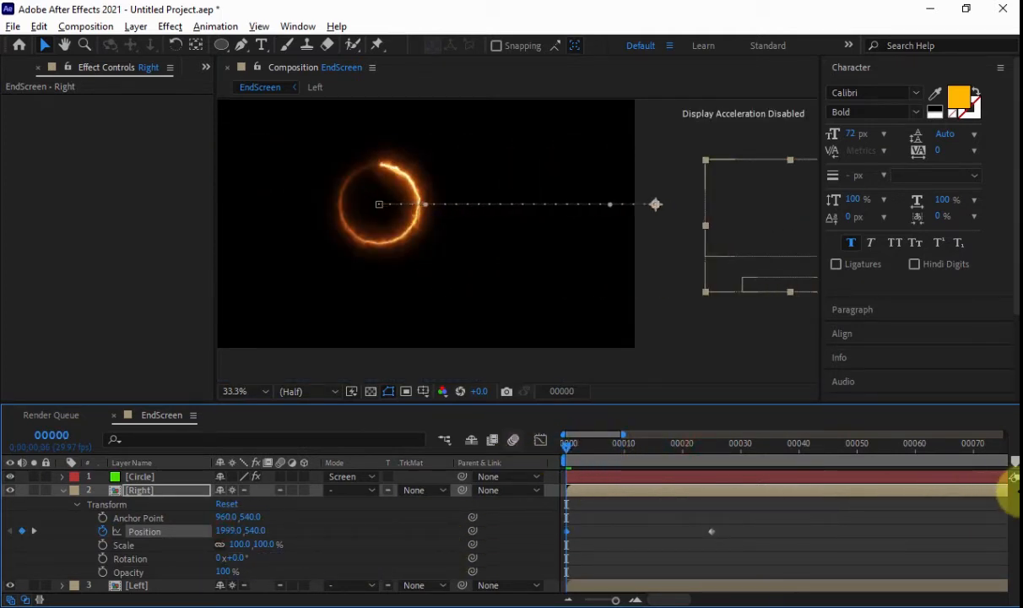
scroll(628, 267, "down", 2)
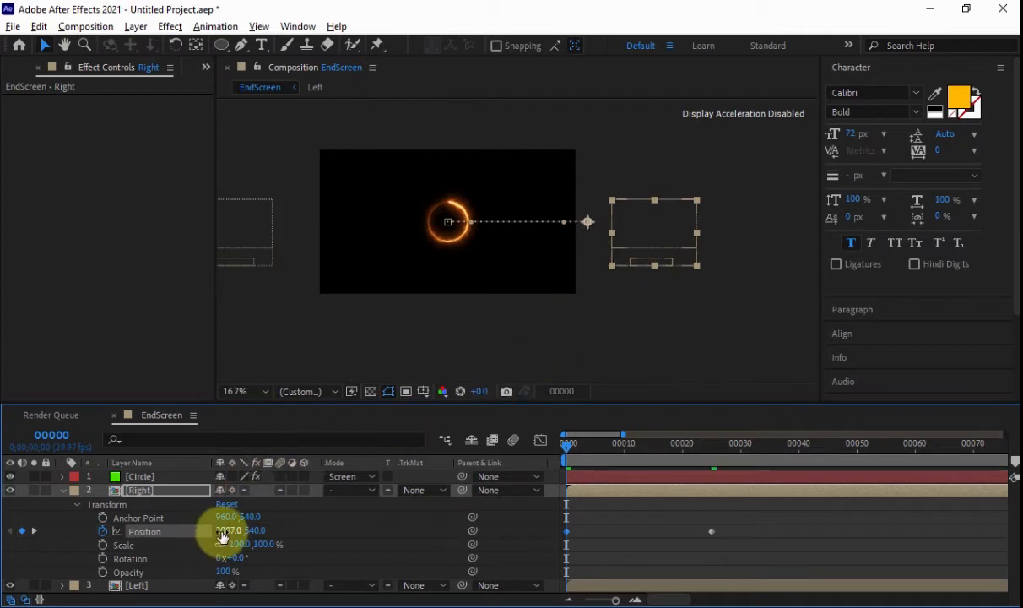
left_click_drag(222, 531, 287, 531)
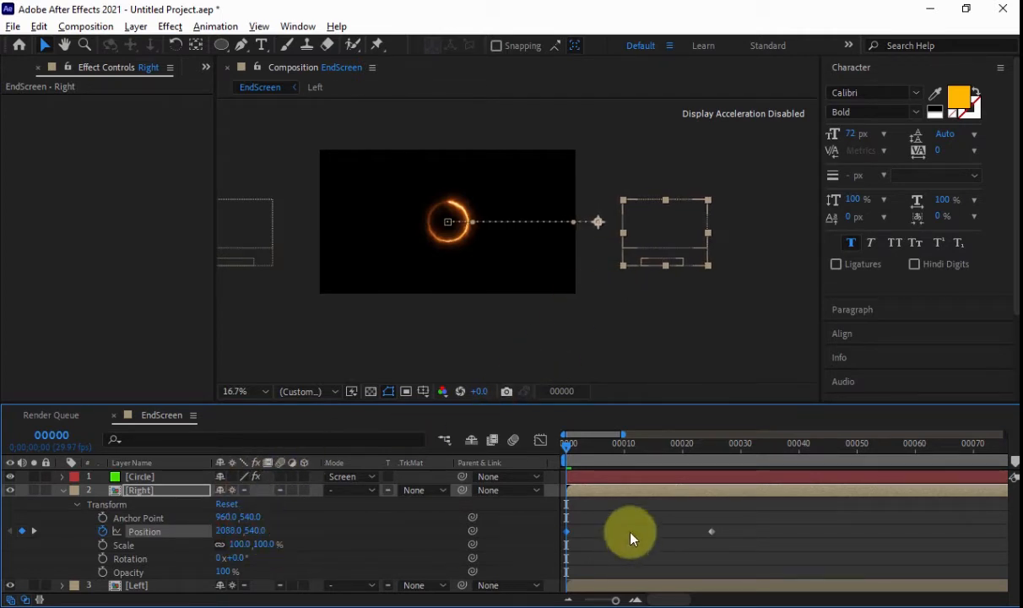
Apply Easy Ease to both Position keyframes of the Right layer
left_click_drag(524, 525, 533, 548)
right_click(711, 534)
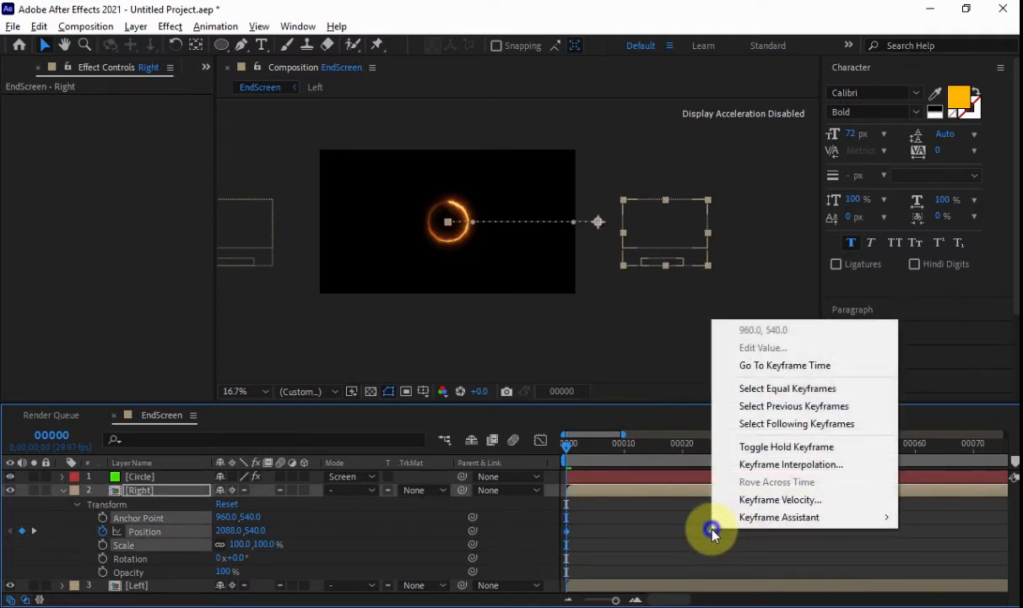
mouse_move(776, 517)
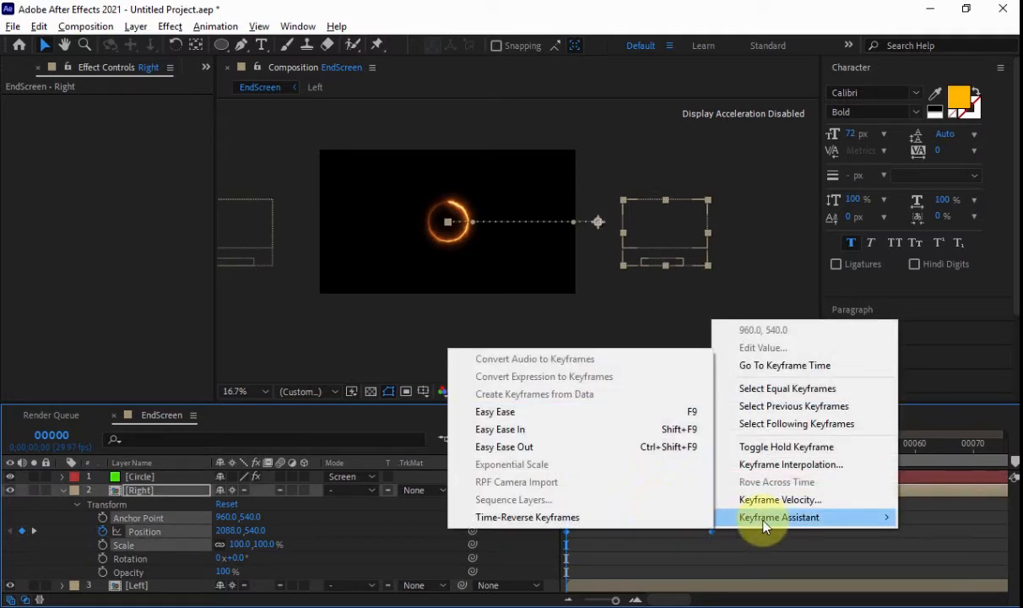
left_click(539, 411)
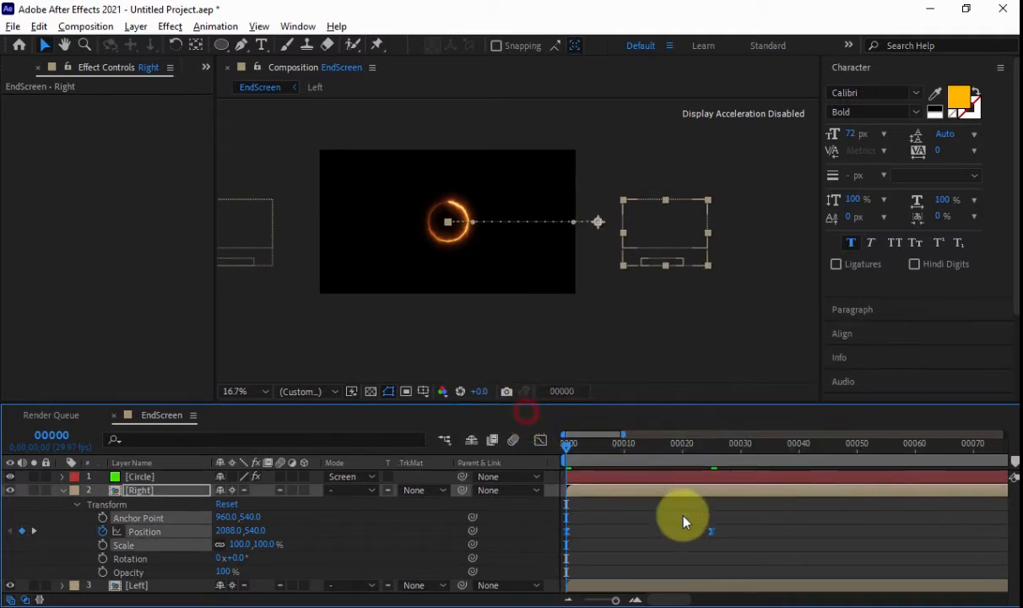
In the Right layer's Position speed graph, extend the frame 25 keyframe's incoming influence well toward the first keyframe
left_click(541, 440)
left_click_drag(736, 534, 578, 555)
left_click(541, 440)
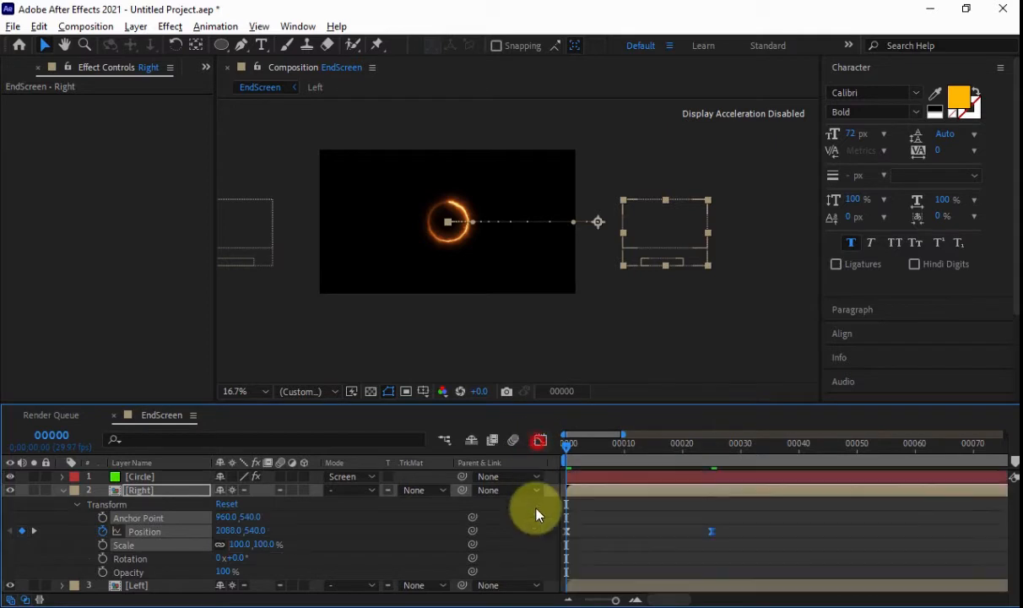
left_click(537, 522)
left_click(62, 490)
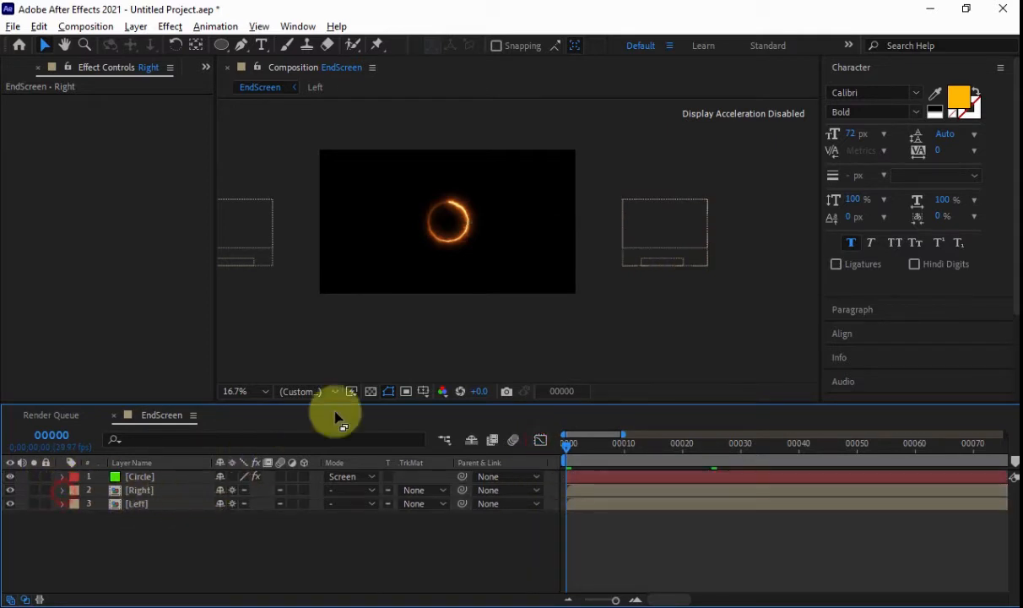
Scrub through the opening frames to check both side frames sliding in, and fit the composition to the viewer
left_click_drag(584, 445, 687, 448)
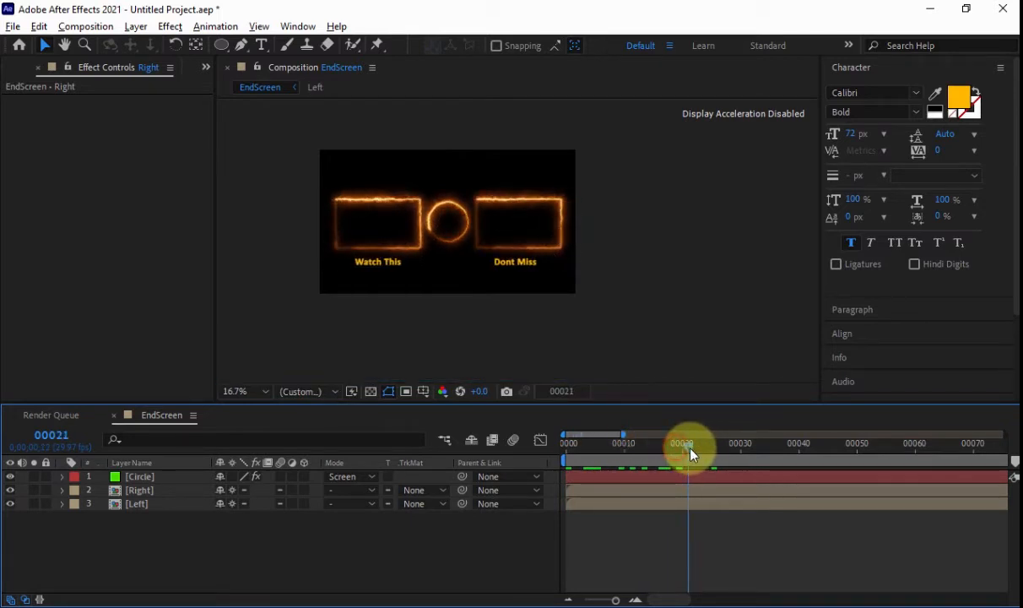
left_click(258, 394)
left_click(253, 99)
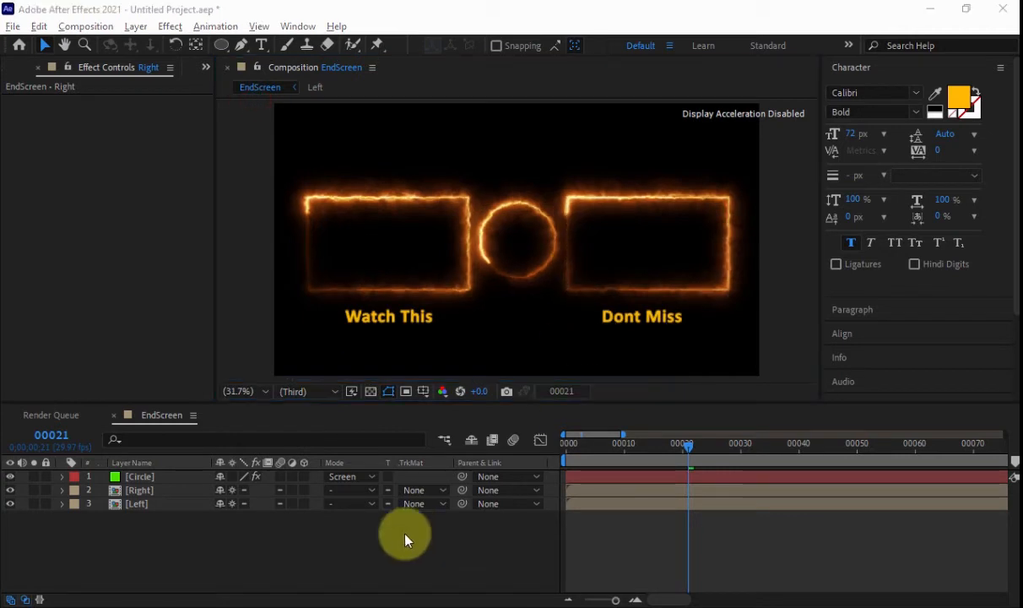
Add a Scale keyframe to the Circle layer at frame 25, holding it at 100%
left_click(136, 477)
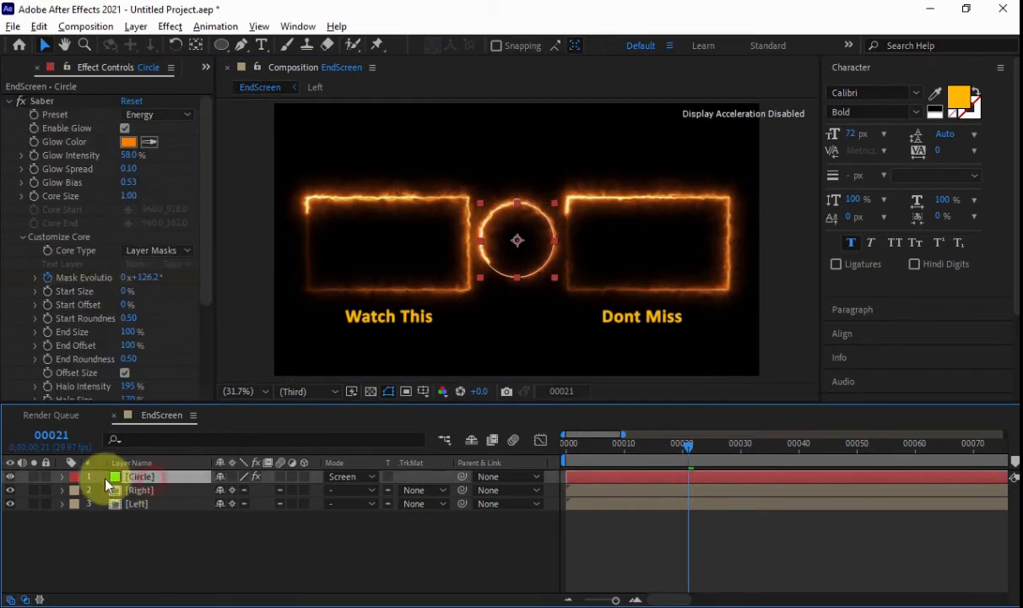
left_click(62, 477)
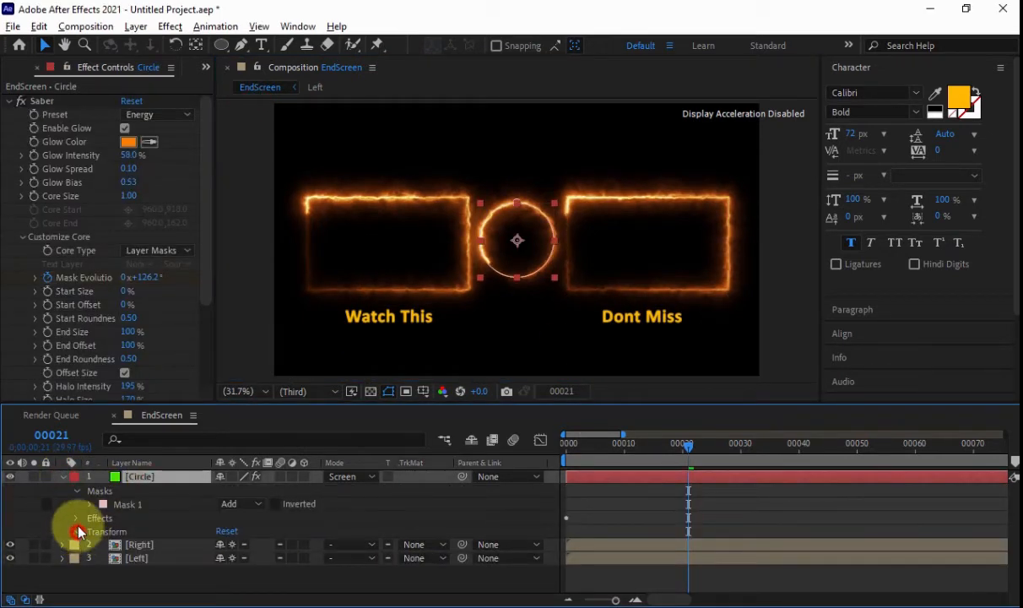
left_click(77, 531)
left_click(76, 477)
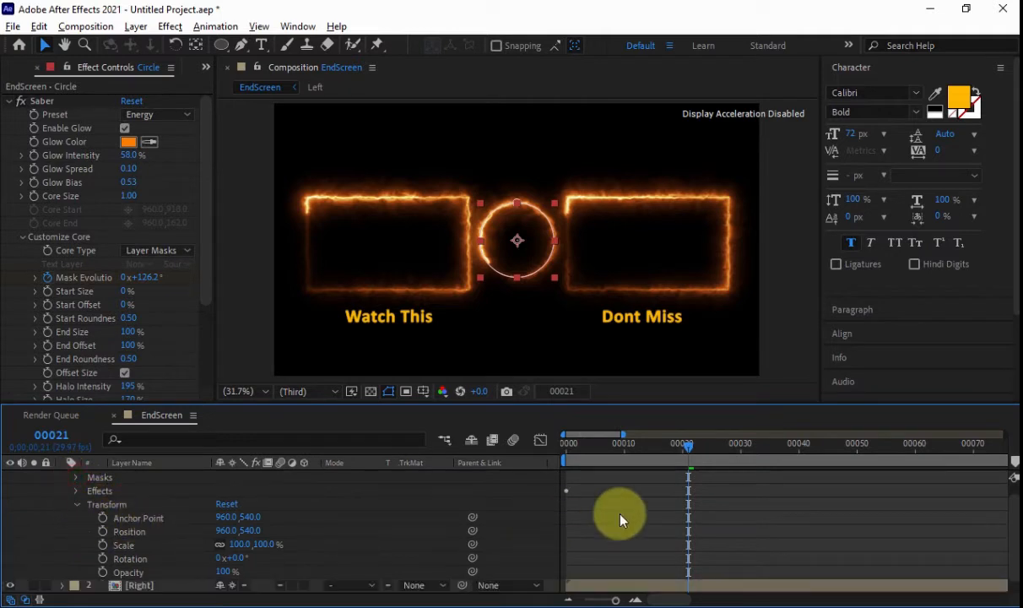
left_click(54, 437)
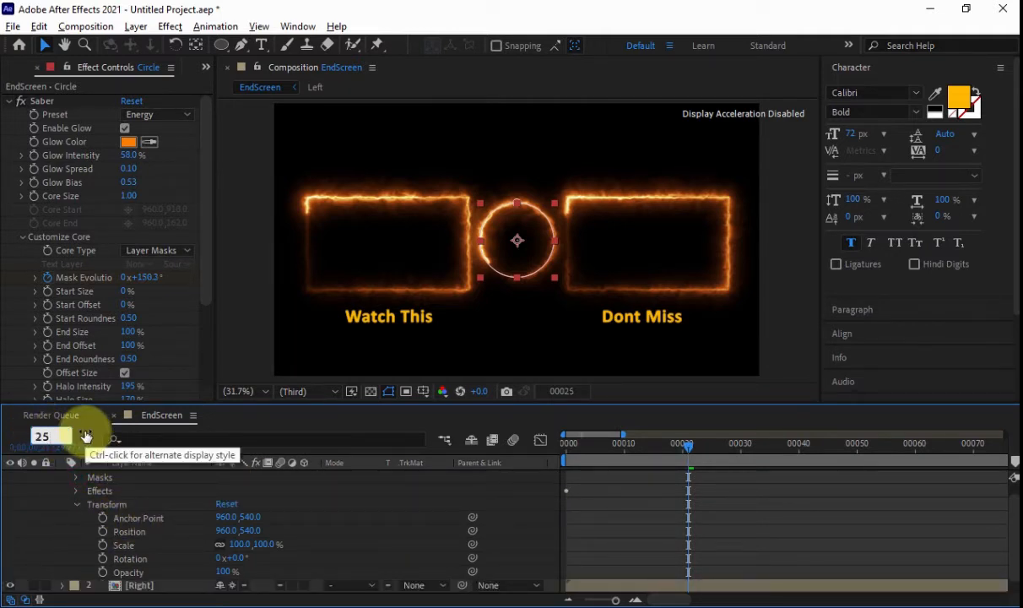
type("25")
key("Return")
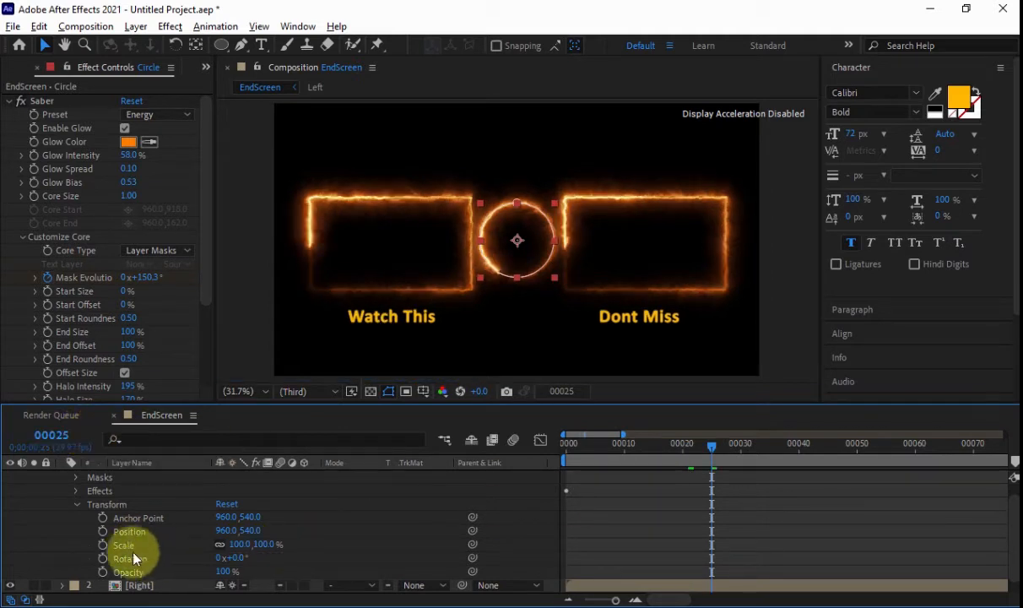
left_click(118, 544)
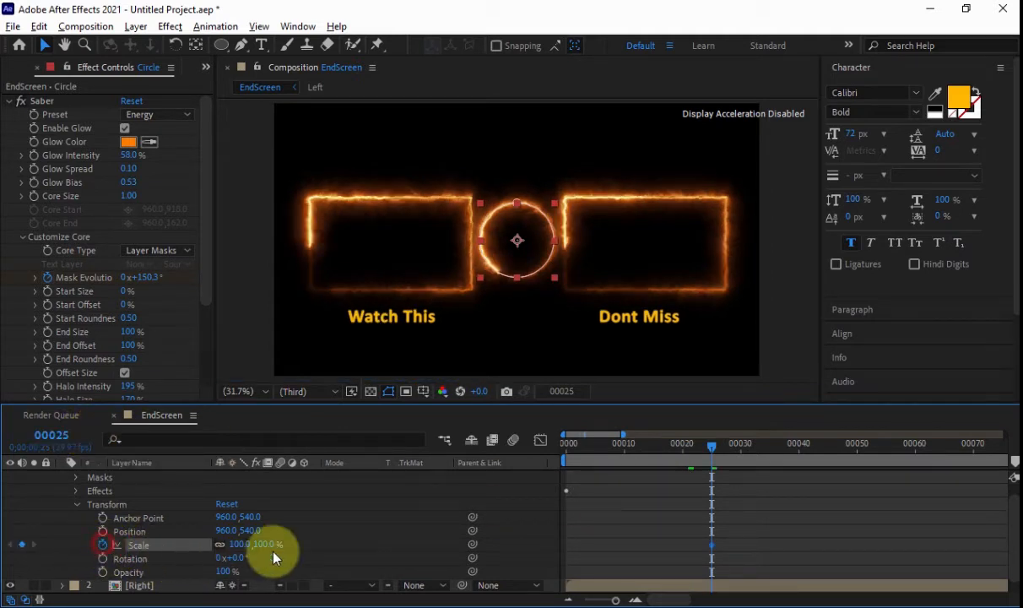
At frame 0, set the Circle layer's Scale to 0% so it grows from nothing
left_click_drag(713, 436, 518, 456)
left_click(243, 545)
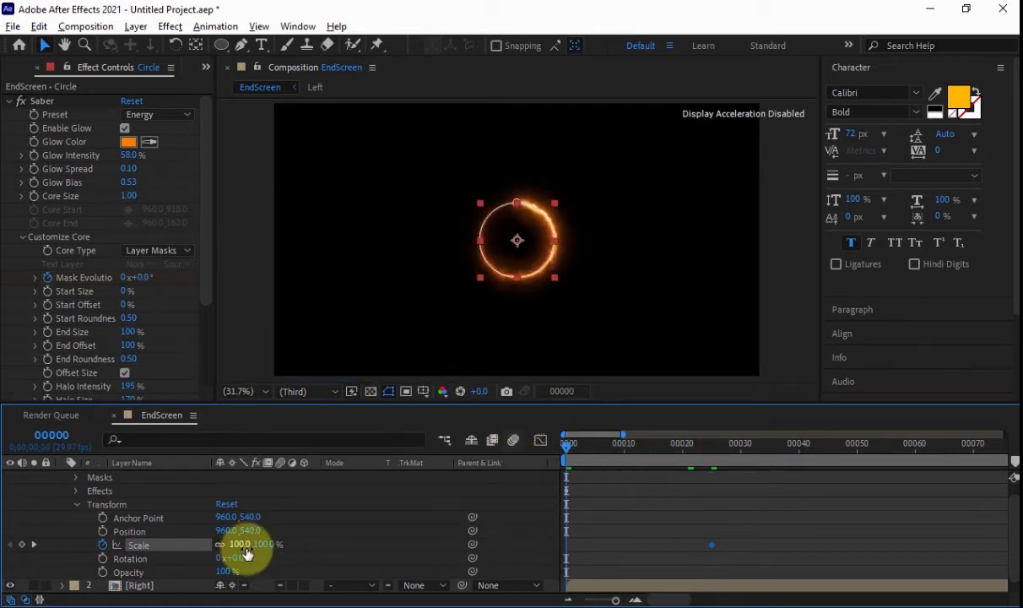
type("0")
key("Return")
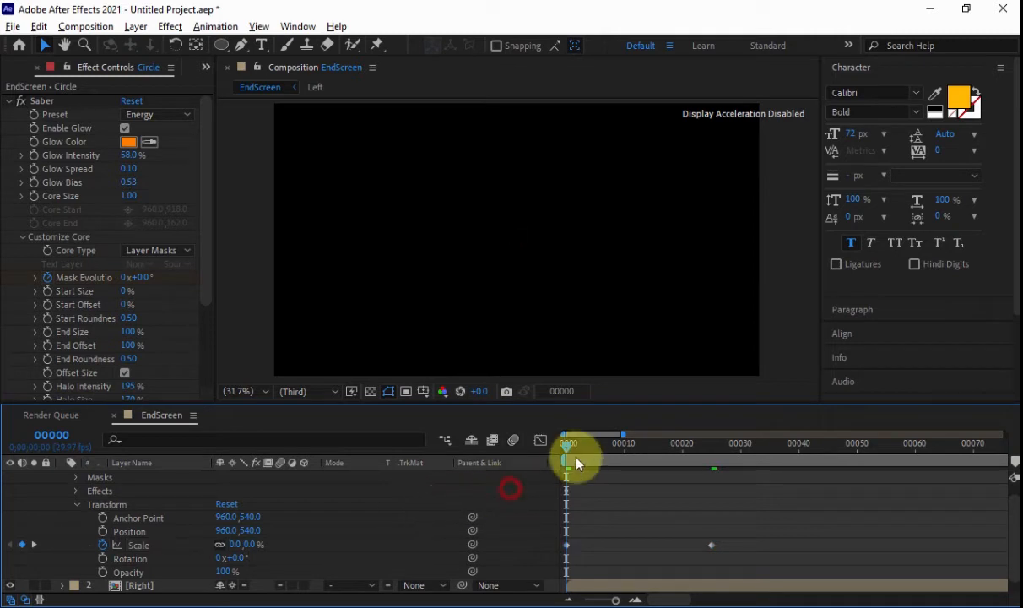
Scrub through the opening frames up to frame 37 to check the circle scaling up while the side frames slide in
left_click_drag(576, 447, 711, 447)
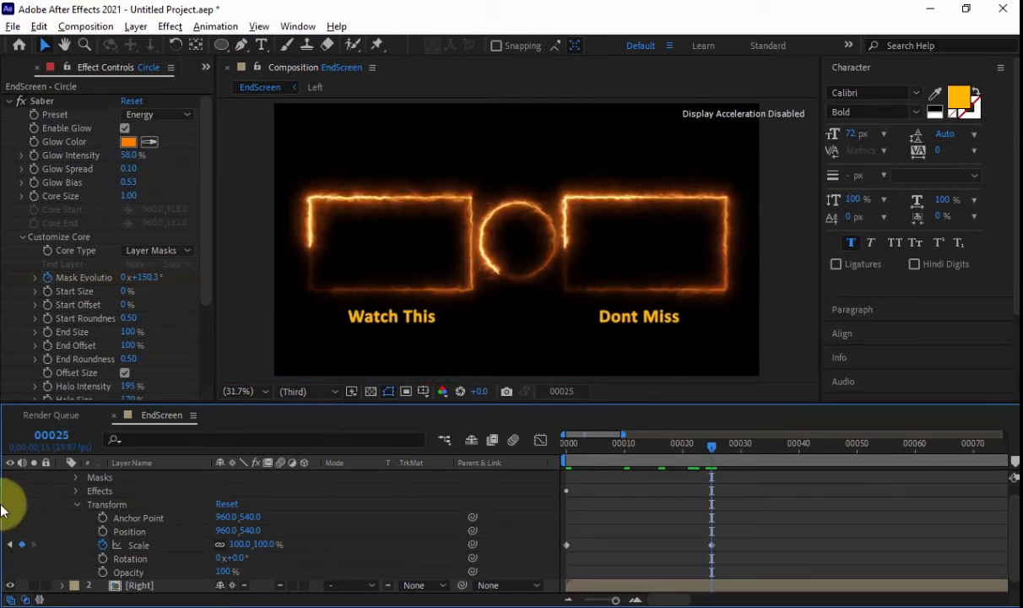
left_click(519, 500)
scroll(76, 510, "up", 1)
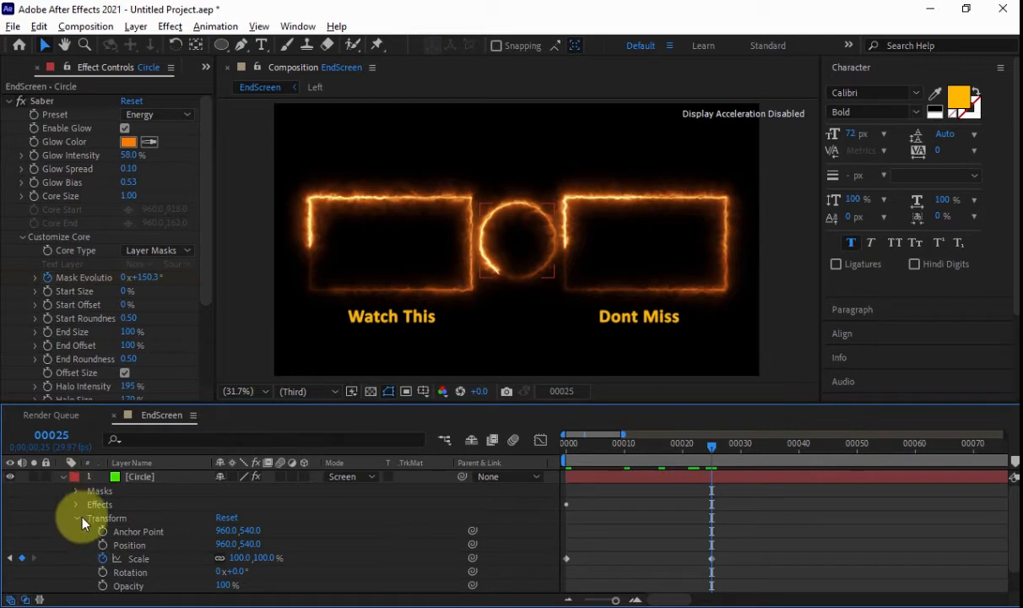
left_click(77, 518)
left_click(63, 476)
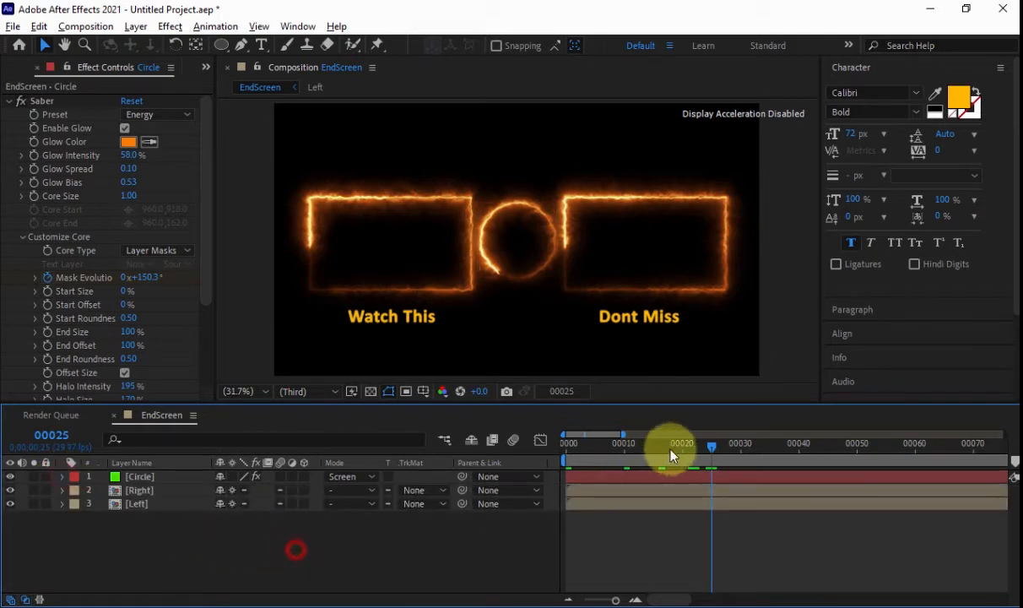
left_click_drag(649, 457, 756, 461)
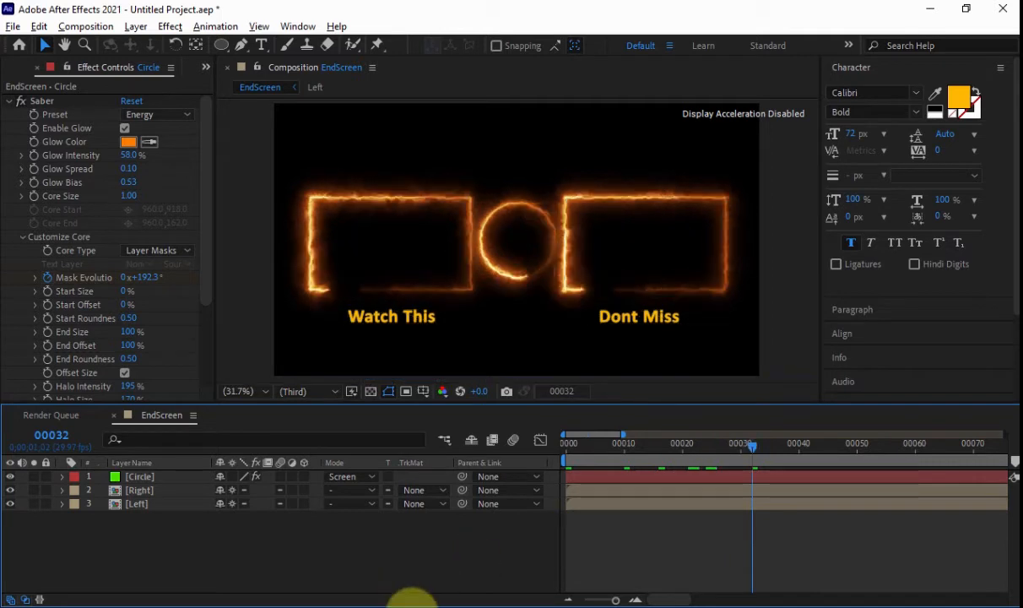
left_click(567, 600)
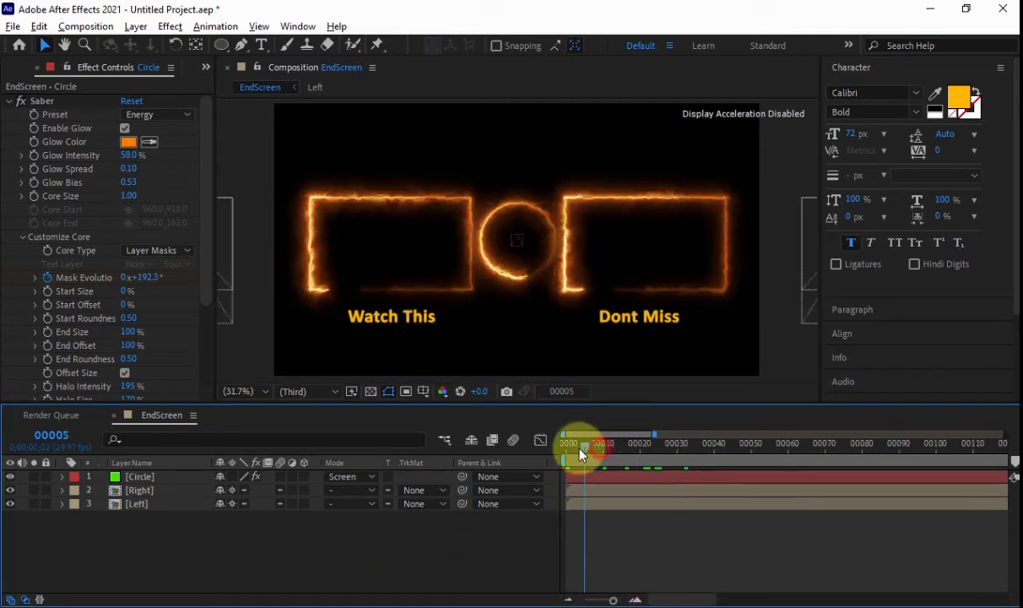
left_click_drag(595, 452, 704, 447)
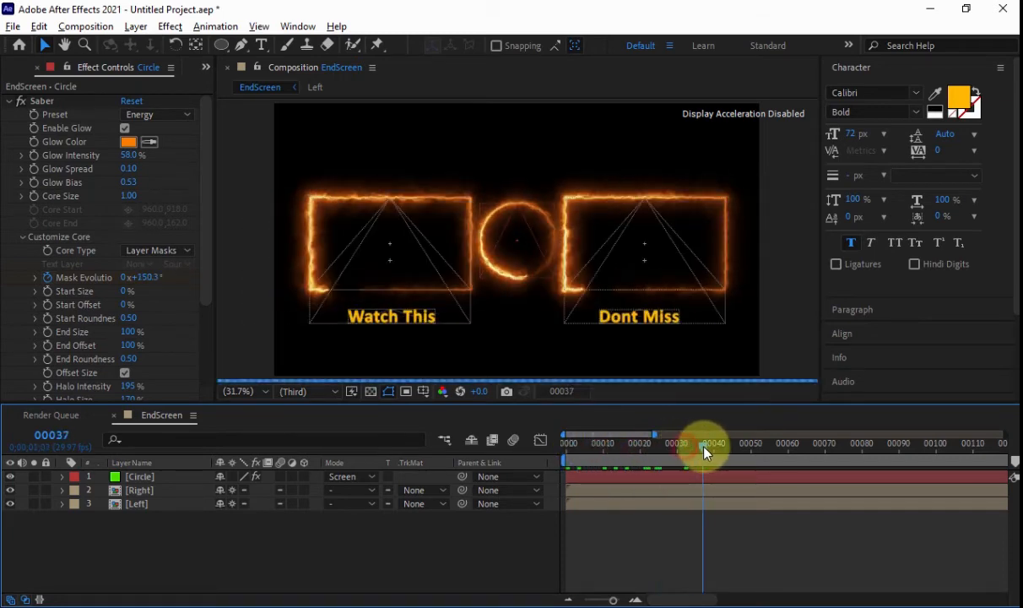
Add a text layer reading "Thanks For Watching" and place it above the circle, between the two frames
right_click(456, 553)
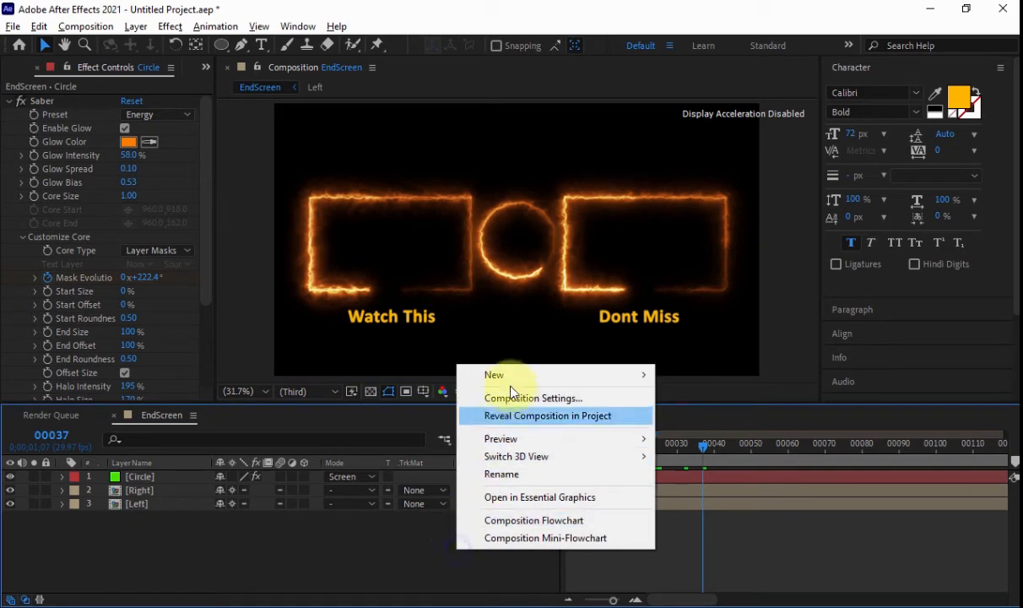
mouse_move(521, 375)
left_click(694, 401)
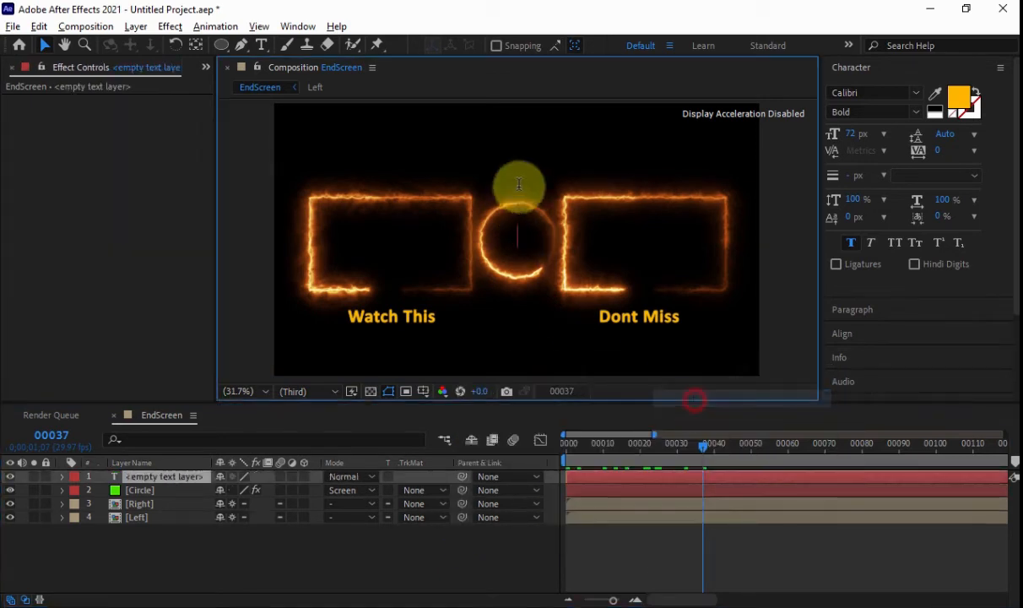
type("Thanks For Watc")
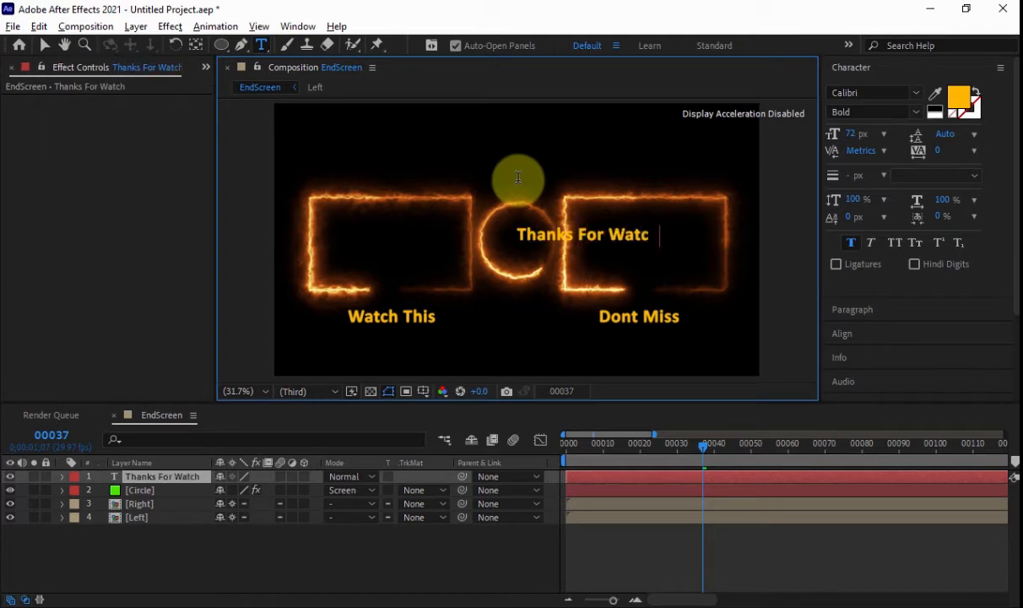
left_click(43, 44)
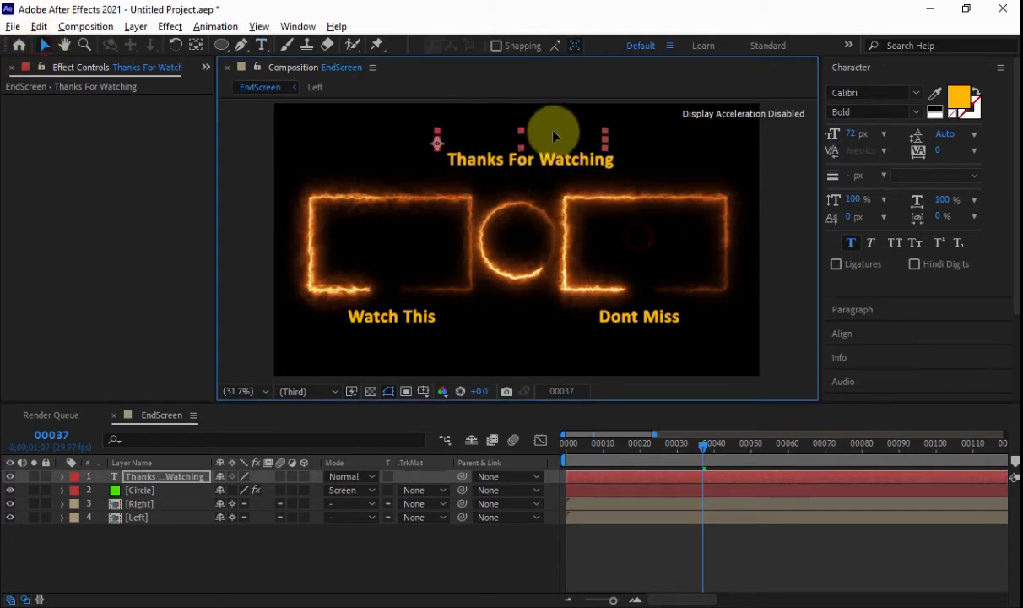
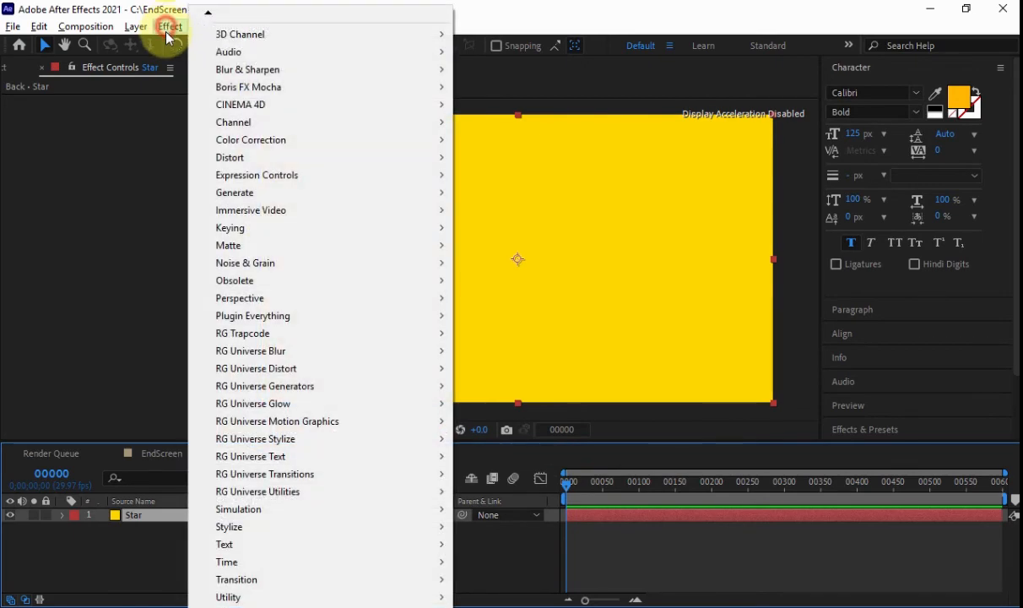
Apply the CC Star Burst effect to the Star layer in the Back composition and set its Scatter to 120
mouse_move(283, 513)
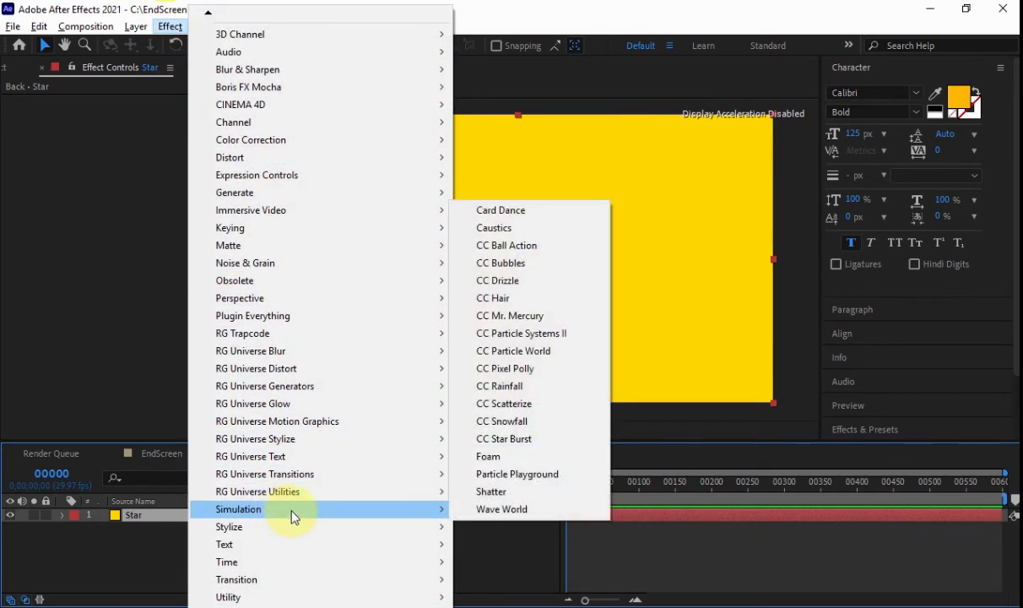
left_click(541, 438)
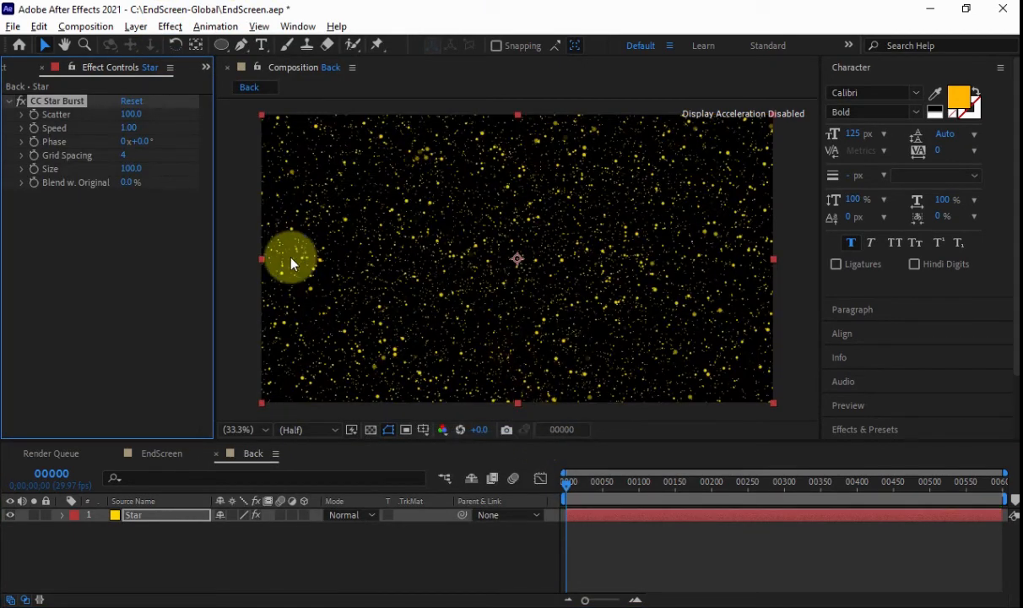
left_click(132, 115)
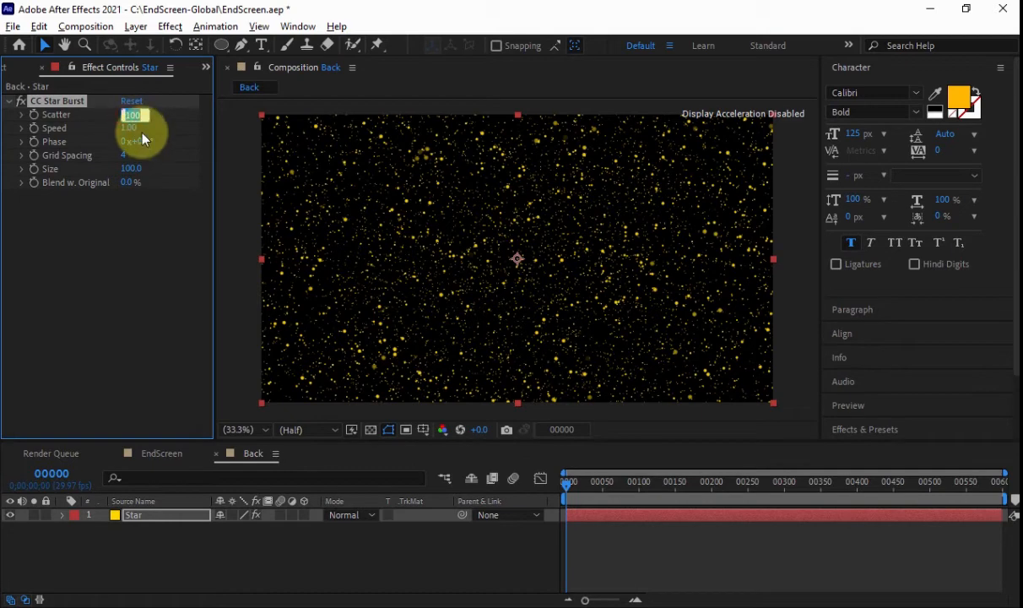
type("120")
key("Return")
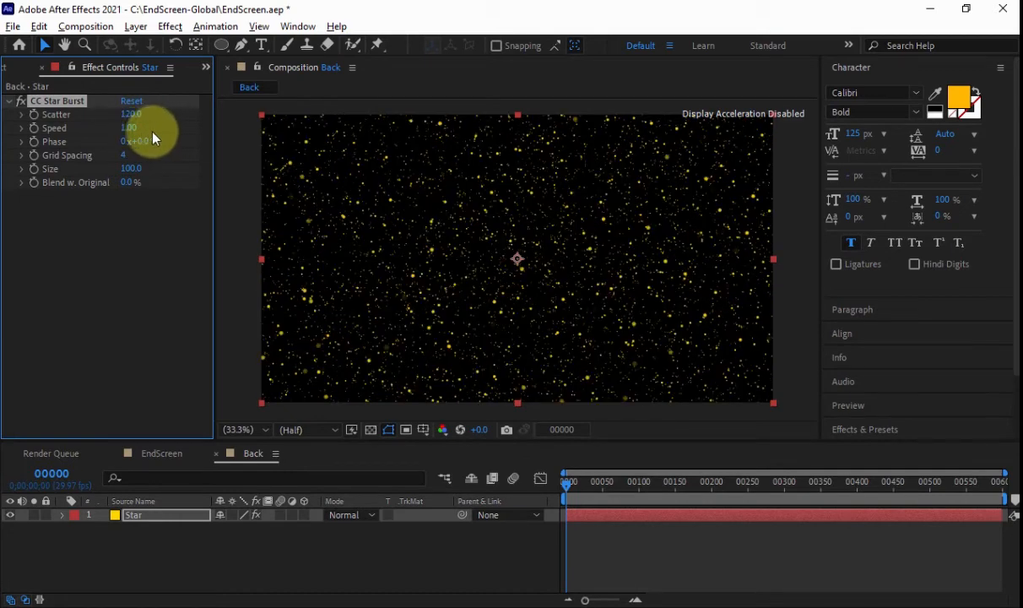
Set the Star layer's CC Star Burst Speed to 0.4 and Grid Spacing to 20, and preview the opening frames
left_click(127, 128)
type(".")
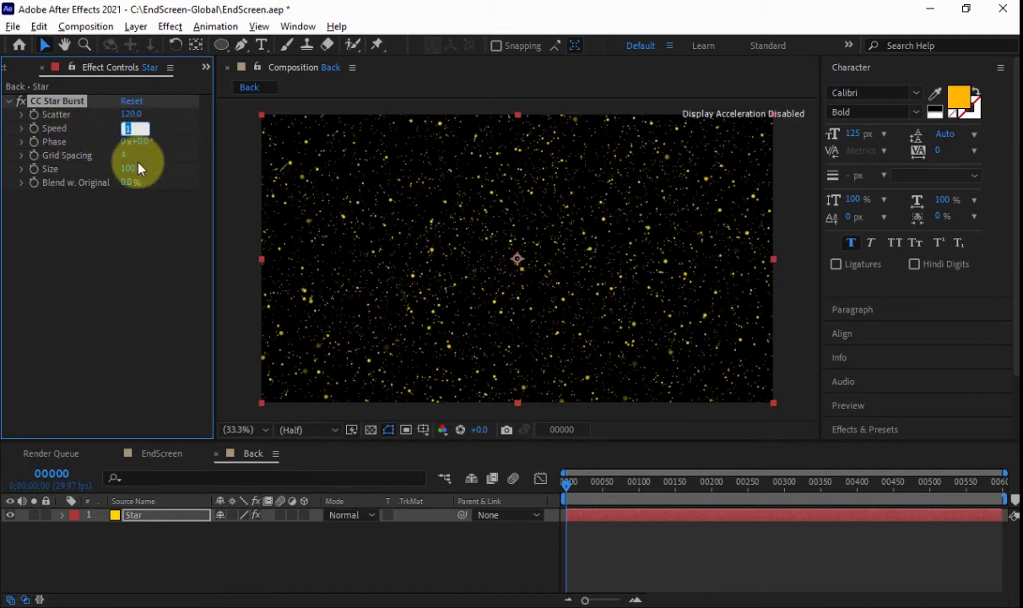
type("4")
key("Return")
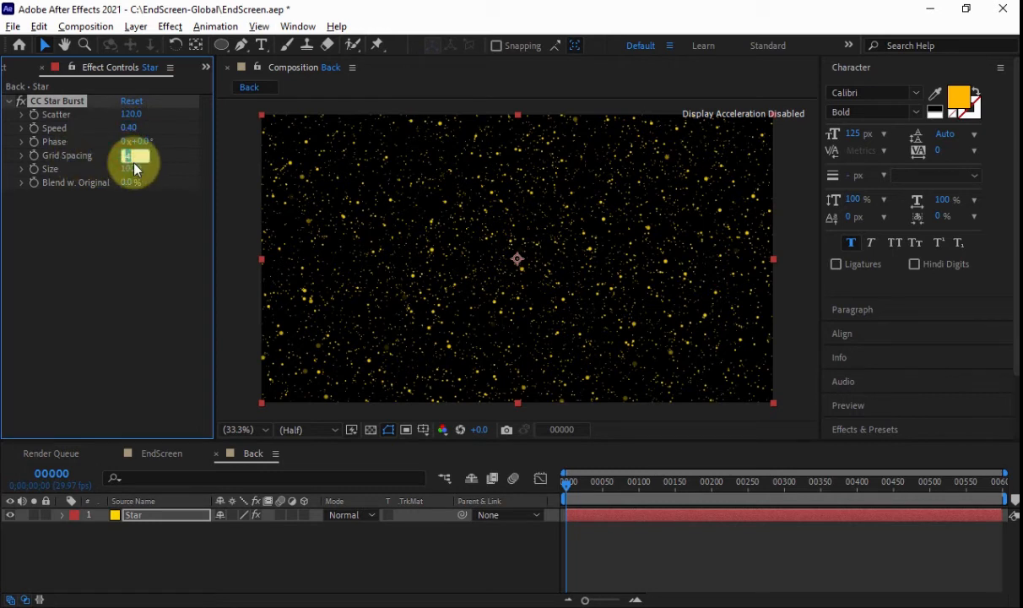
left_click(133, 161)
type("20")
key("Return")
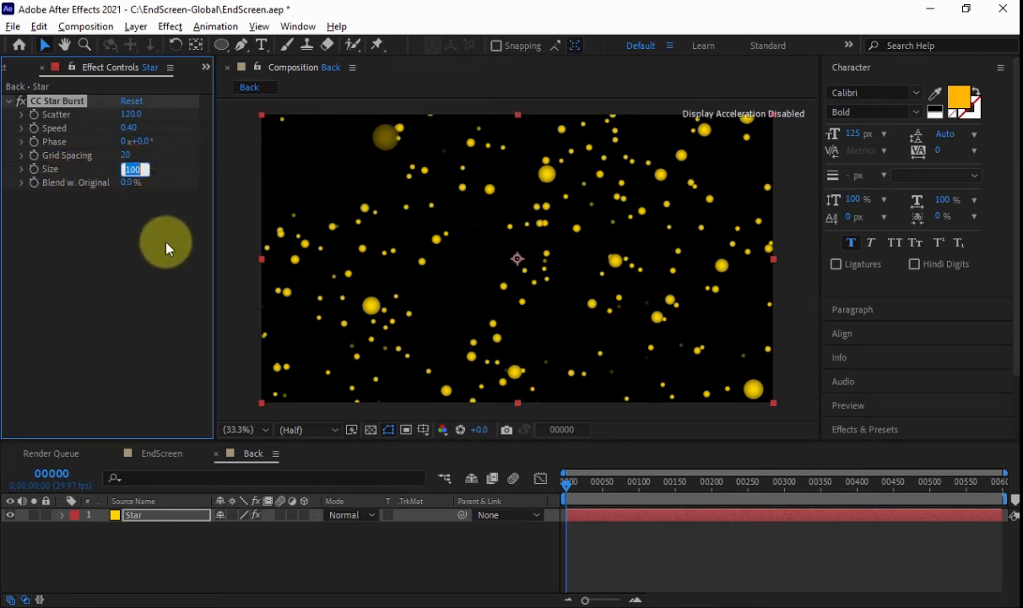
key("Return")
left_click(575, 484)
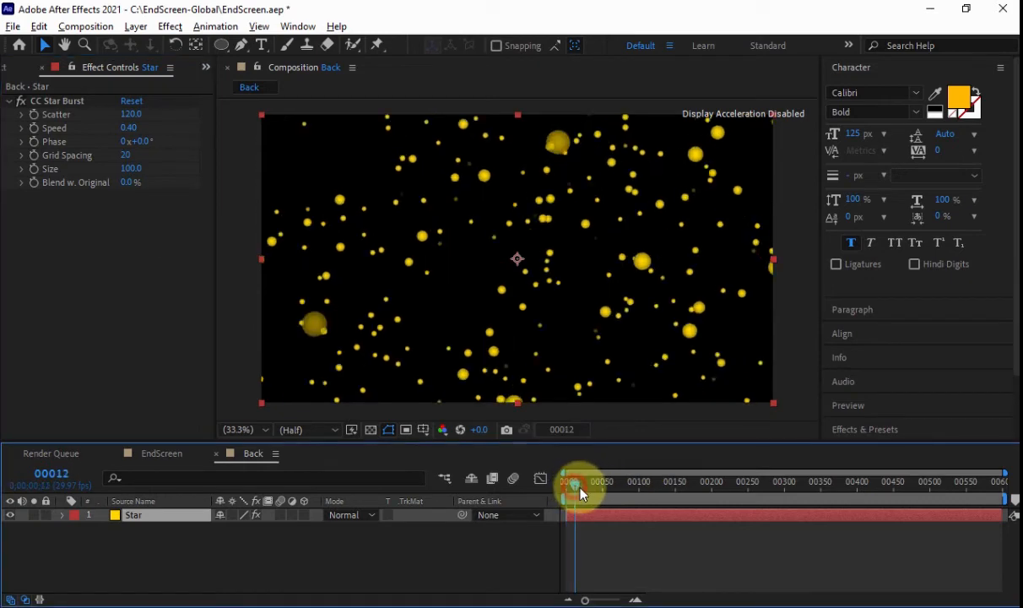
left_click_drag(581, 489, 540, 498)
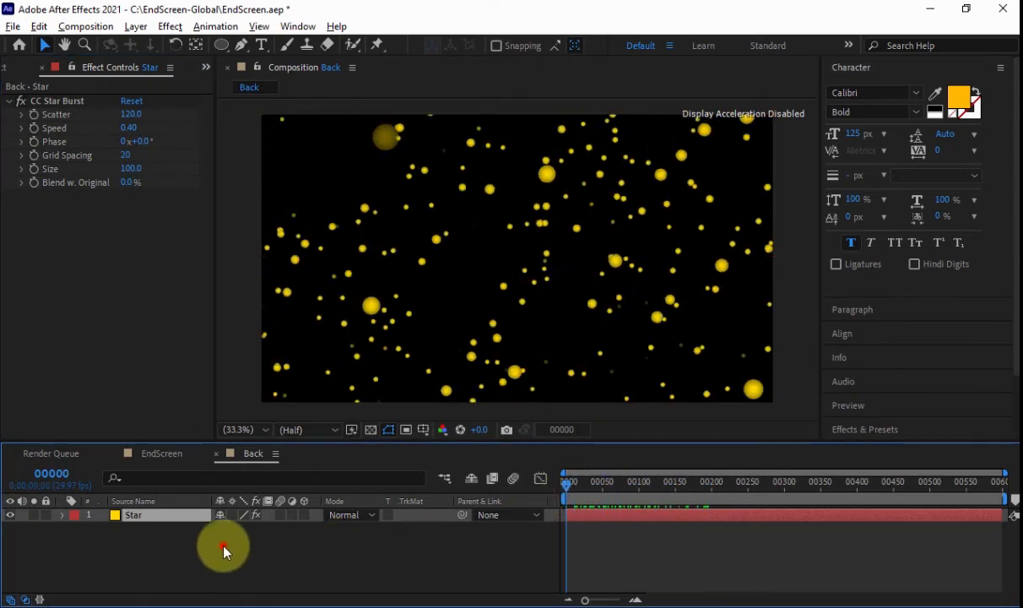
Duplicate the Star layer in the Back composition
left_click(145, 517)
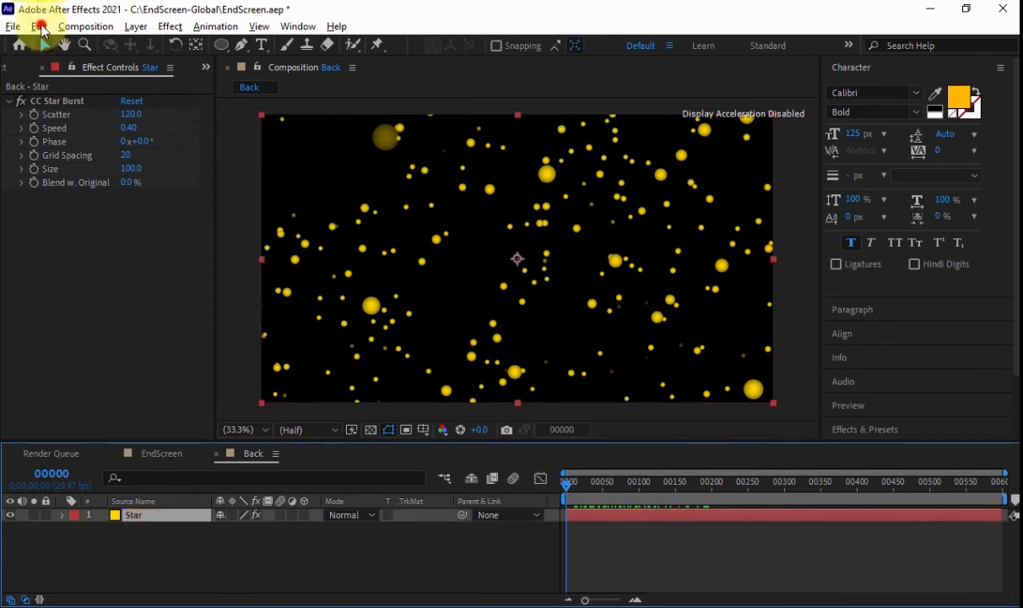
left_click(39, 26)
left_click(95, 229)
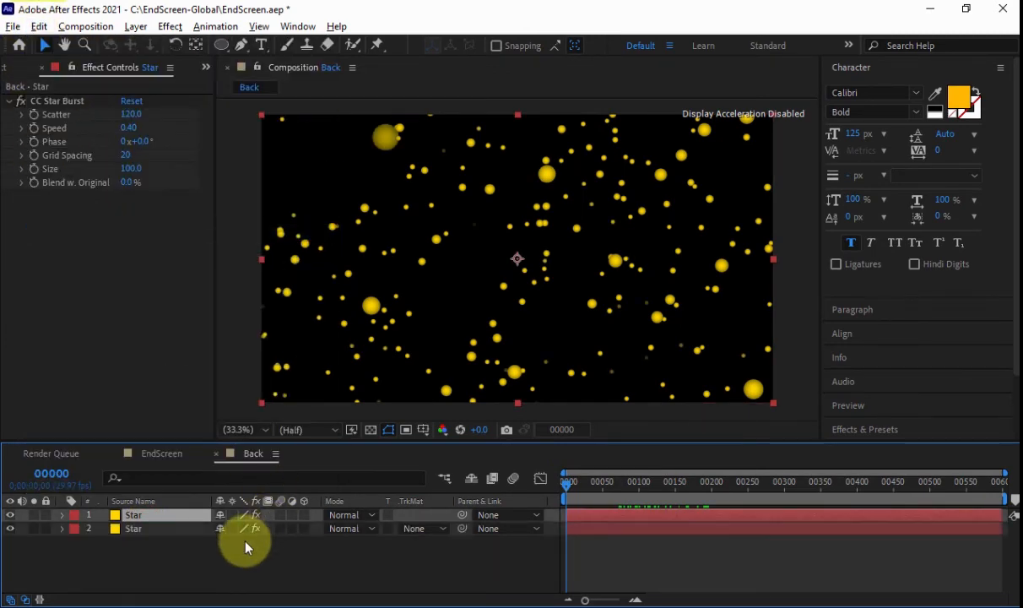
Change the upper Star copy's solid color to purple as a new solid named Star 2
left_click(136, 26)
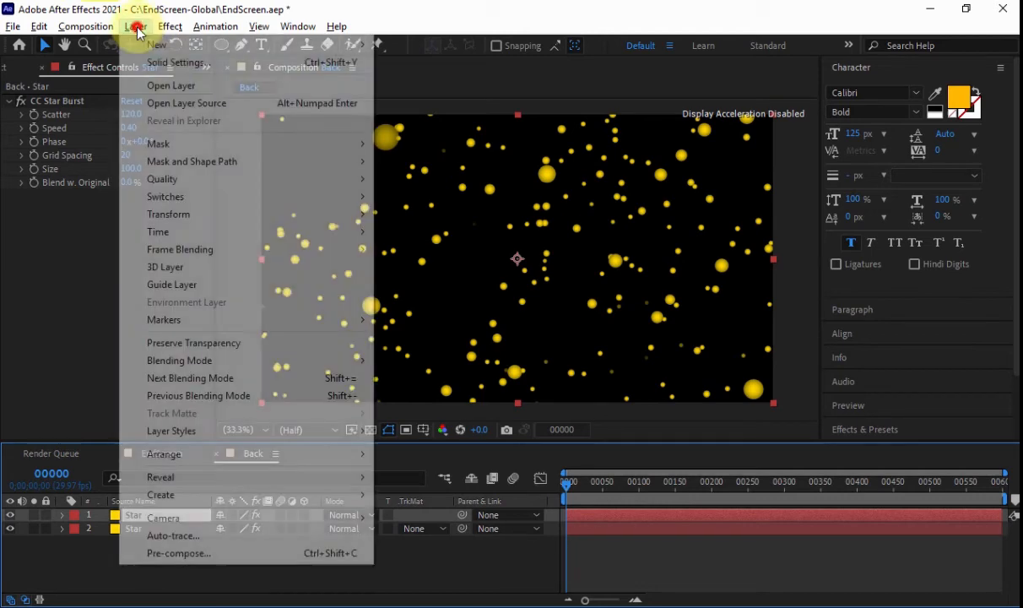
left_click(176, 63)
left_click(502, 390)
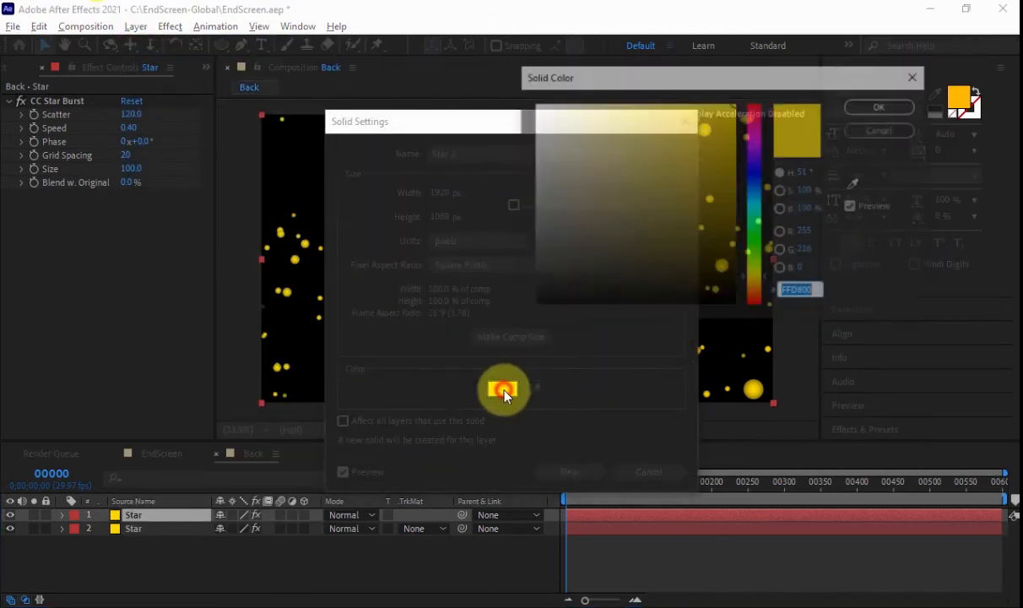
left_click_drag(763, 275, 766, 143)
left_click(883, 105)
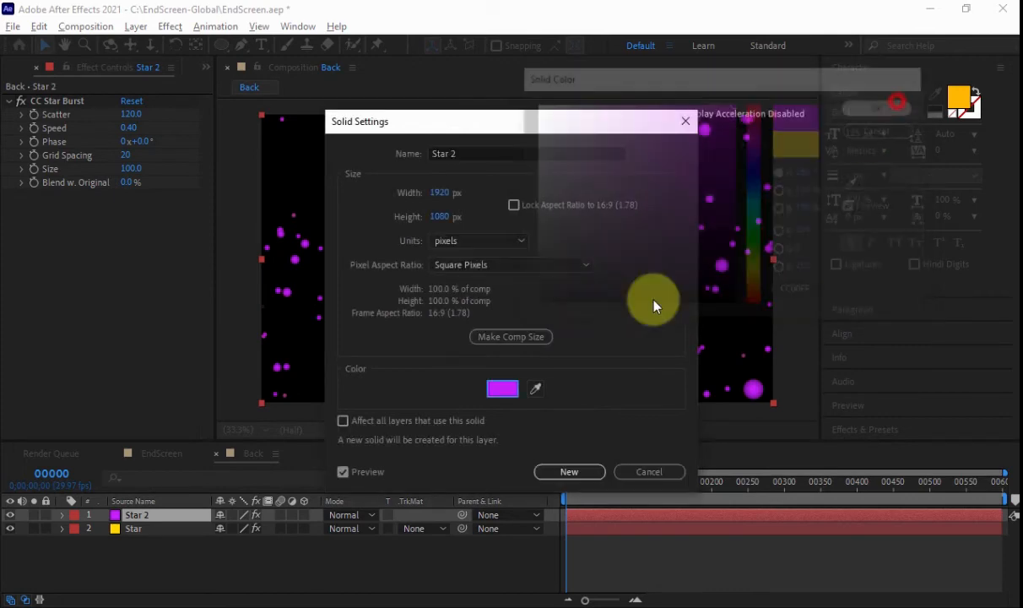
left_click(569, 472)
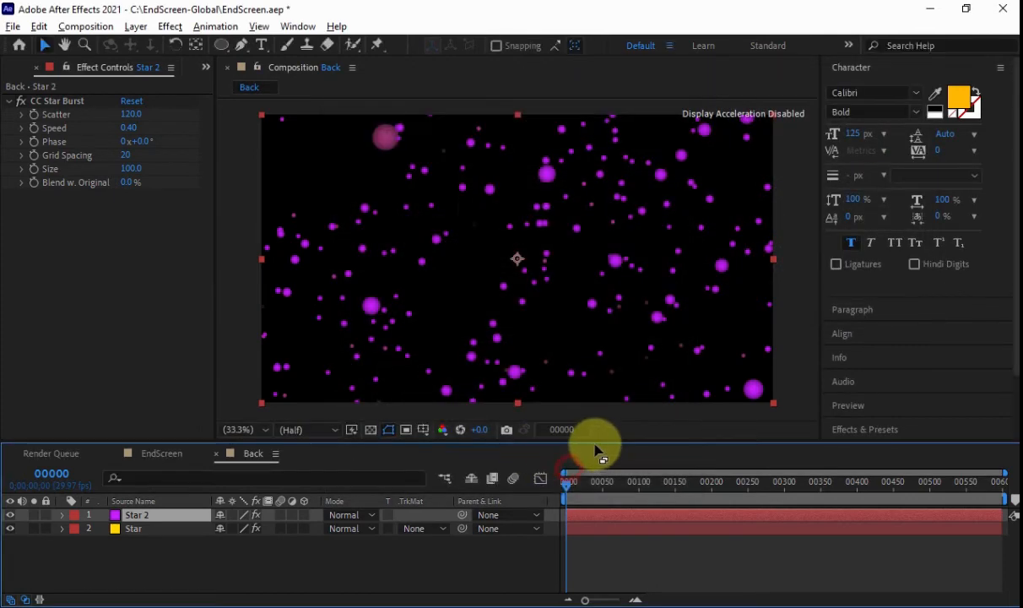
Set Star 2's CC Star Burst Scatter to 100 and Grid Spacing to 24
left_click(132, 115)
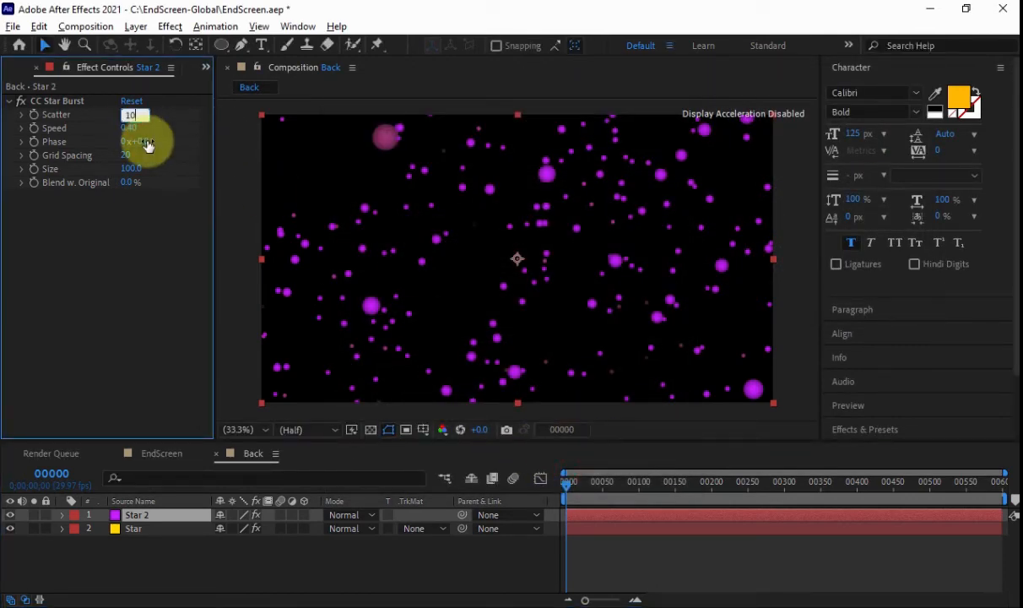
type("100")
key("Return")
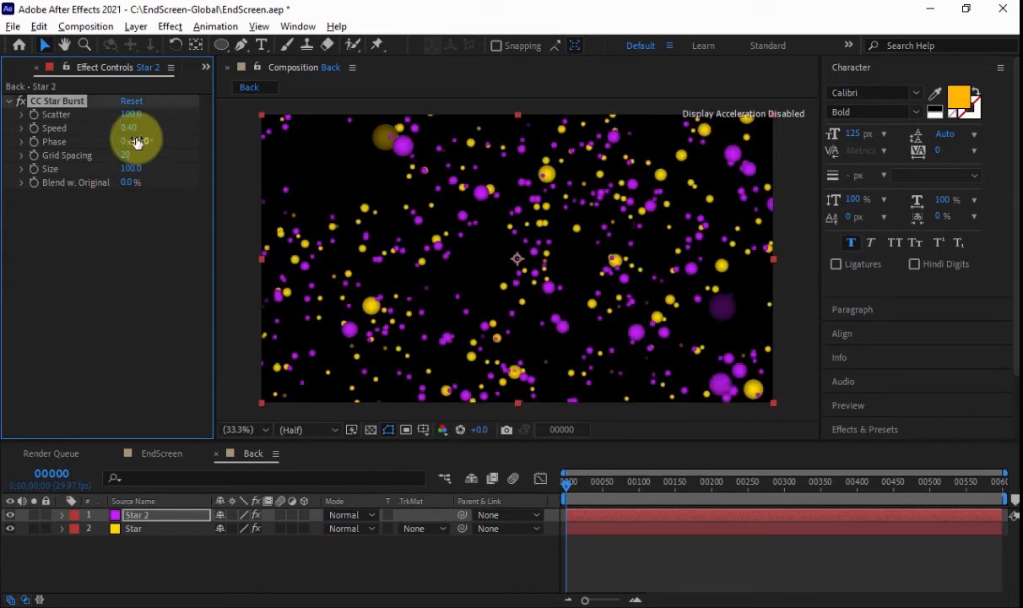
left_click(125, 156)
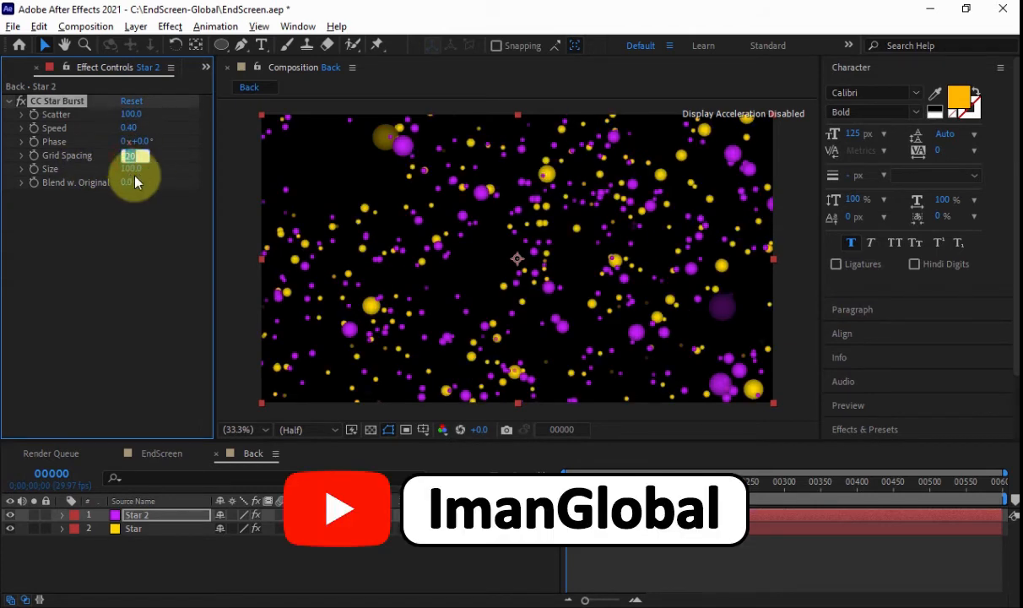
key("Return")
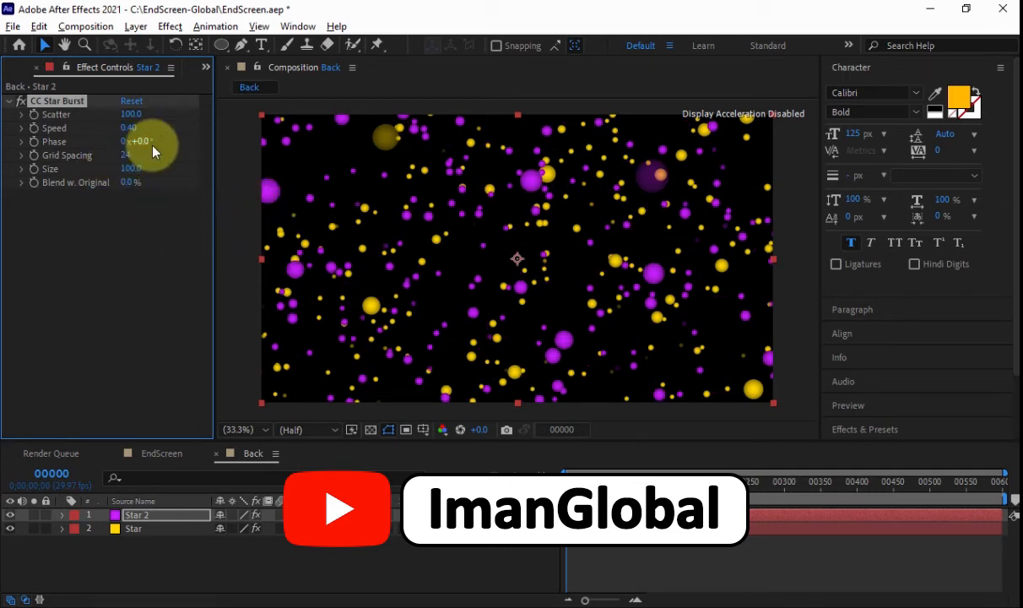
Set Star 2's CC Star Burst Speed to 0.5 and Size to 85, and preview the motion up to frame 47
left_click(128, 128)
type("0.5")
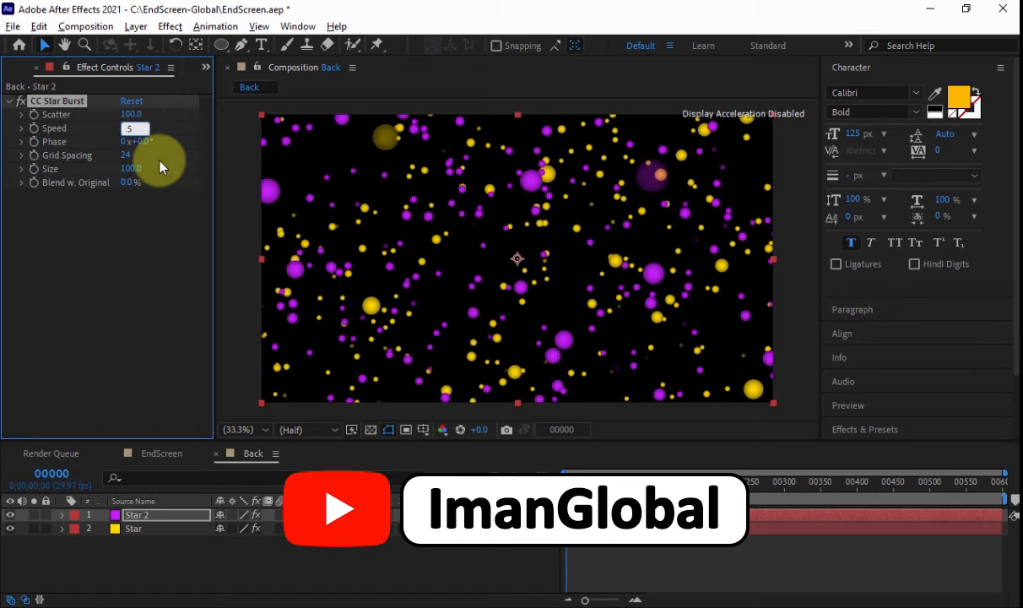
key("Return")
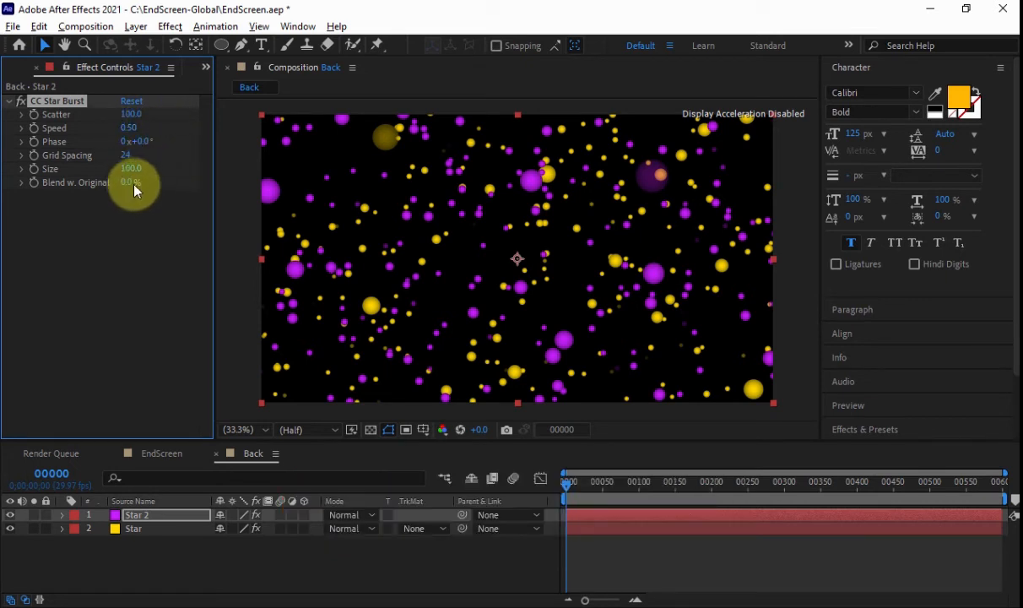
left_click(131, 168)
type("85")
key("Return")
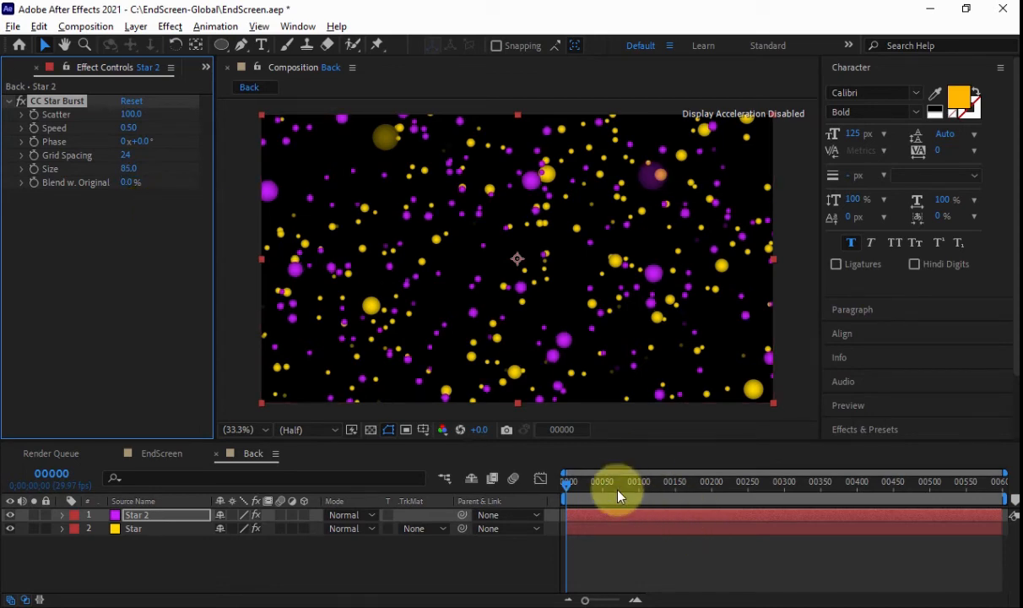
left_click_drag(578, 497, 600, 494)
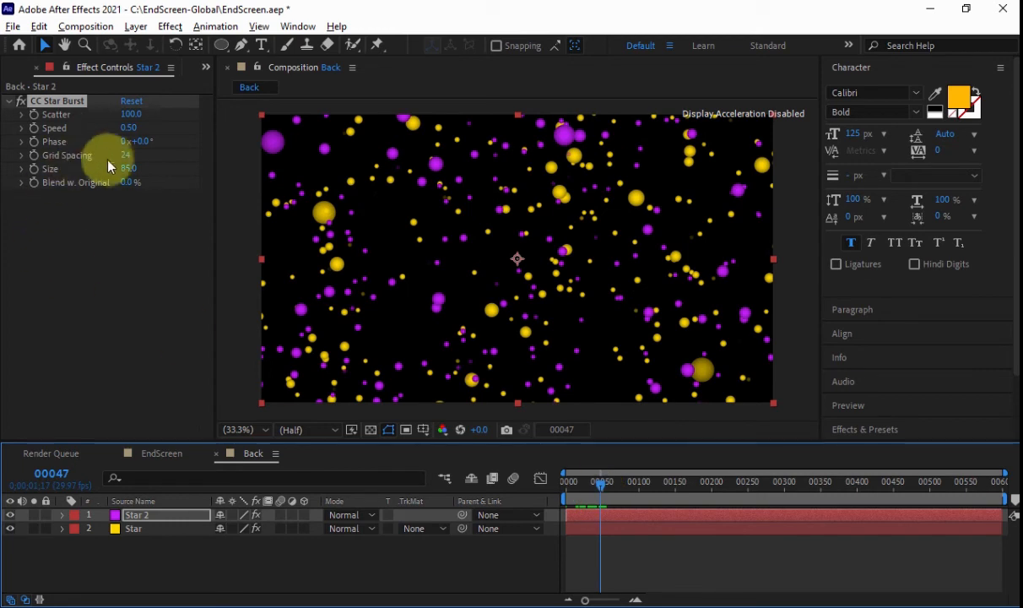
Set Star 2's CC Star Burst Scatter to 95 and Grid Spacing to 26, and preview up to frame 79
left_click(134, 114)
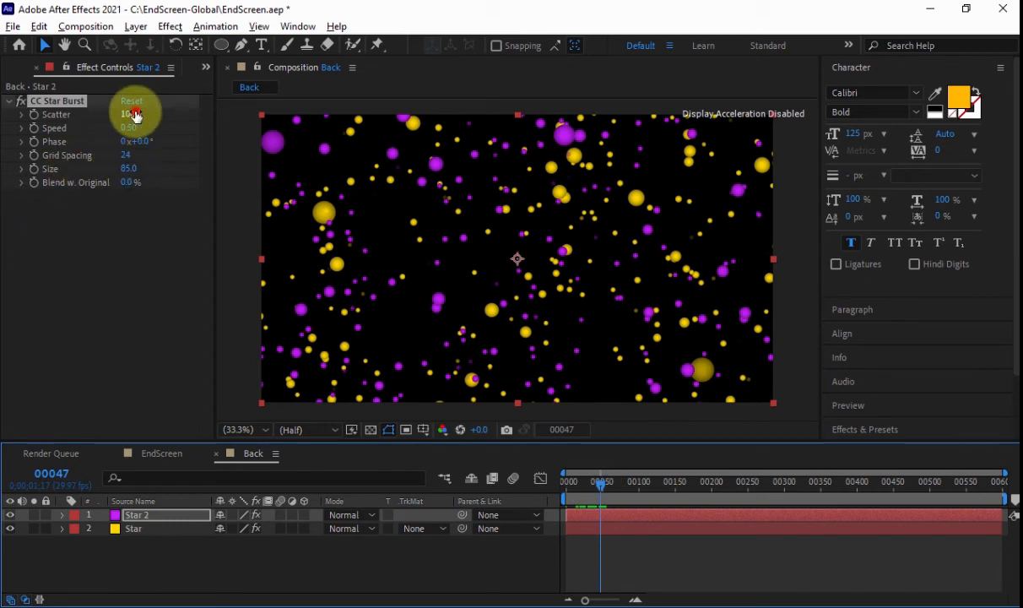
type("95")
key("Return")
left_click(129, 156)
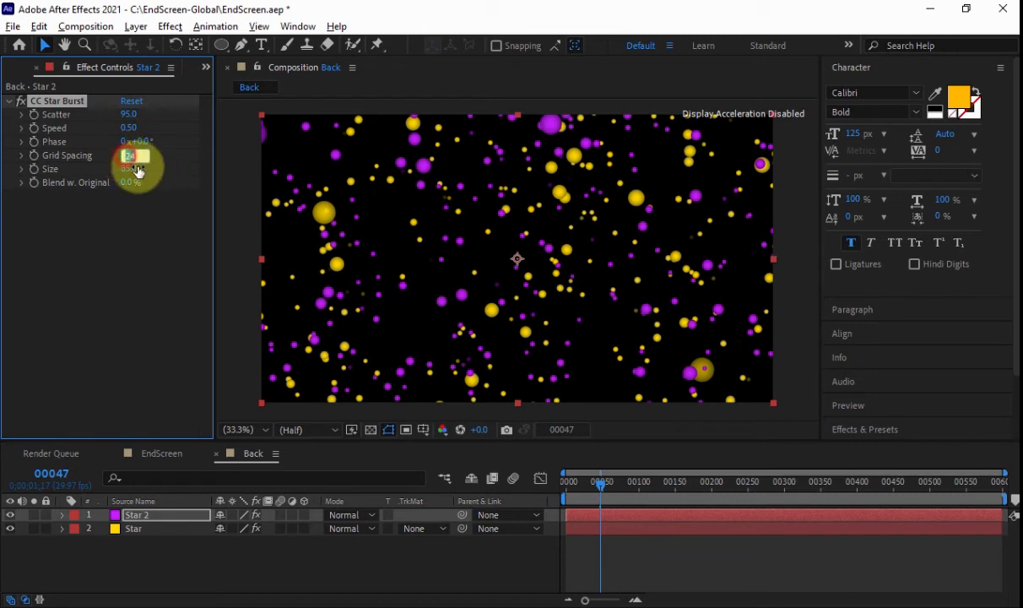
type("26")
key("Return")
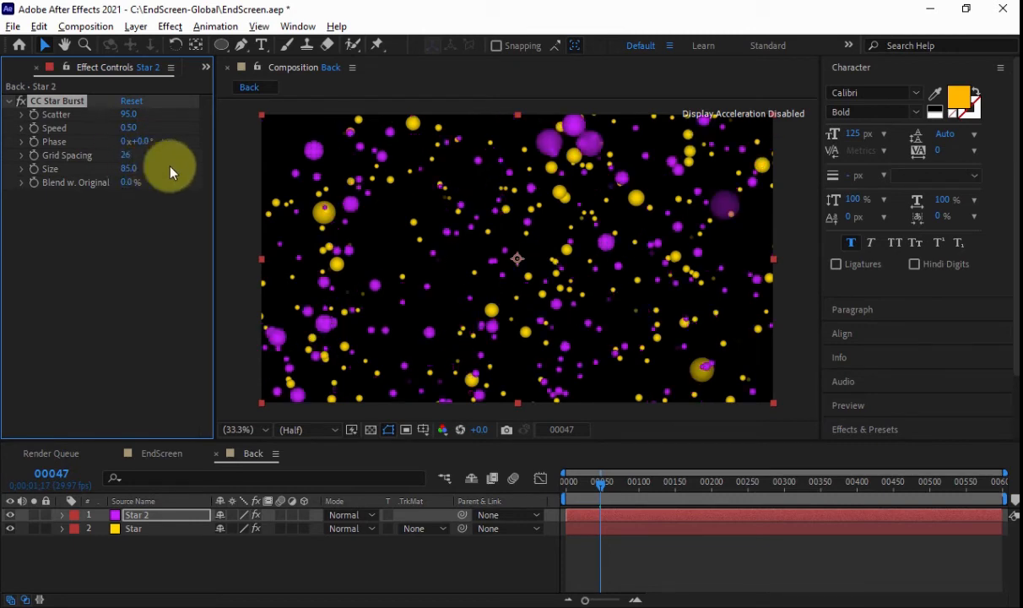
left_click_drag(572, 481, 624, 486)
Add an adjustment layer above both star layers and apply the Gaussian Blur effect to it
right_click(422, 557)
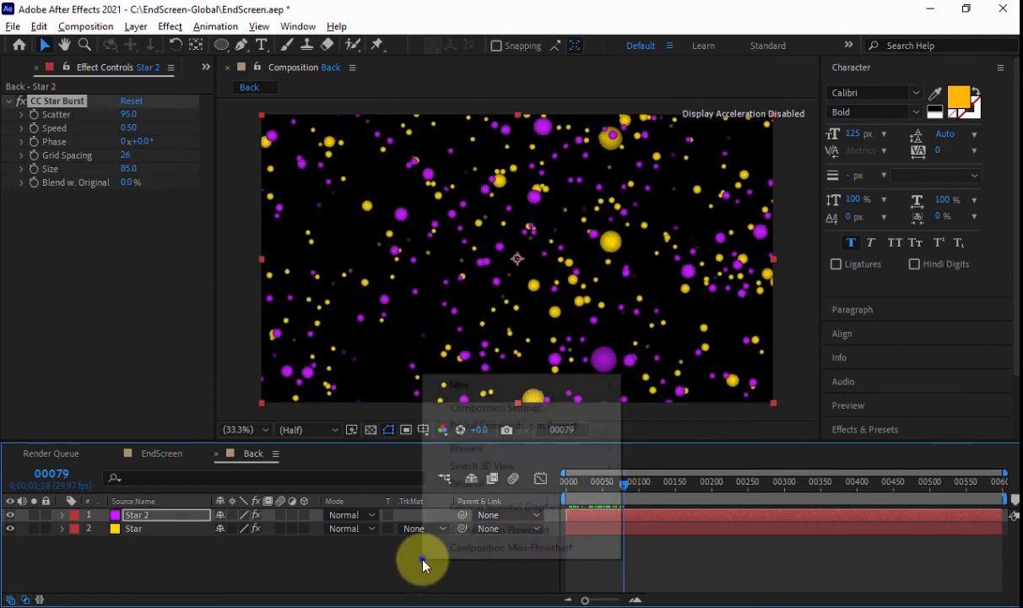
mouse_move(486, 384)
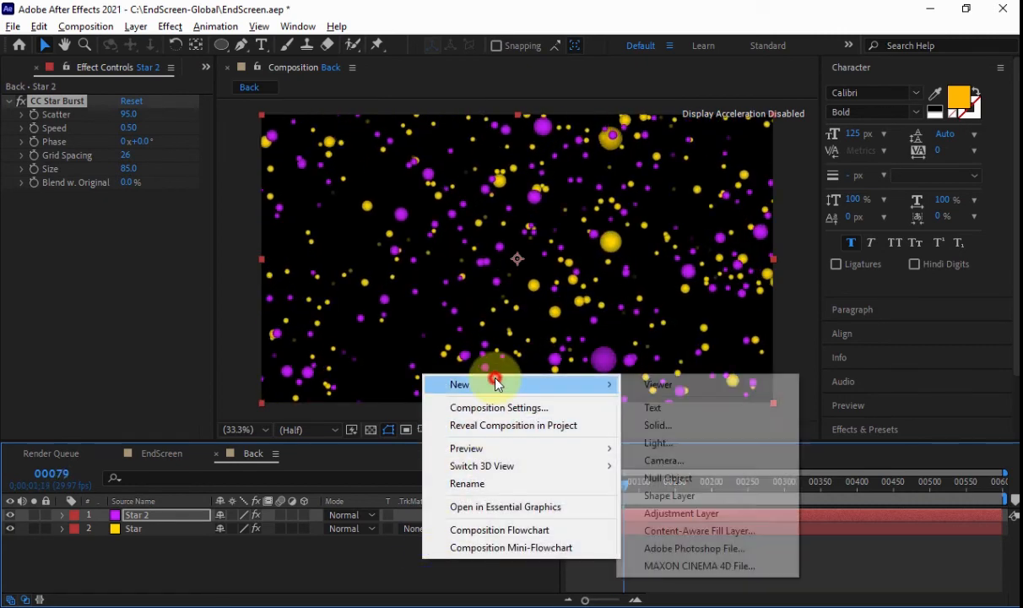
left_click(698, 521)
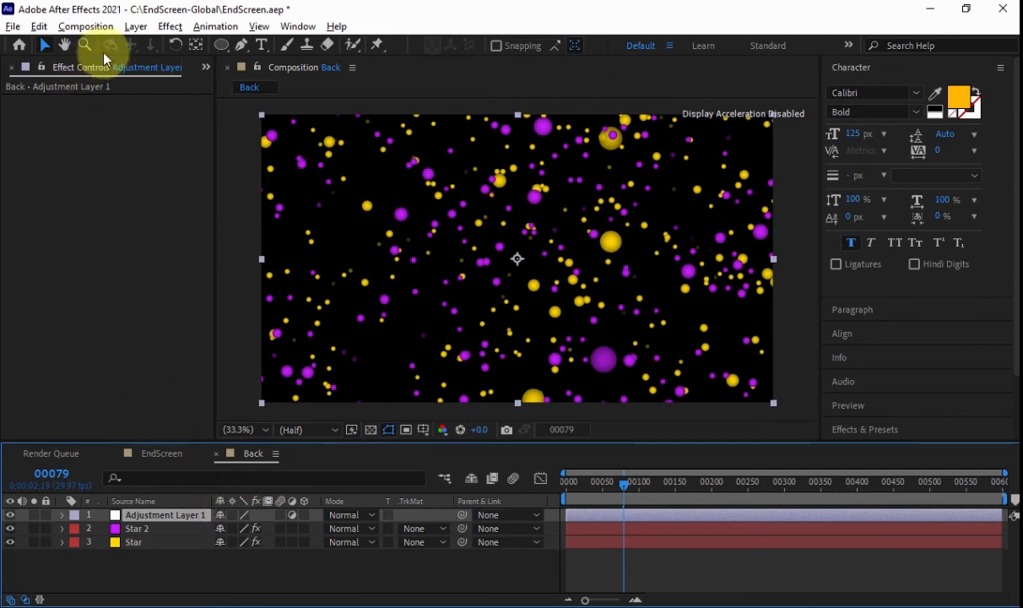
left_click(171, 26)
mouse_move(267, 141)
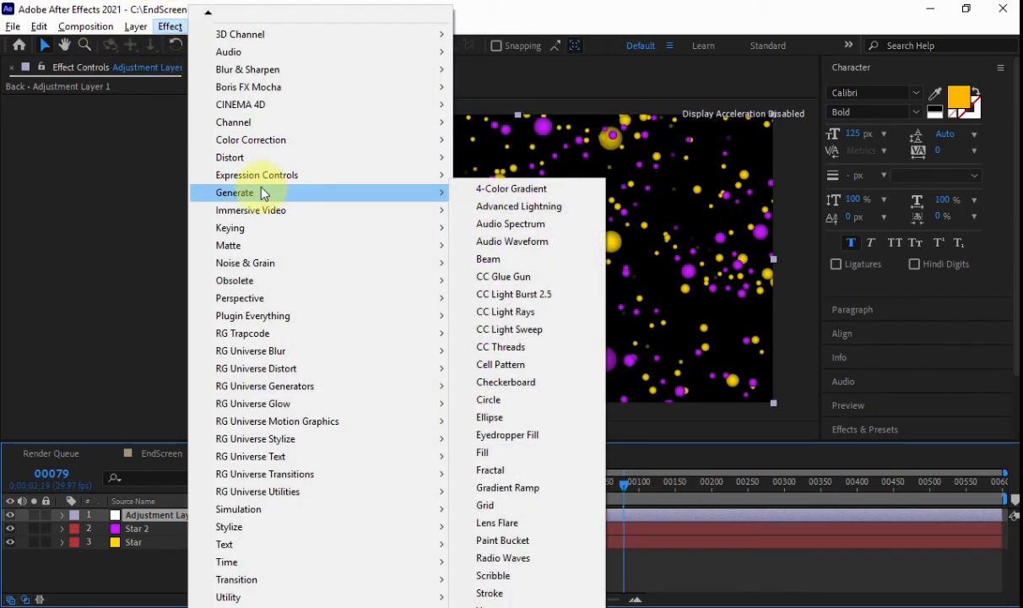
mouse_move(272, 76)
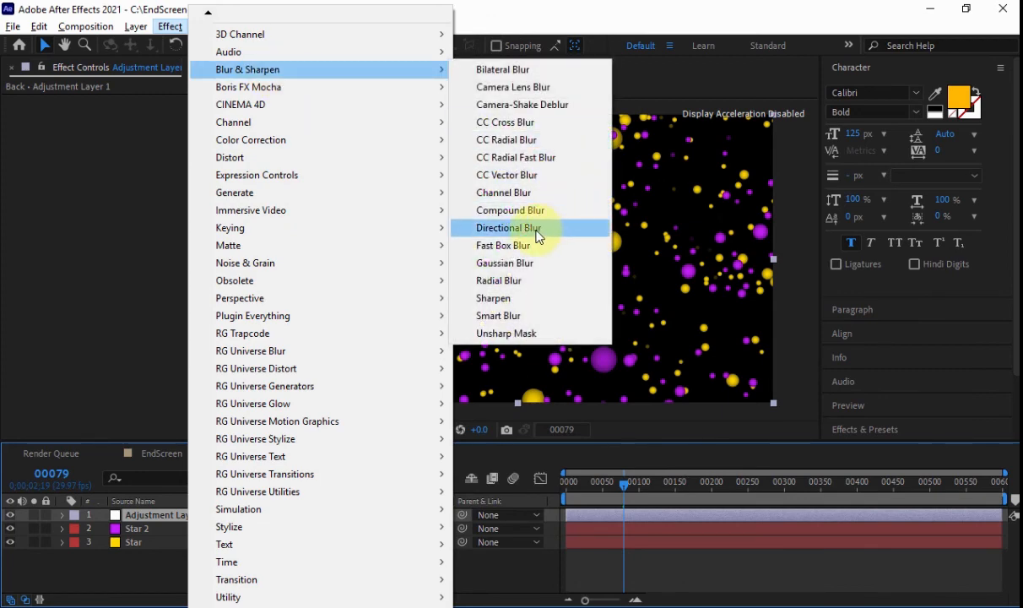
left_click(505, 263)
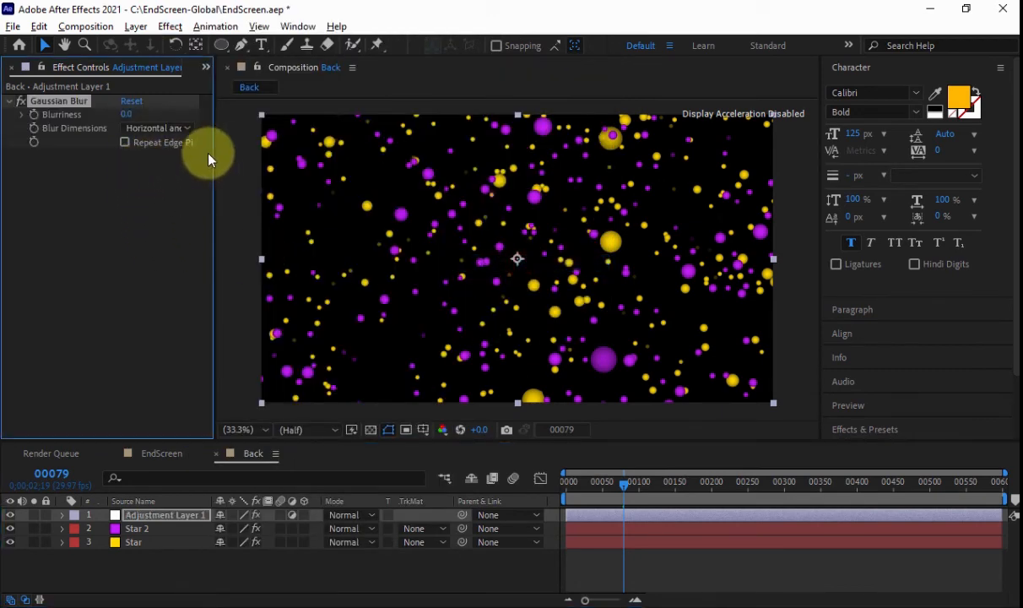
Set the adjustment layer's Gaussian Blur to a Blurriness of 75 with Repeat Edge Pixels on, and preview up to frame 107
left_click_drag(215, 152, 228, 152)
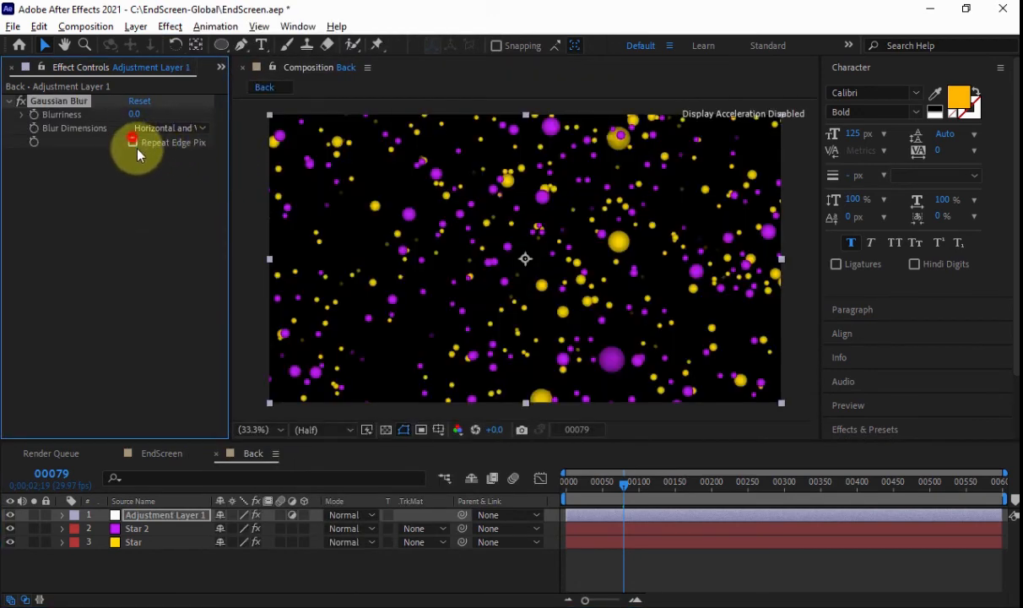
left_click_drag(132, 120, 170, 115)
left_click(136, 115)
key("Return")
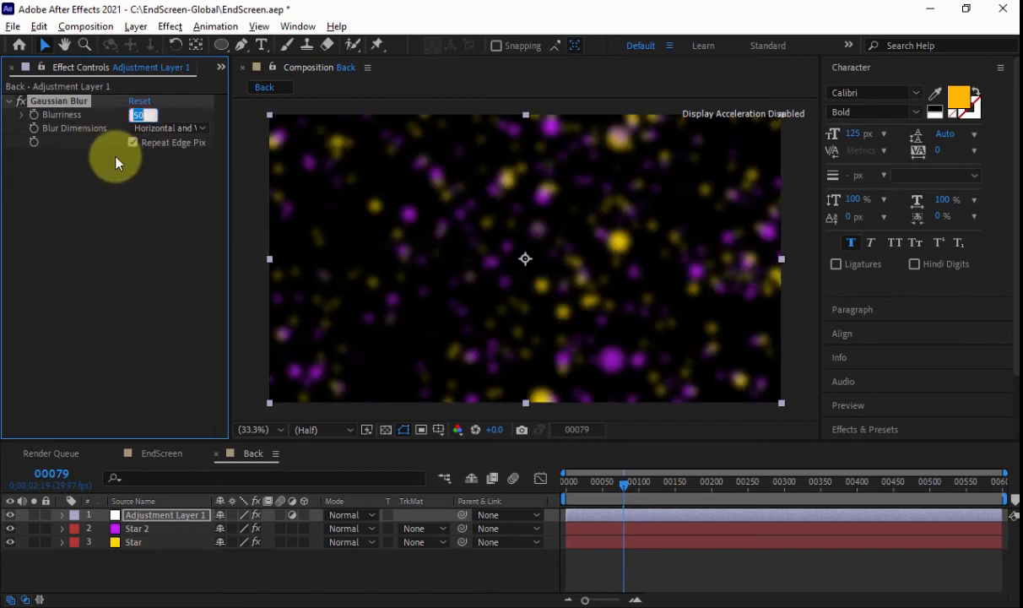
type("75")
key("Return")
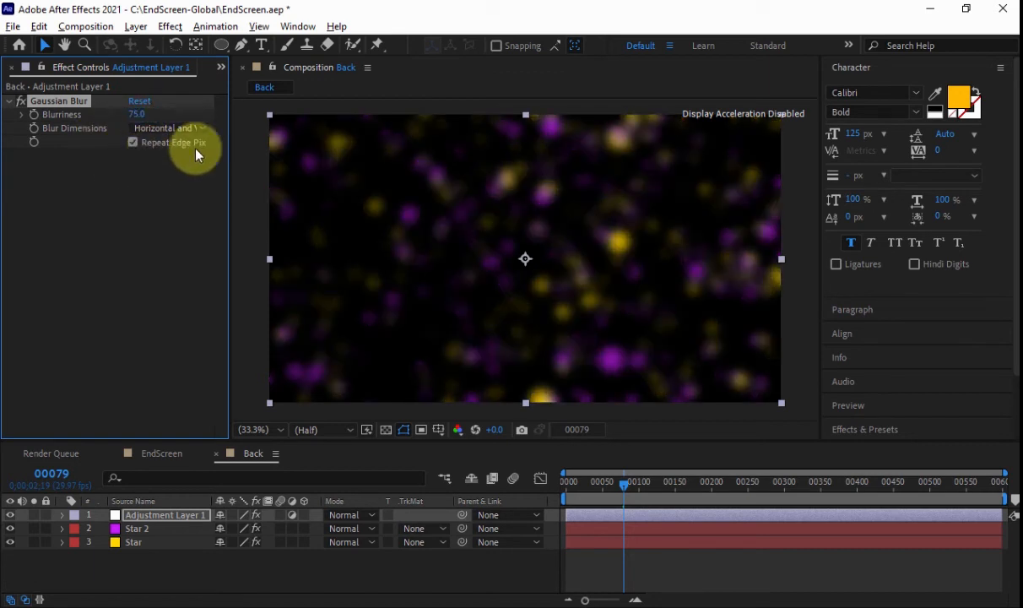
left_click_drag(589, 482, 644, 483)
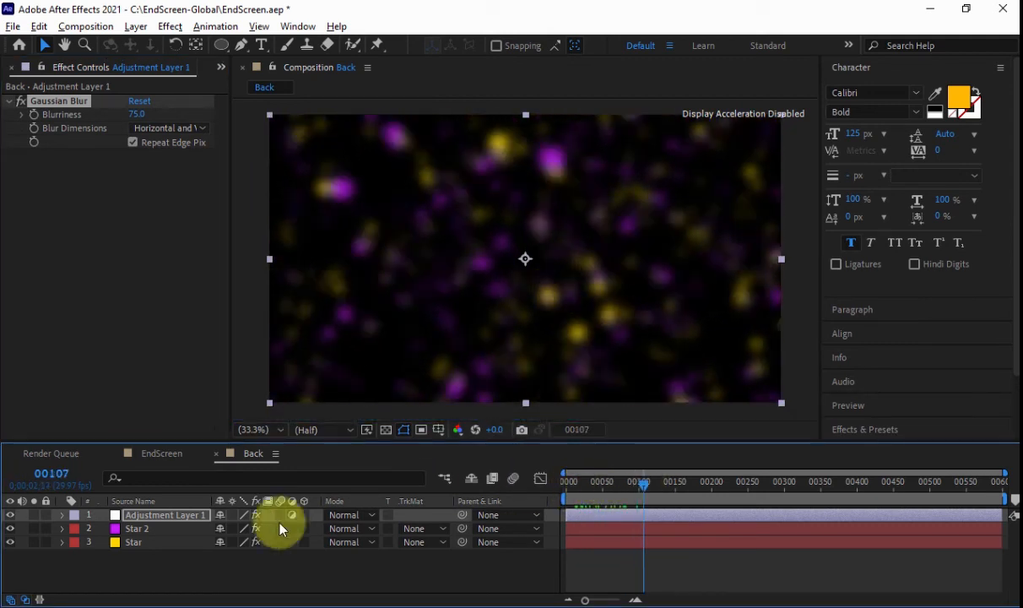
Add the Back composition to the EndScreen composition as the lowest layer, beneath Left
left_click(159, 456)
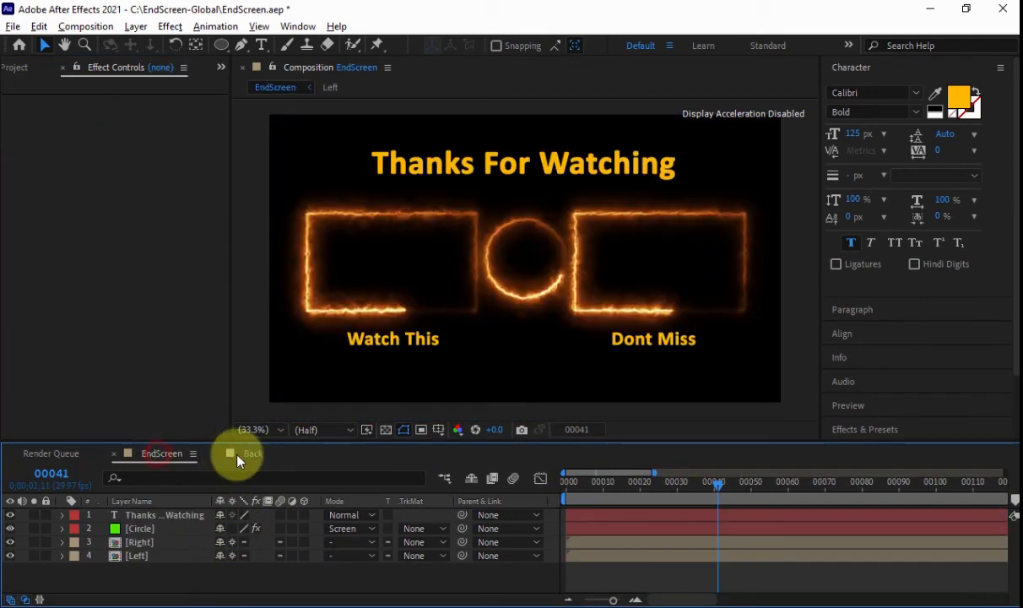
left_click(56, 70)
left_click(73, 324)
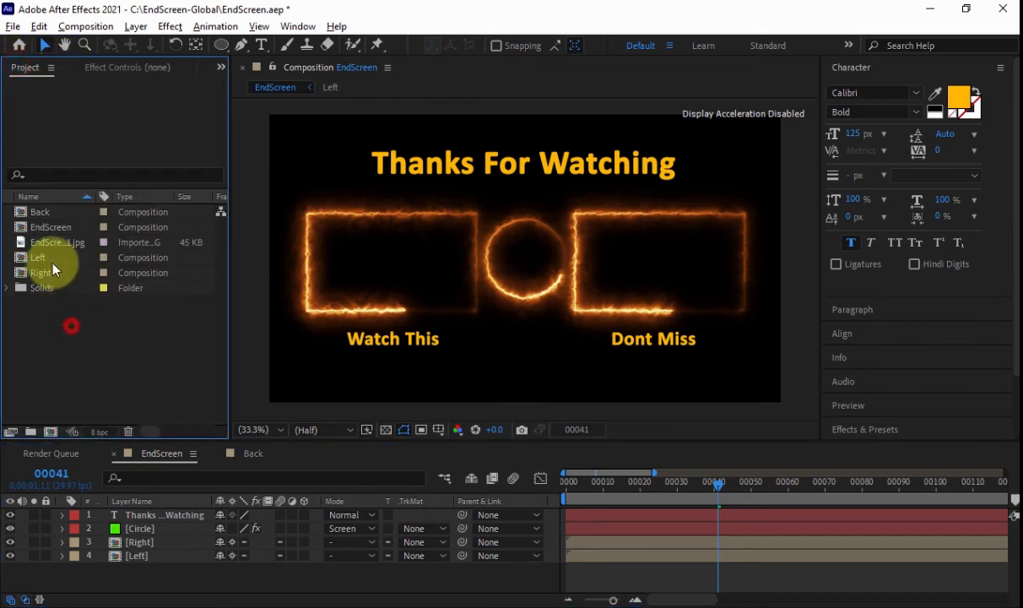
left_click(41, 213)
left_click_drag(69, 213, 166, 587)
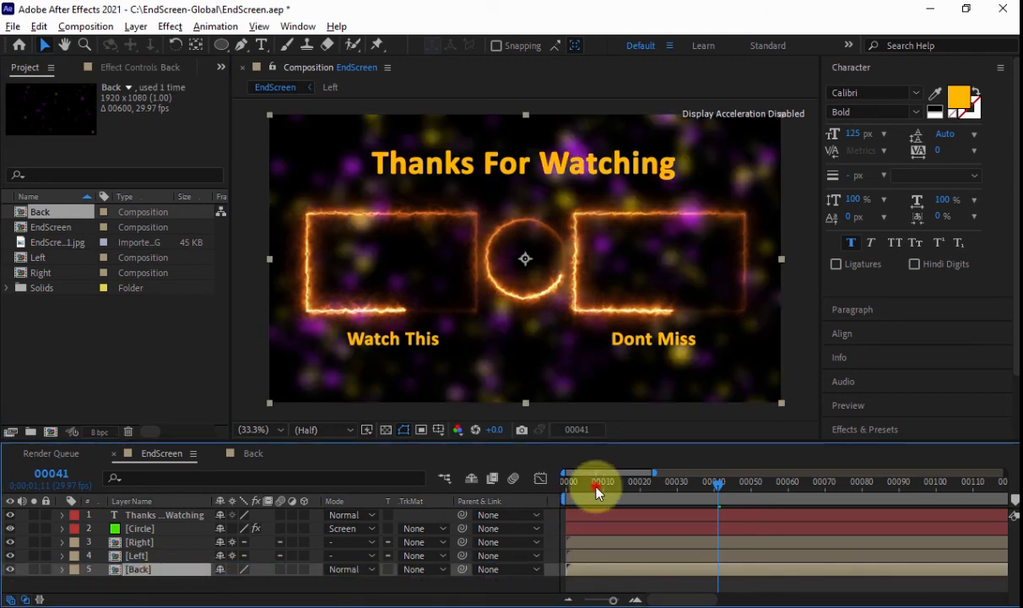
End the EndScreen work area at frame 75 and preview the composition with its new background
left_click_drag(596, 492, 840, 491)
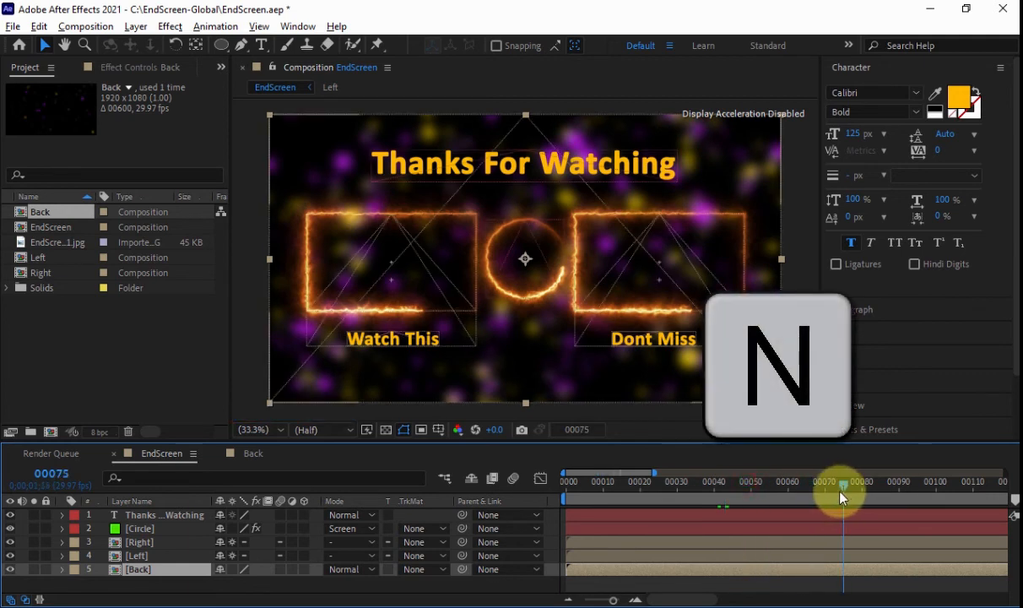
key("n")
left_click(502, 595)
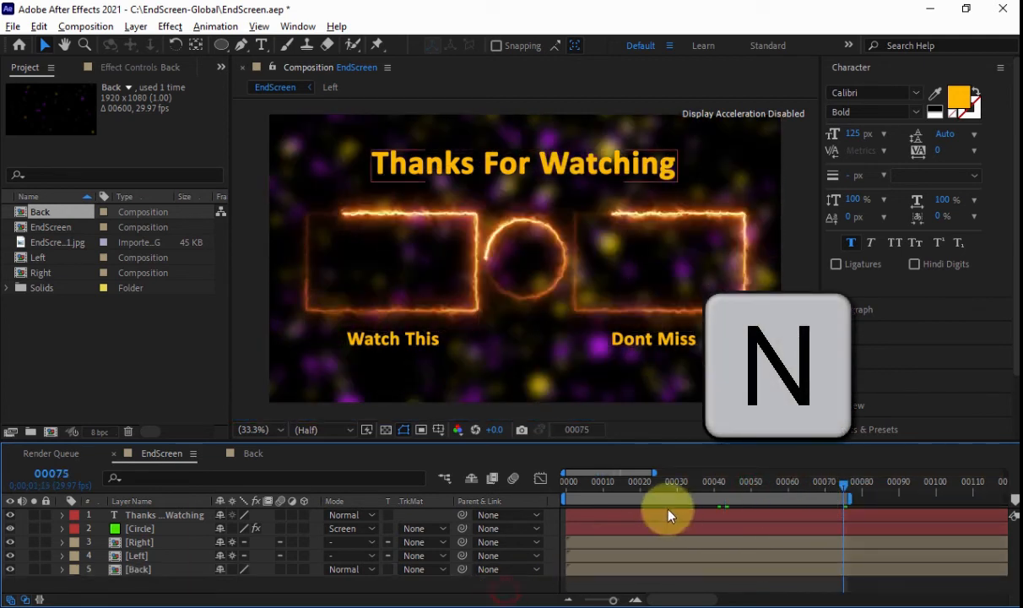
key("0")
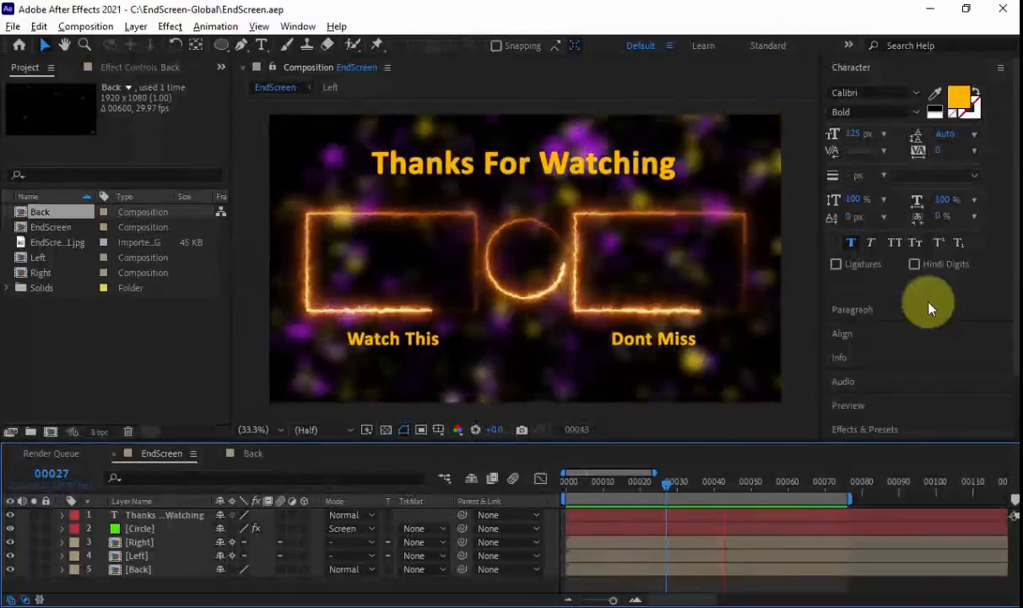
left_click(759, 483)
Add a text layer reading "Instagram ID Here" to the EndScreen composition
right_click(524, 595)
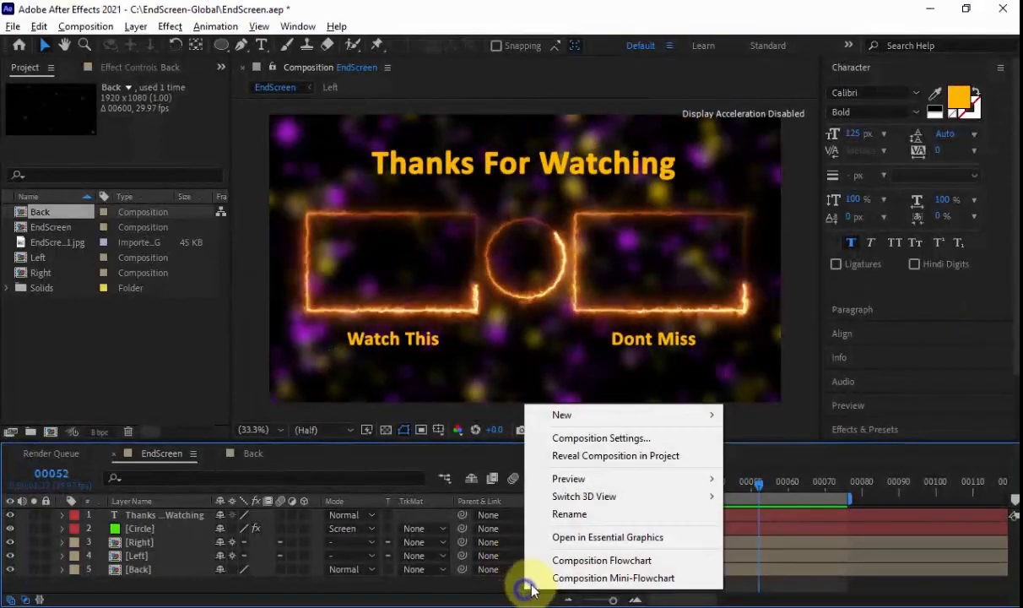
mouse_move(613, 418)
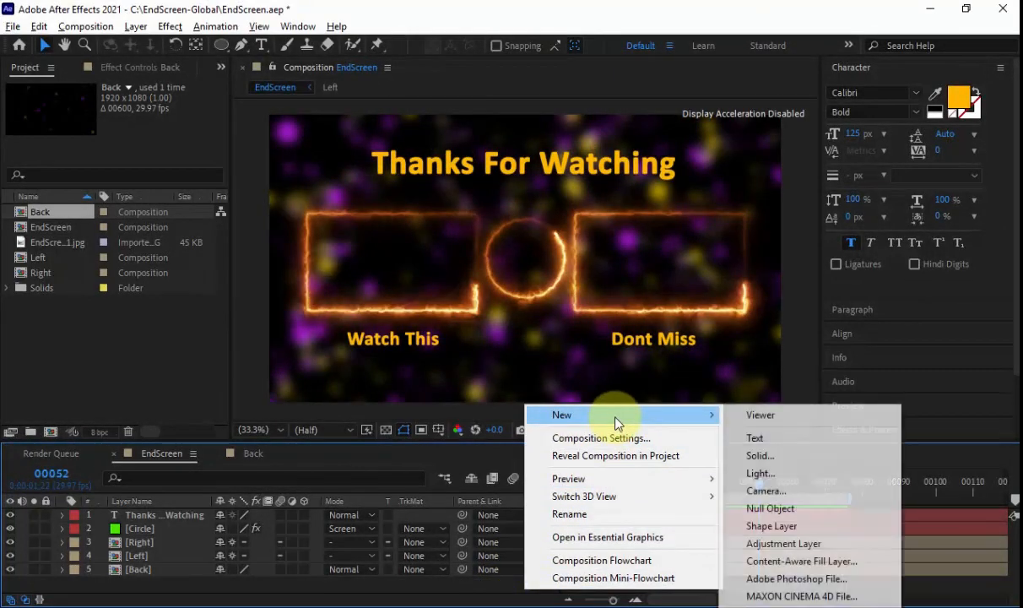
left_click(775, 436)
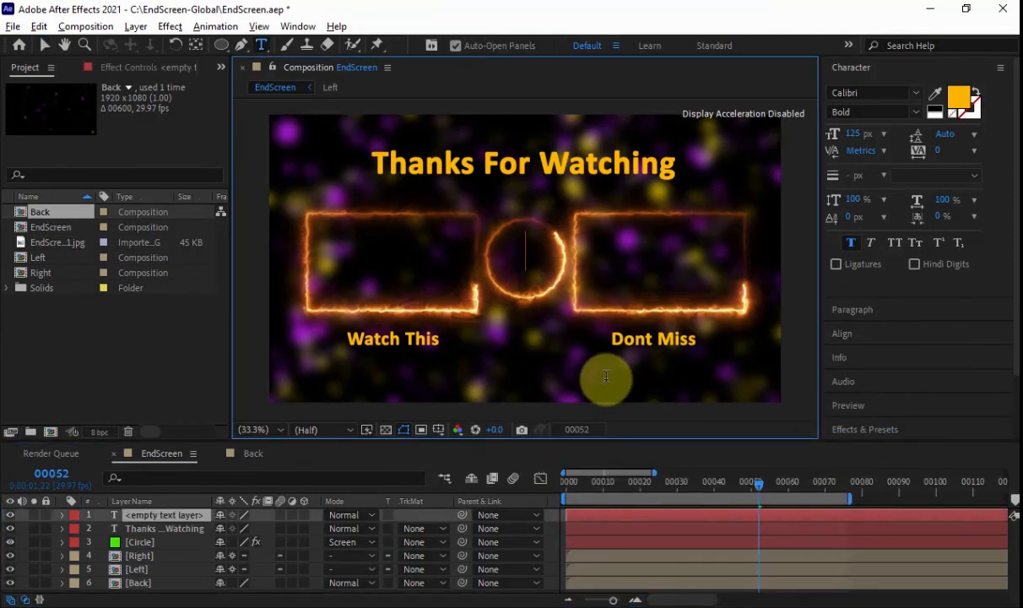
type("INstagram ID Here")
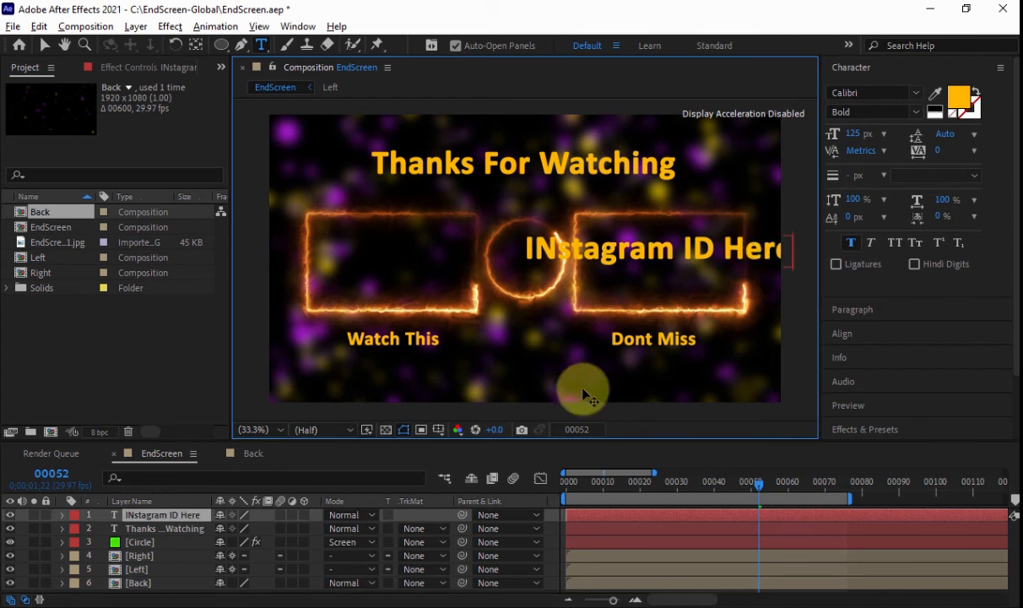
left_click(543, 244)
key("BackSpace")
type("n")
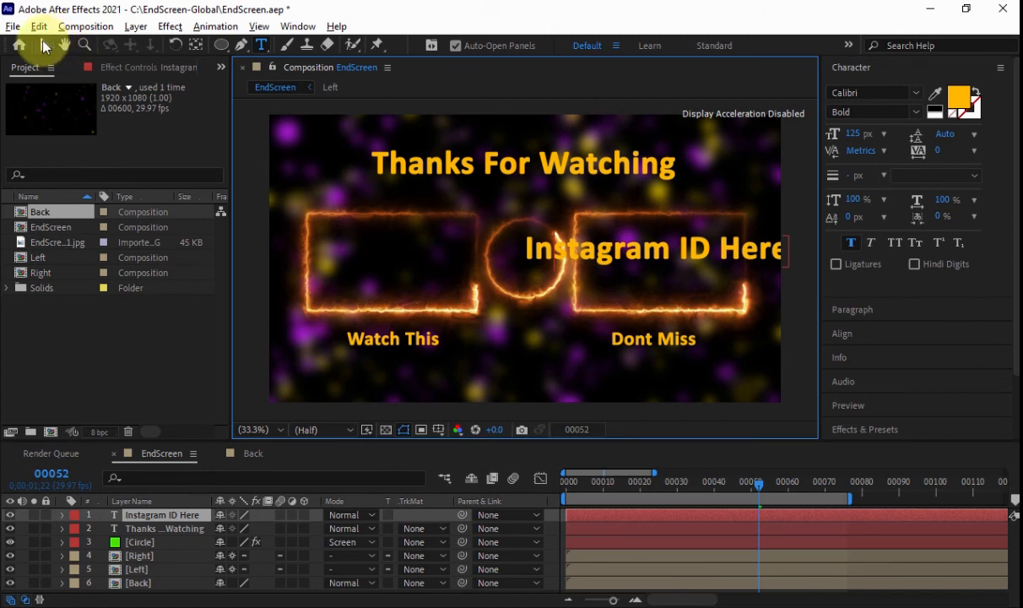
Move the "Instagram ID Here" text below the two frame captions and set its font size to 72 px
left_click(43, 43)
left_click_drag(704, 259, 564, 386)
double_click(551, 376)
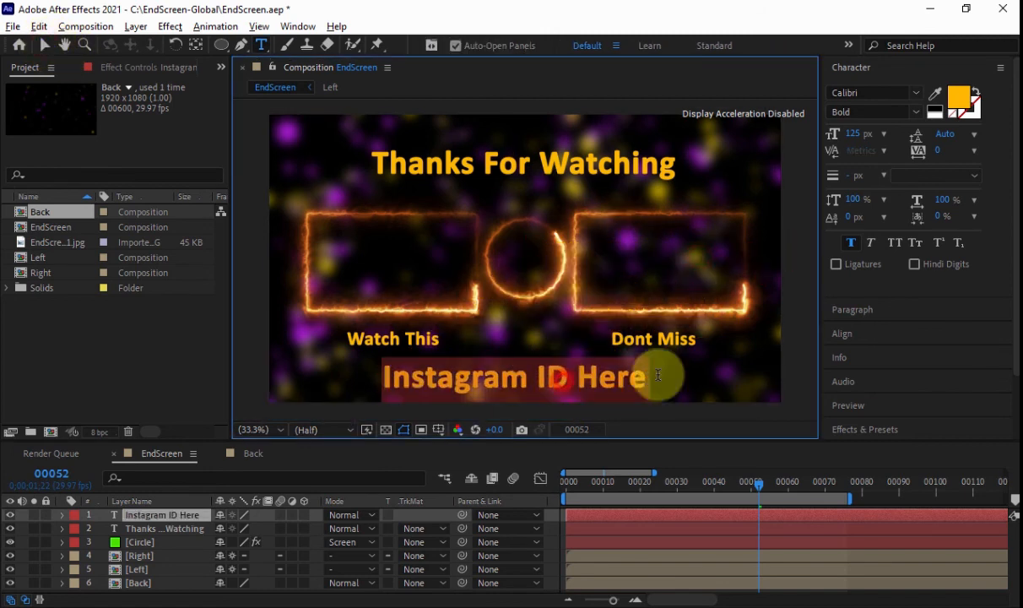
left_click(884, 200)
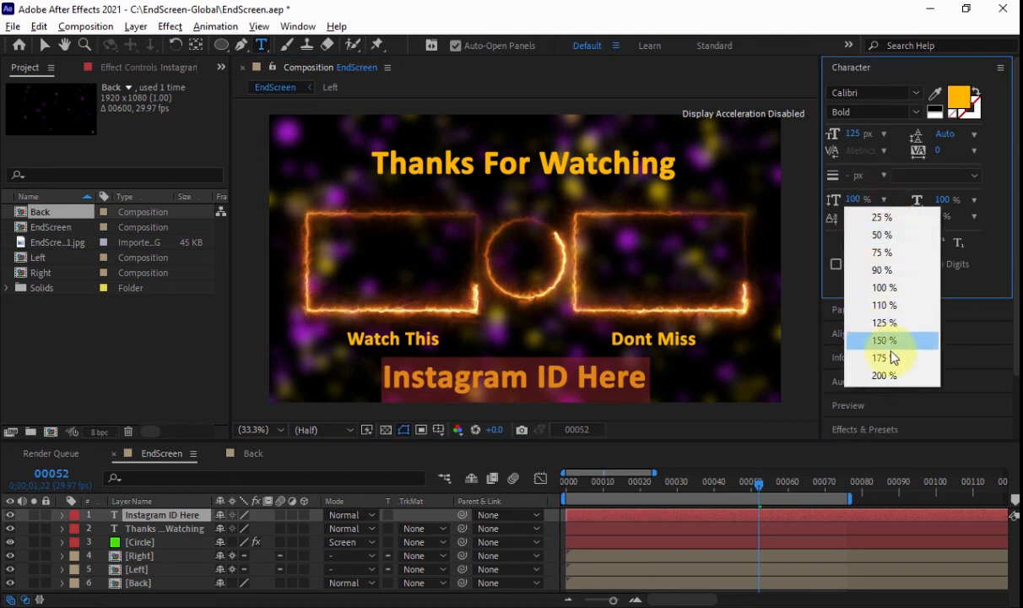
left_click(878, 134)
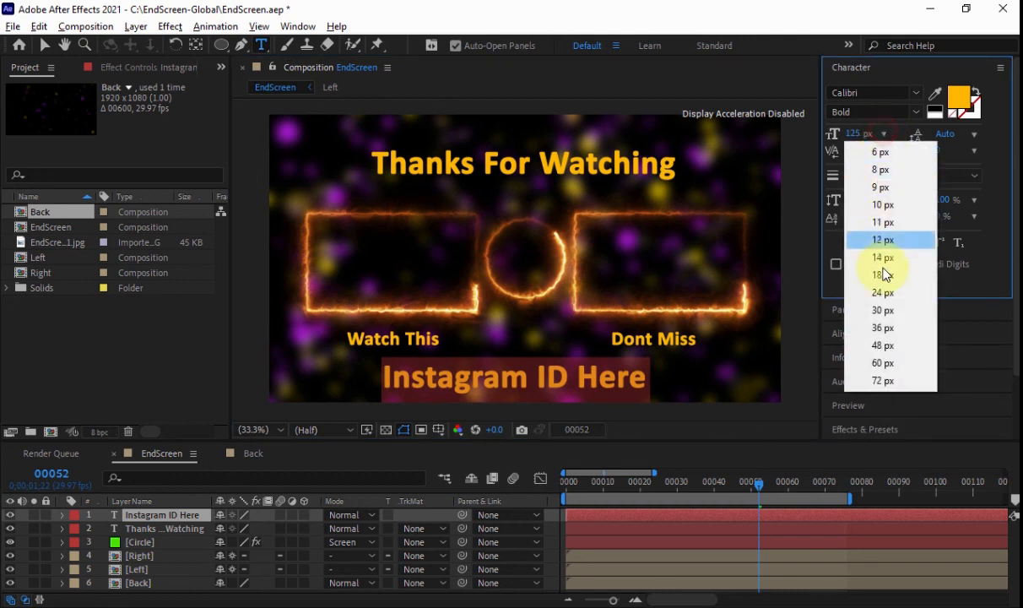
left_click(884, 382)
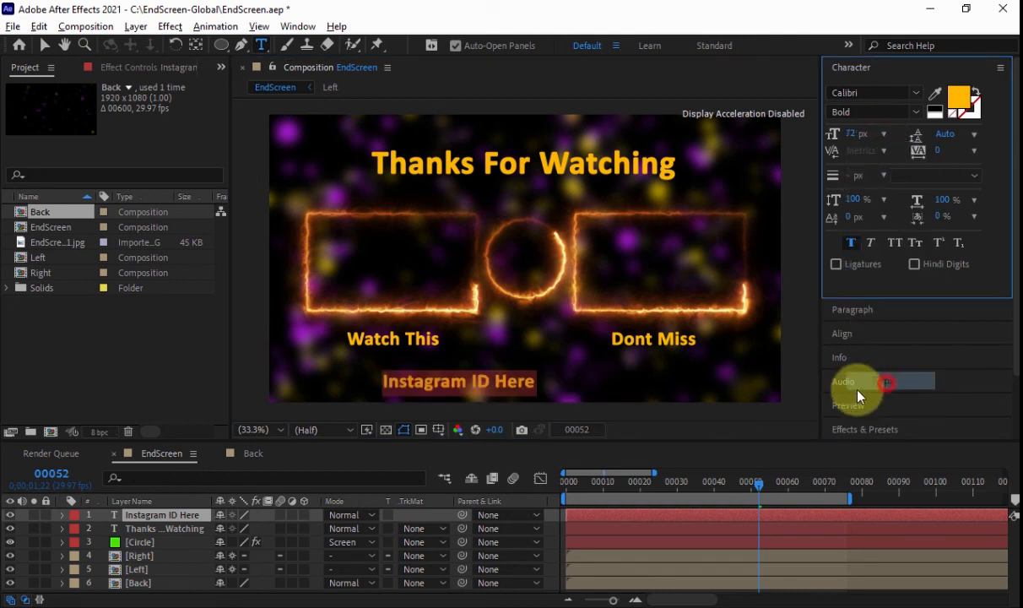
left_click(45, 48)
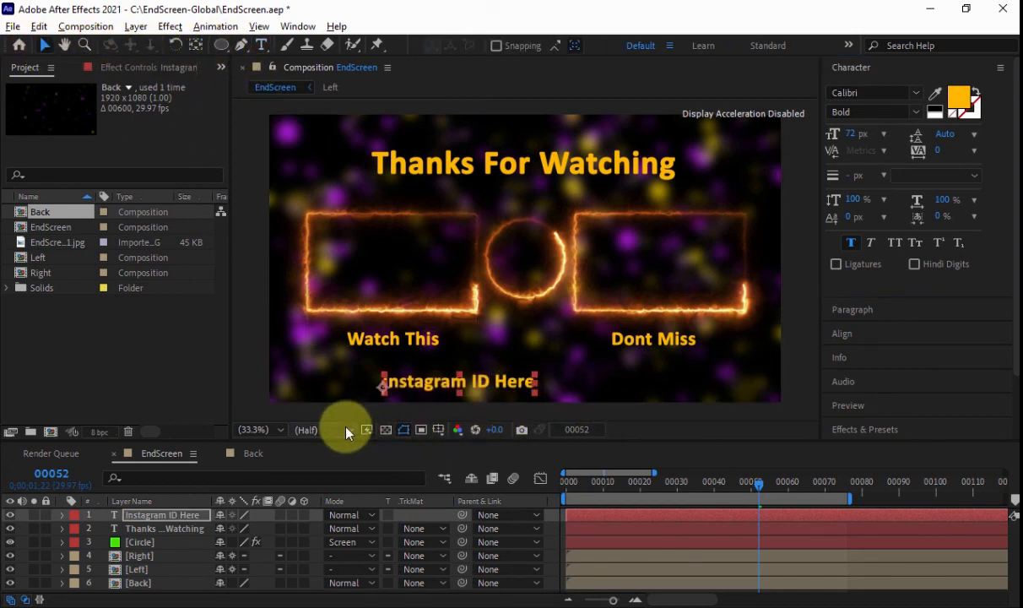
Show the Title/Action Safe guides, center the Instagram text horizontally near the frame's lower edge, and center its anchor point in the layer content
left_click(438, 429)
left_click(488, 449)
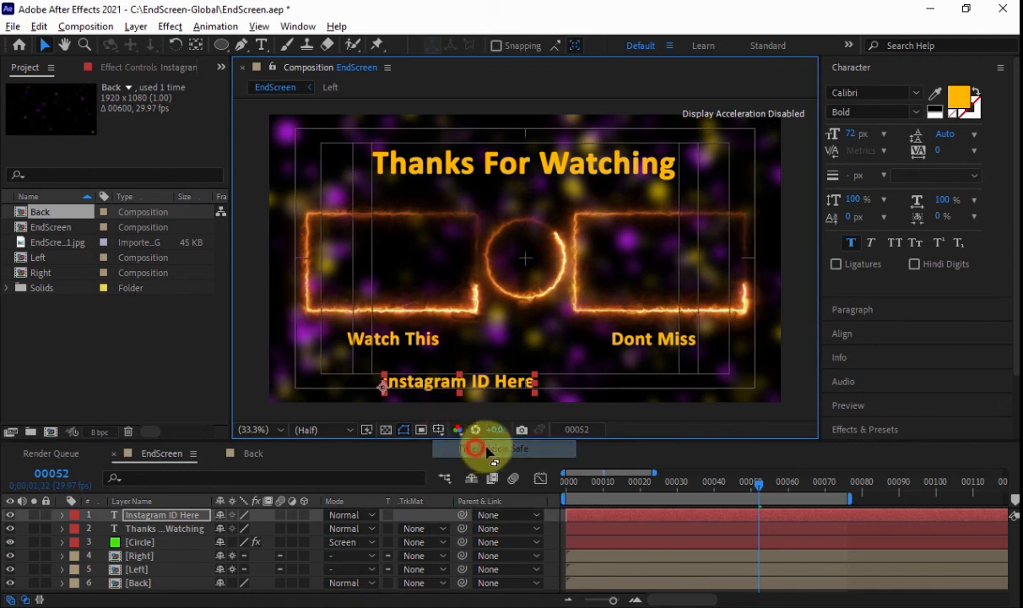
left_click_drag(495, 380, 563, 387)
right_click(563, 387)
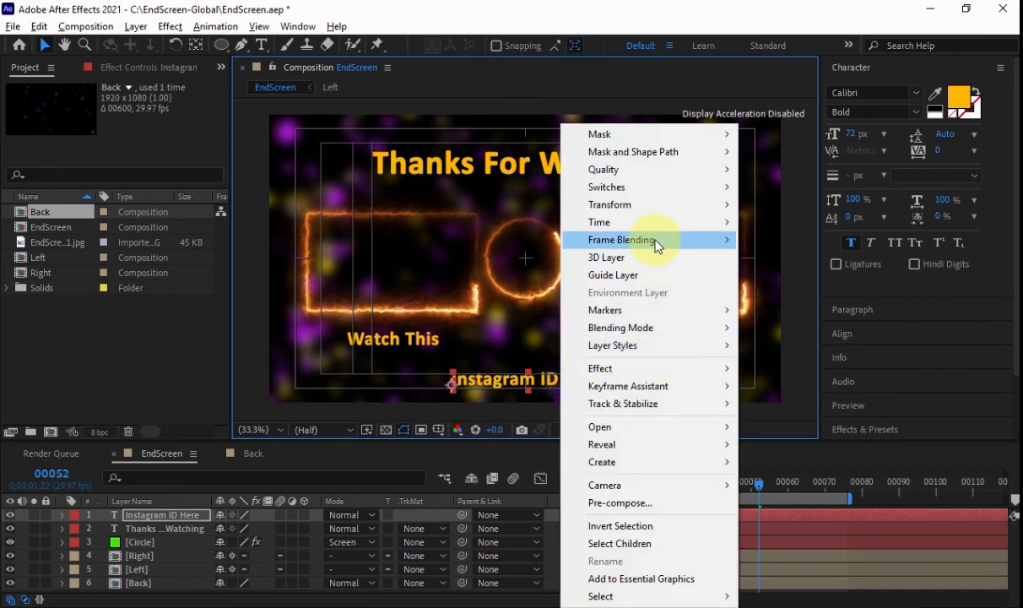
mouse_move(661, 206)
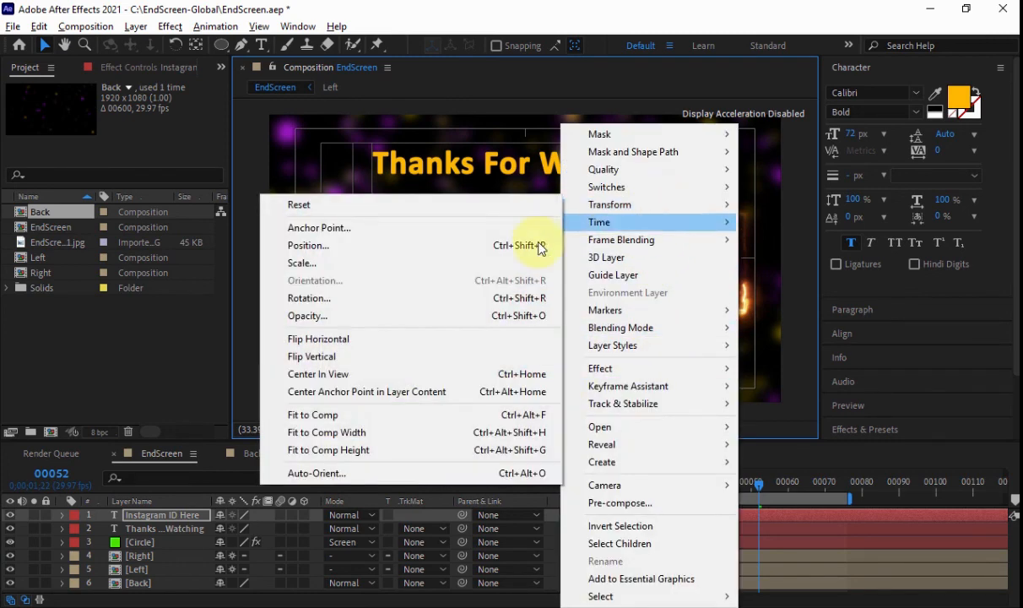
left_click(405, 391)
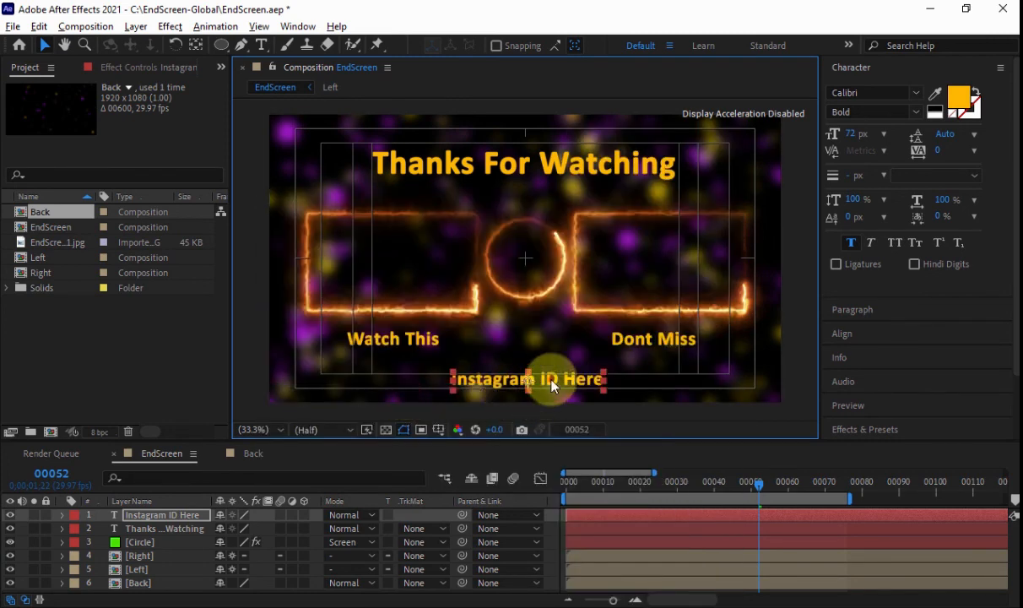
Change the fill color of the "Instagram ID Here" text to white
double_click(553, 387)
left_click(956, 97)
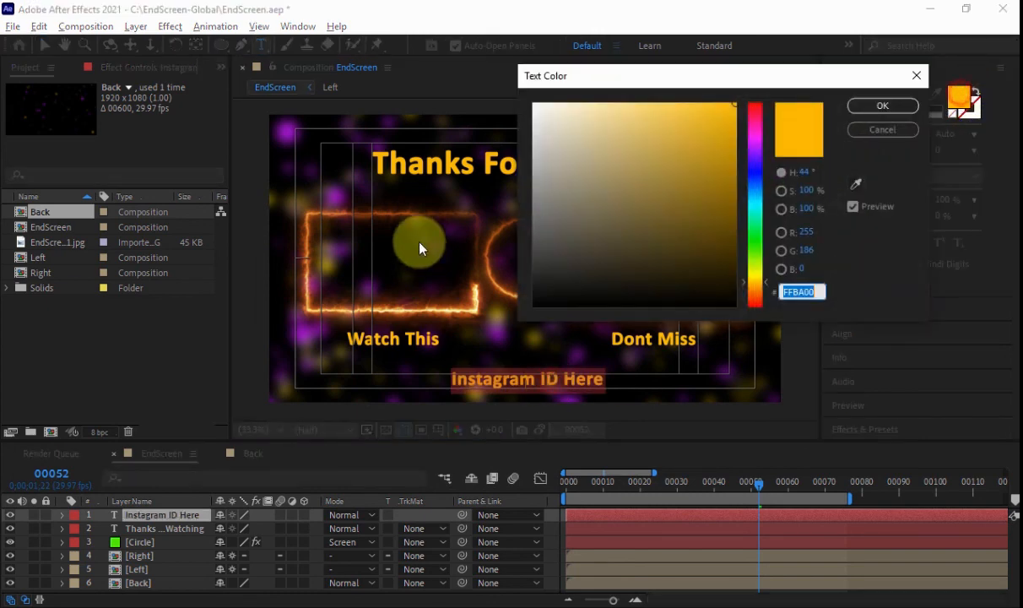
left_click_drag(573, 146, 486, 71)
left_click(880, 108)
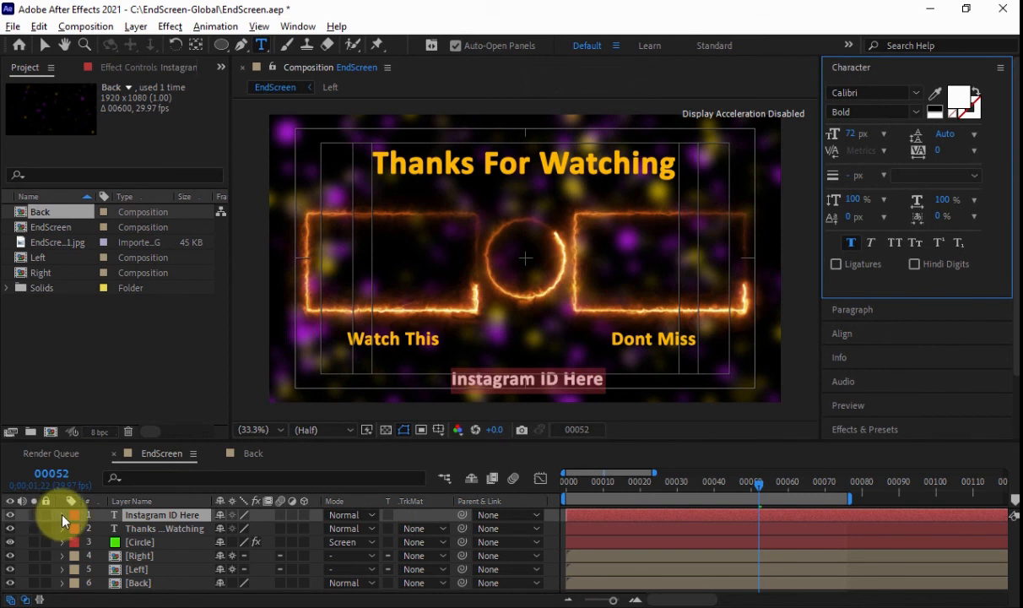
Set an Opacity keyframe of 100% at frame 25 on the Instagram ID Here layer
left_click(63, 515)
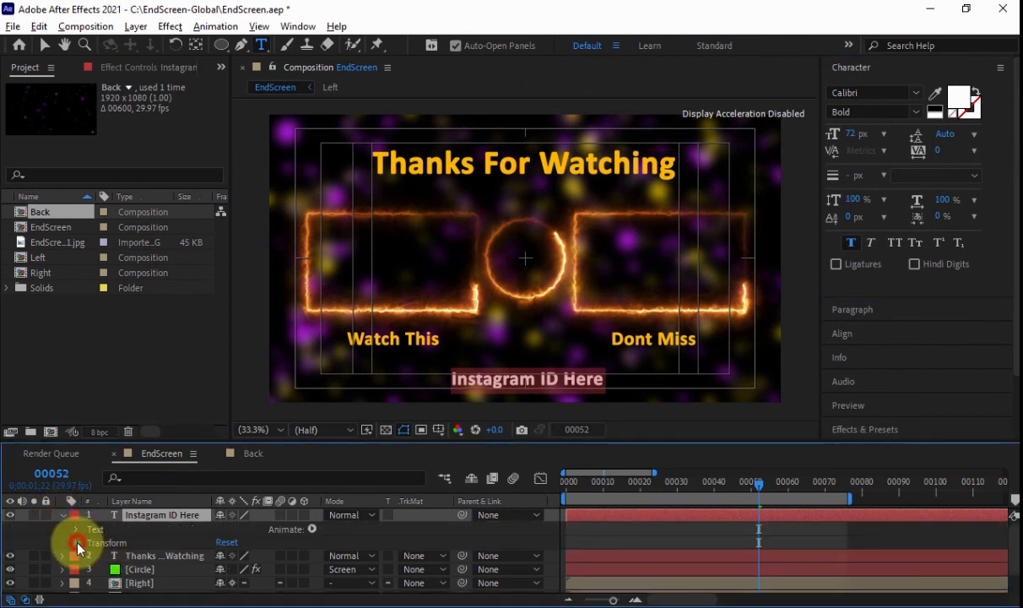
left_click(77, 542)
scroll(169, 557, "down", 3)
scroll(165, 564, "up", 2)
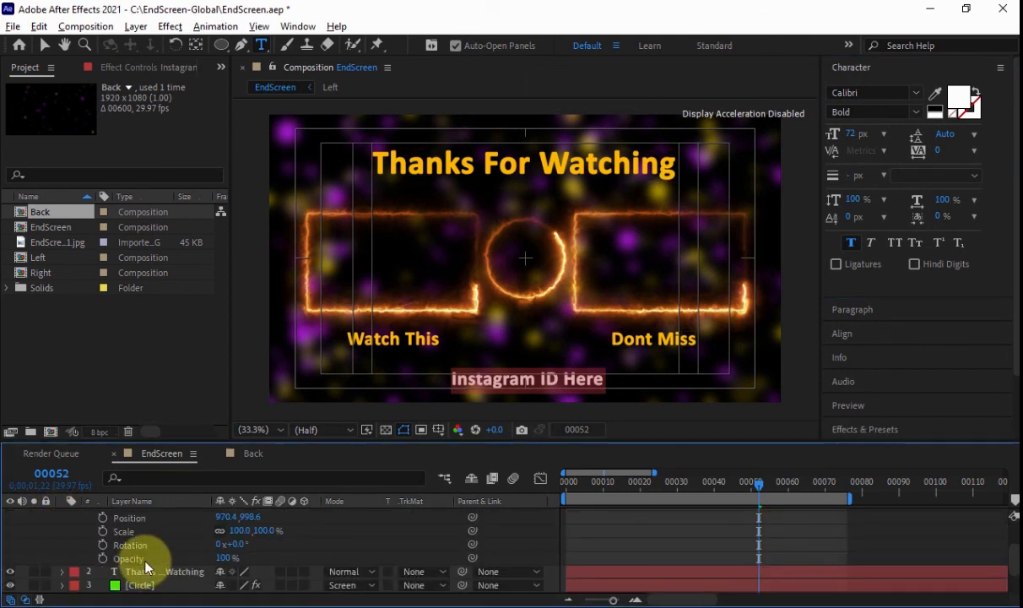
left_click(58, 474)
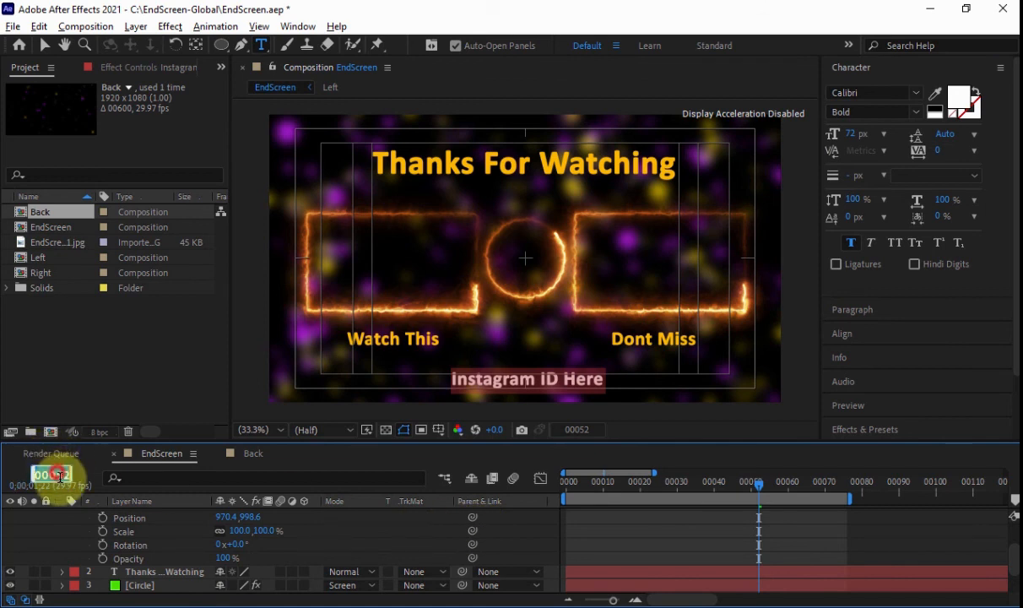
key("Return")
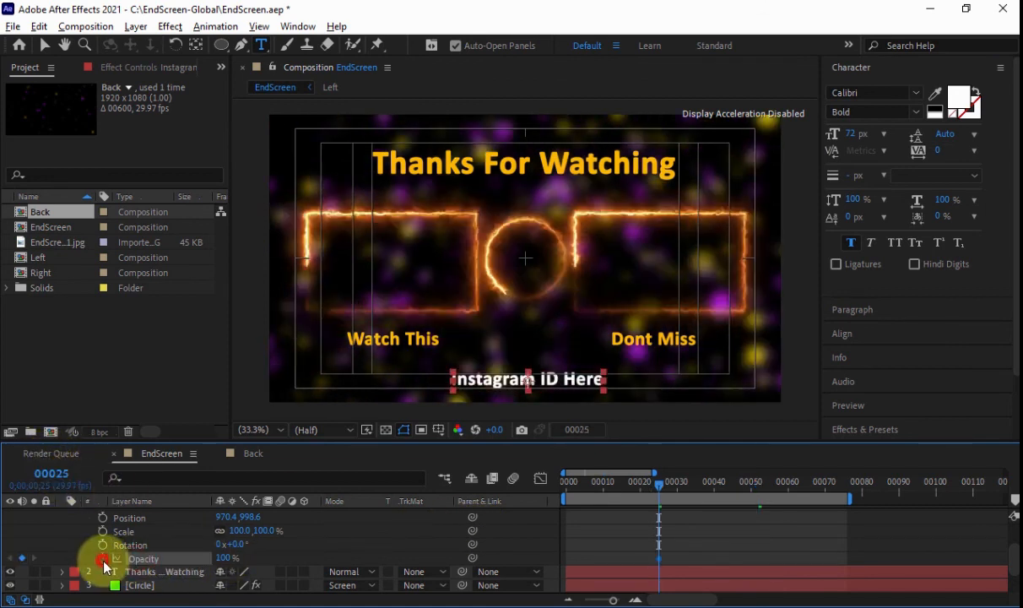
Set the Instagram ID Here layer's Opacity to 0% at frame 0 and collapse its properties
left_click_drag(660, 486, 512, 491)
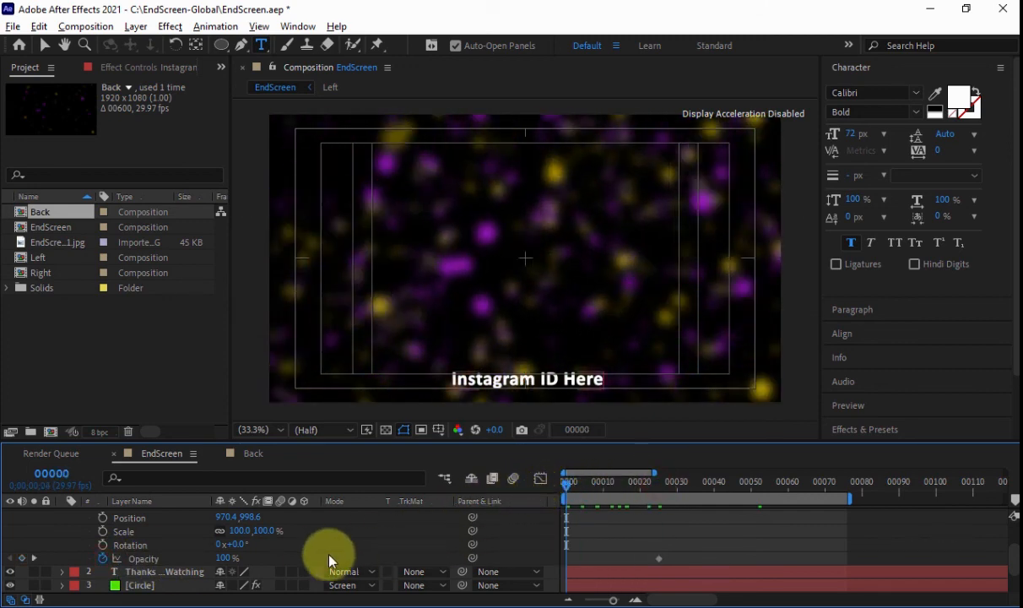
left_click_drag(221, 559, 20, 527)
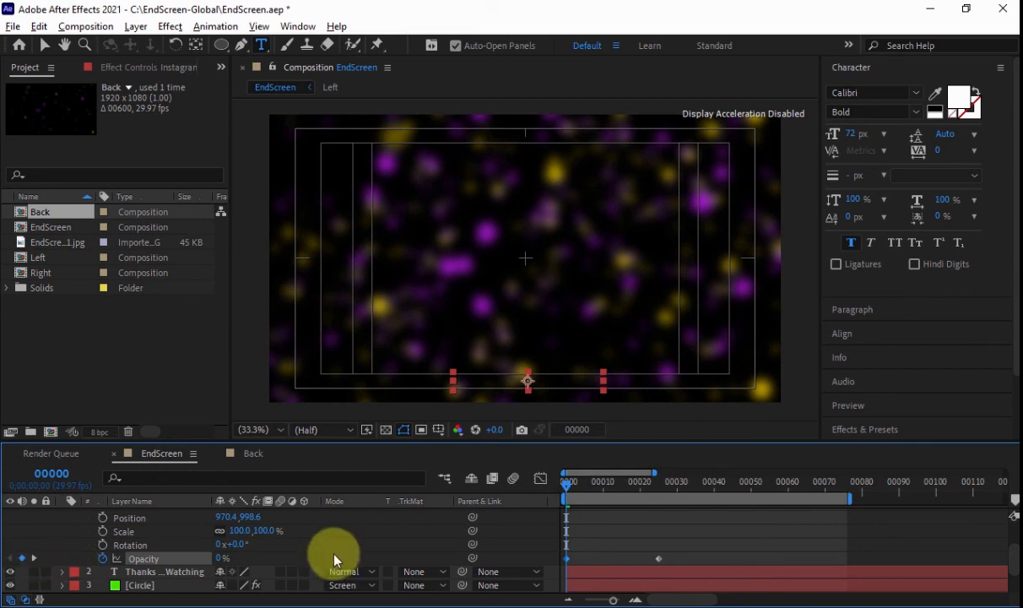
scroll(264, 537, "up", 3)
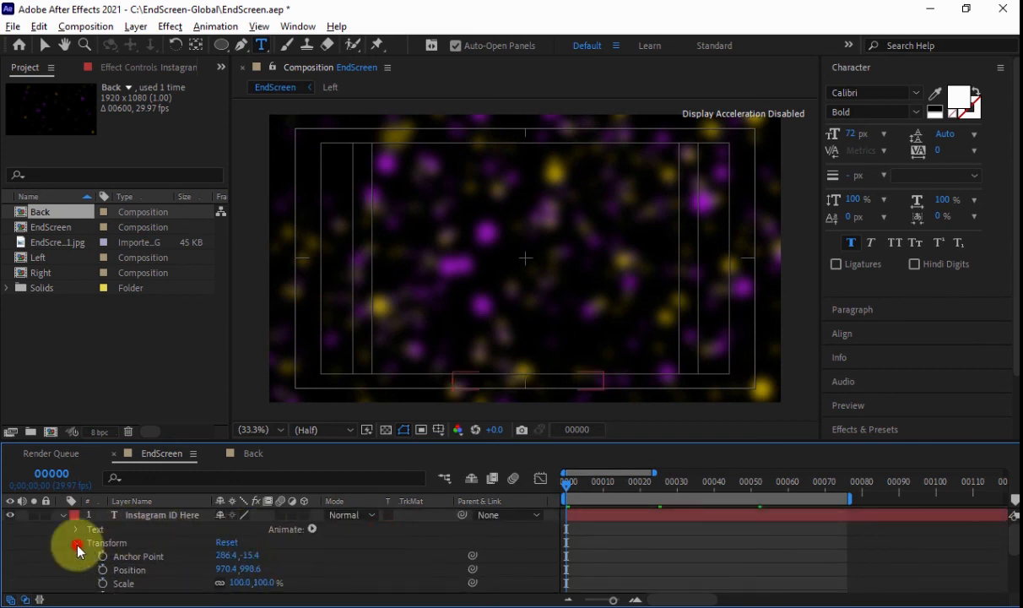
left_click(77, 545)
left_click(62, 517)
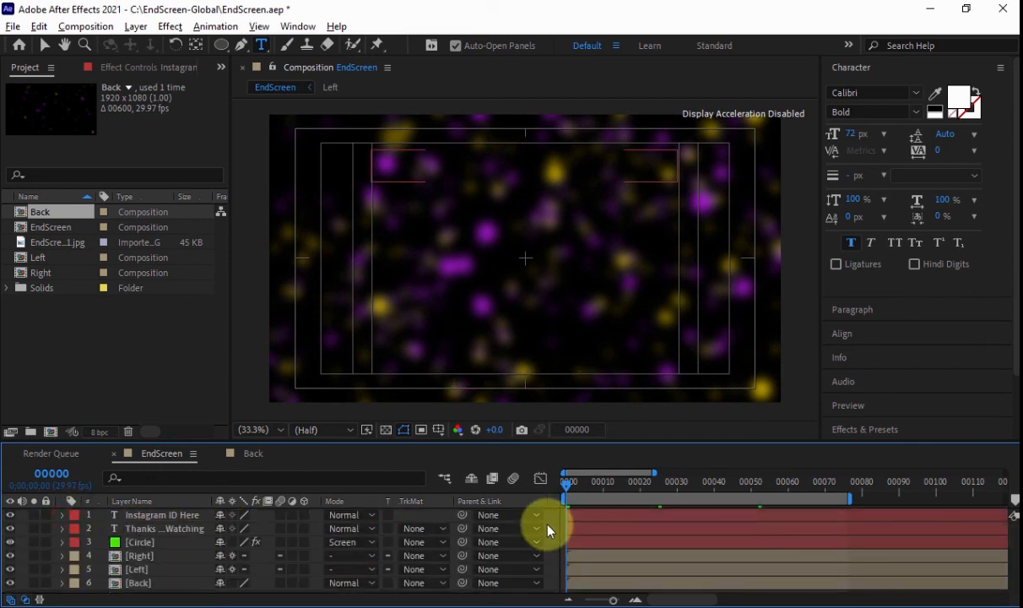
Hide the Title/Action Safe guides and scrub the composition from the start to frame 64 to check the text fade-in
left_click(439, 430)
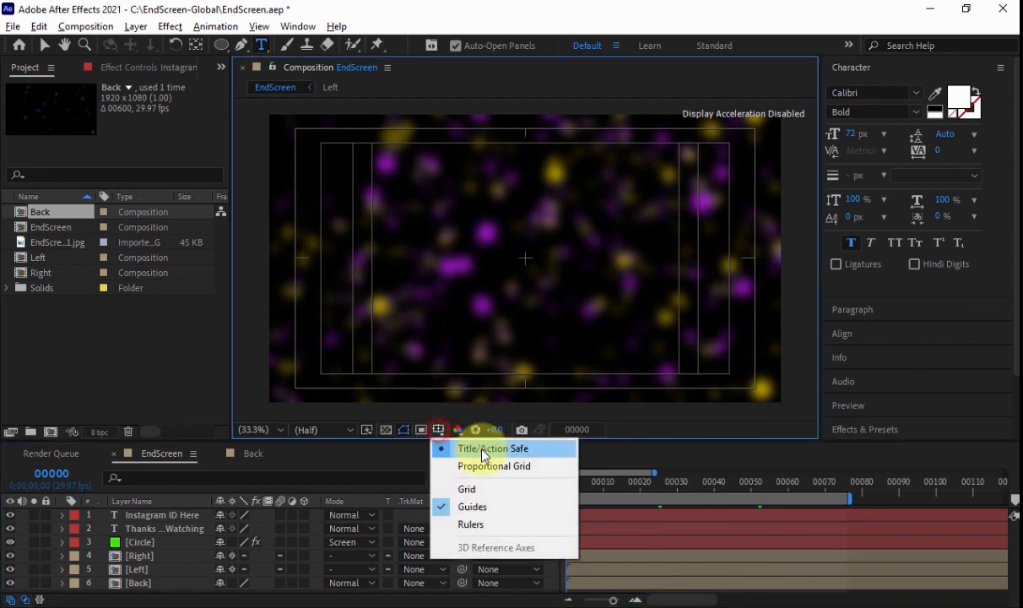
left_click(484, 452)
left_click(45, 43)
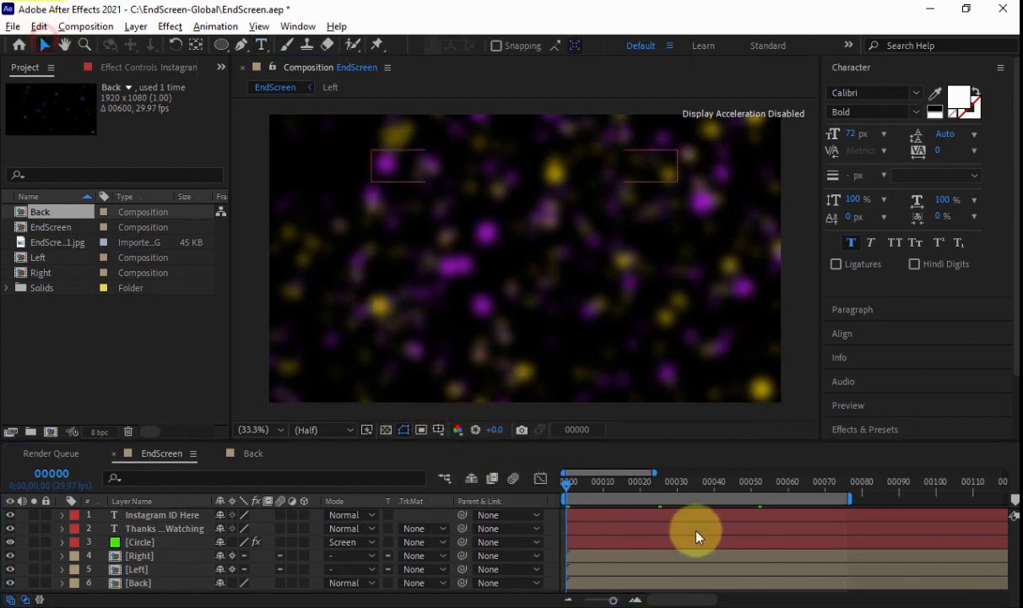
left_click_drag(576, 488, 802, 486)
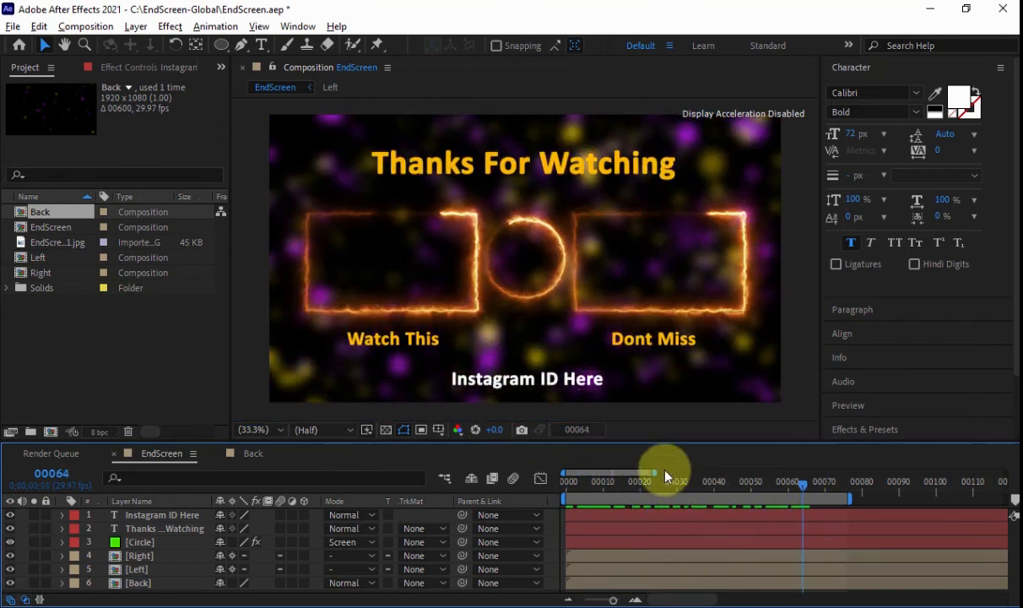